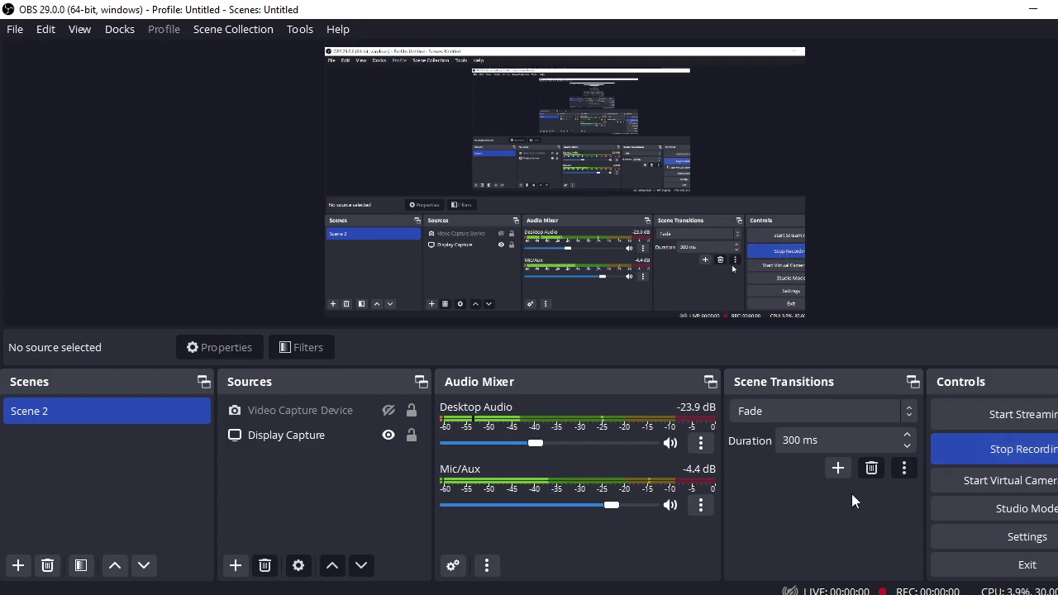
# Minimise the OBS recording window and the Chrome window showing the Meet call
pyautogui.click(1033, 9)
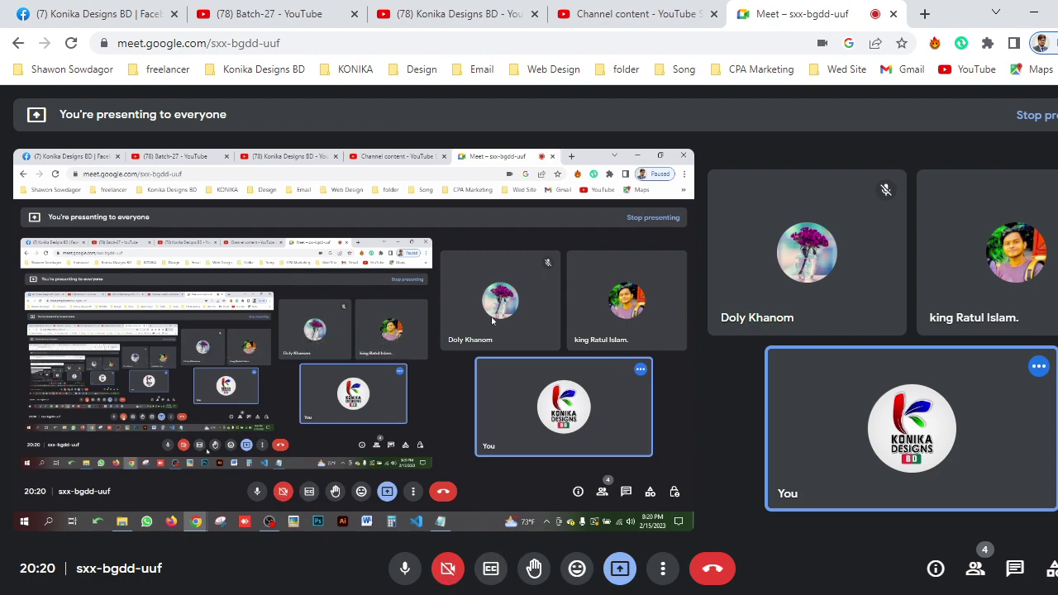
pyautogui.click(1034, 13)
# Minimise the file browser and refresh the desktop twice
pyautogui.click(1037, 10)
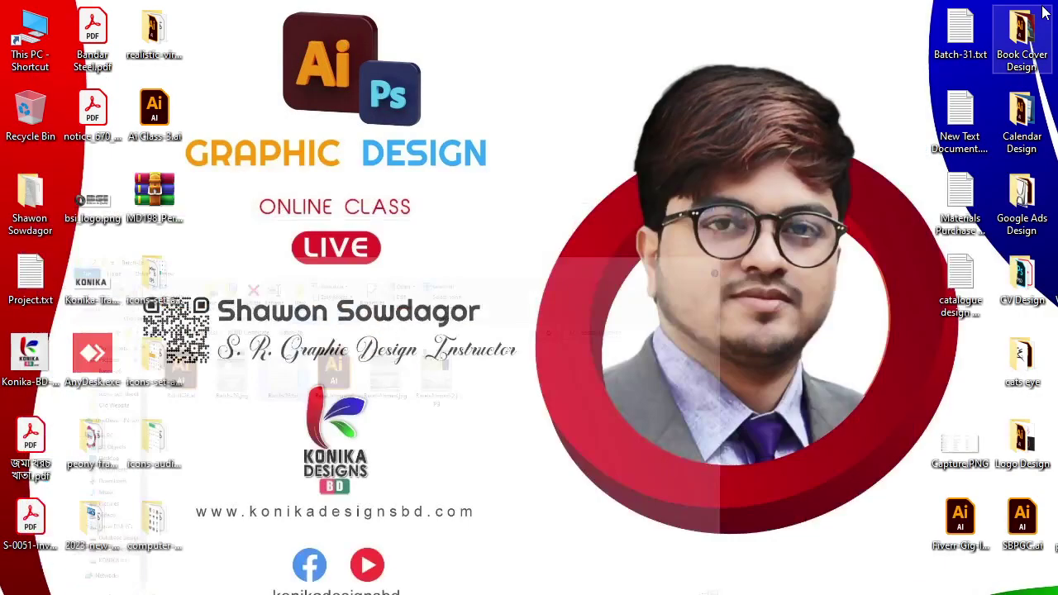
pyautogui.rightClick(503, 142)
pyautogui.click(547, 189)
pyautogui.rightClick(412, 159)
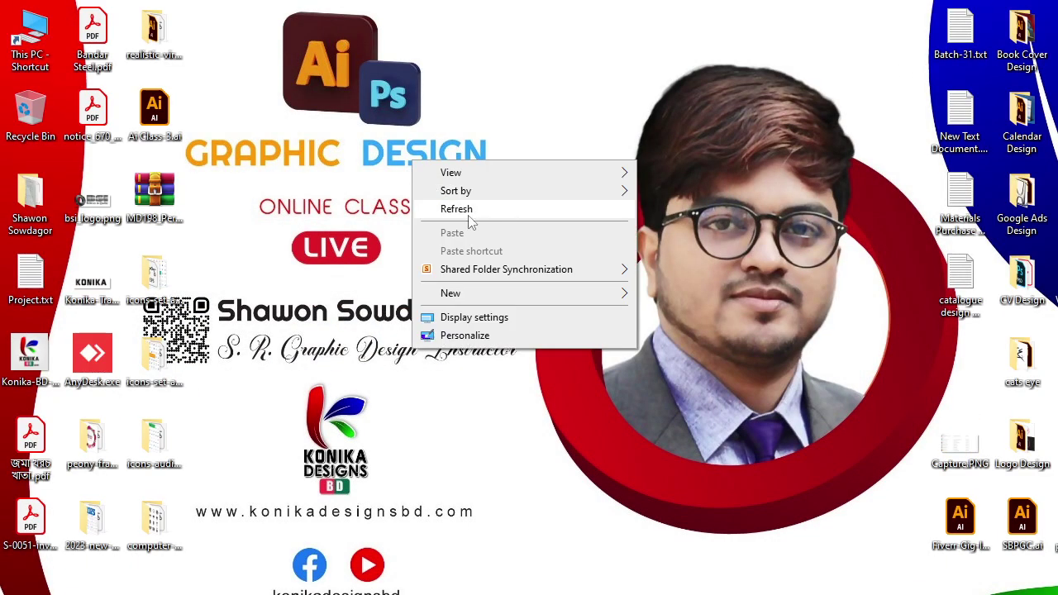
pyautogui.click(467, 208)
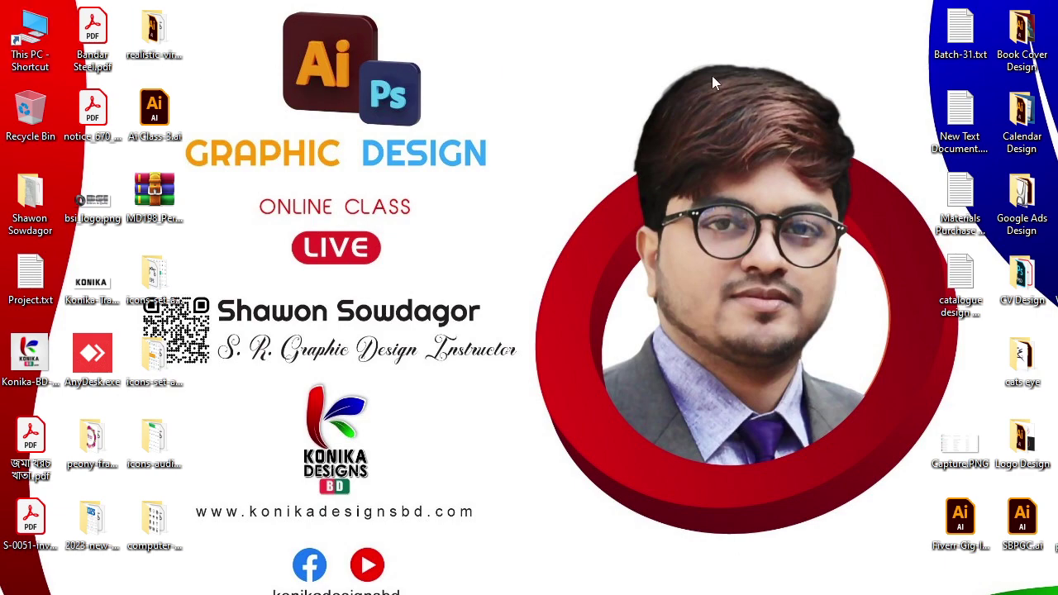
pyautogui.press('super+e')
pyautogui.click(1032, 116)
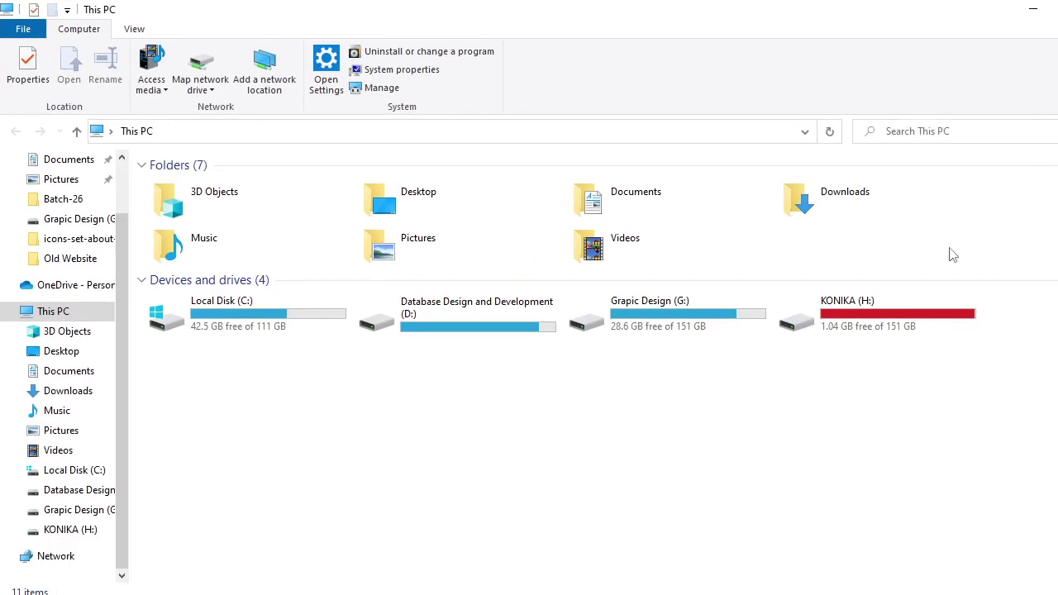
pyautogui.doubleClick(690, 327)
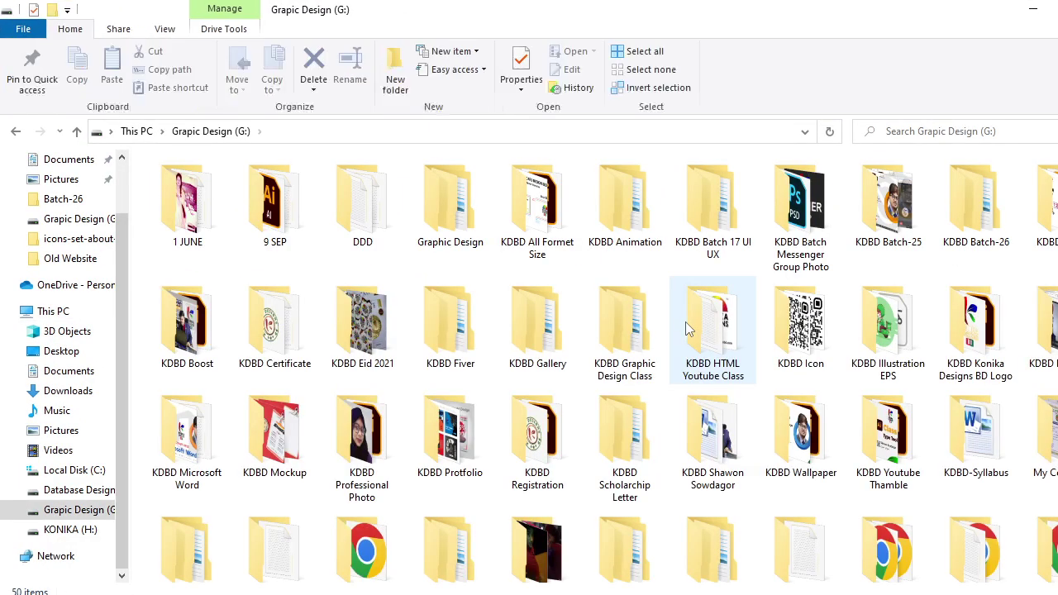
pyautogui.scroll(-3, 685, 323)
pyautogui.doubleClick(797, 397)
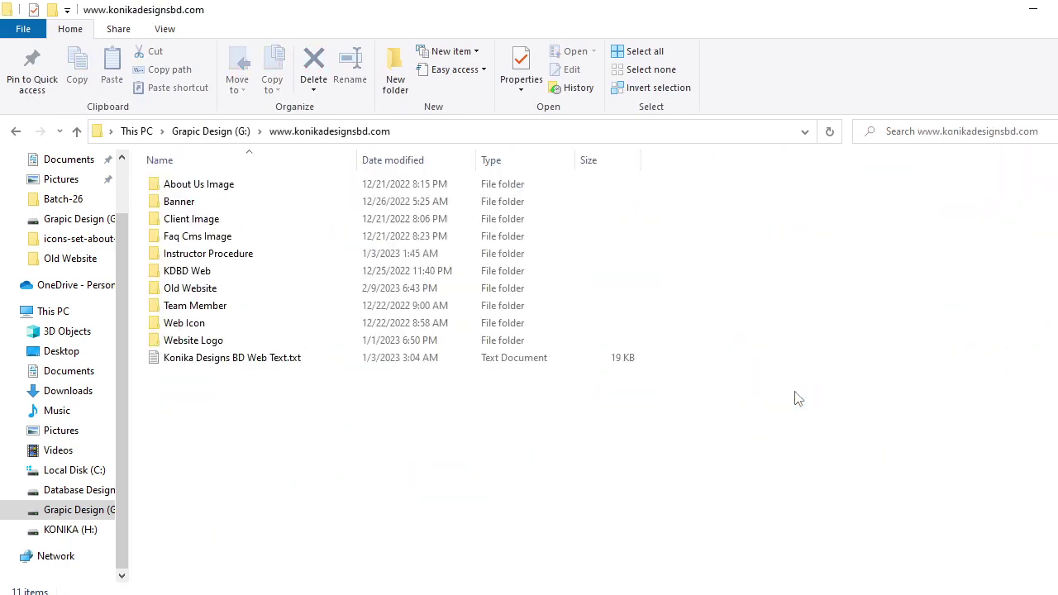
pyautogui.doubleClick(231, 289)
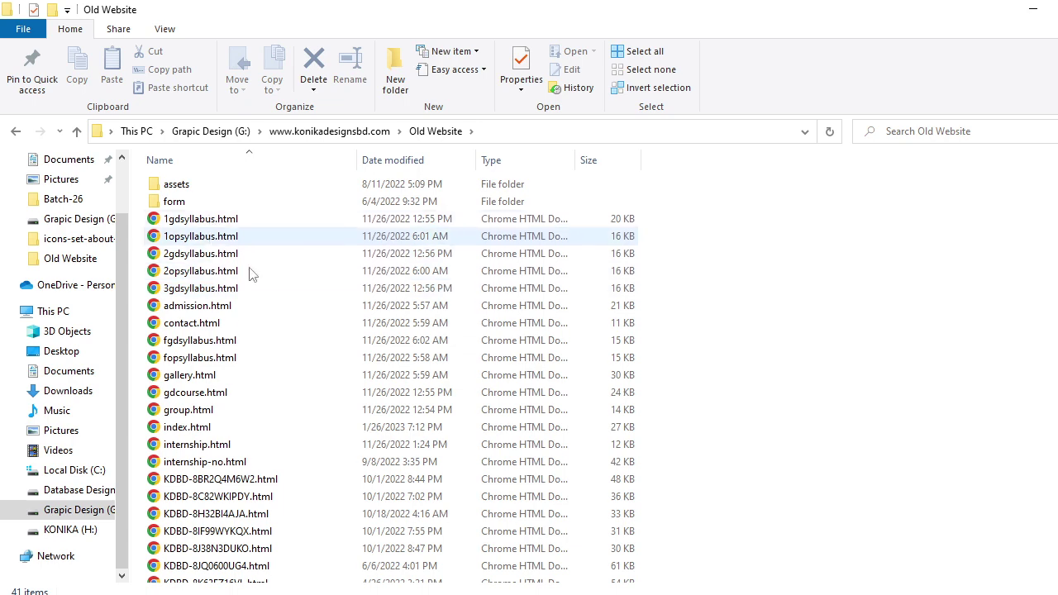
pyautogui.scroll(-6, 252, 274)
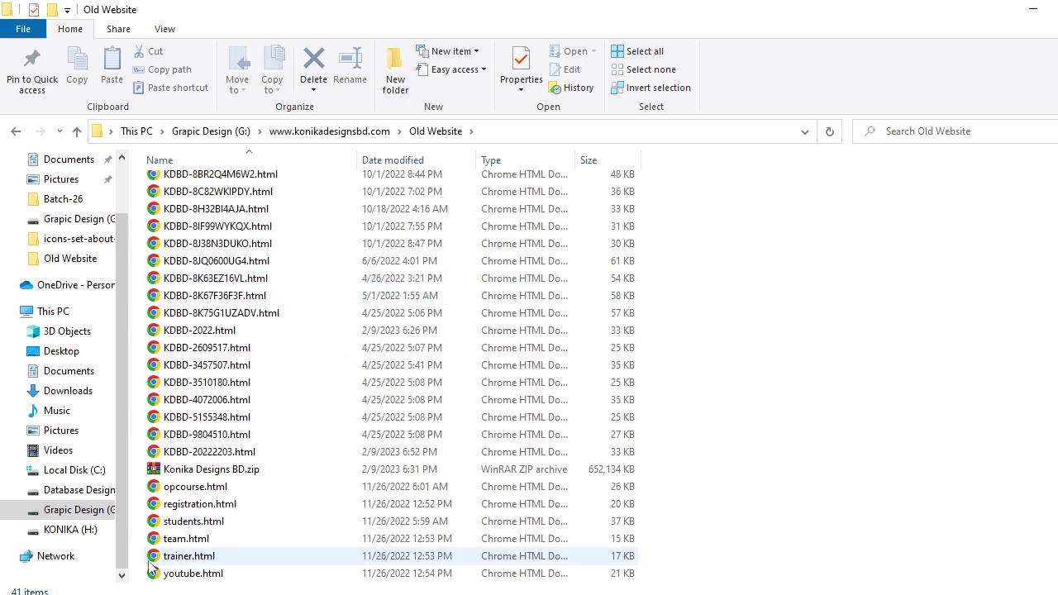
pyautogui.scroll(6, 236, 541)
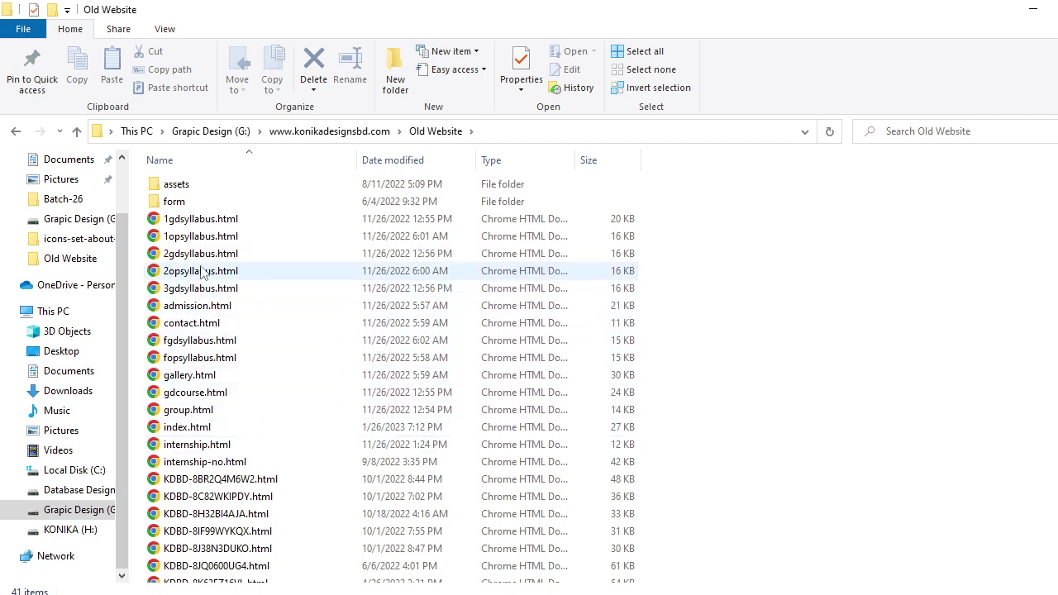
# Open 1gdsyllabus.html from the Old Website folder in Chrome
pyautogui.click(231, 223)
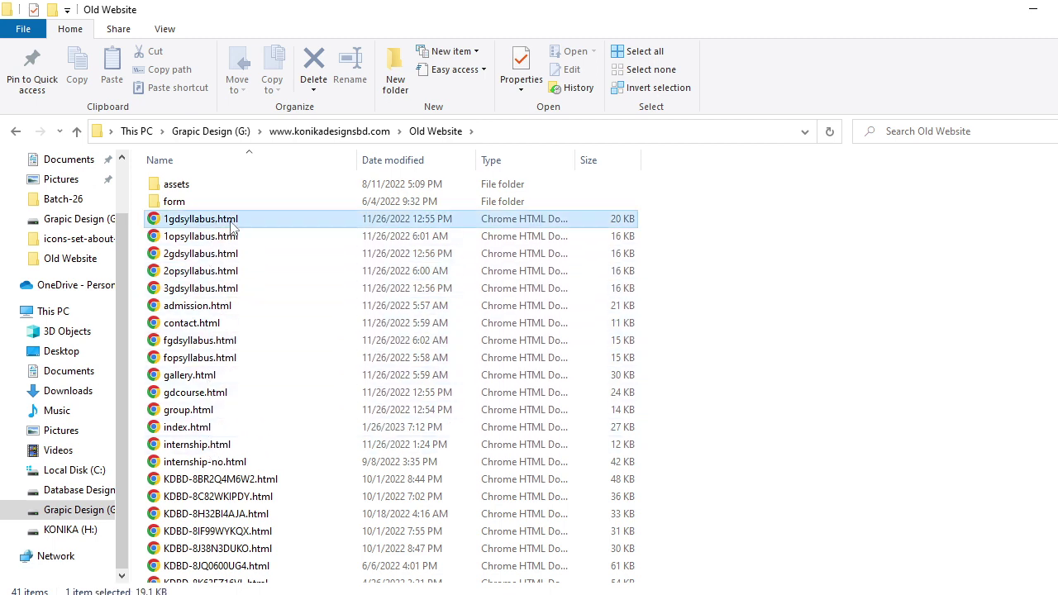
pyautogui.doubleClick(232, 221)
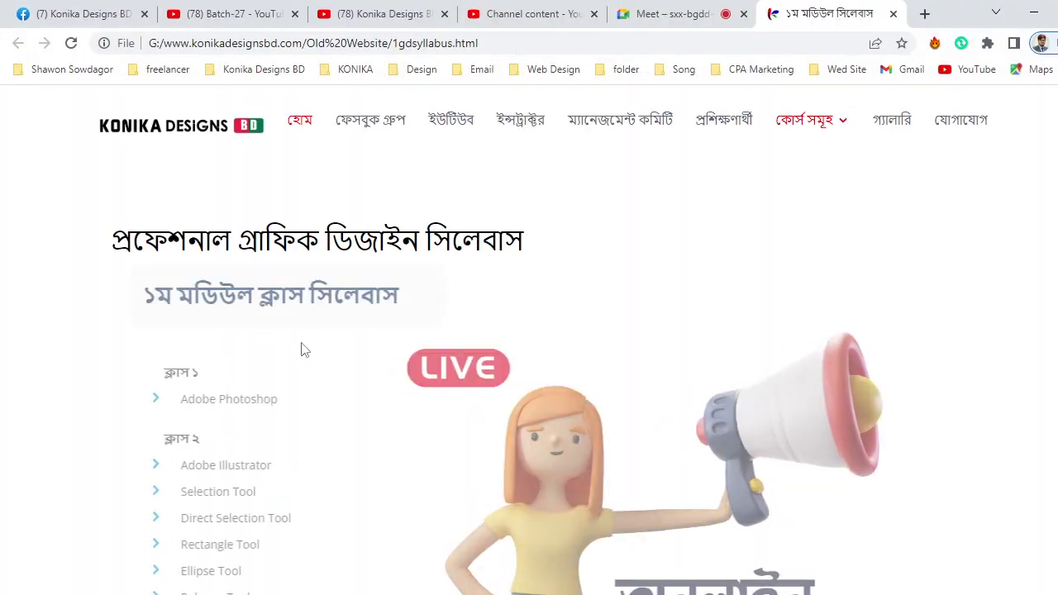
pyautogui.scroll(-2, 301, 350)
pyautogui.scroll(-3, 299, 330)
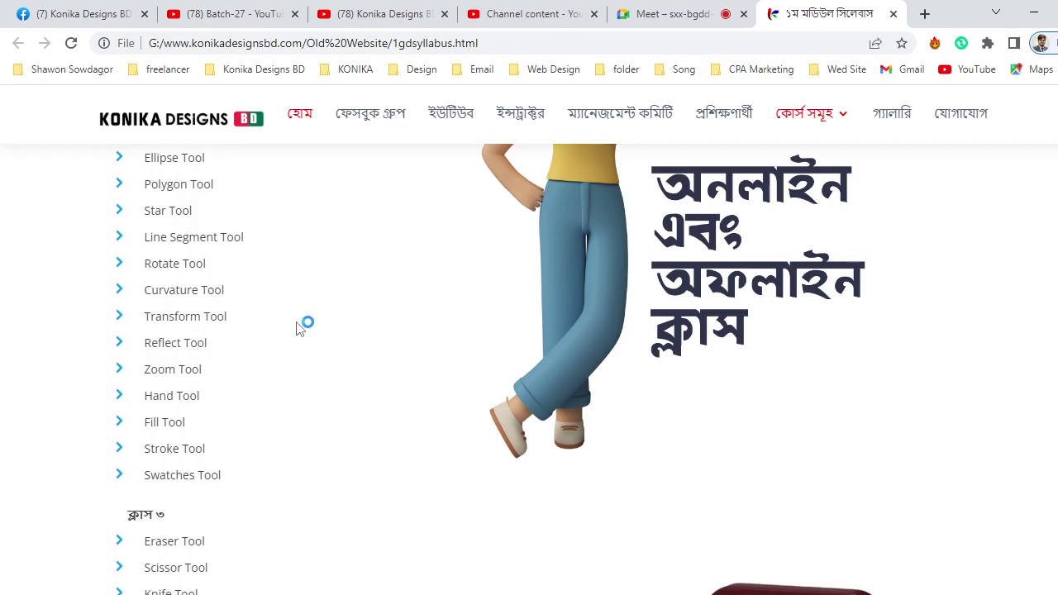
pyautogui.hotkey('alt', 'Tab')
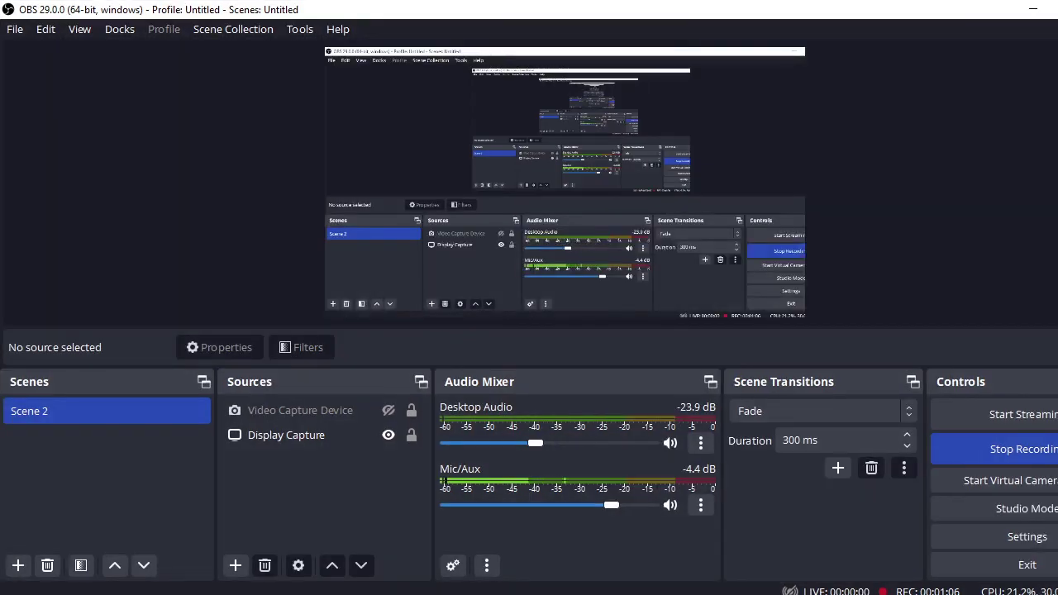
pyautogui.hotkey('alt', 'Tab')
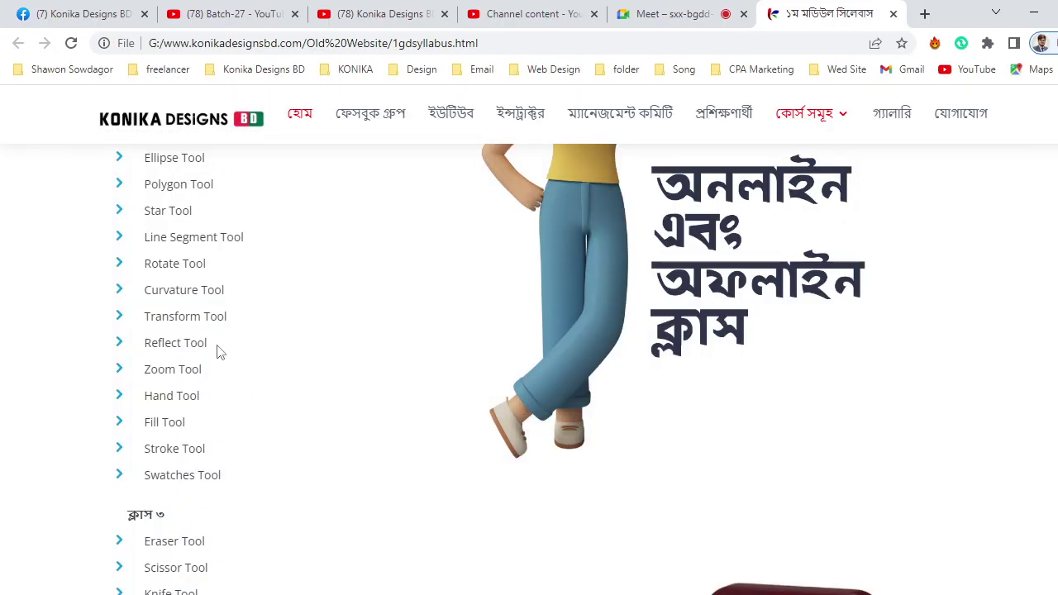
# Scroll through the syllabus class tool lists, then minimise Chrome
pyautogui.scroll(-3, 220, 358)
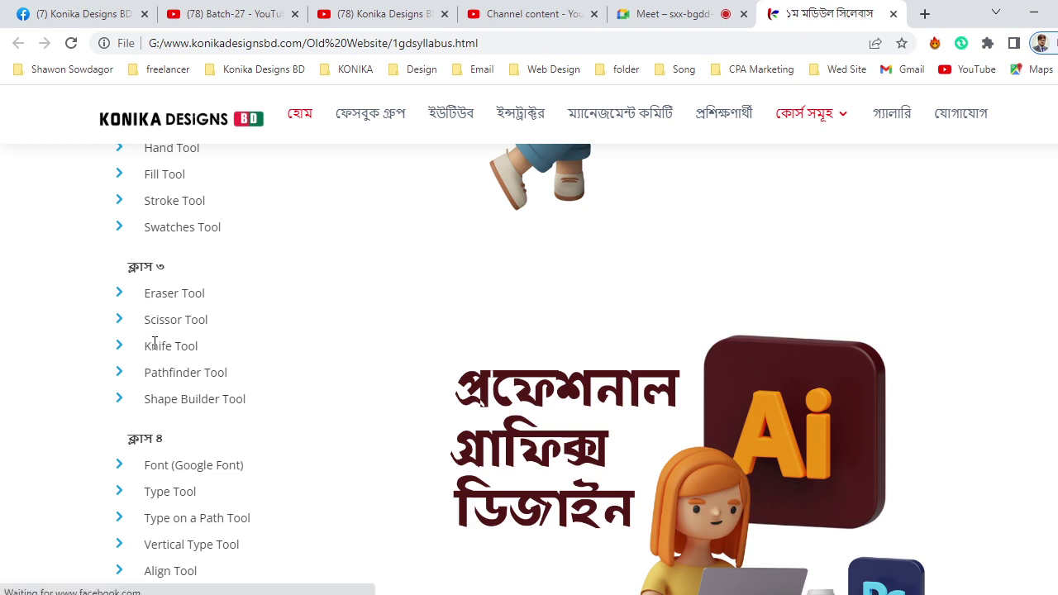
pyautogui.scroll(-2, 162, 392)
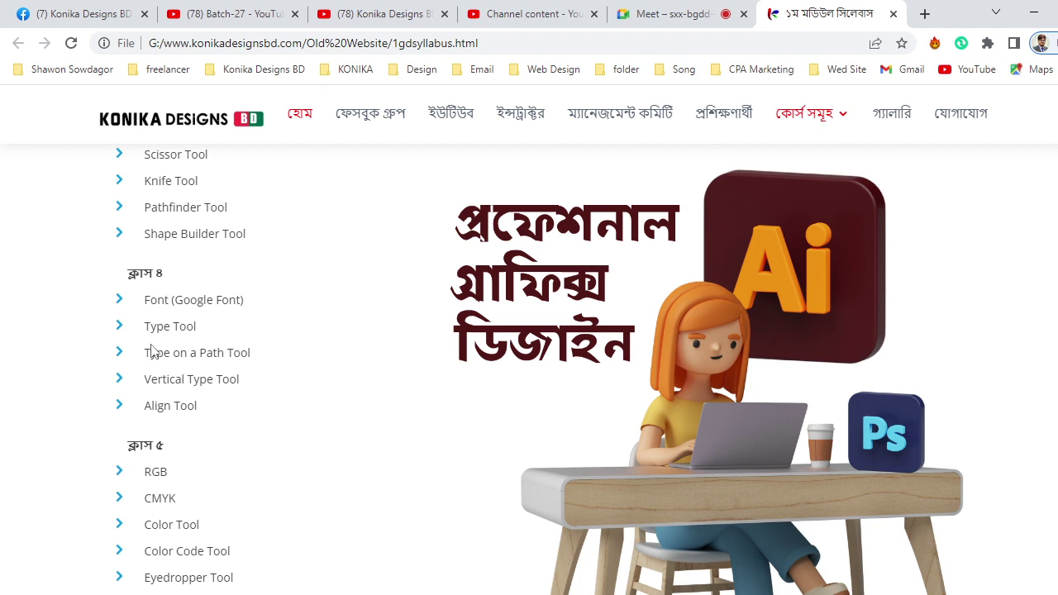
pyautogui.scroll(-1, 180, 355)
pyautogui.scroll(-1, 182, 364)
pyautogui.scroll(-1, 184, 347)
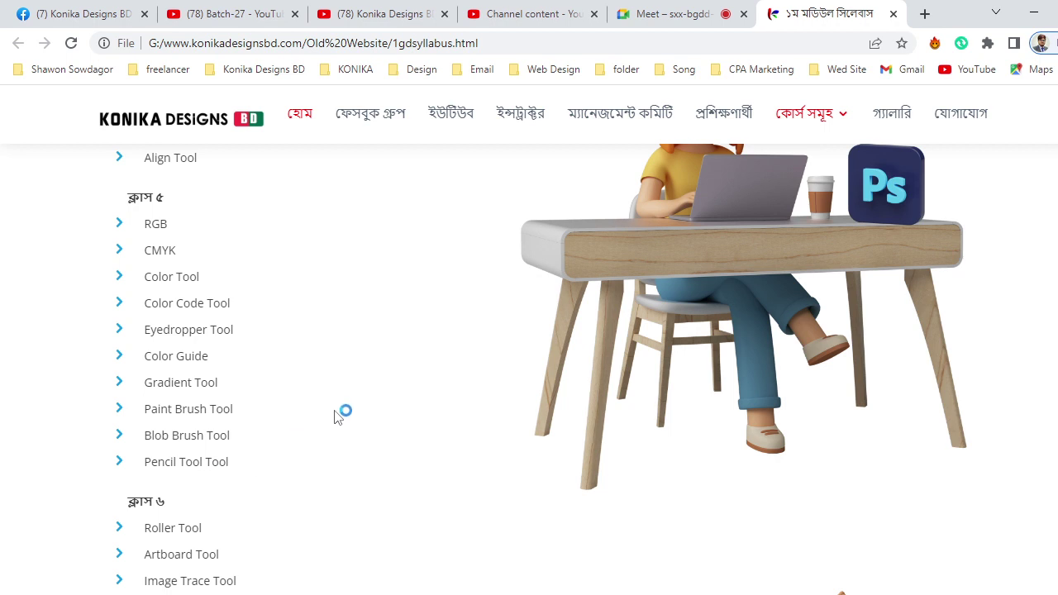
pyautogui.click(1033, 18)
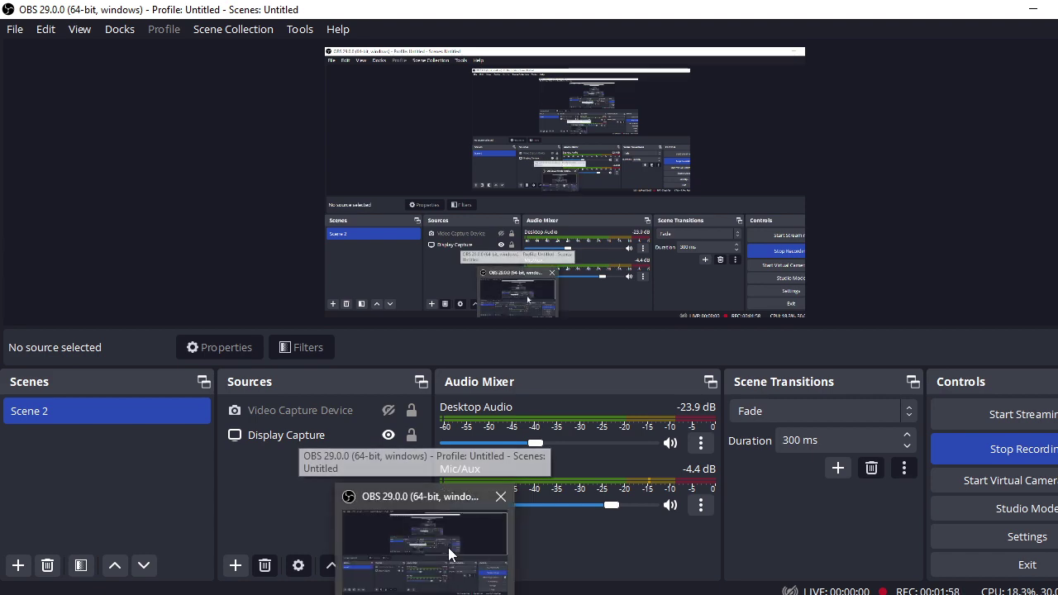
pyautogui.moveTo(545, 579)
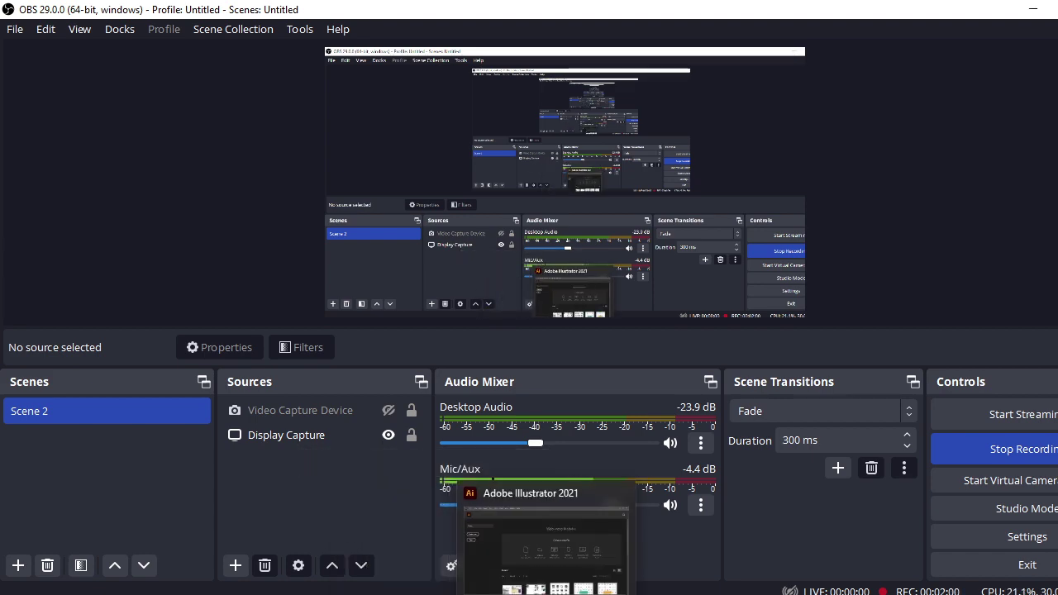
# Set the new Illustrator document to Pixels, 1000 px wide by 1000 px high
pyautogui.click(545, 546)
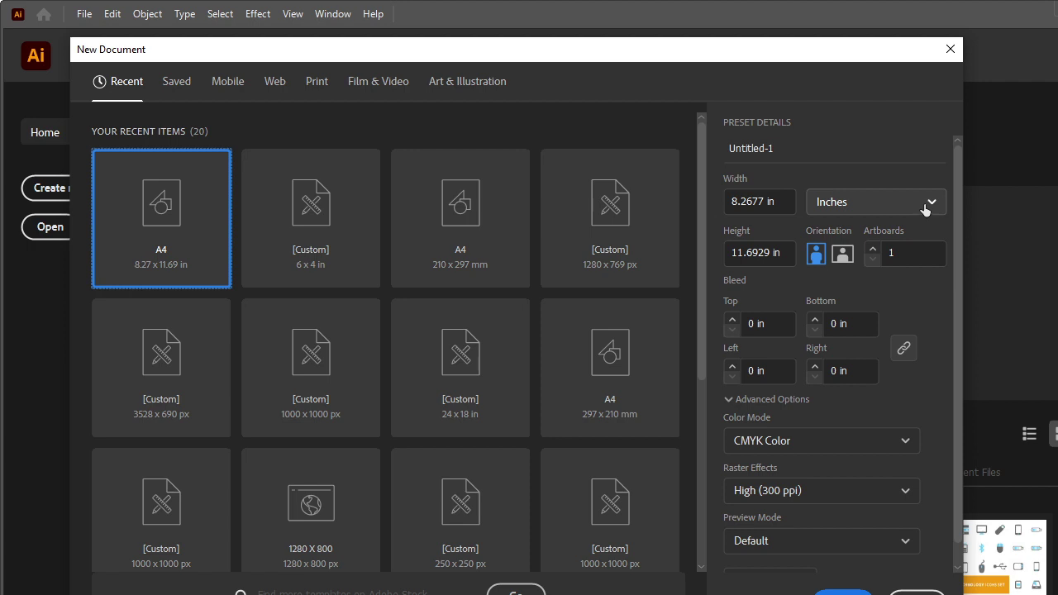
pyautogui.click(931, 205)
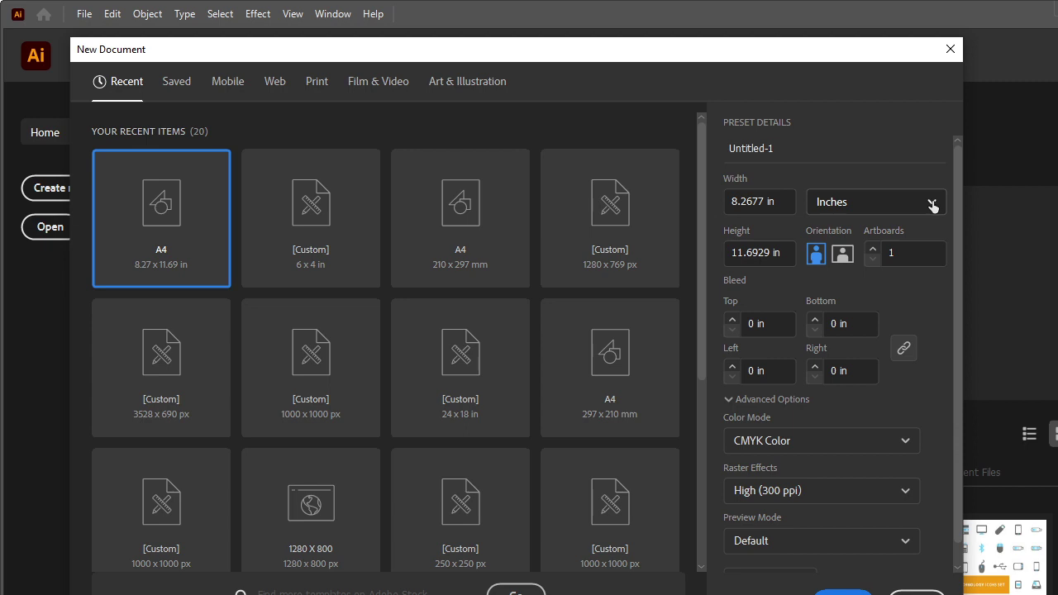
pyautogui.click(932, 205)
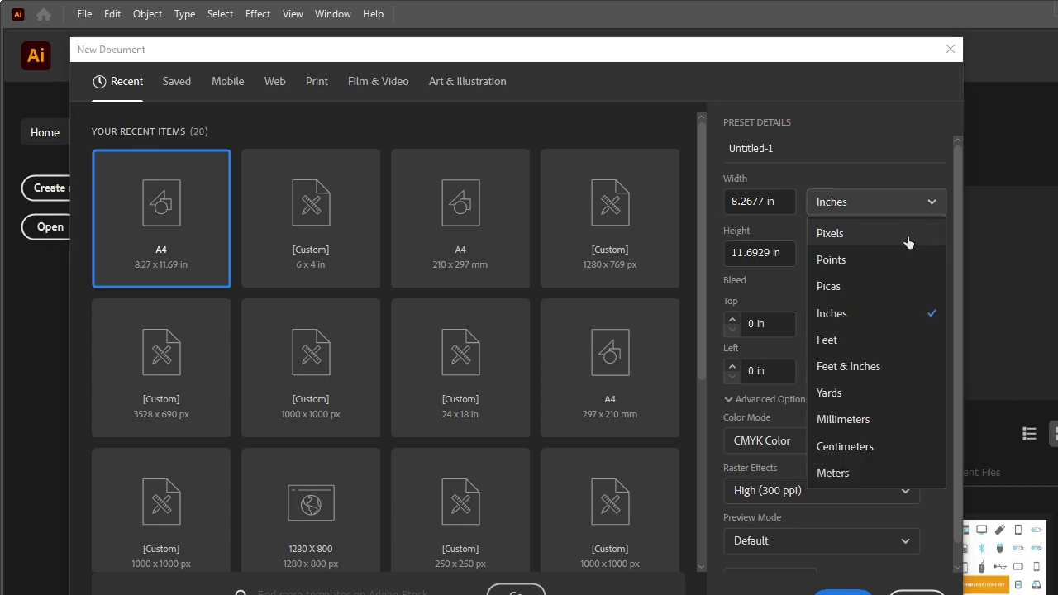
pyautogui.click(902, 233)
pyautogui.click(760, 200)
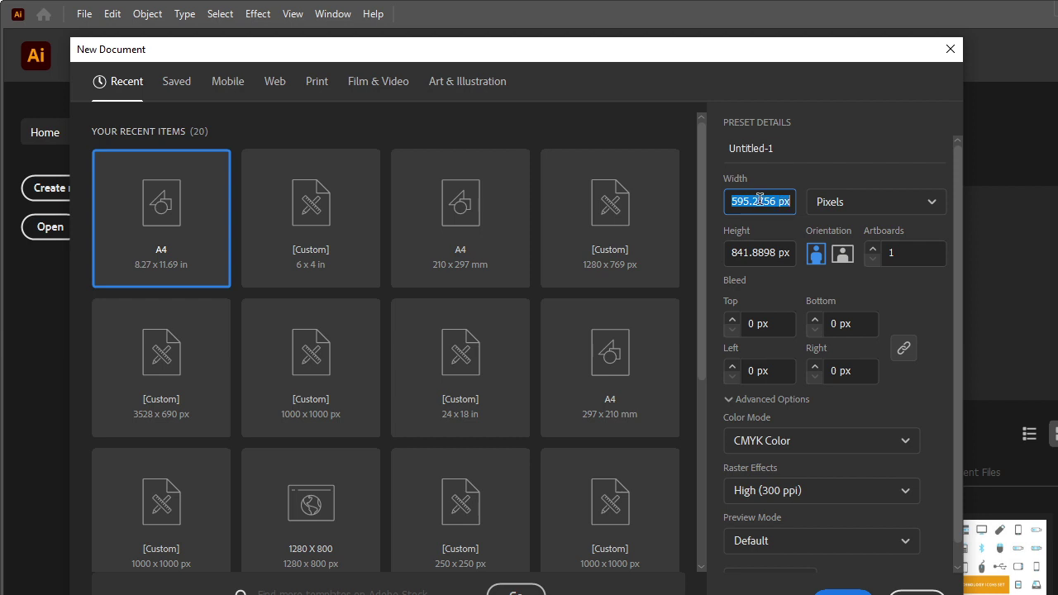
pyautogui.write('1000')
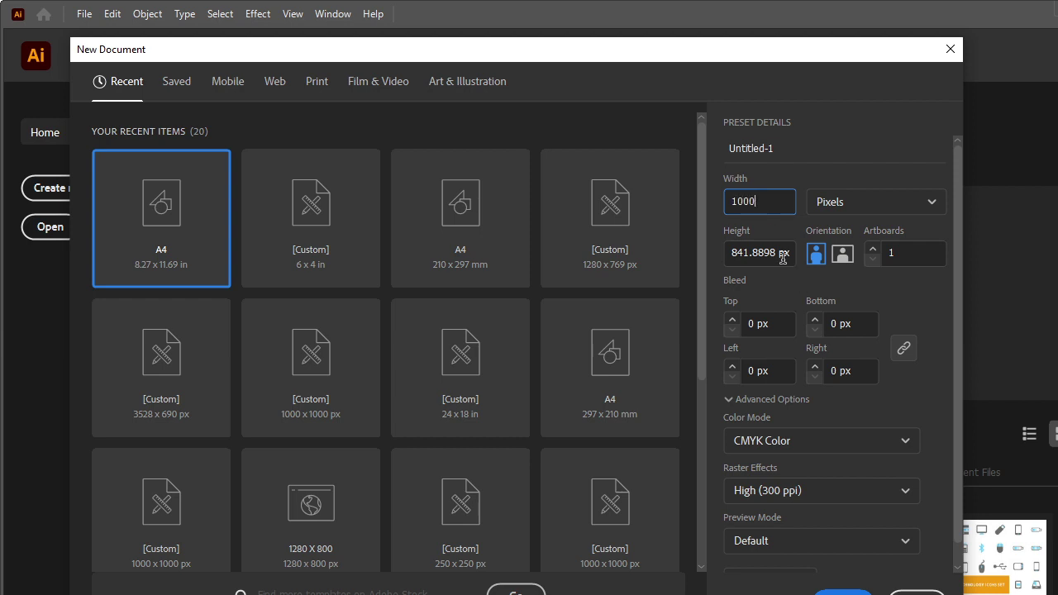
pyautogui.click(783, 258)
pyautogui.write('1000')
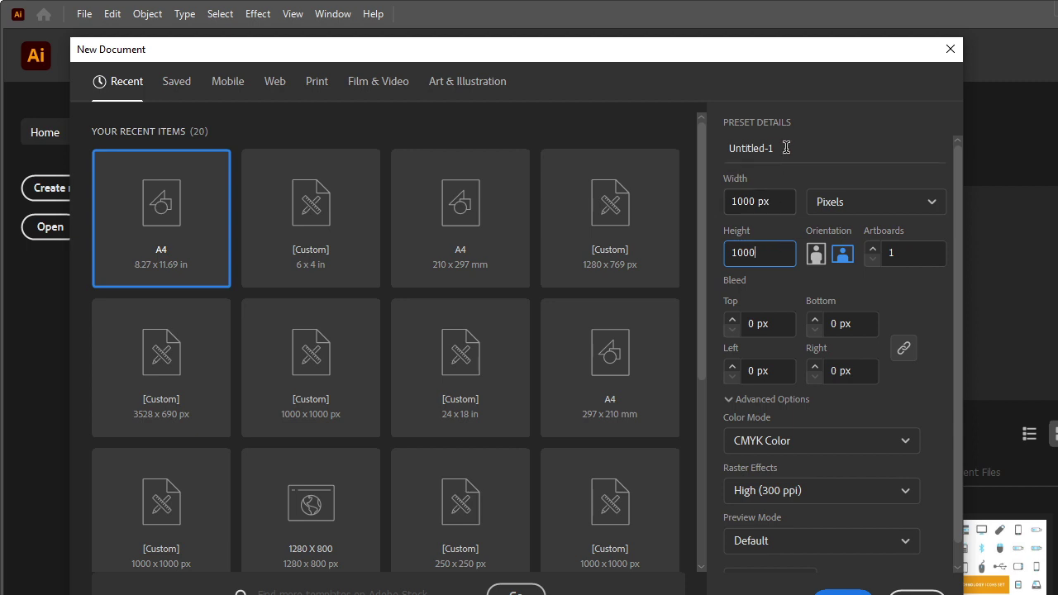
pyautogui.click(786, 147)
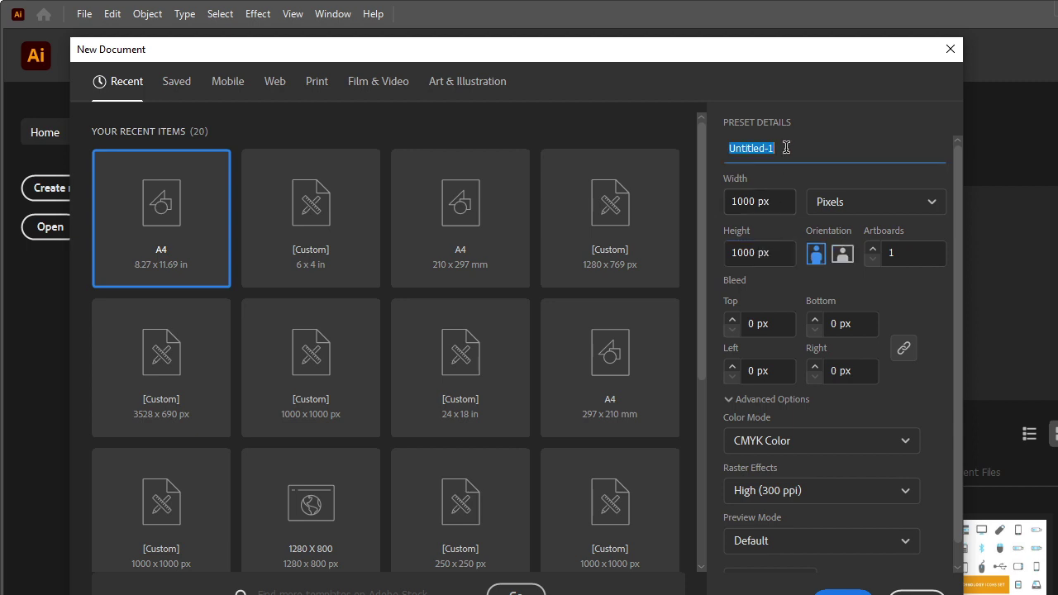
# Name the new document 'Ai-Color'
pyautogui.write('Color')
pyautogui.click(729, 148)
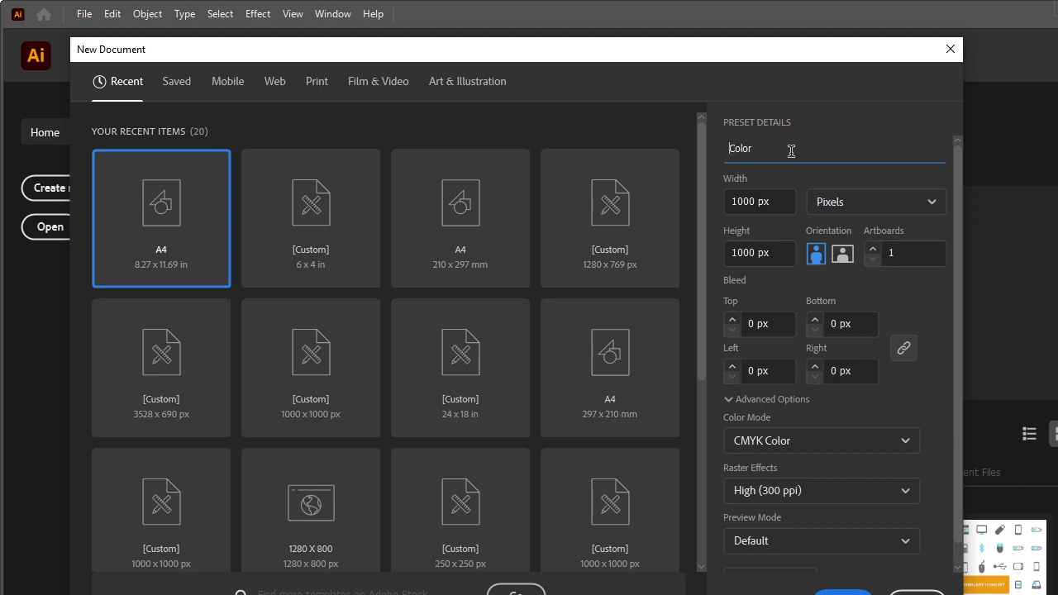
pyautogui.write('A')
pyautogui.press('BackSpace')
pyautogui.write('I')
# Set the new document's colour mode to RGB Color and close the setup
pyautogui.click(791, 442)
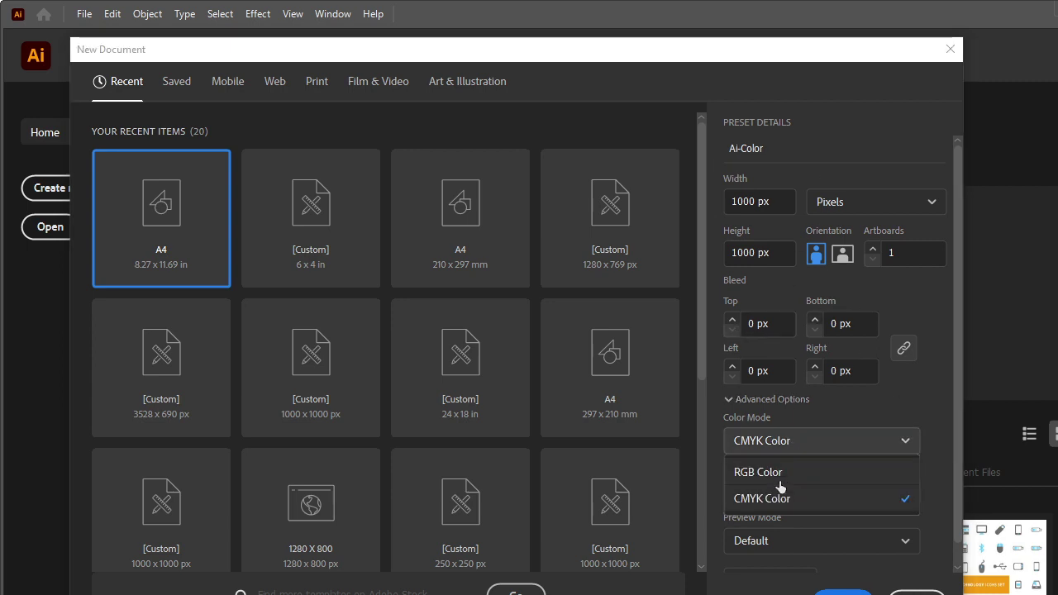
pyautogui.click(779, 478)
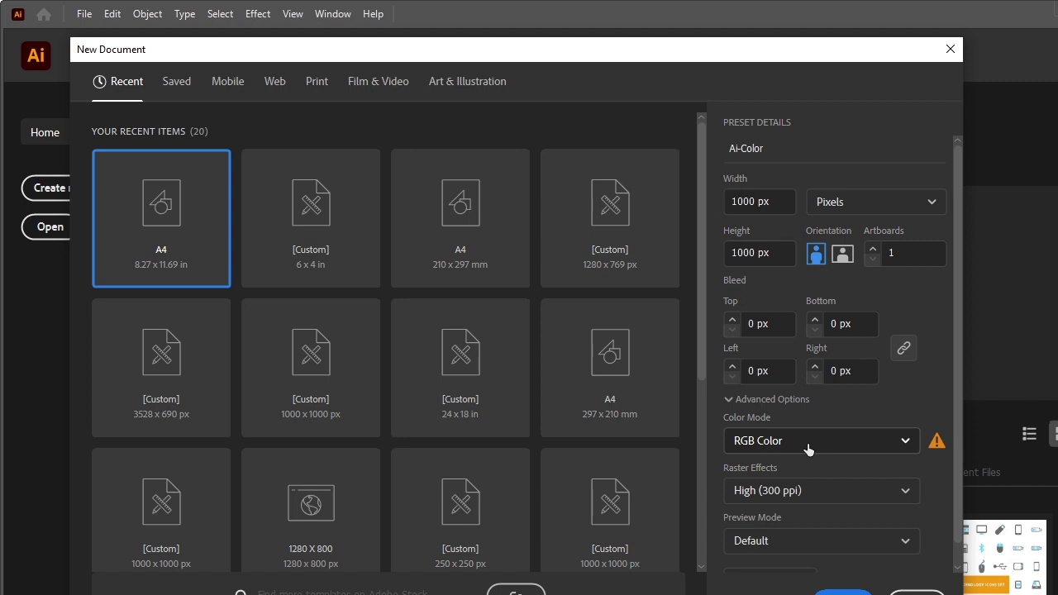
pyautogui.scroll(-1, 871, 497)
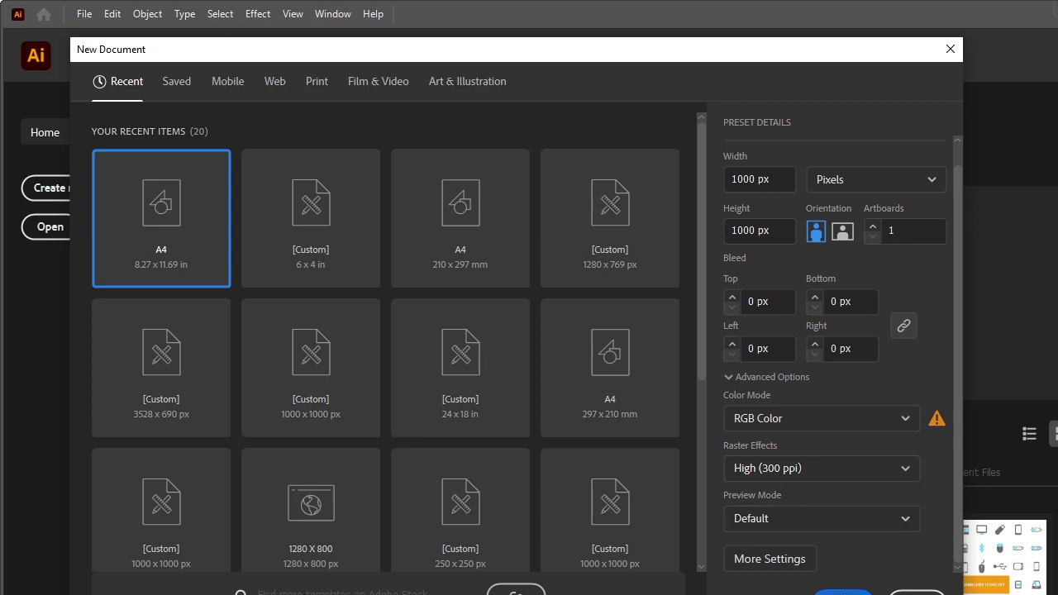
pyautogui.press('Escape')
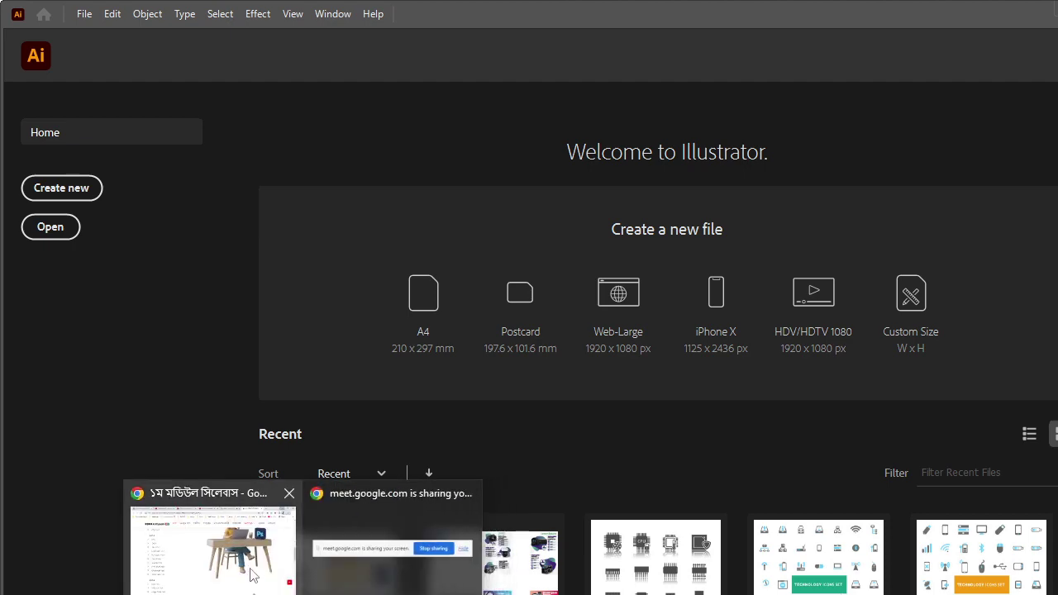
# Admit the waiting participant into the Google Meet call, then return to Illustrator
pyautogui.click(210, 537)
pyautogui.click(653, 13)
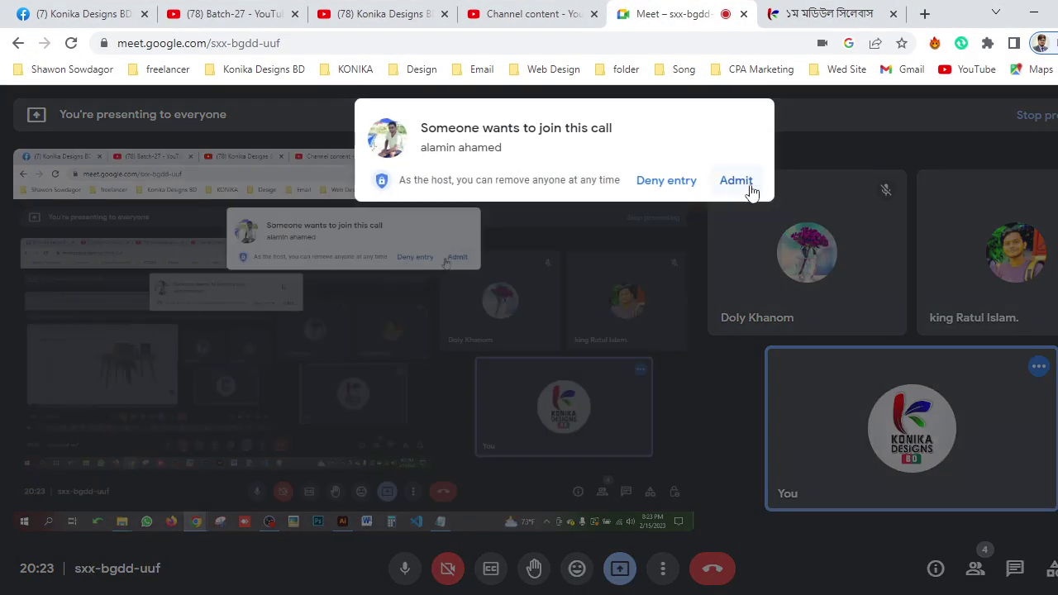
pyautogui.click(748, 181)
pyautogui.hotkey('alt', 'Tab')
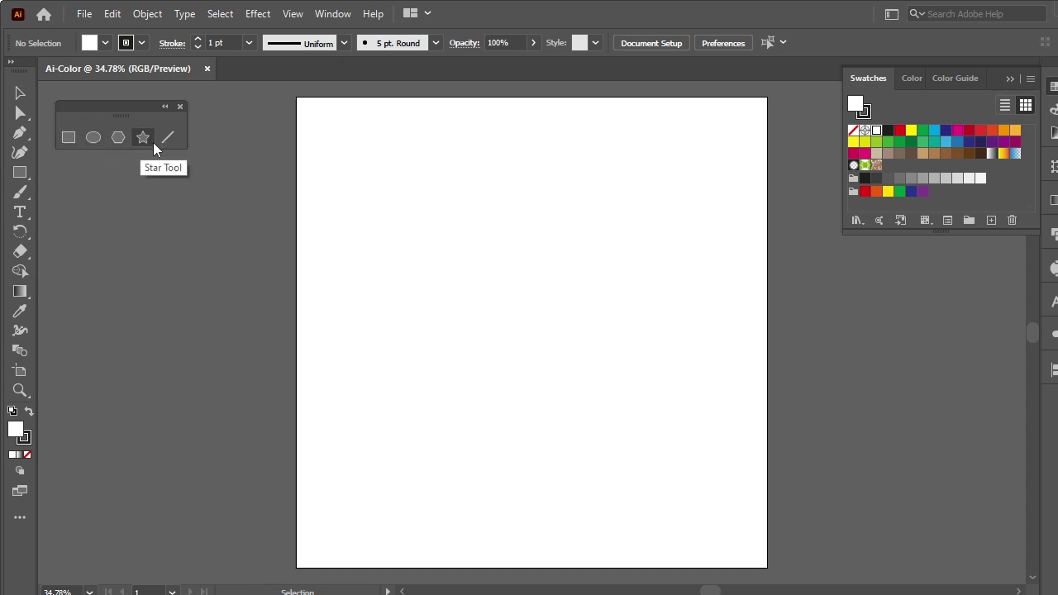
# Draw a square on the artboard's left and fill it with light orange after trying magenta
pyautogui.click(70, 137)
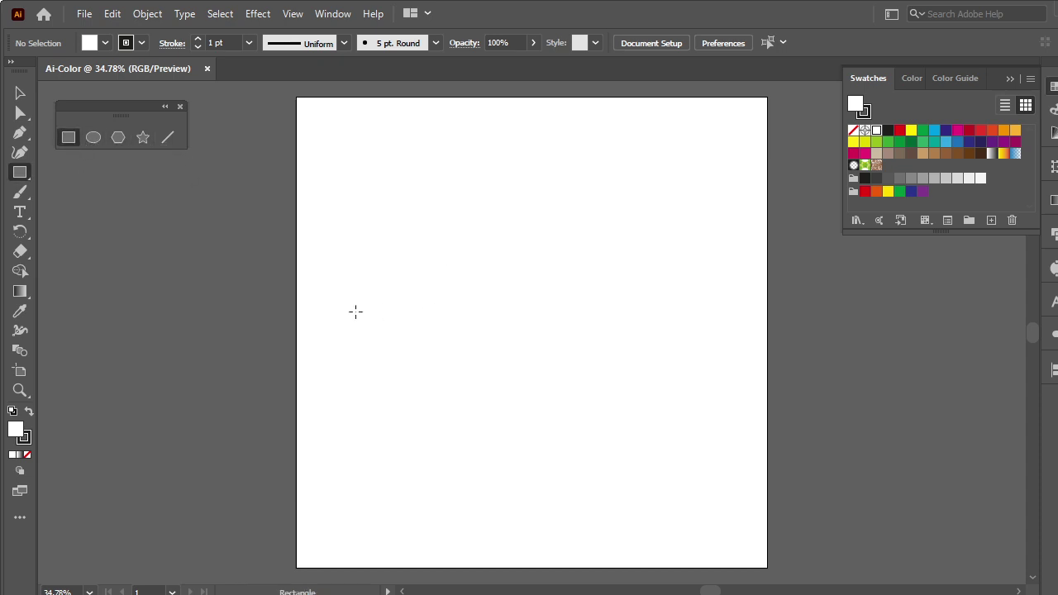
pyautogui.moveTo(355, 312); pyautogui.dragTo(405, 262)
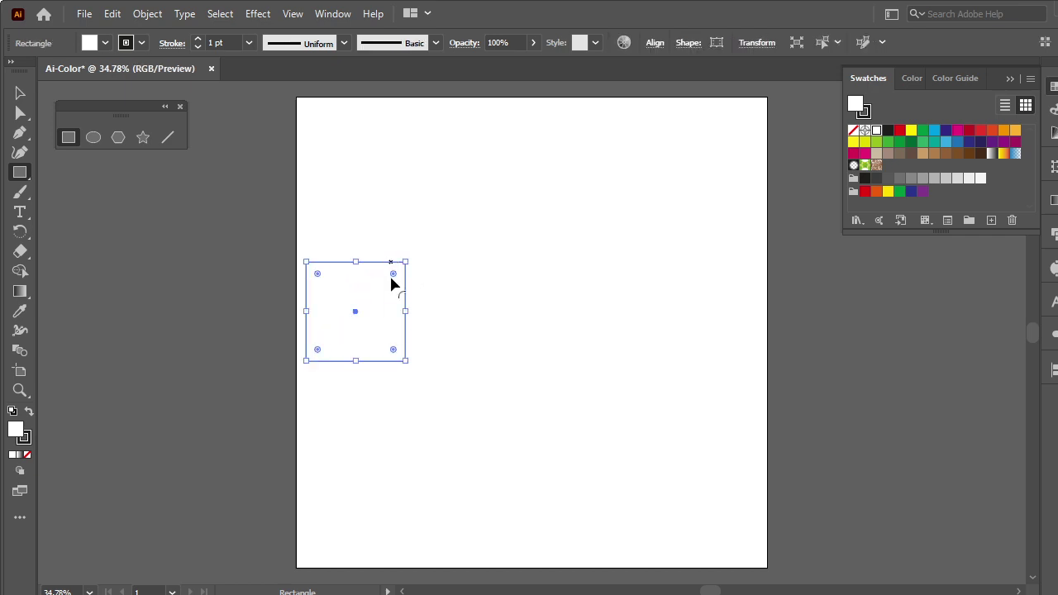
pyautogui.click(19, 93)
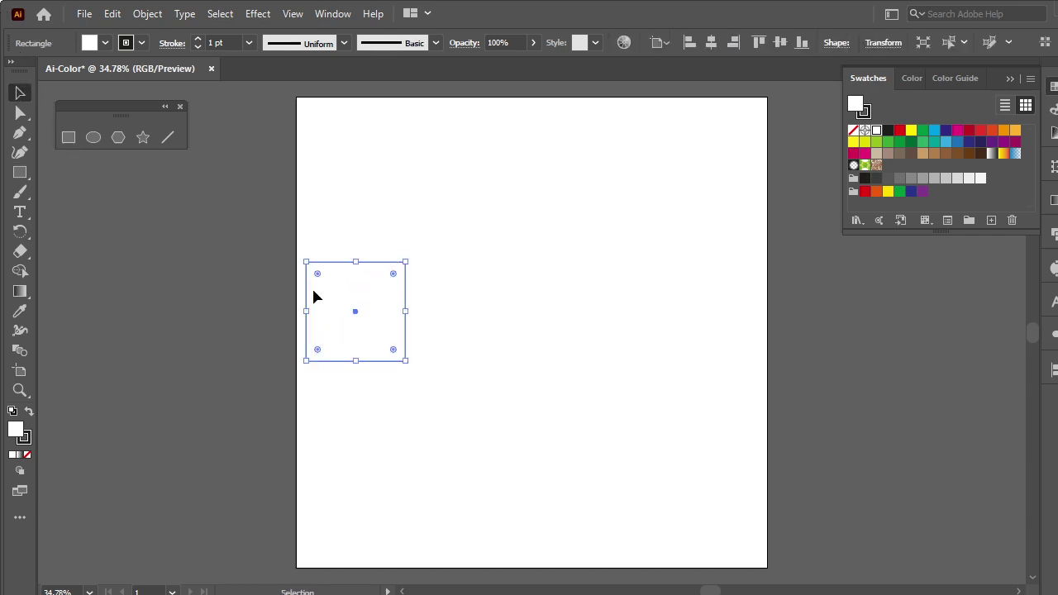
pyautogui.click(899, 130)
pyautogui.click(956, 129)
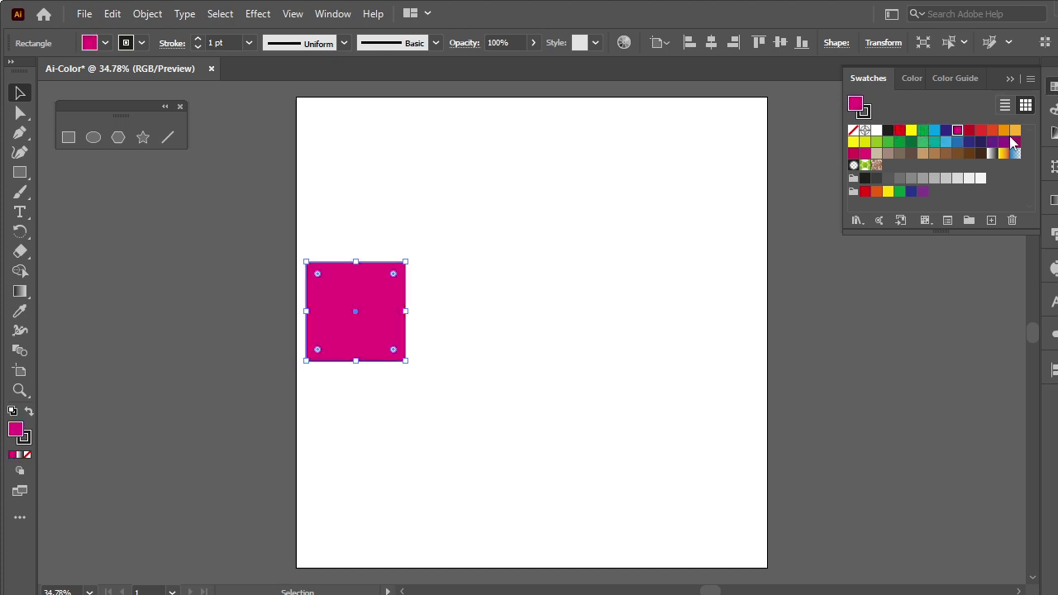
pyautogui.click(968, 131)
pyautogui.click(1003, 131)
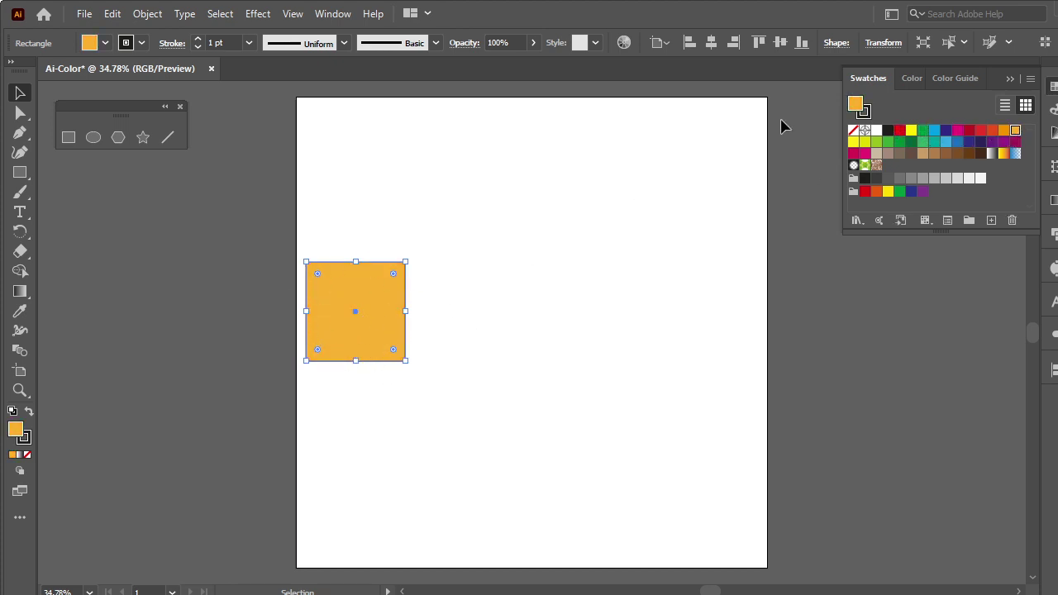
# Float the Color panel in RGB, then set the square's red to 0, giving 00b233 green
pyautogui.click(1005, 106)
pyautogui.click(1024, 105)
pyautogui.click(911, 76)
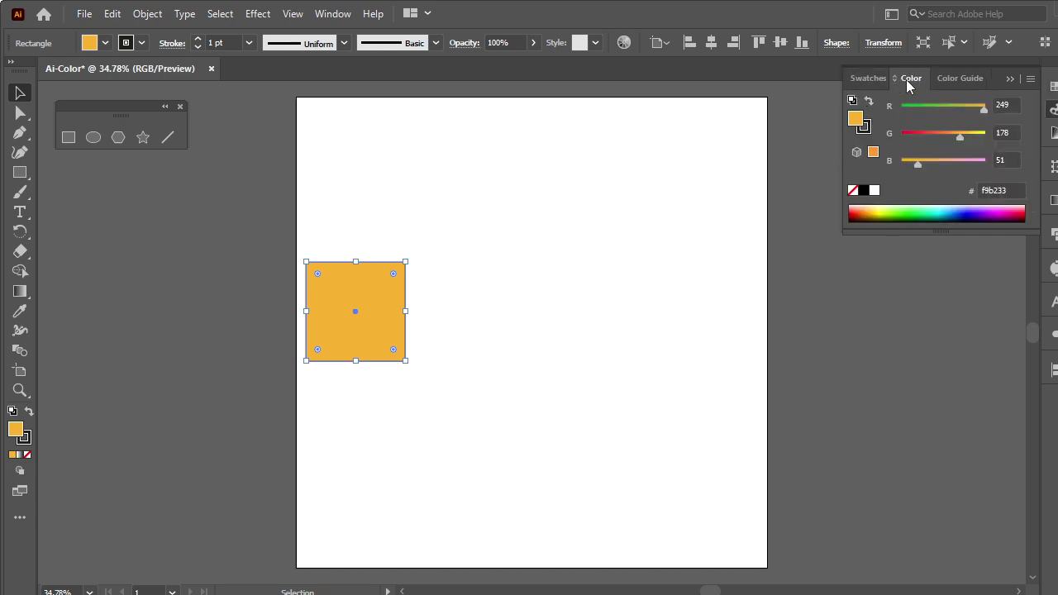
pyautogui.moveTo(909, 76)
pyautogui.mouseDown()
pyautogui.moveTo(969, 392)
pyautogui.moveTo(803, 339)
pyautogui.moveTo(1047, 247)
pyautogui.mouseUp()
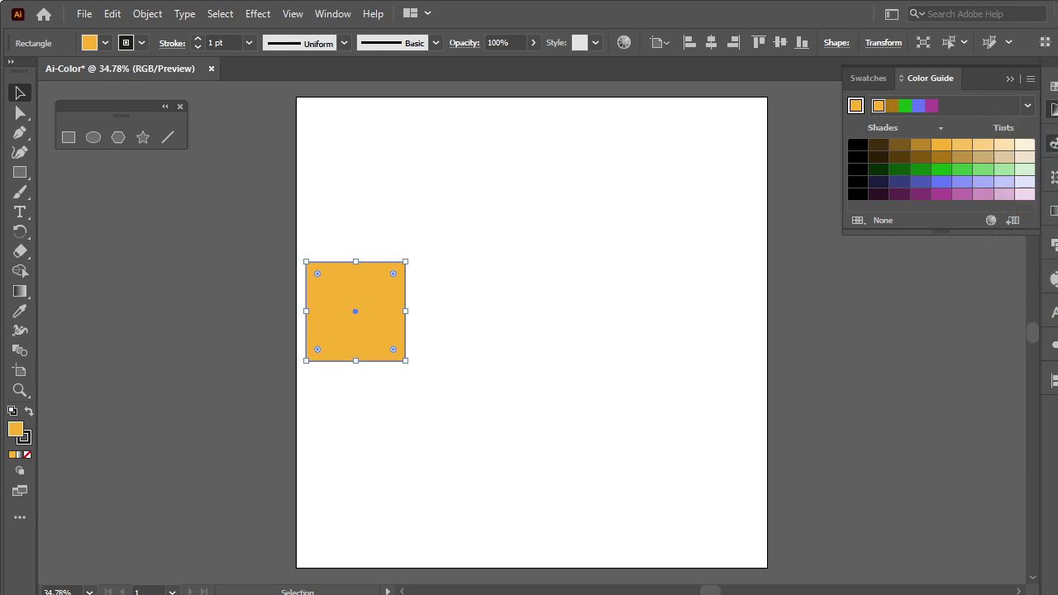
pyautogui.click(1052, 142)
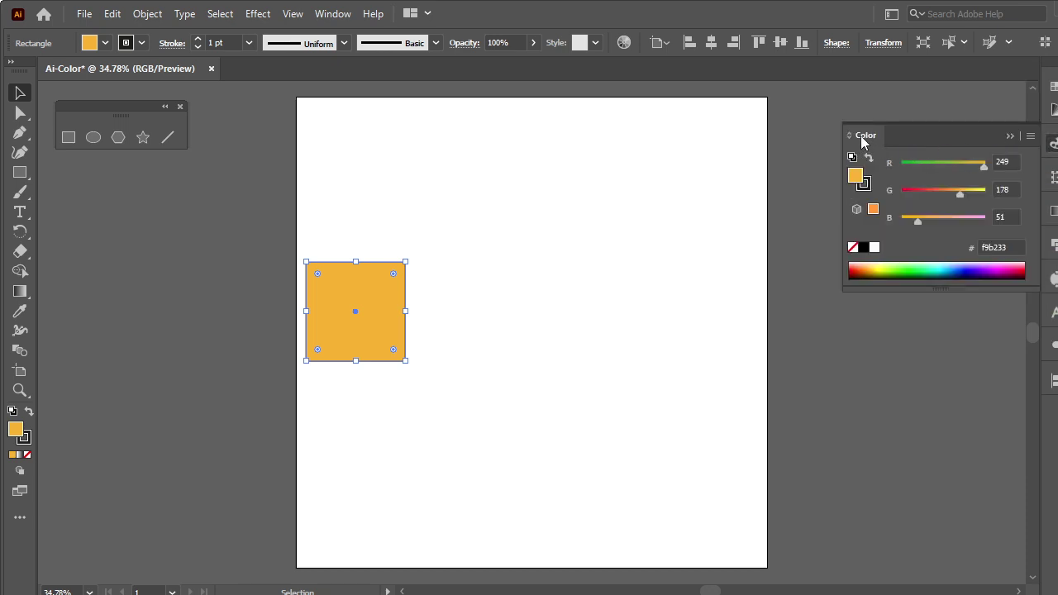
pyautogui.click(336, 14)
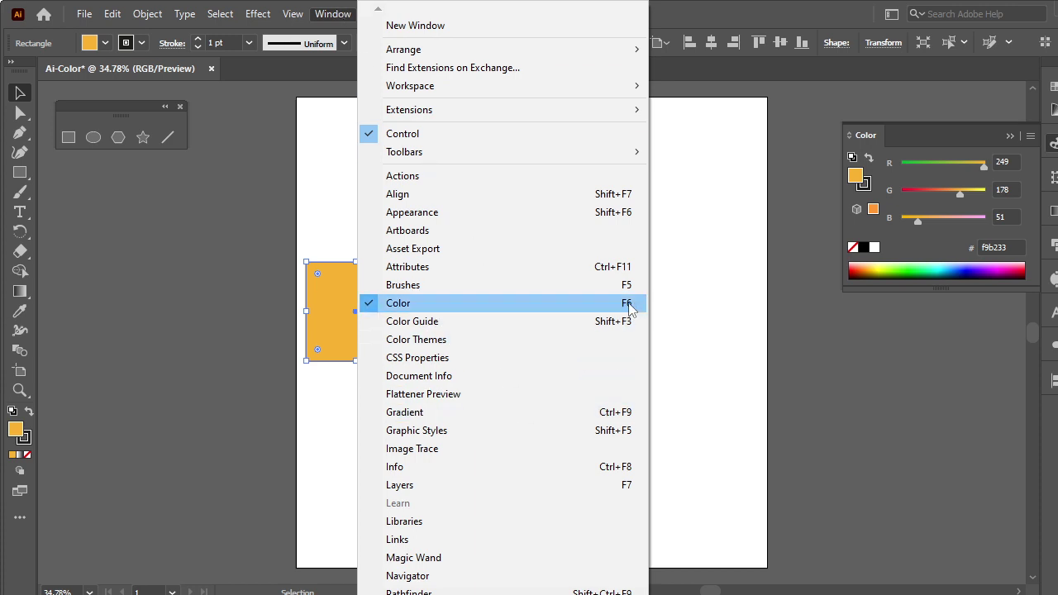
pyautogui.click(812, 271)
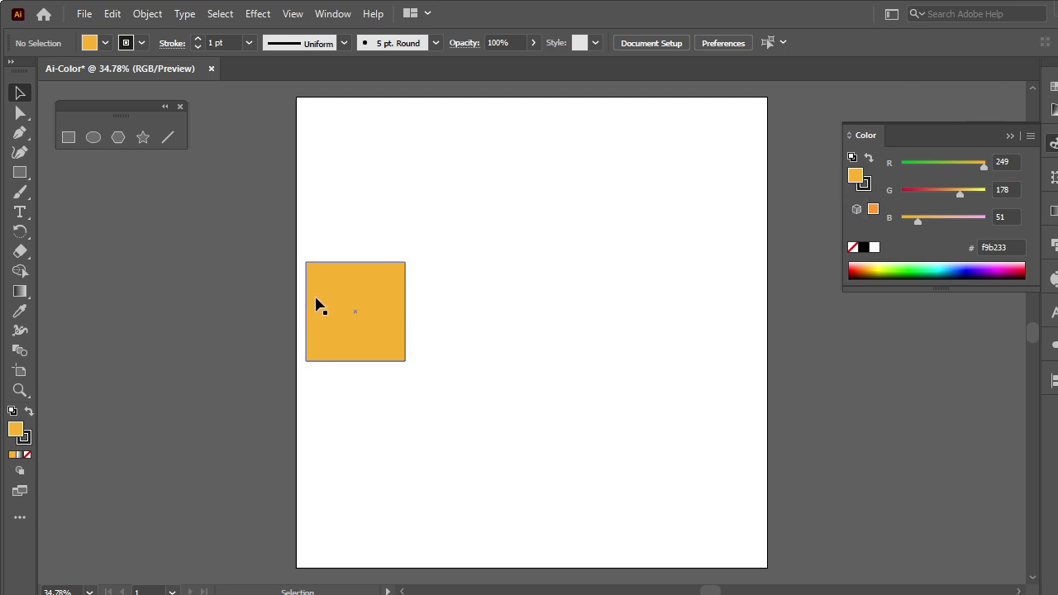
pyautogui.click(354, 313)
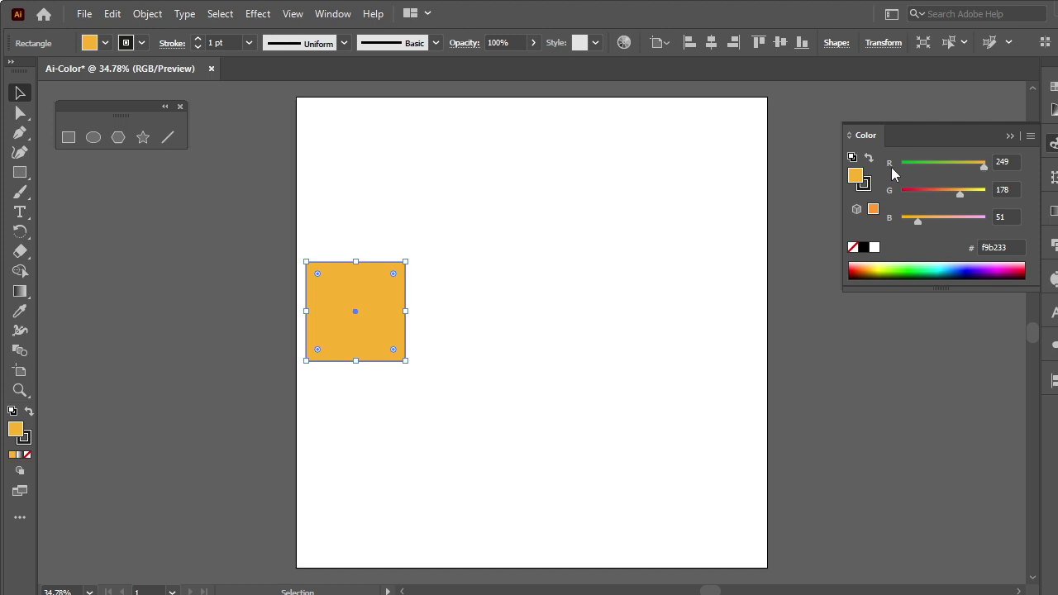
pyautogui.moveTo(980, 167); pyautogui.dragTo(874, 170)
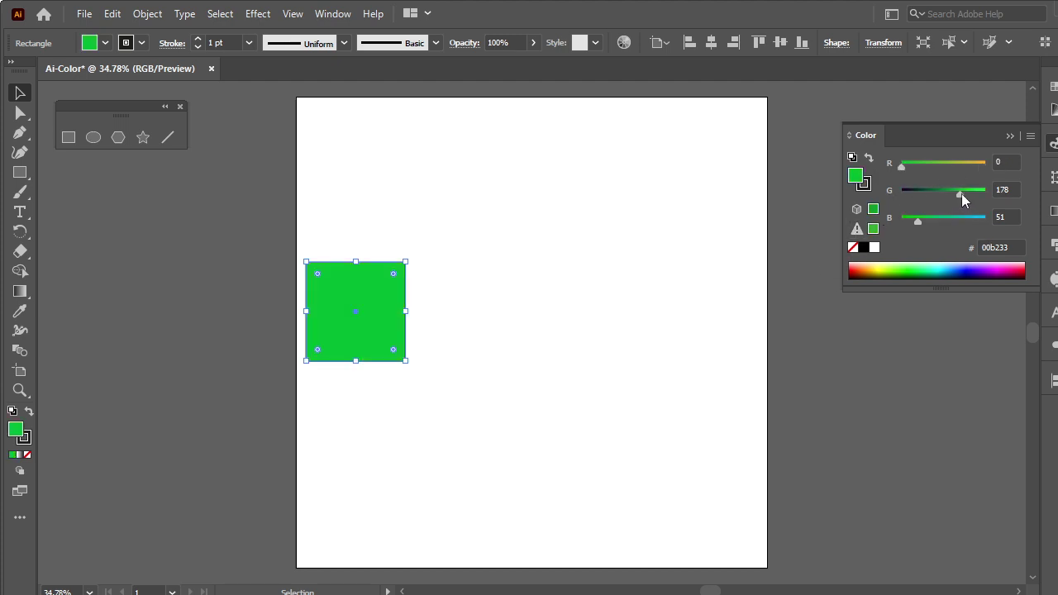
# Set green and blue to 0 to make the square black (000000) and move it near the top
pyautogui.moveTo(961, 193); pyautogui.dragTo(902, 195)
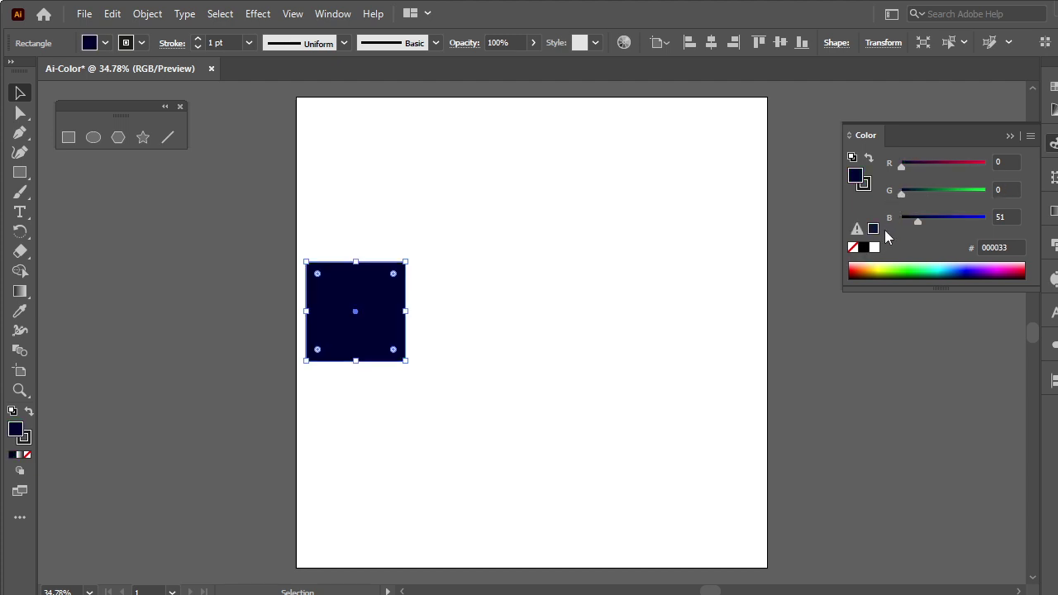
pyautogui.moveTo(917, 222); pyautogui.dragTo(875, 237)
pyautogui.moveTo(382, 319); pyautogui.dragTo(535, 258)
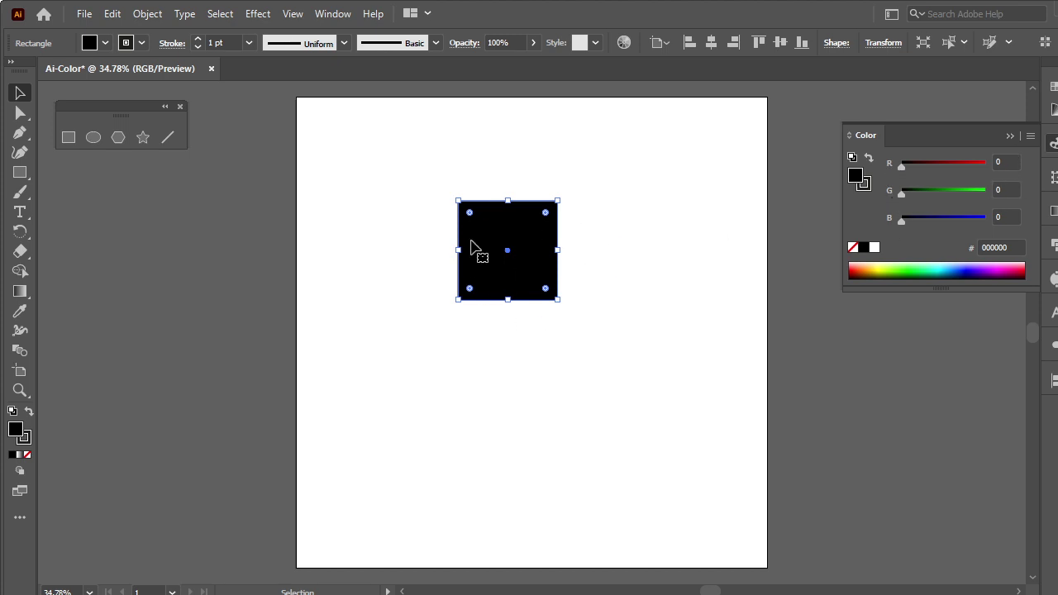
pyautogui.moveTo(514, 257); pyautogui.dragTo(524, 189)
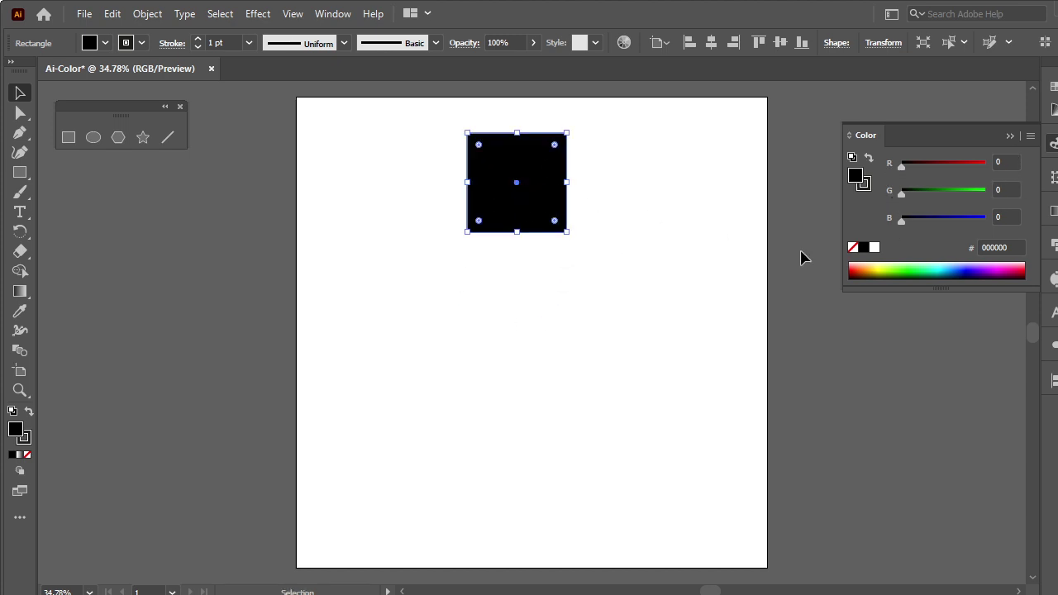
pyautogui.click(1000, 247)
pyautogui.doubleClick(995, 247)
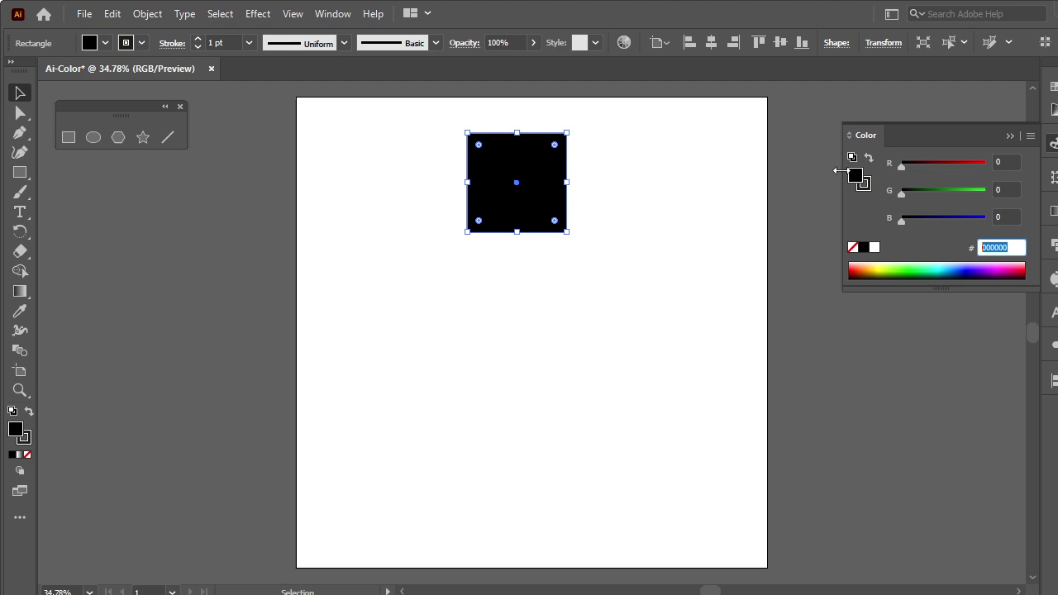
pyautogui.click(903, 166)
# Raise R, G and B to 255 for white (ffffff) and move the square off the artboard left
pyautogui.moveTo(906, 166); pyautogui.dragTo(1002, 169)
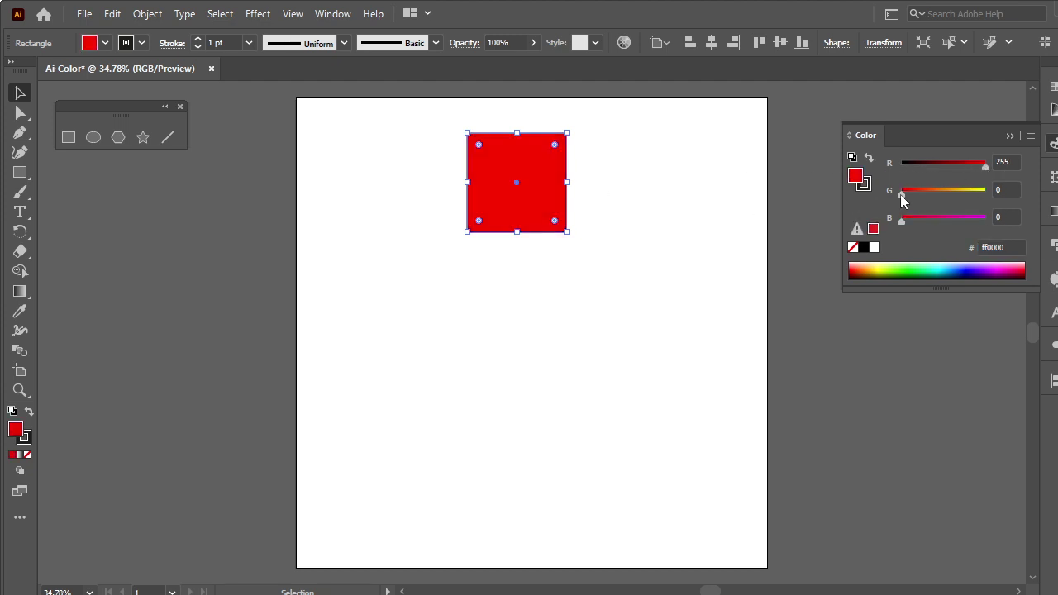
pyautogui.moveTo(901, 193); pyautogui.dragTo(1004, 209)
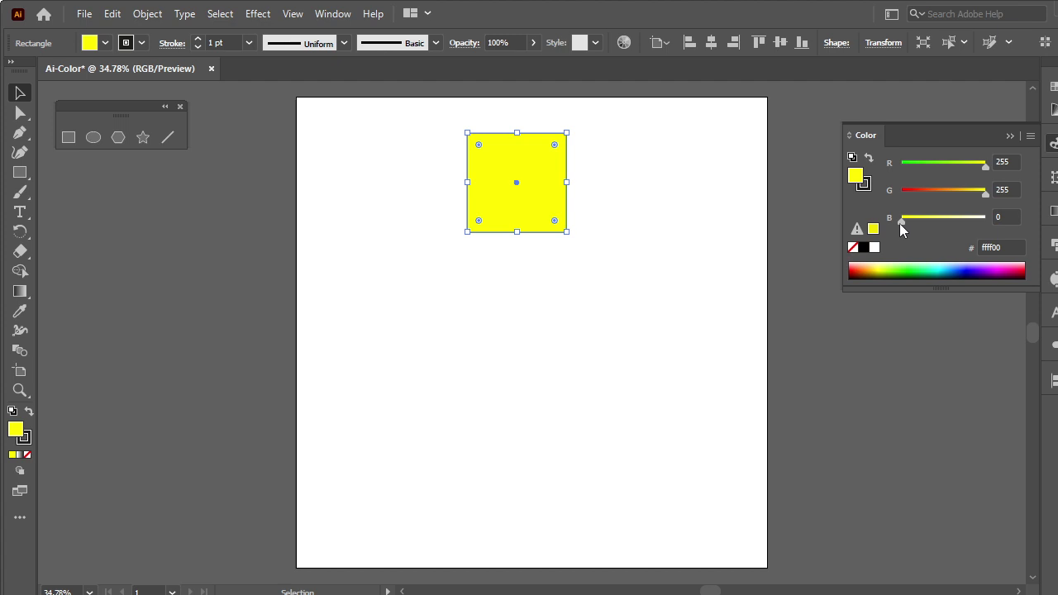
pyautogui.moveTo(898, 223); pyautogui.dragTo(984, 223)
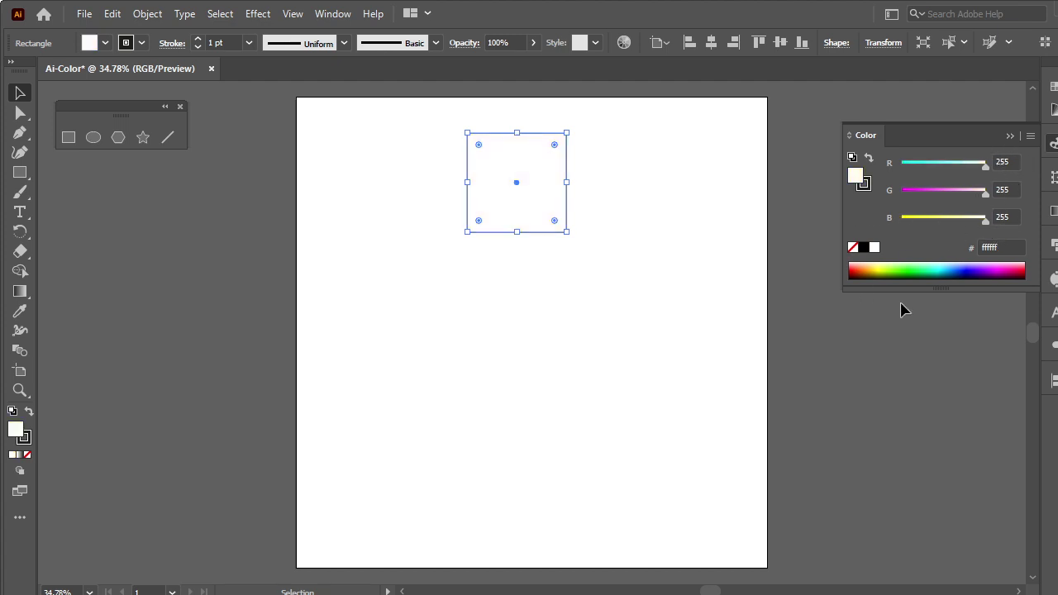
pyautogui.moveTo(519, 178)
pyautogui.mouseDown()
pyautogui.moveTo(215, 261)
pyautogui.moveTo(246, 335)
pyautogui.moveTo(208, 331)
pyautogui.mouseUp()
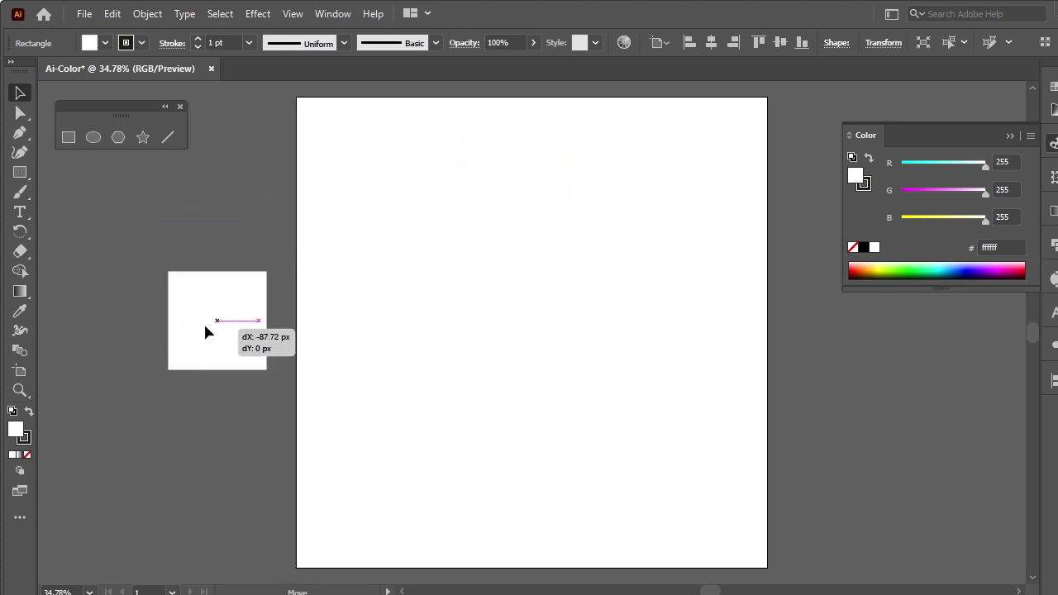
# Move the white square back onto the artboard and drop green, then blue, to turn it magenta then red
pyautogui.click(1004, 248)
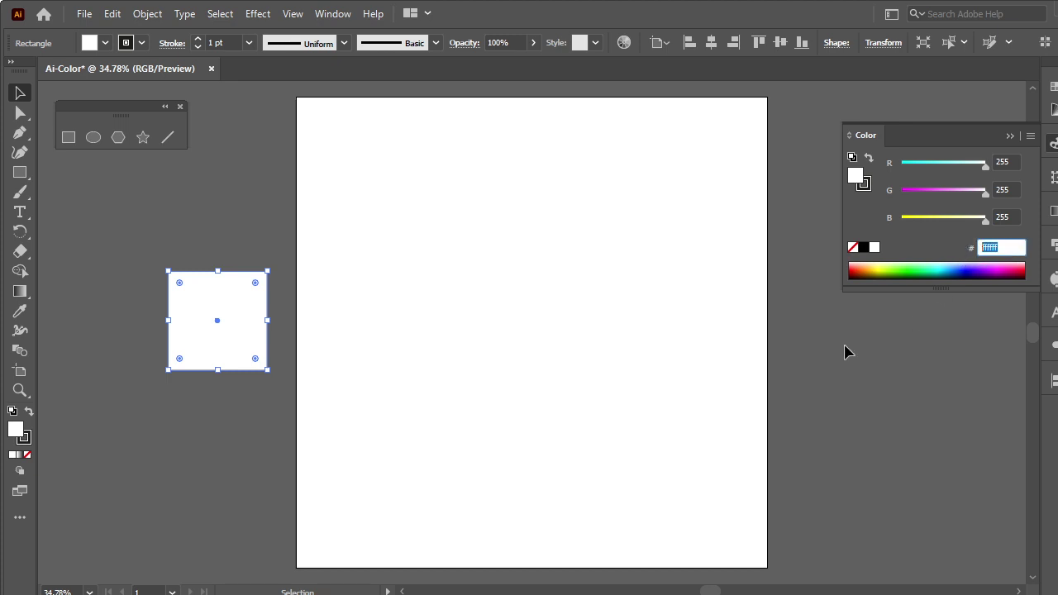
pyautogui.moveTo(206, 342); pyautogui.dragTo(495, 296)
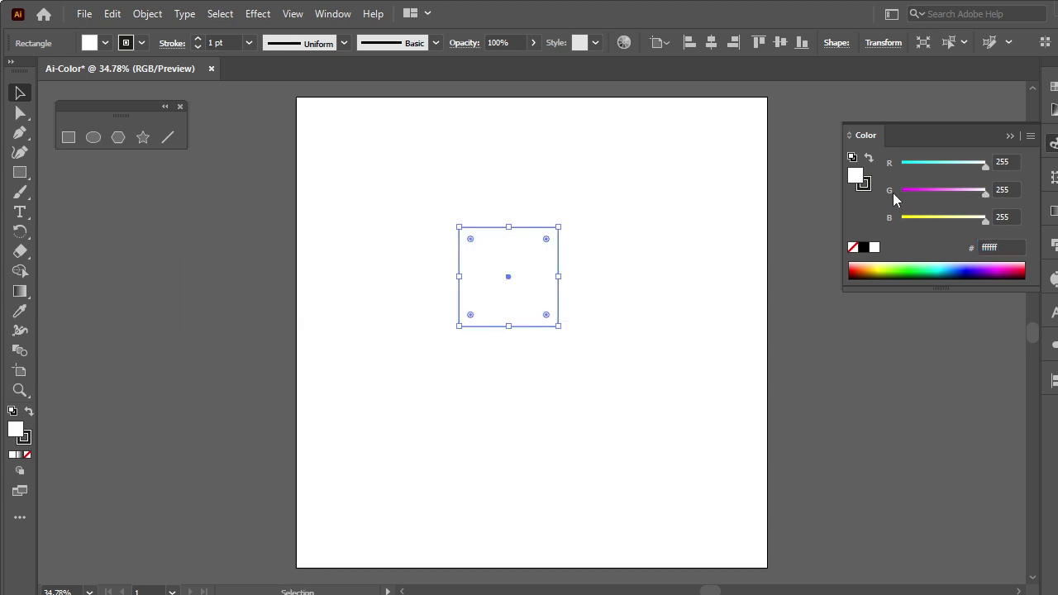
pyautogui.moveTo(985, 192); pyautogui.dragTo(868, 199)
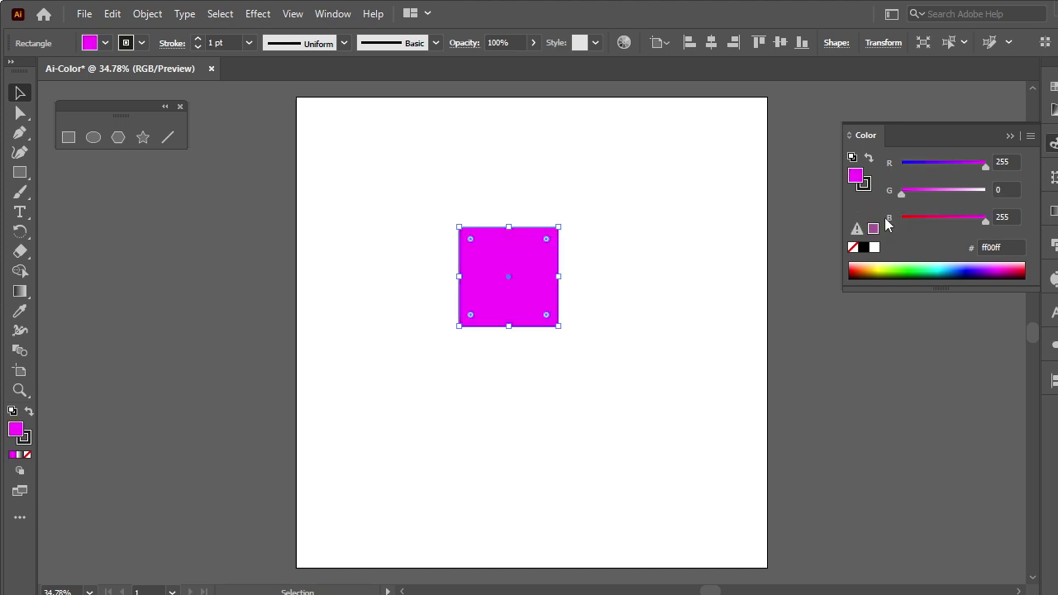
pyautogui.moveTo(985, 222); pyautogui.dragTo(901, 222)
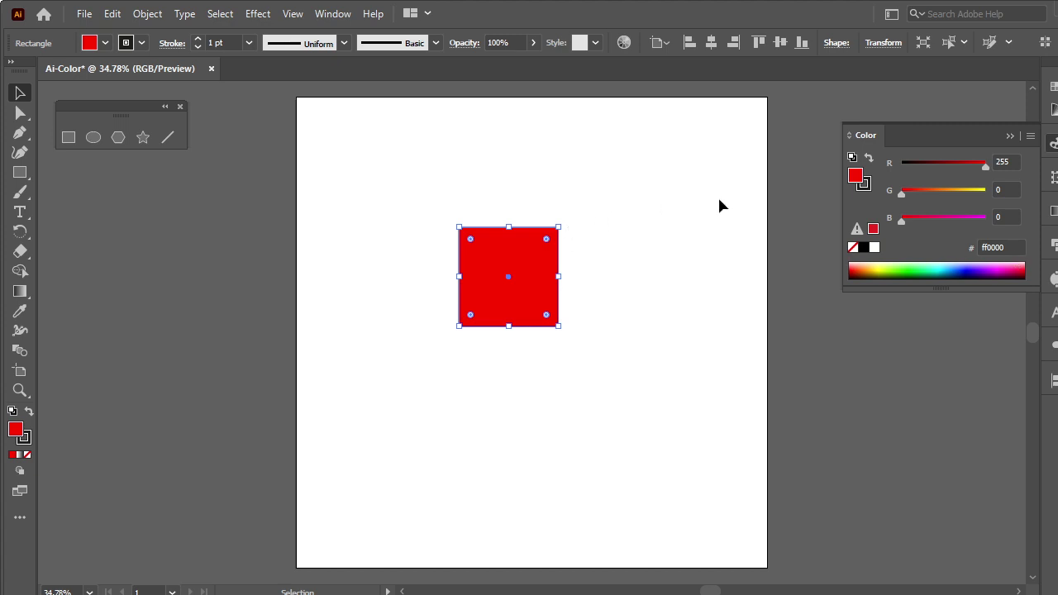
# Take red to 0 and adjust the green slider to change the fill's green amount
pyautogui.moveTo(985, 167)
pyautogui.mouseDown()
pyautogui.moveTo(901, 168)
pyautogui.moveTo(996, 191)
pyautogui.mouseUp()
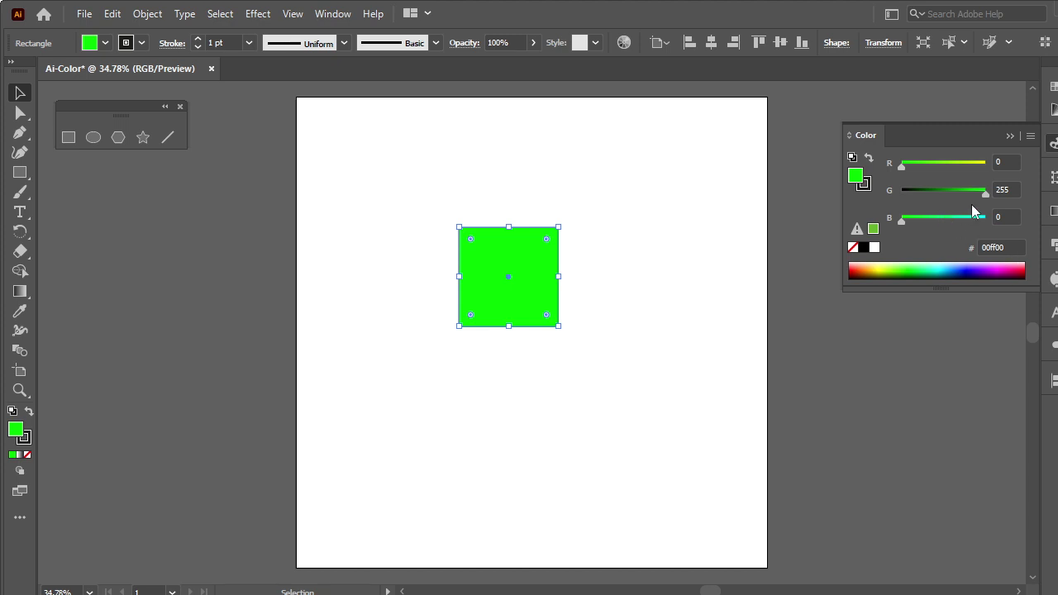
pyautogui.moveTo(983, 192); pyautogui.dragTo(974, 195)
pyautogui.moveTo(974, 195)
pyautogui.mouseDown()
pyautogui.moveTo(891, 195)
pyautogui.moveTo(1001, 195)
pyautogui.mouseUp()
pyautogui.moveTo(925, 195)
pyautogui.mouseDown()
pyautogui.moveTo(887, 196)
pyautogui.moveTo(1006, 223)
pyautogui.mouseUp()
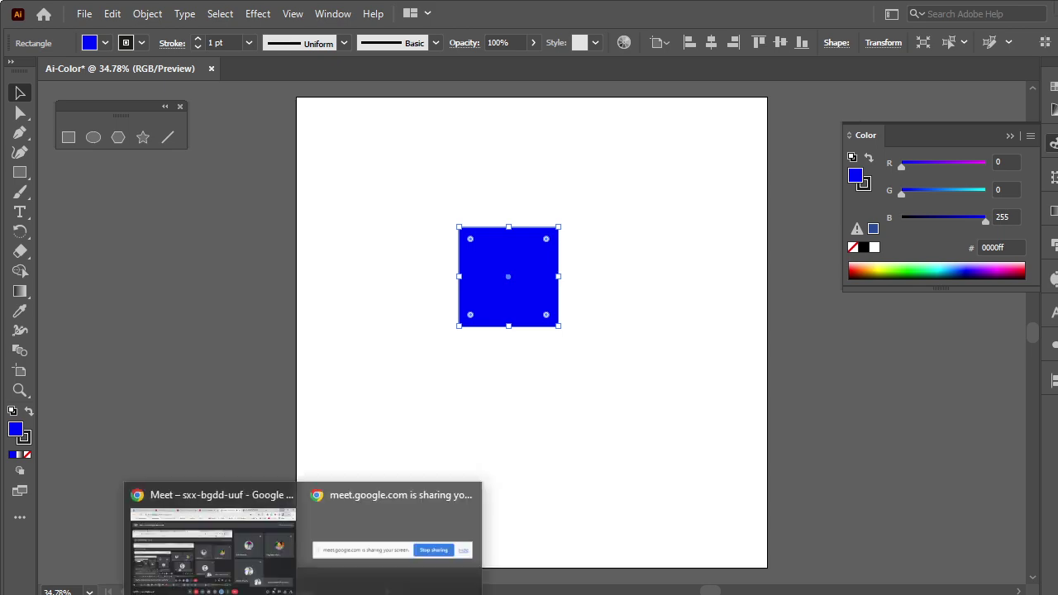
# Search Google for 'color code' in a new Chrome tab
pyautogui.click(214, 530)
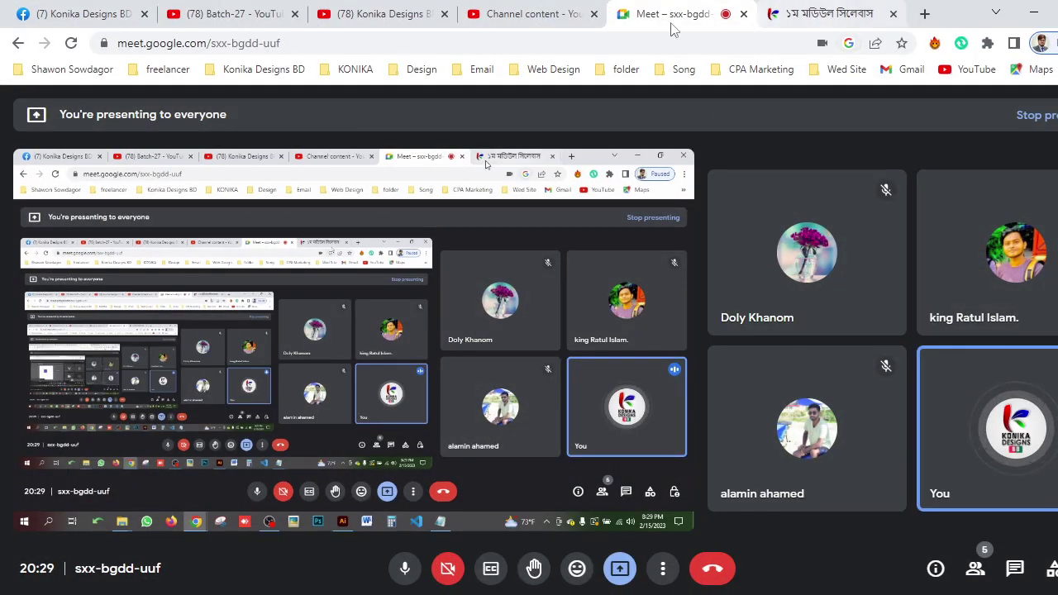
pyautogui.click(925, 14)
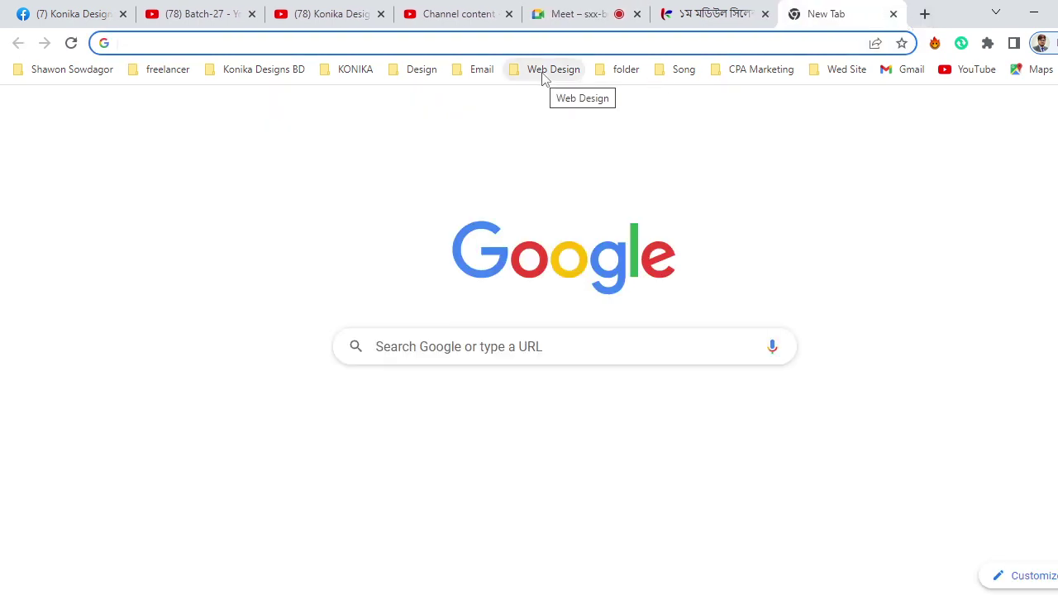
pyautogui.click(466, 347)
pyautogui.write('c')
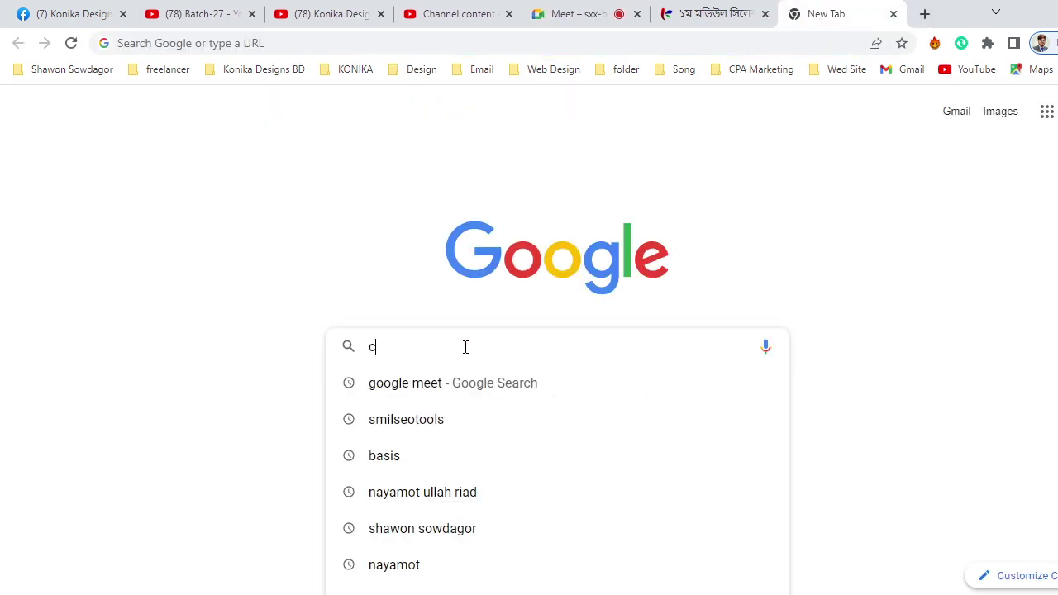
pyautogui.write('olor ')
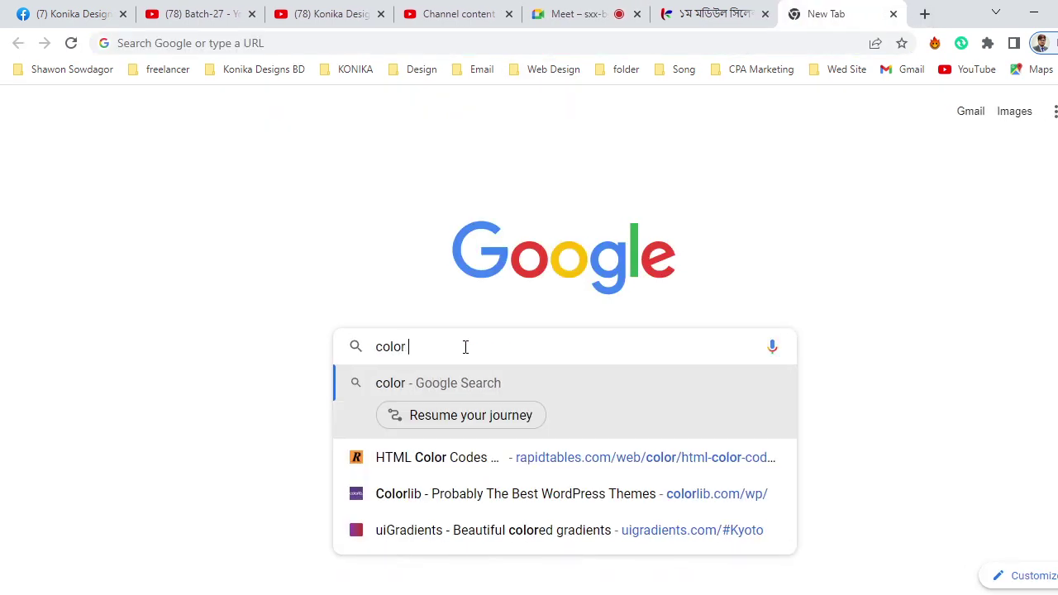
pyautogui.write('code')
pyautogui.press('Return')
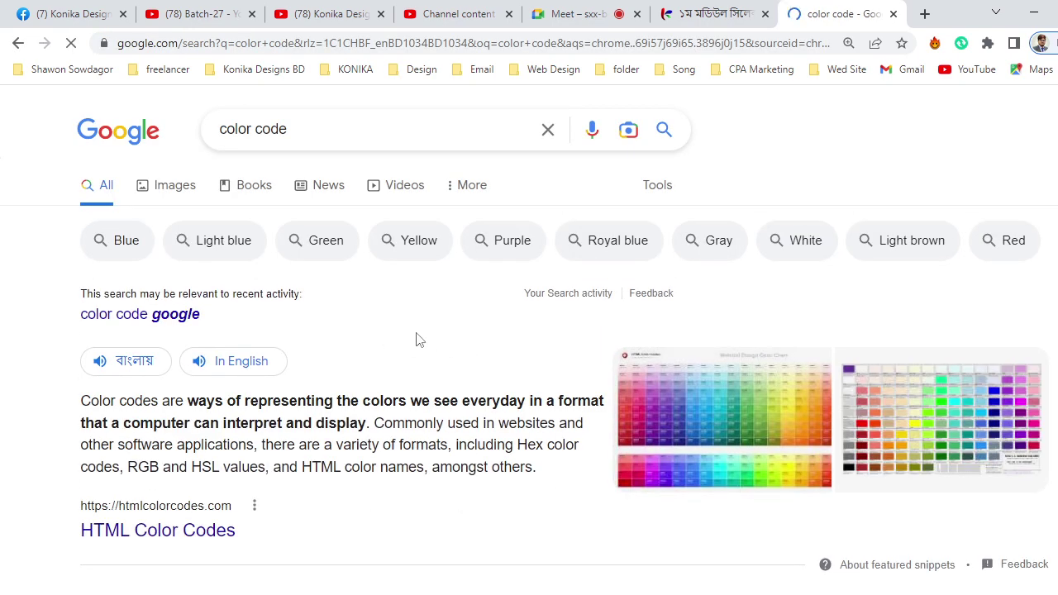
# Open the Computer Hope HTML Color Codes page from the results
pyautogui.scroll(-2, 419, 339)
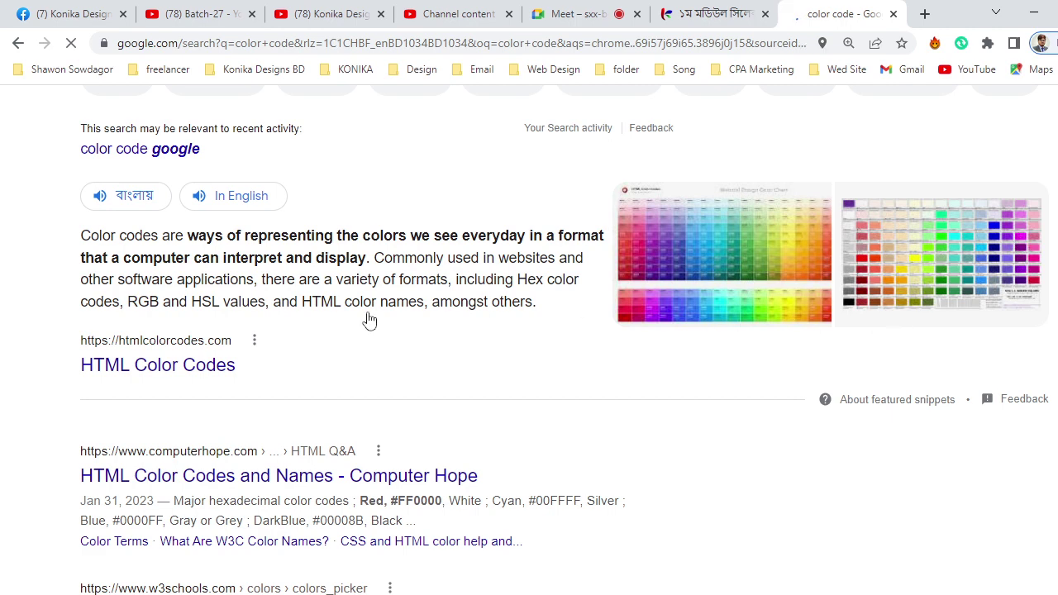
pyautogui.scroll(-2, 162, 317)
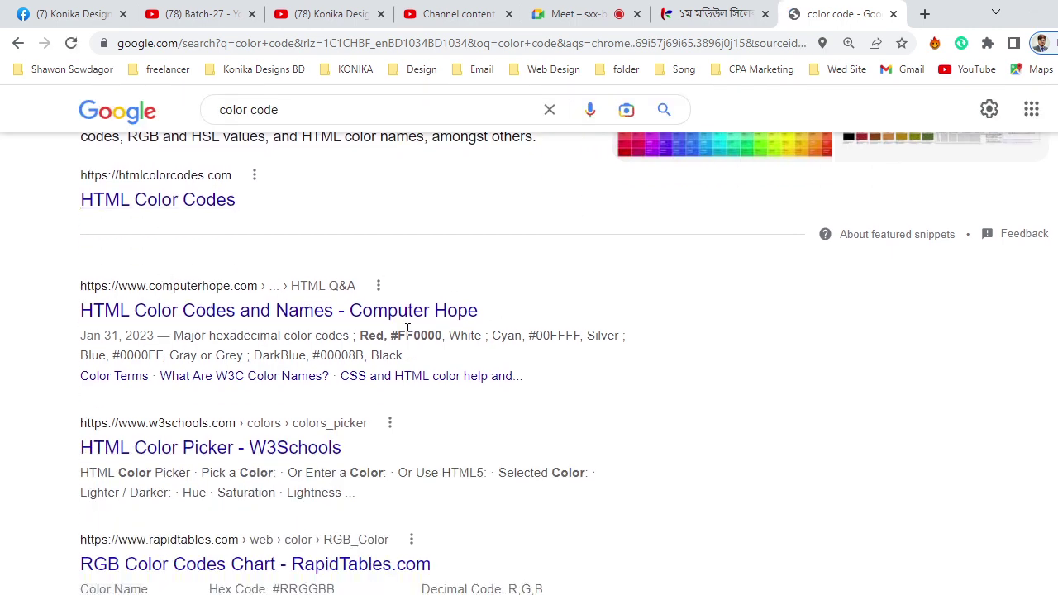
pyautogui.scroll(-1, 408, 329)
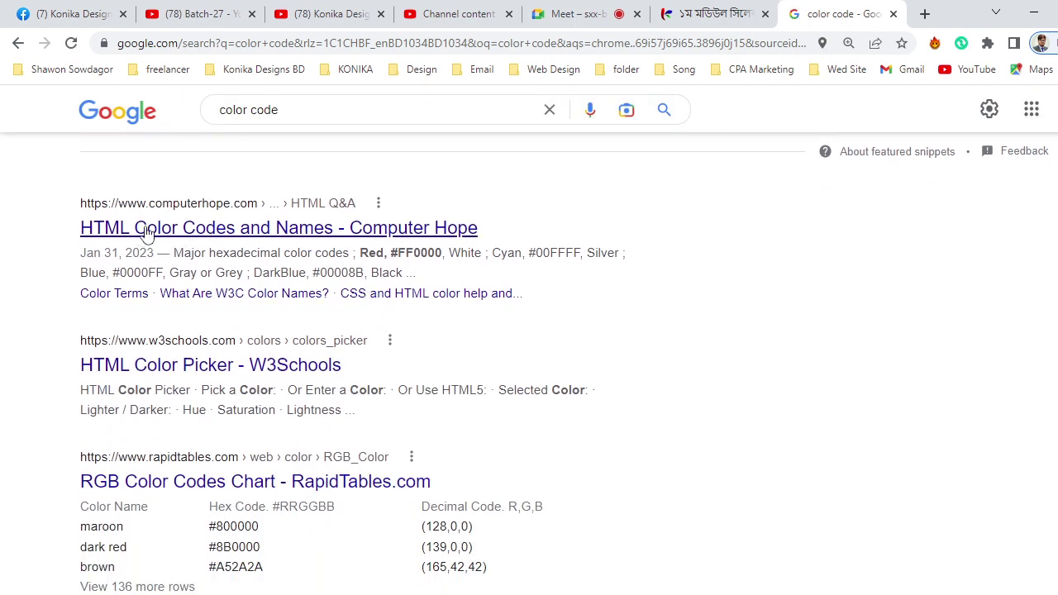
pyautogui.click(221, 231)
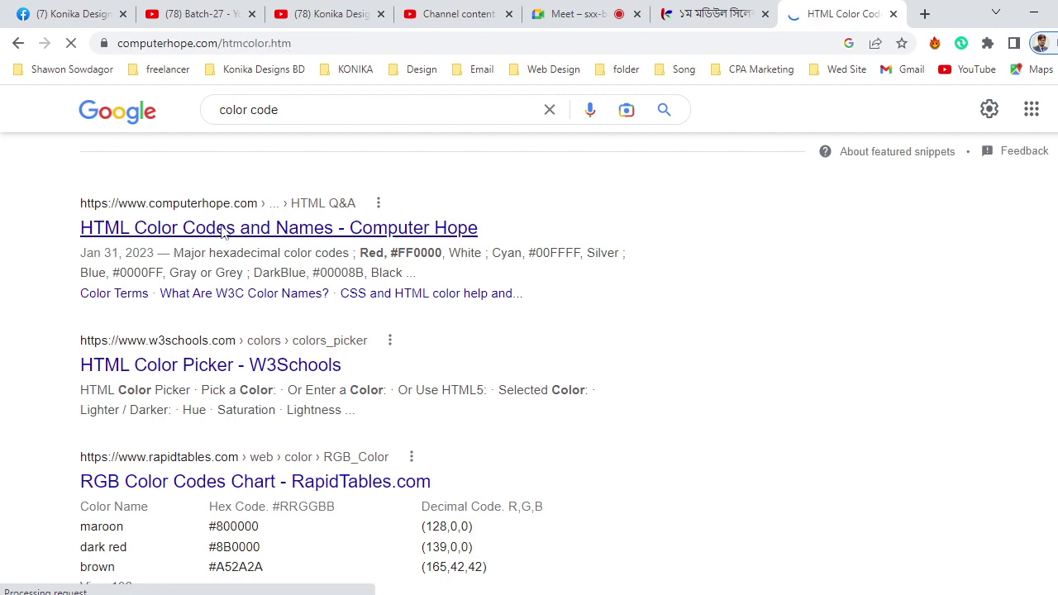
# Copy the Gray hex code 808080 from the Computer Hope colour table and return to Illustrator
pyautogui.scroll(-2, 294, 285)
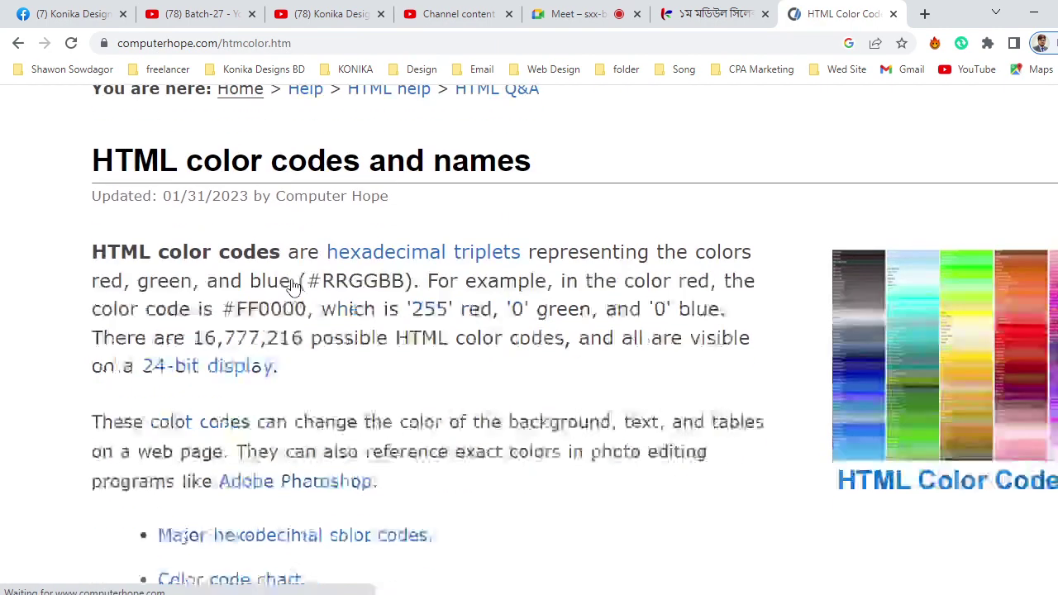
pyautogui.scroll(-3, 294, 285)
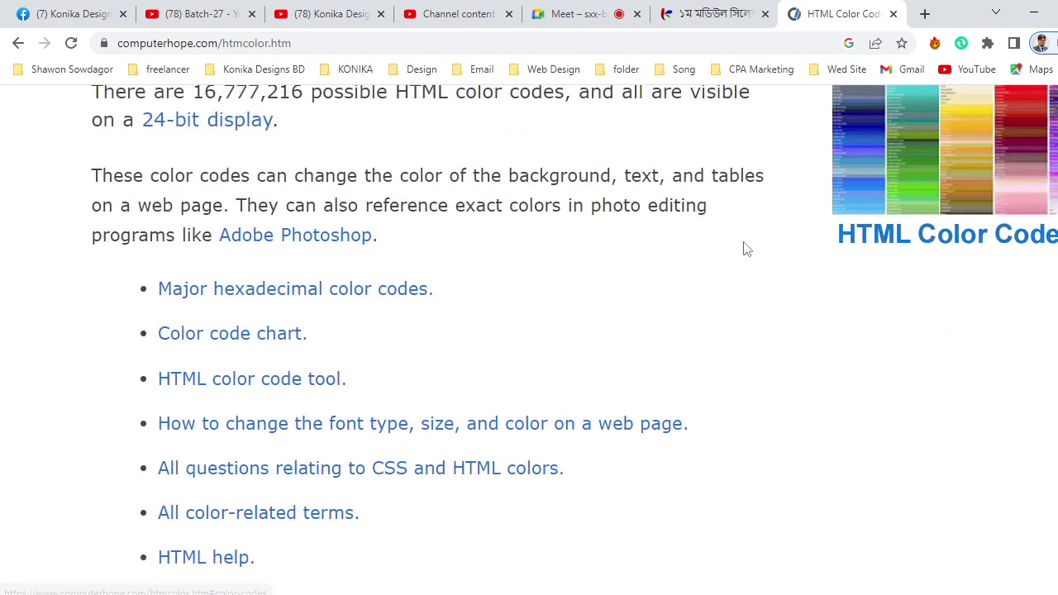
pyautogui.scroll(-3, 550, 302)
pyautogui.scroll(-2, 550, 302)
pyautogui.scroll(-3, 550, 302)
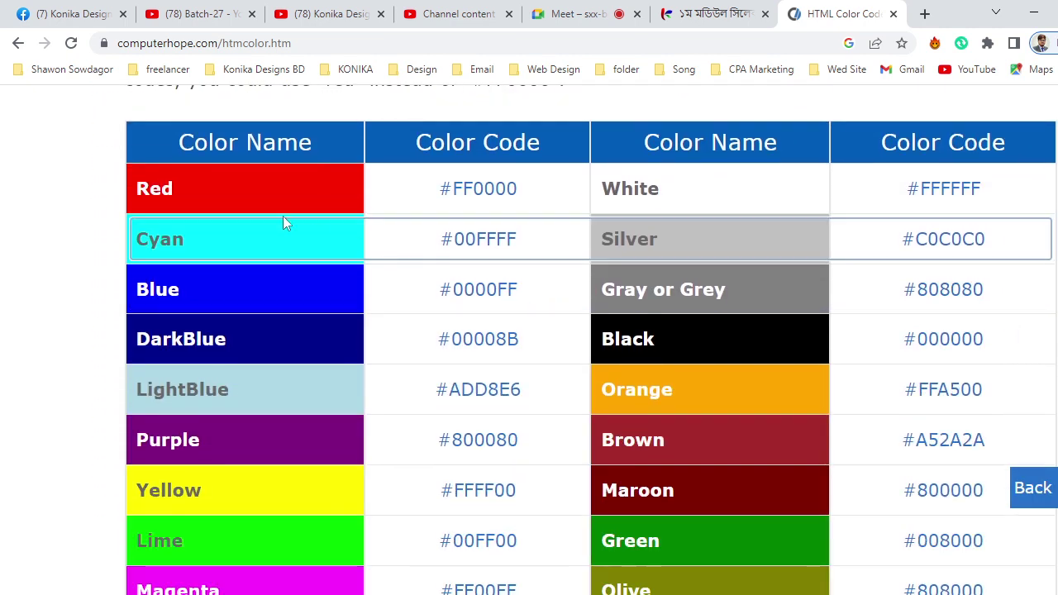
pyautogui.scroll(1, 201, 198)
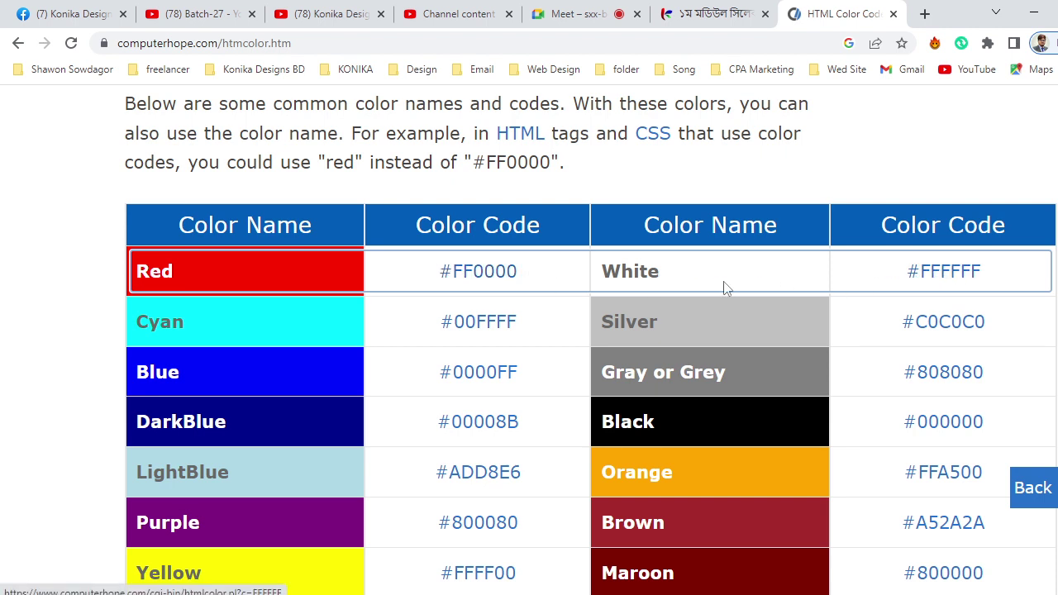
pyautogui.scroll(-2, 475, 307)
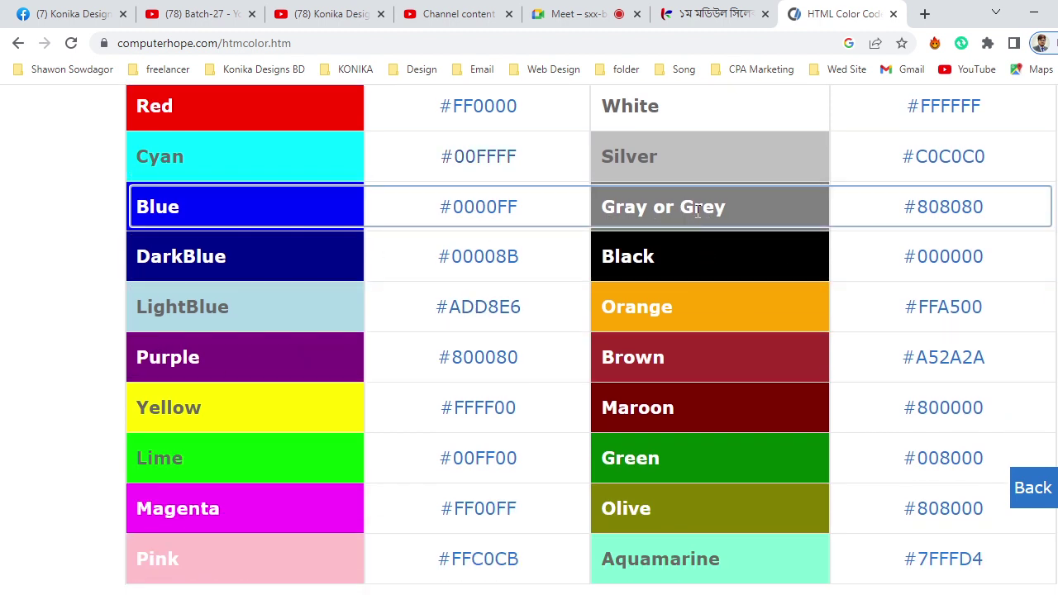
pyautogui.moveTo(1007, 213); pyautogui.dragTo(914, 210)
pyautogui.hotkey('ctrl', 'c')
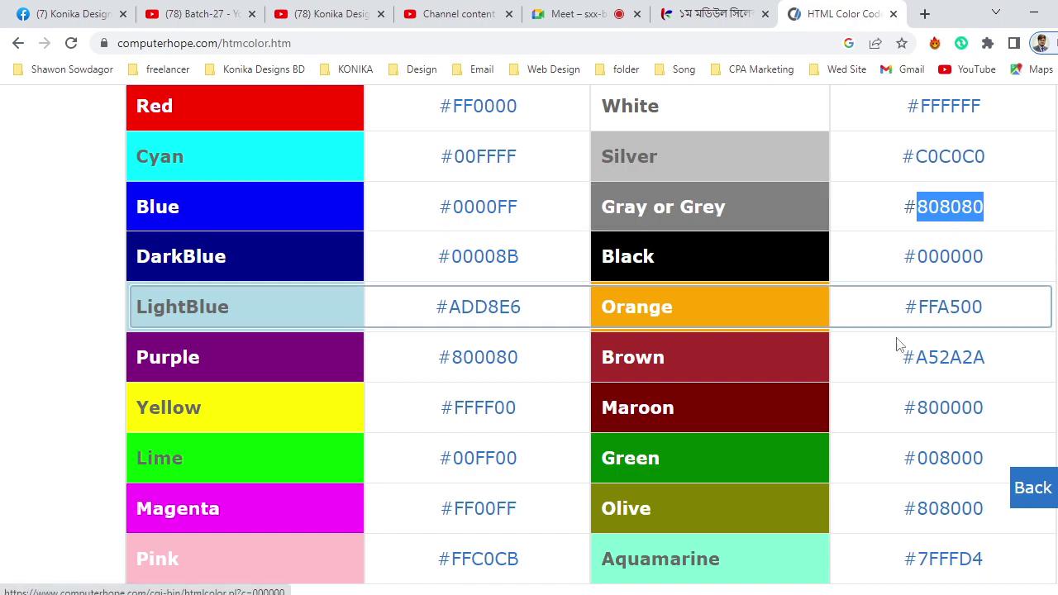
pyautogui.hotkey('alt', 'Tab')
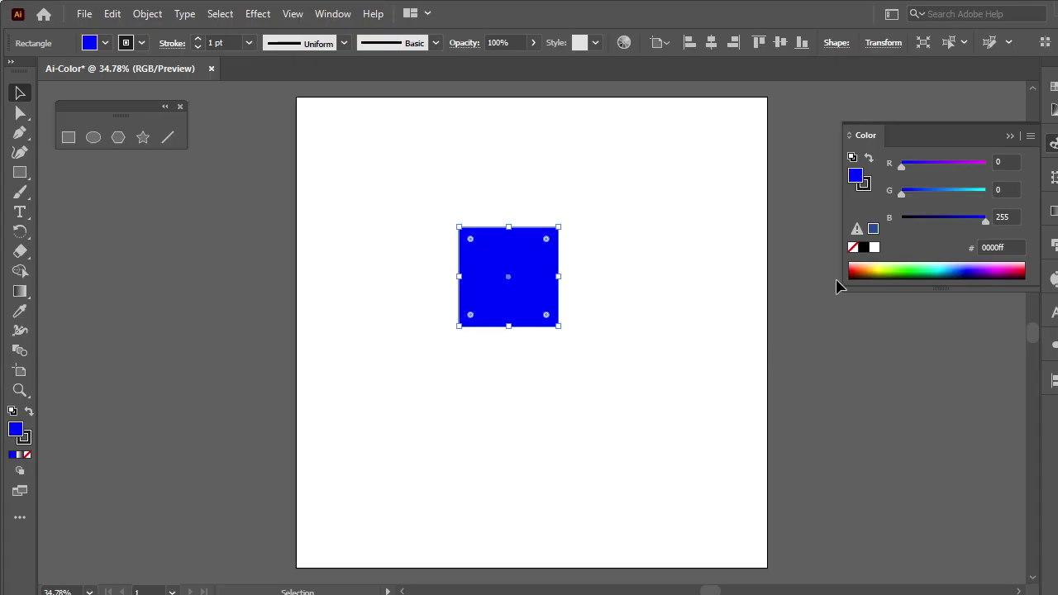
# Fill the square with the grey hex colour 808080 (RGB 128, 128, 128)
pyautogui.click(998, 246)
pyautogui.hotkey('ctrl', 'v')
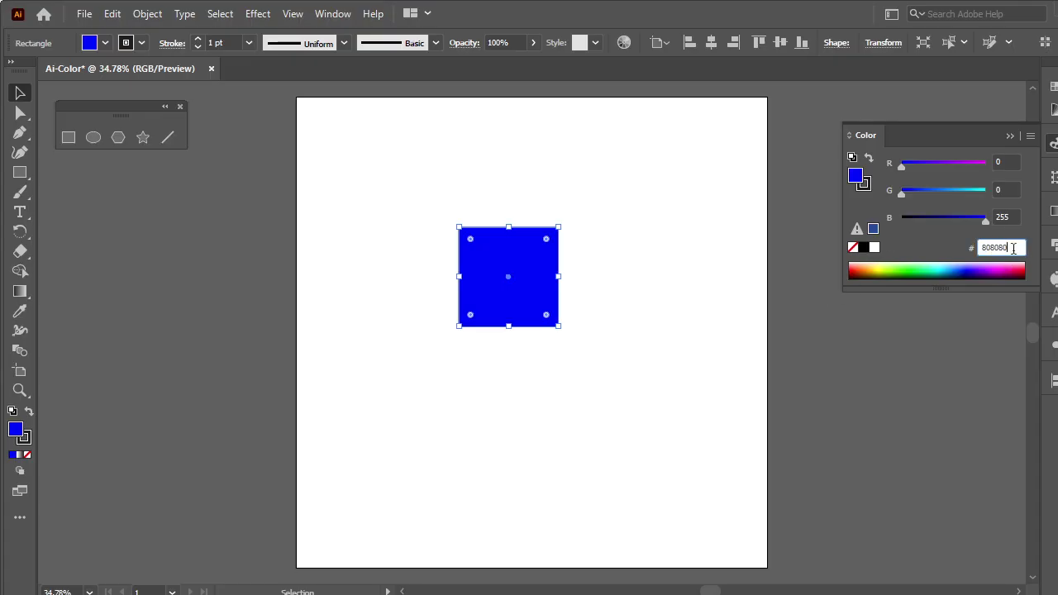
pyautogui.click(1008, 216)
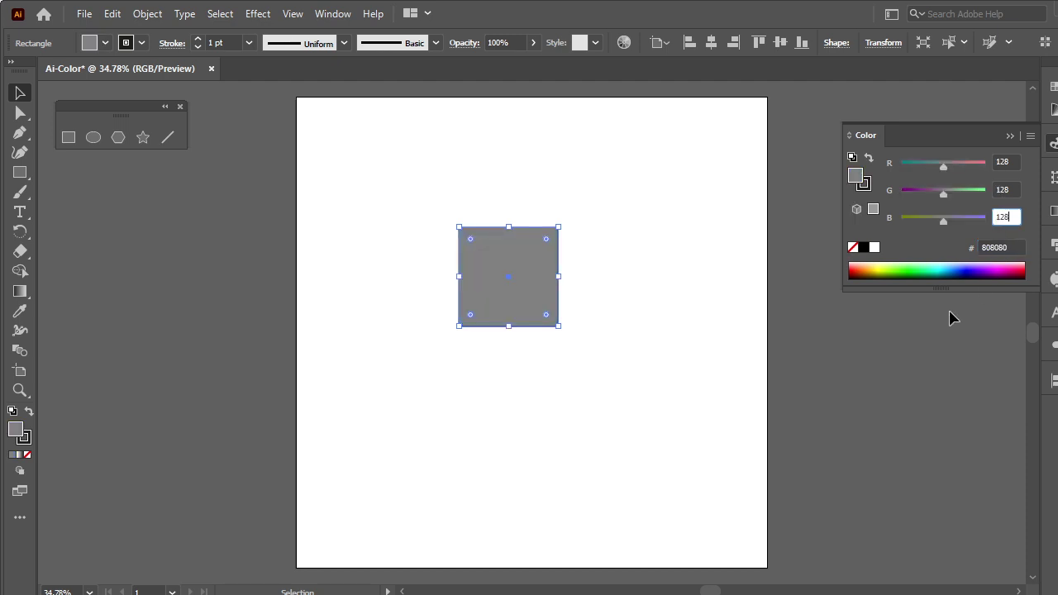
# Alt-drag a second grey square onto the artboard
pyautogui.click(597, 372)
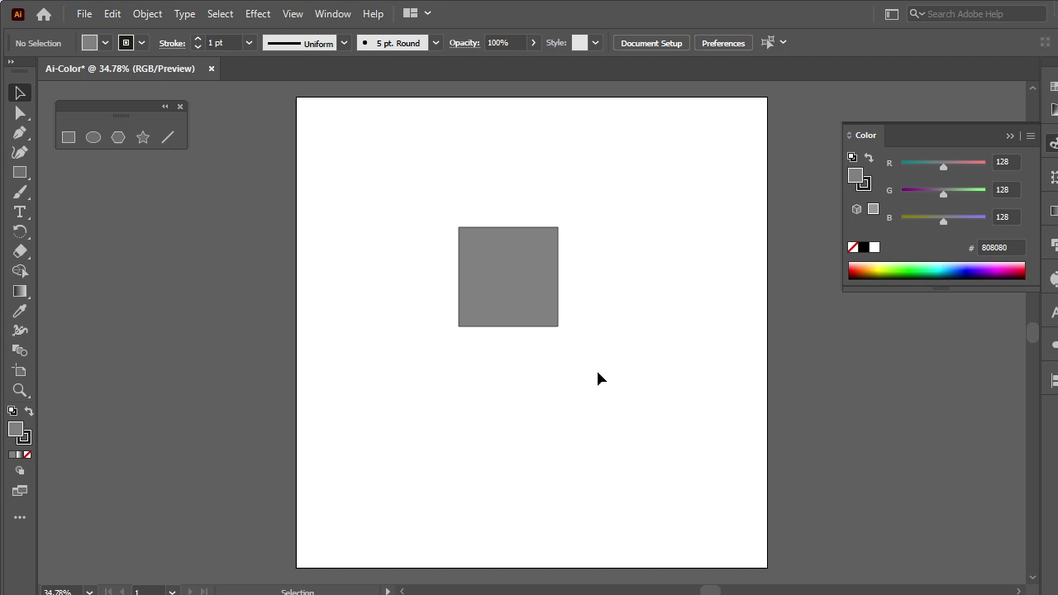
pyautogui.doubleClick(509, 302)
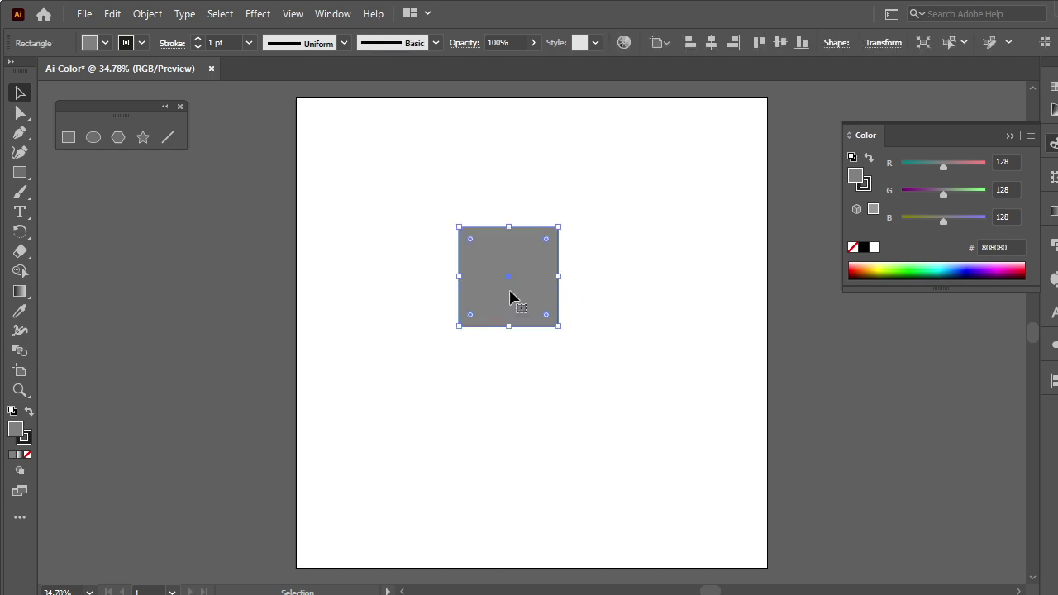
pyautogui.doubleClick(611, 300)
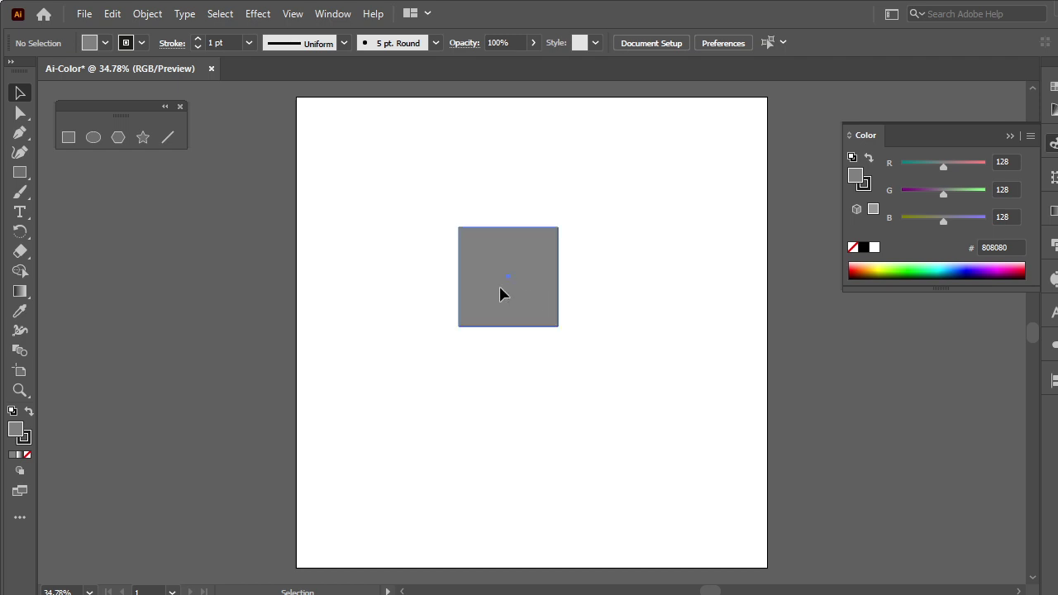
pyautogui.moveTo(500, 292)
pyautogui.mouseDown()
pyautogui.moveTo(645, 237)
pyautogui.moveTo(496, 372)
pyautogui.moveTo(461, 368)
pyautogui.mouseUp()
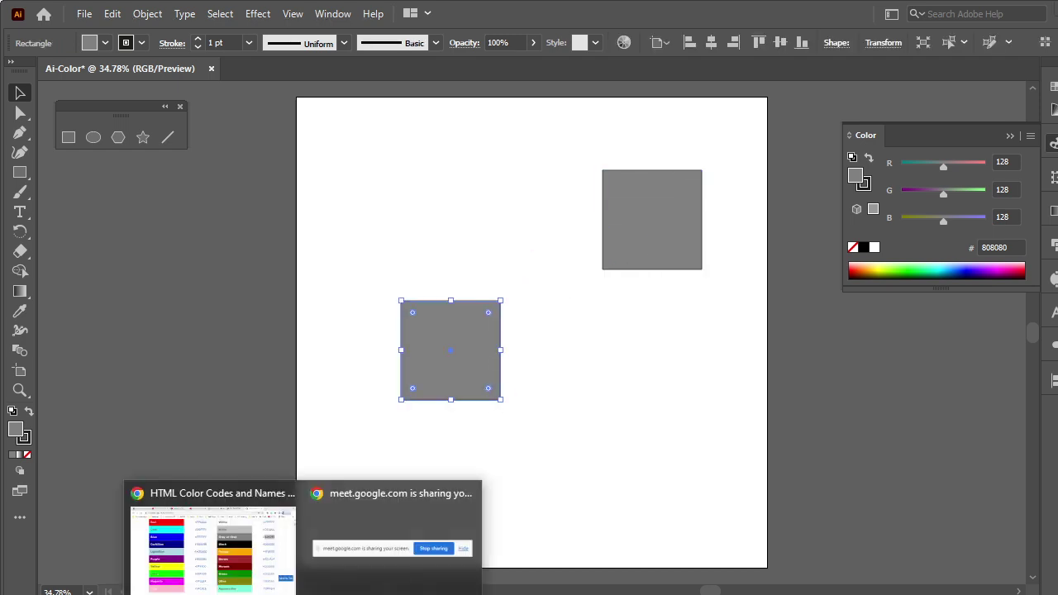
# Select the Purple hex code 800080 in Chrome's Computer Hope table, replacing the Gray selection
pyautogui.click(248, 529)
pyautogui.scroll(-1, 450, 397)
pyautogui.scroll(-1, 450, 396)
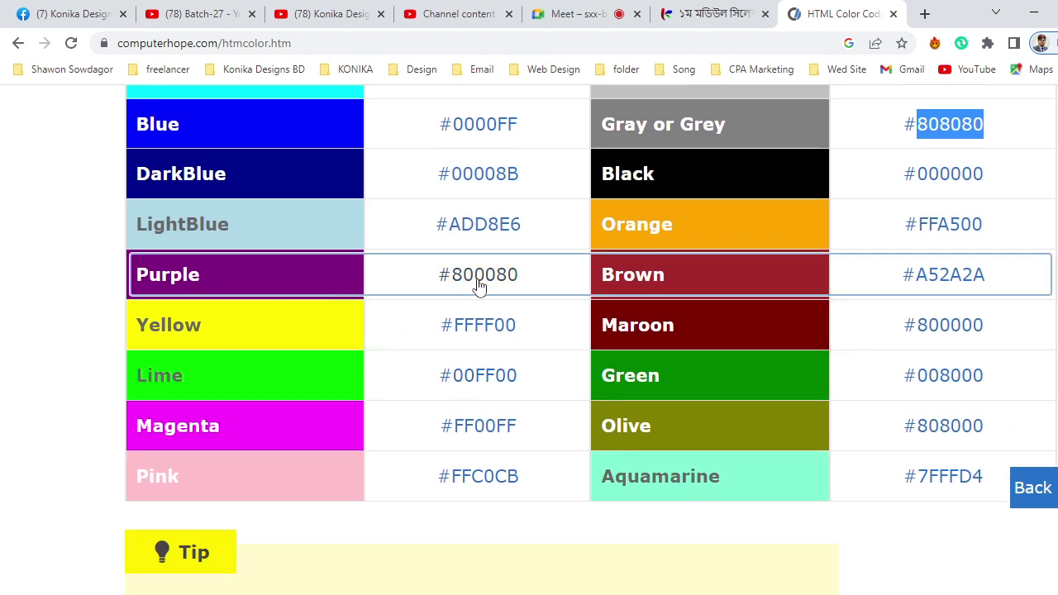
pyautogui.click(531, 282)
pyautogui.moveTo(531, 283); pyautogui.dragTo(459, 277)
pyautogui.hotkey('ctrl', 'c')
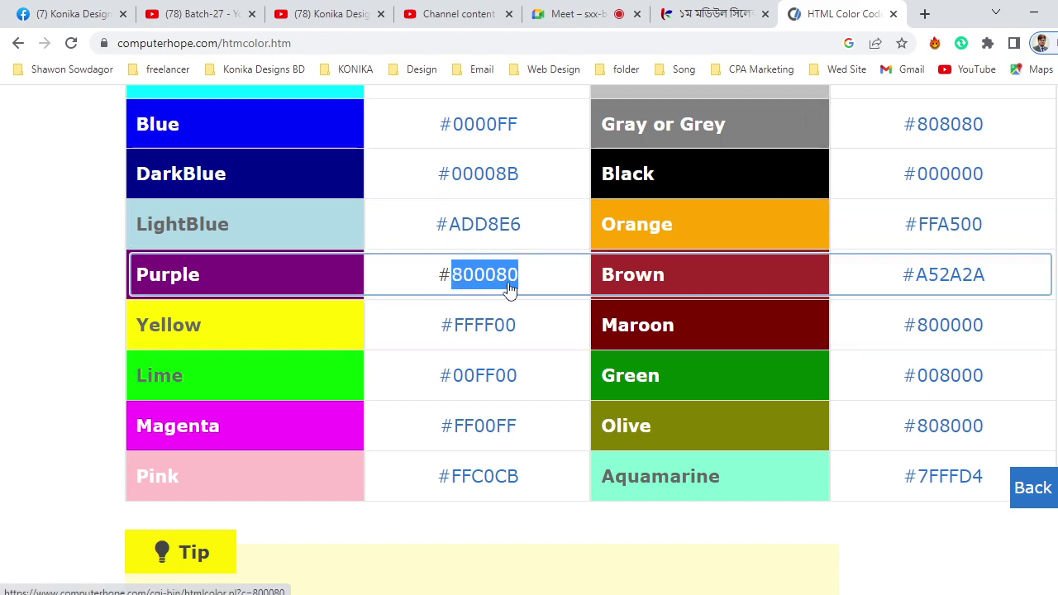
pyautogui.hotkey('alt', 'Tab')
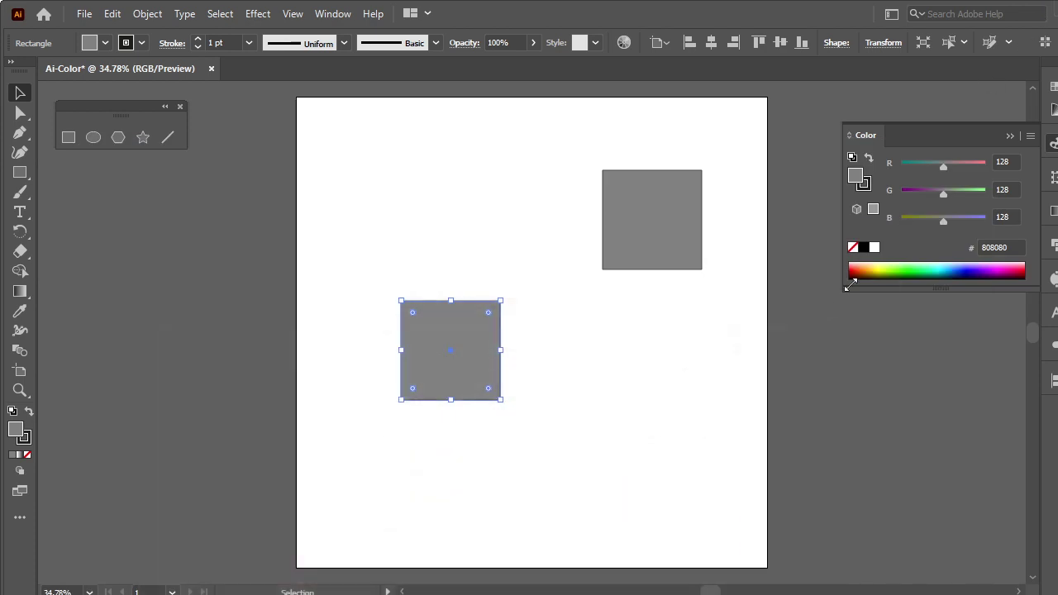
# Fill the second square with purple hex 800080
pyautogui.click(1000, 247)
pyautogui.hotkey('ctrl', 'v')
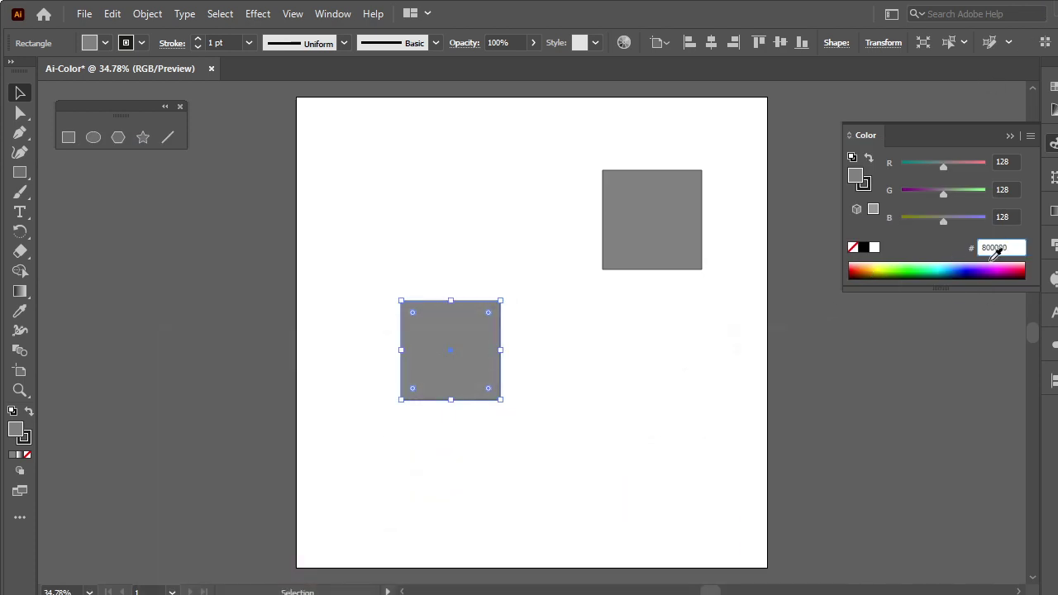
pyautogui.click(1006, 216)
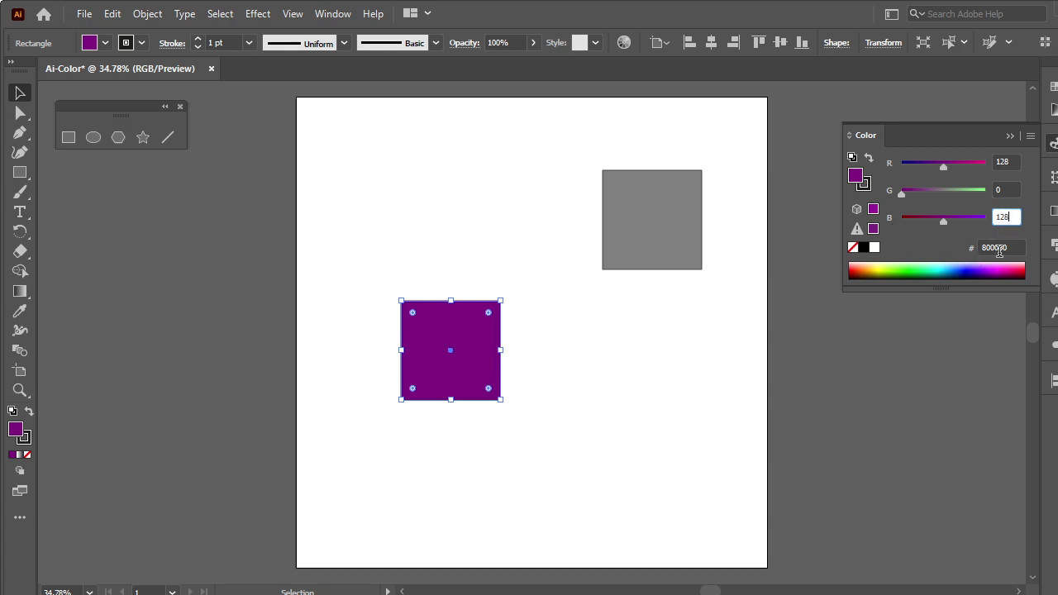
# Place the purple square left of the grey square with their tops aligned
pyautogui.moveTo(460, 368); pyautogui.dragTo(514, 236)
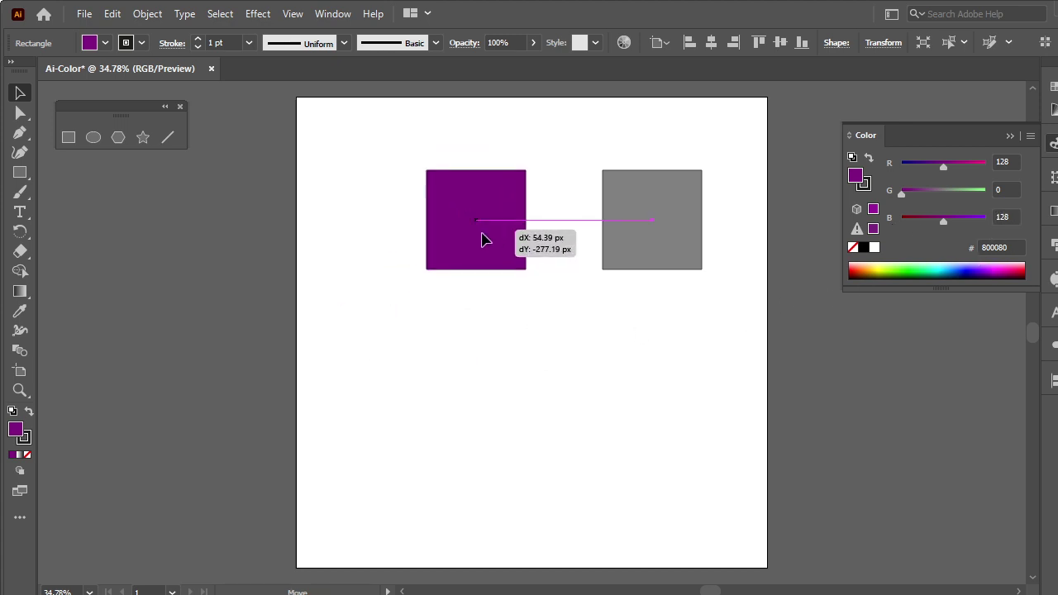
pyautogui.click(634, 366)
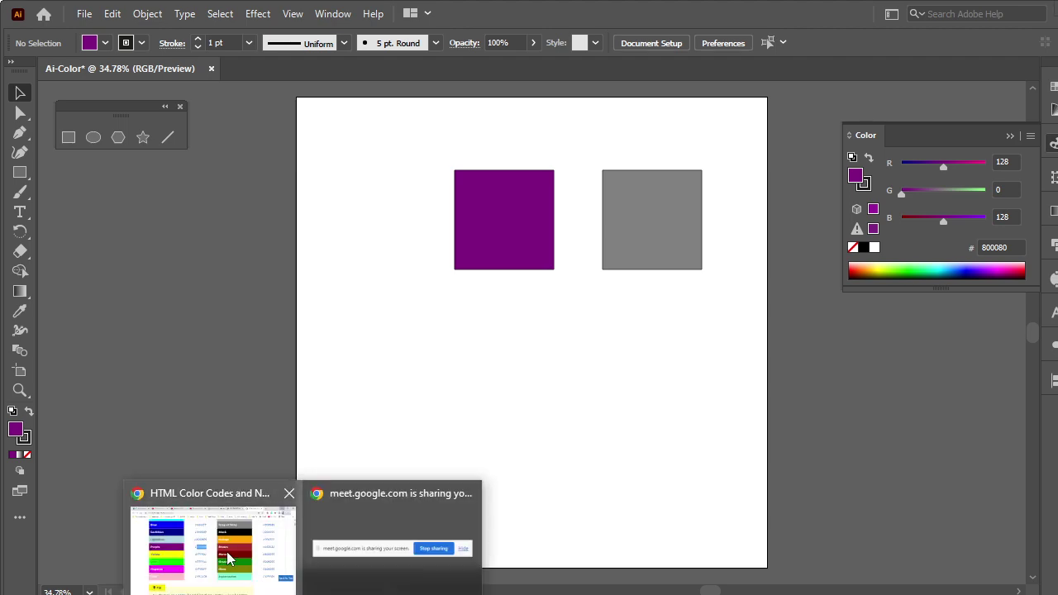
pyautogui.click(230, 504)
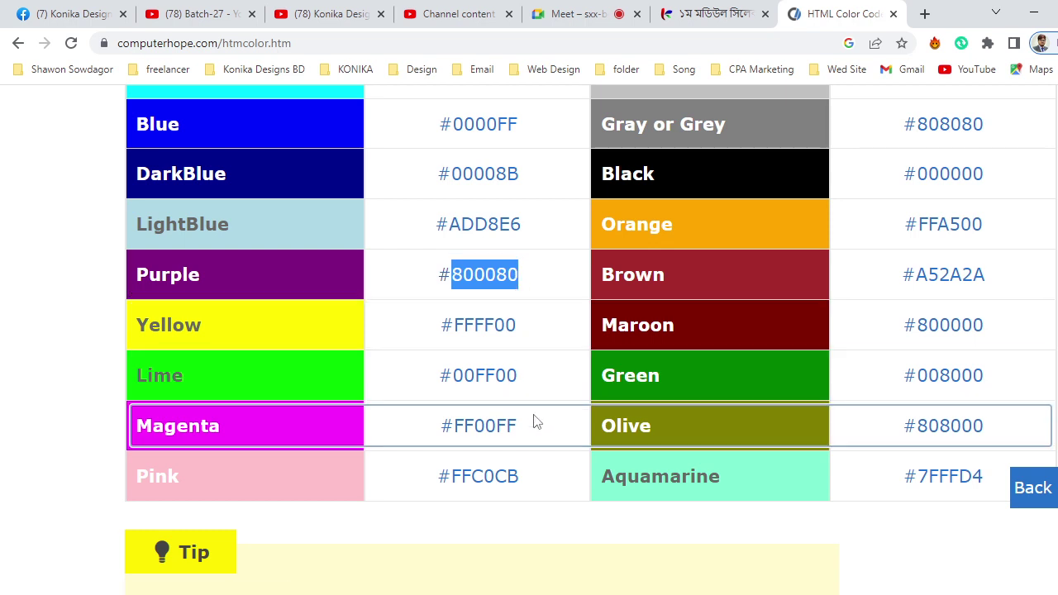
# Scroll the chart to the green shades, Dinosaur Green 73A16C through Dollar Bill Green 85BB65
pyautogui.scroll(-6, 459, 334)
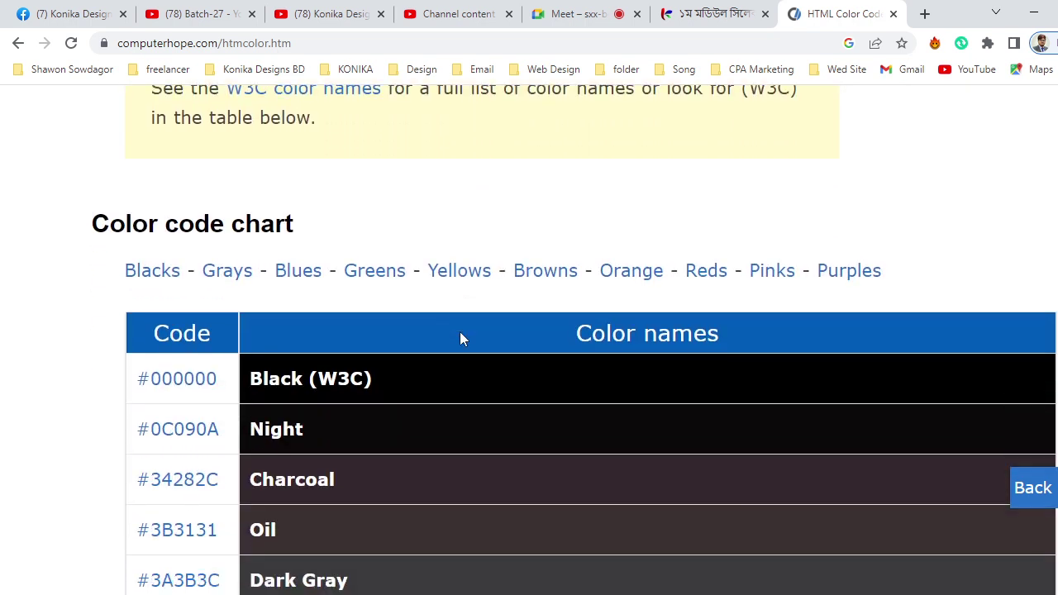
pyautogui.scroll(-2, 460, 332)
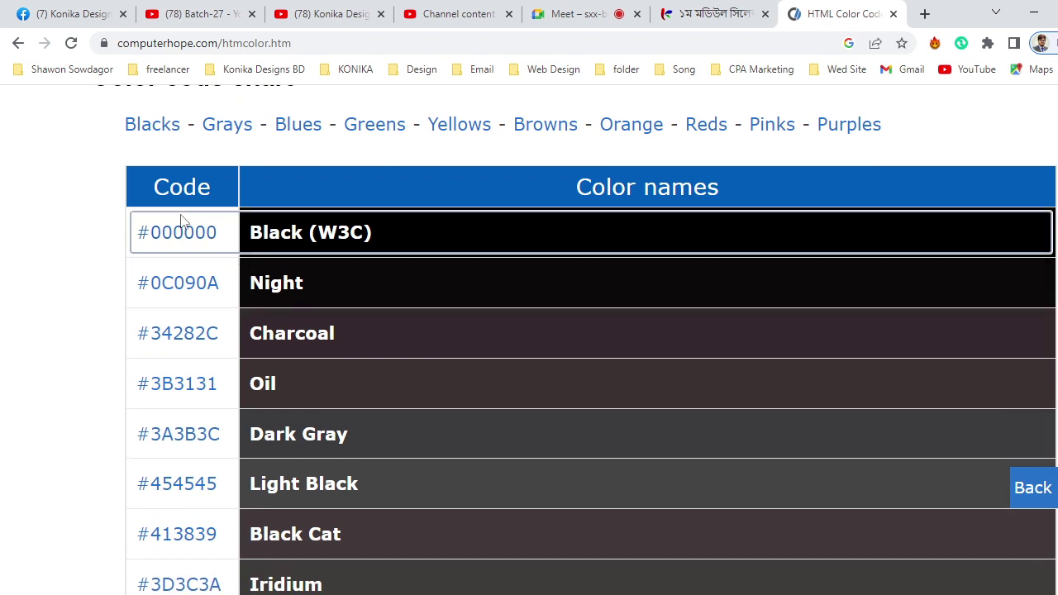
pyautogui.scroll(-5, 464, 290)
pyautogui.scroll(-3, 463, 290)
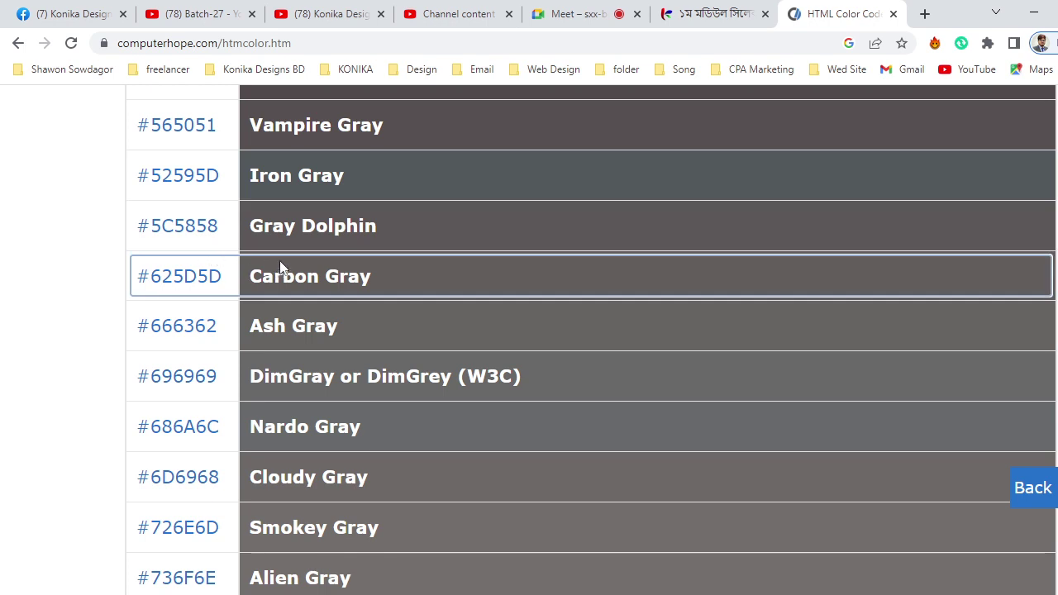
pyautogui.scroll(-2, 224, 299)
pyautogui.scroll(-1, 224, 299)
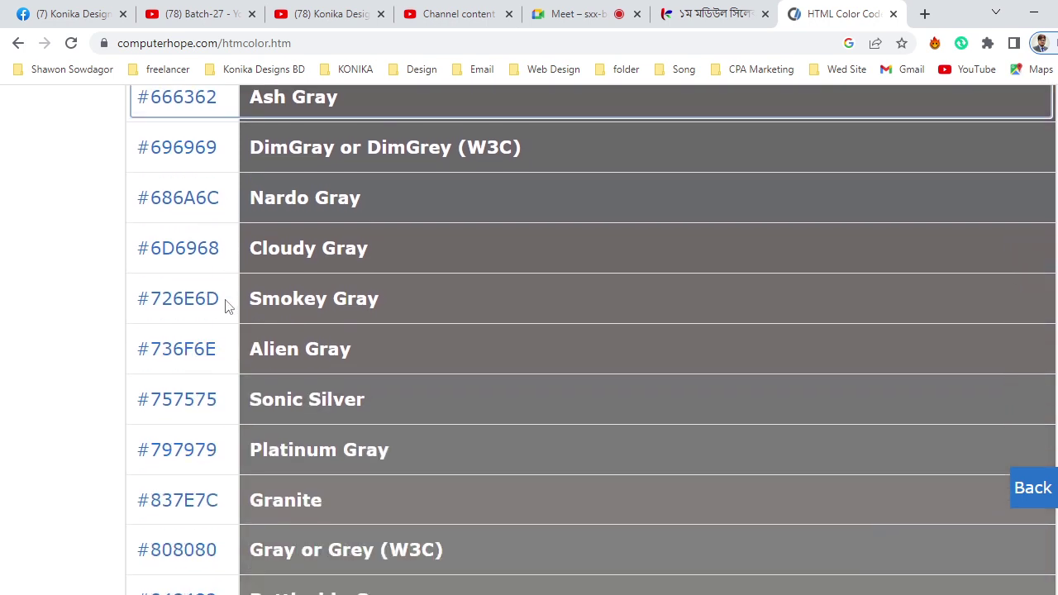
pyautogui.scroll(-3, 227, 303)
pyautogui.scroll(-3, 228, 306)
pyautogui.scroll(-2, 228, 305)
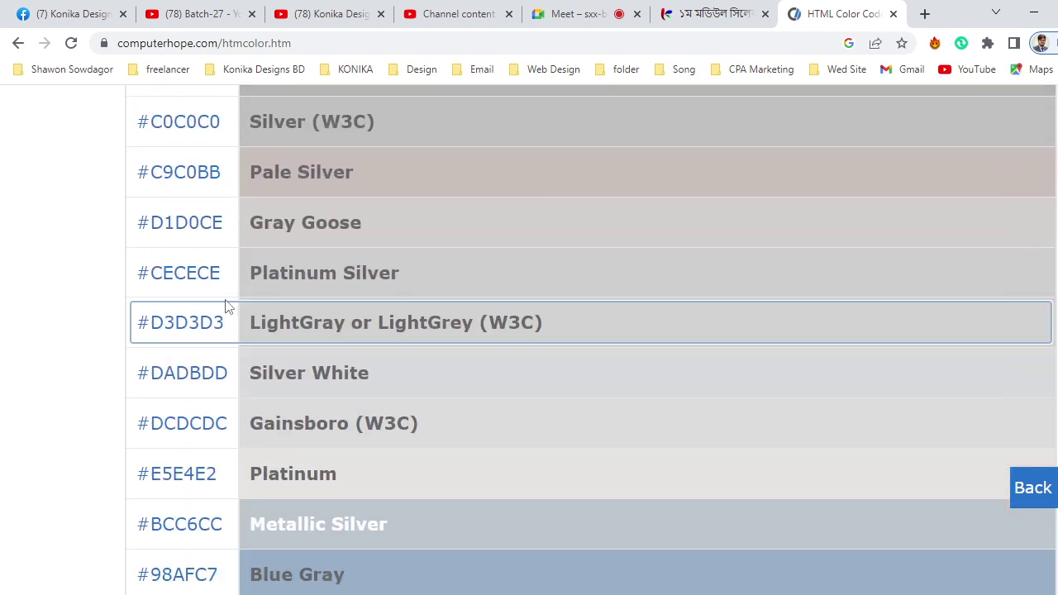
pyautogui.scroll(-2, 229, 306)
pyautogui.scroll(-1, 228, 306)
pyautogui.scroll(-1, 228, 306)
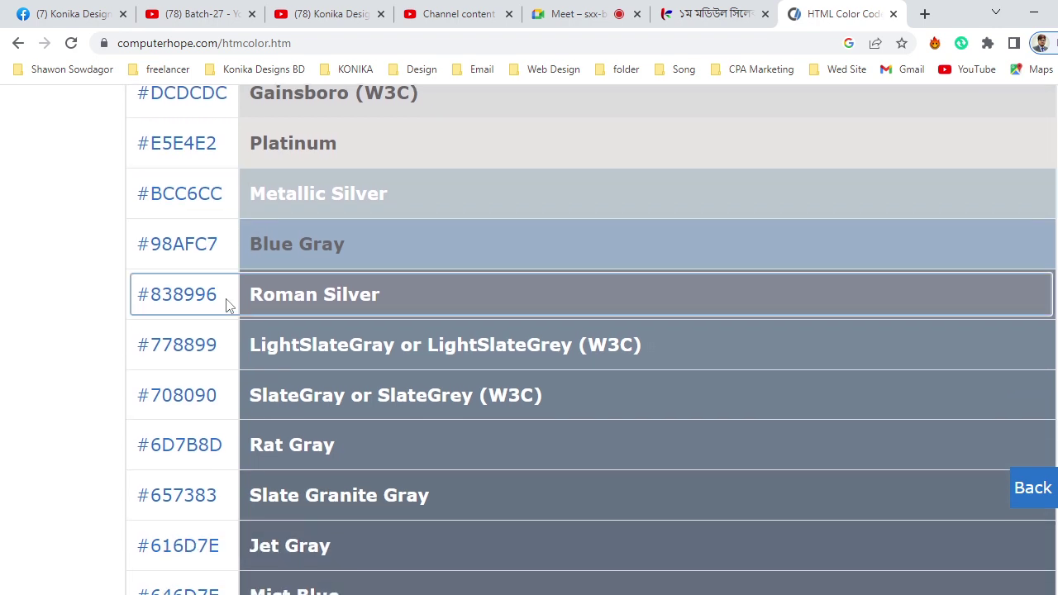
pyautogui.scroll(-1, 213, 299)
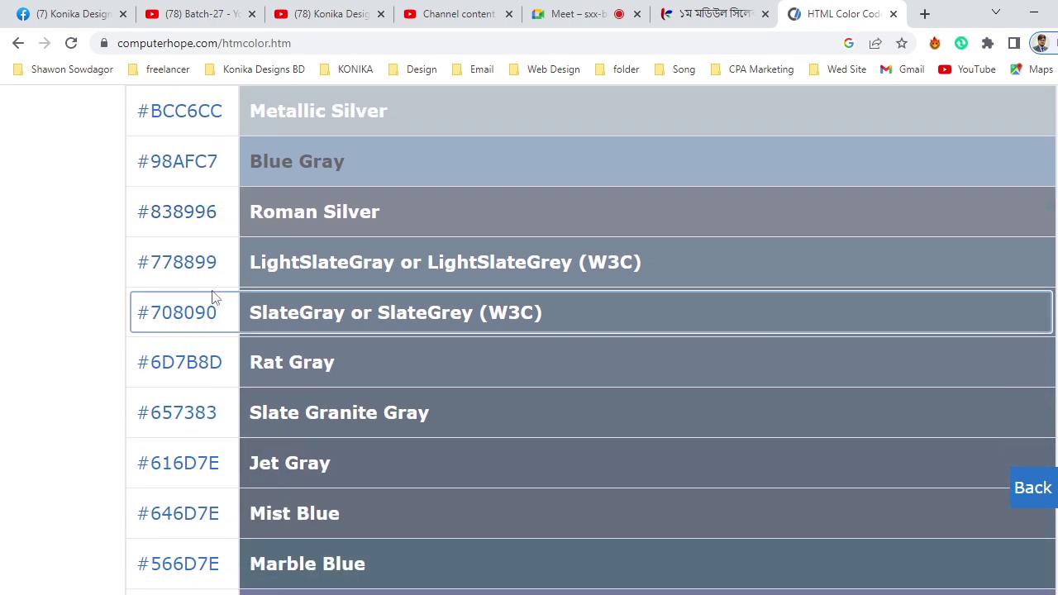
pyautogui.scroll(1, 213, 298)
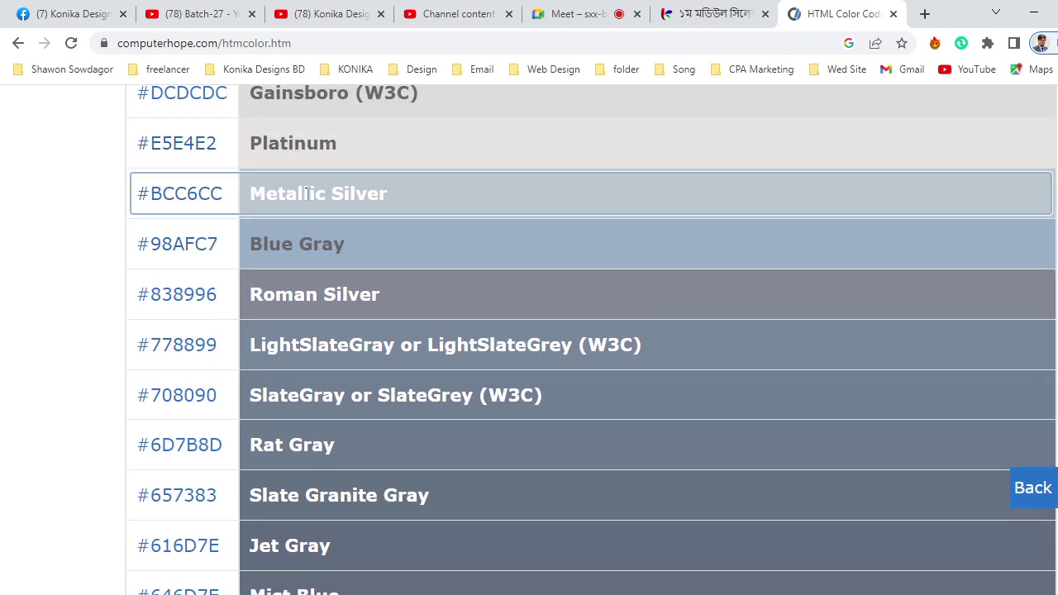
pyautogui.scroll(6, 400, 293)
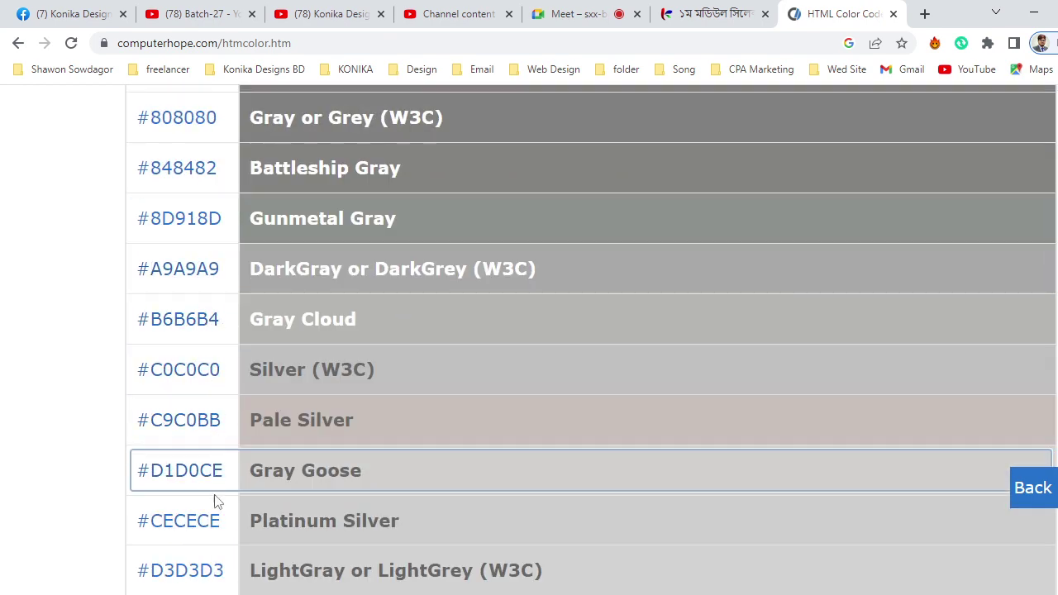
pyautogui.scroll(4, 306, 392)
pyautogui.scroll(-4, 333, 350)
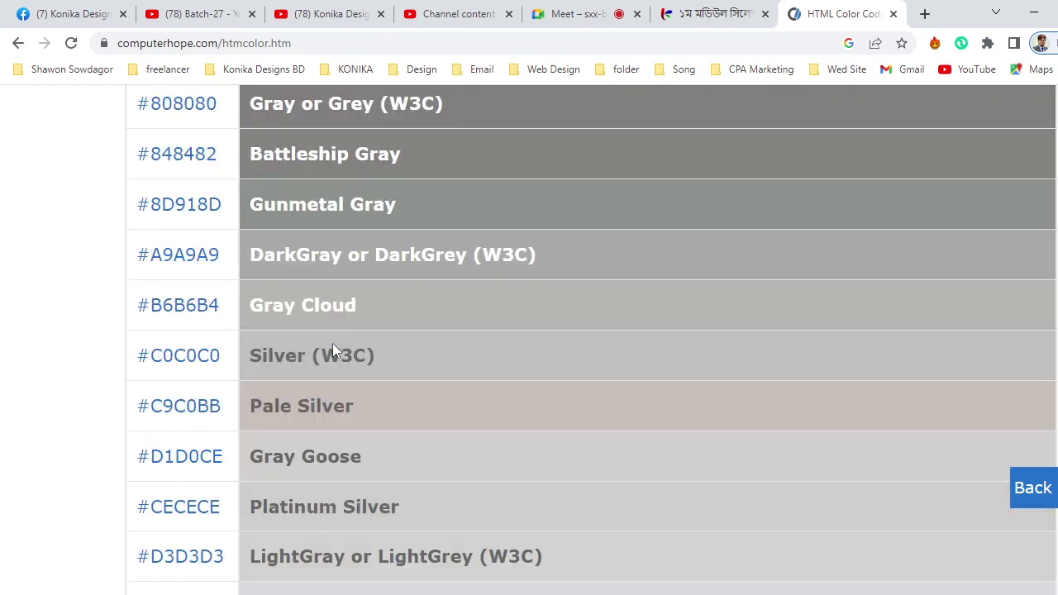
pyautogui.scroll(-3, 358, 333)
pyautogui.scroll(-4, 360, 339)
pyautogui.scroll(-4, 360, 333)
pyautogui.scroll(-5, 360, 334)
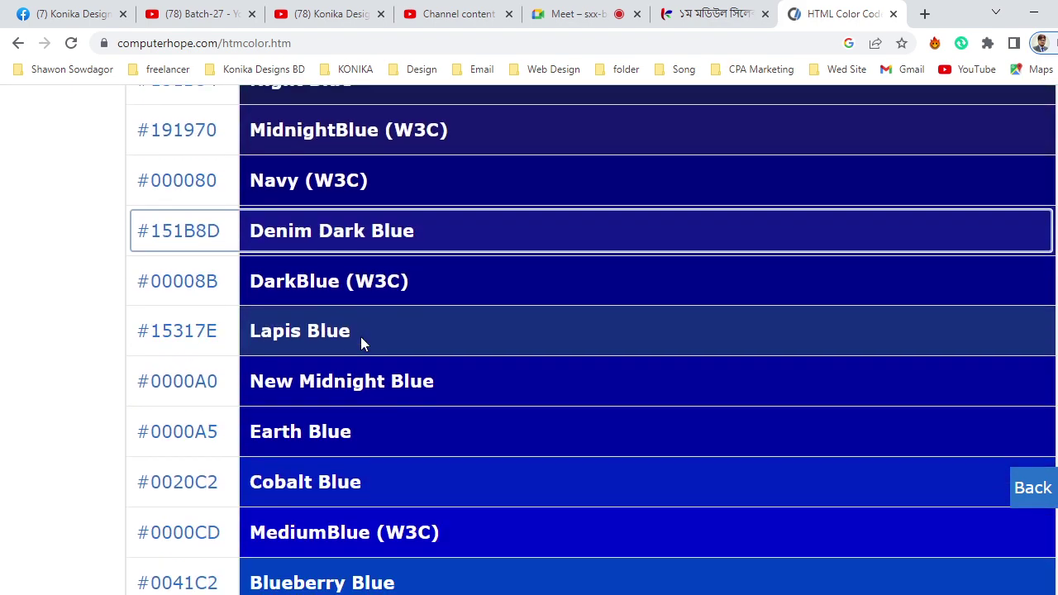
pyautogui.scroll(-3, 360, 336)
pyautogui.scroll(-3, 360, 336)
pyautogui.scroll(-5, 360, 337)
pyautogui.scroll(-3, 360, 342)
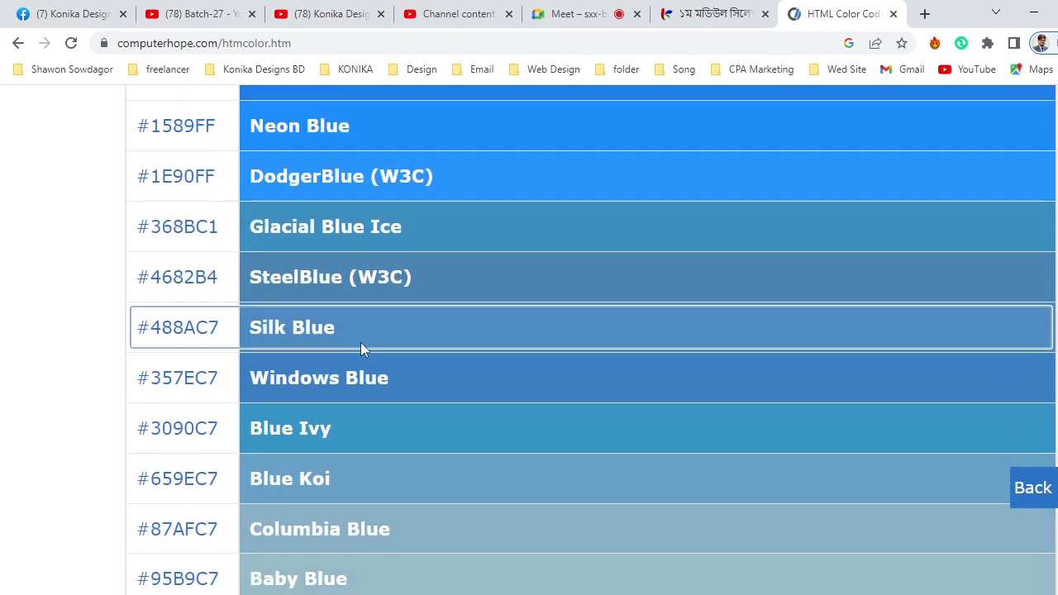
pyautogui.scroll(-3, 361, 342)
pyautogui.scroll(-5, 360, 341)
pyautogui.scroll(-1, 360, 341)
pyautogui.scroll(-4, 360, 342)
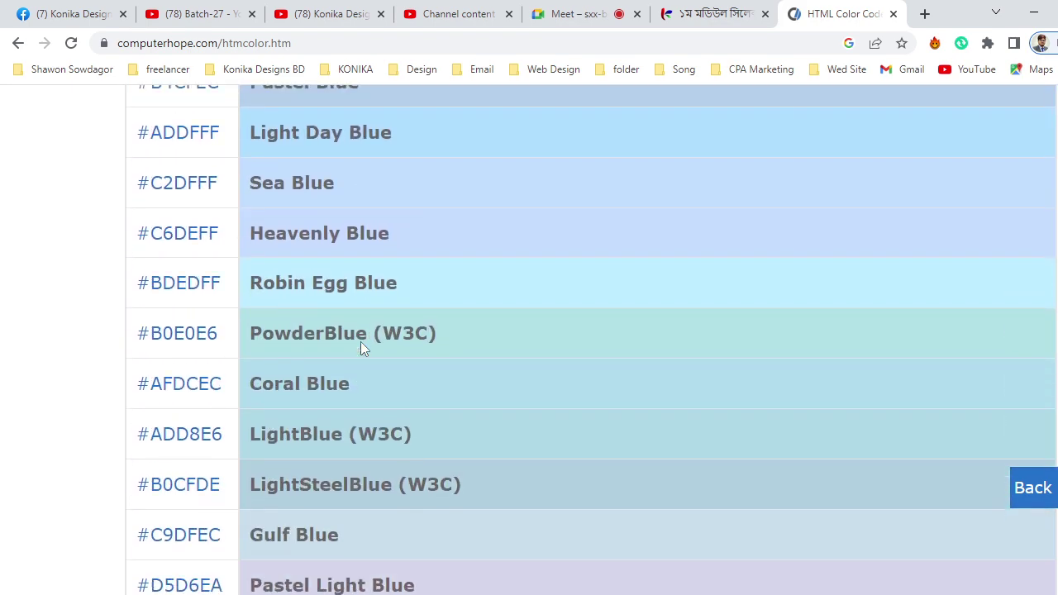
pyautogui.scroll(-1, 361, 341)
pyautogui.scroll(-4, 360, 343)
pyautogui.scroll(-2, 361, 351)
pyautogui.scroll(-4, 361, 351)
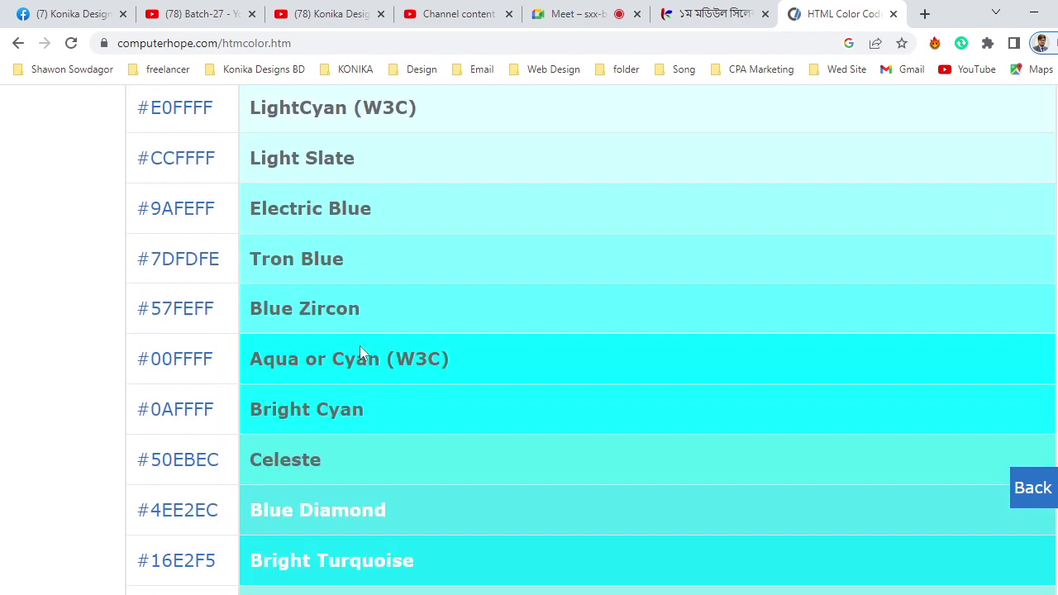
pyautogui.scroll(-1, 361, 351)
pyautogui.scroll(-4, 361, 353)
pyautogui.scroll(-1, 360, 351)
pyautogui.scroll(-1, 339, 248)
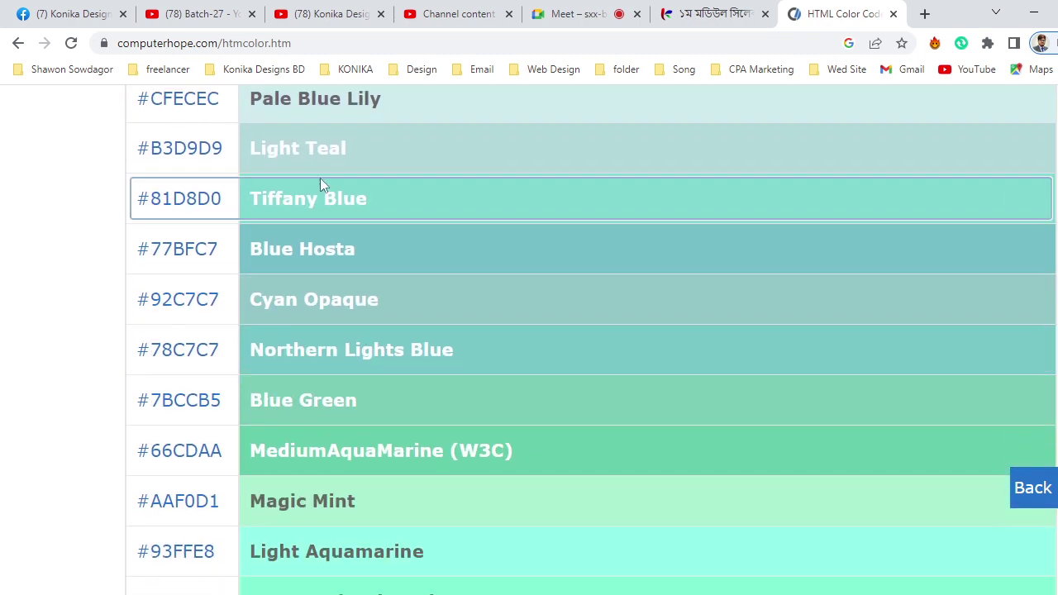
pyautogui.scroll(-3, 413, 289)
pyautogui.scroll(-2, 402, 308)
pyautogui.scroll(-5, 403, 314)
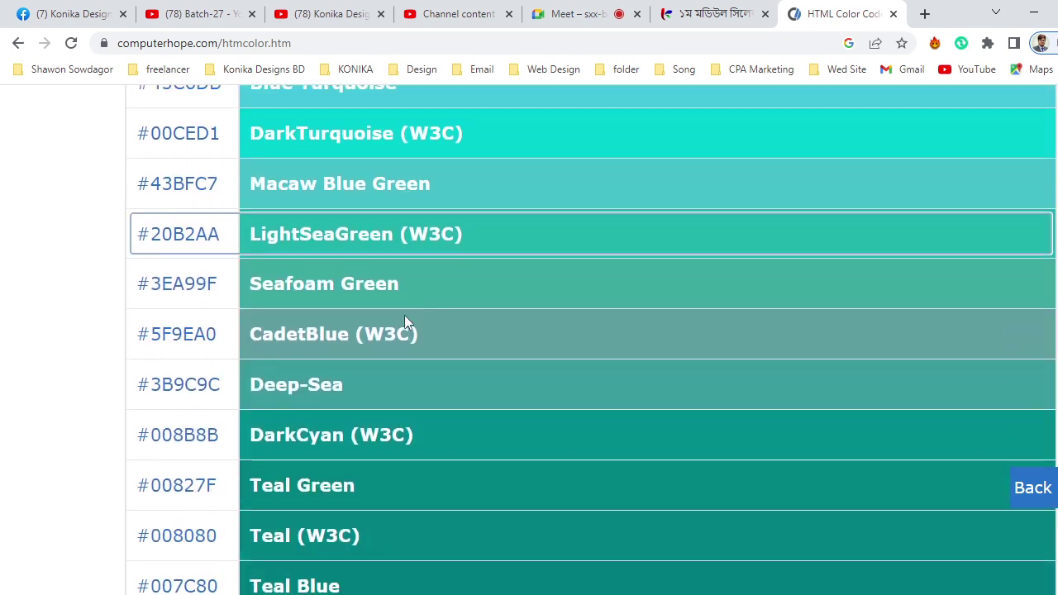
pyautogui.scroll(-2, 404, 315)
pyautogui.scroll(-4, 404, 315)
pyautogui.scroll(-1, 404, 315)
pyautogui.scroll(-4, 404, 315)
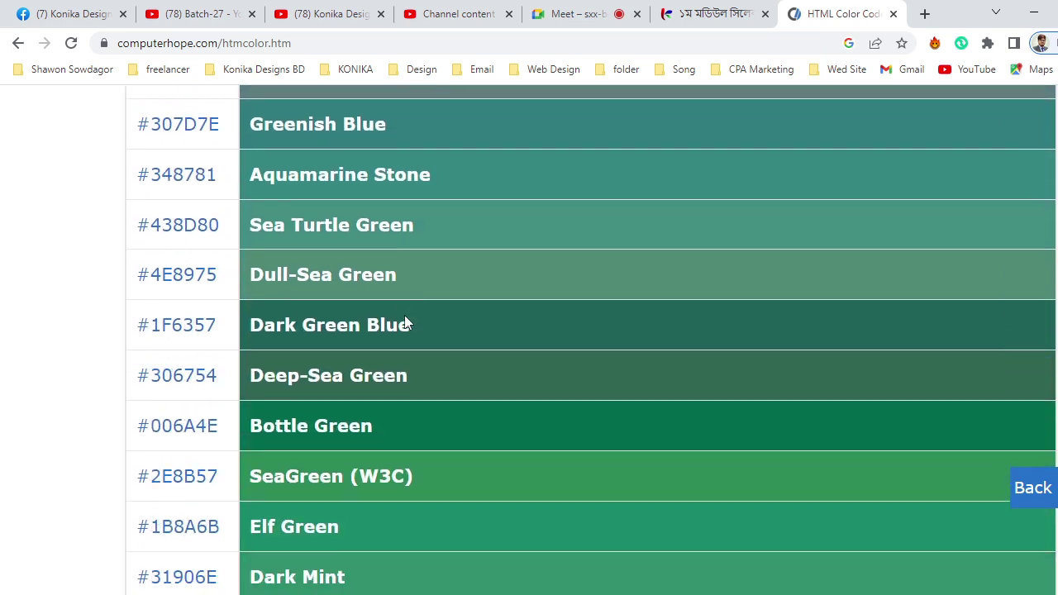
pyautogui.scroll(-2, 404, 315)
pyautogui.scroll(-4, 405, 315)
pyautogui.scroll(-1, 404, 315)
pyautogui.scroll(-3, 404, 314)
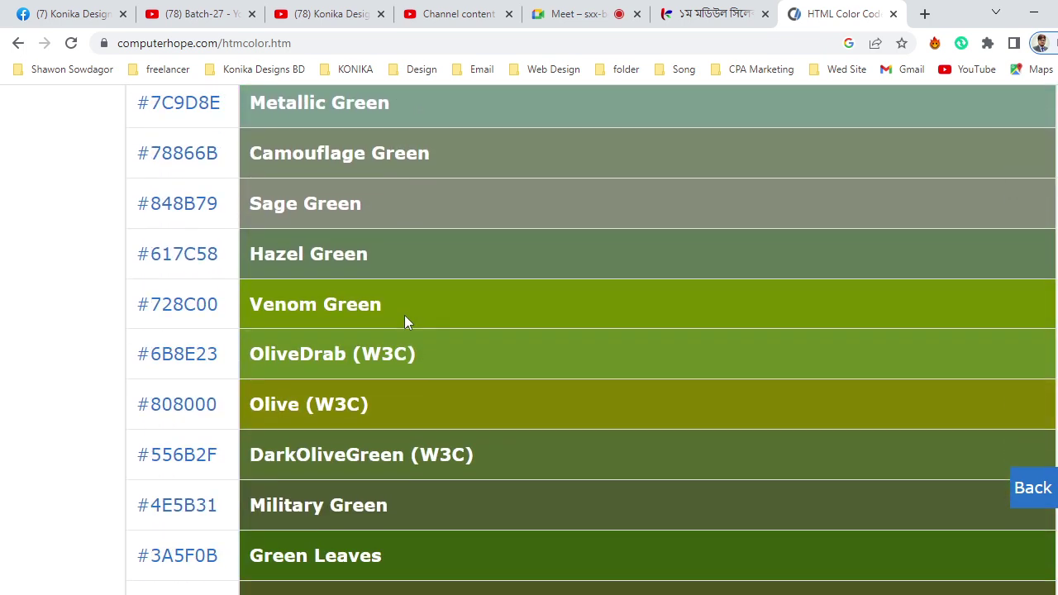
pyautogui.scroll(-2, 404, 315)
pyautogui.scroll(-1, 404, 322)
pyautogui.scroll(-4, 403, 323)
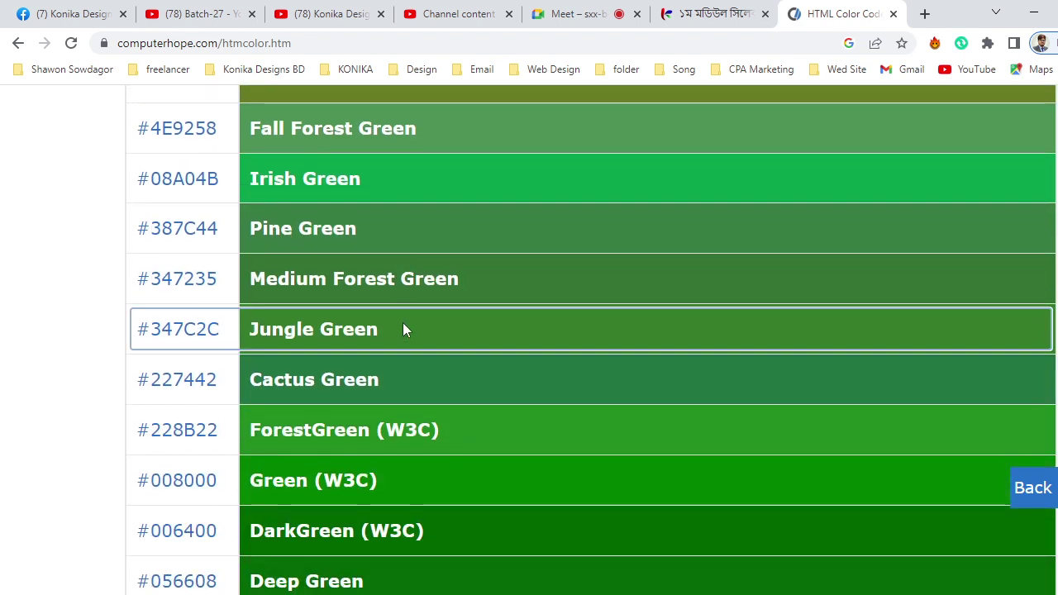
pyautogui.scroll(-1, 402, 323)
pyautogui.scroll(-3, 383, 292)
pyautogui.scroll(-2, 432, 361)
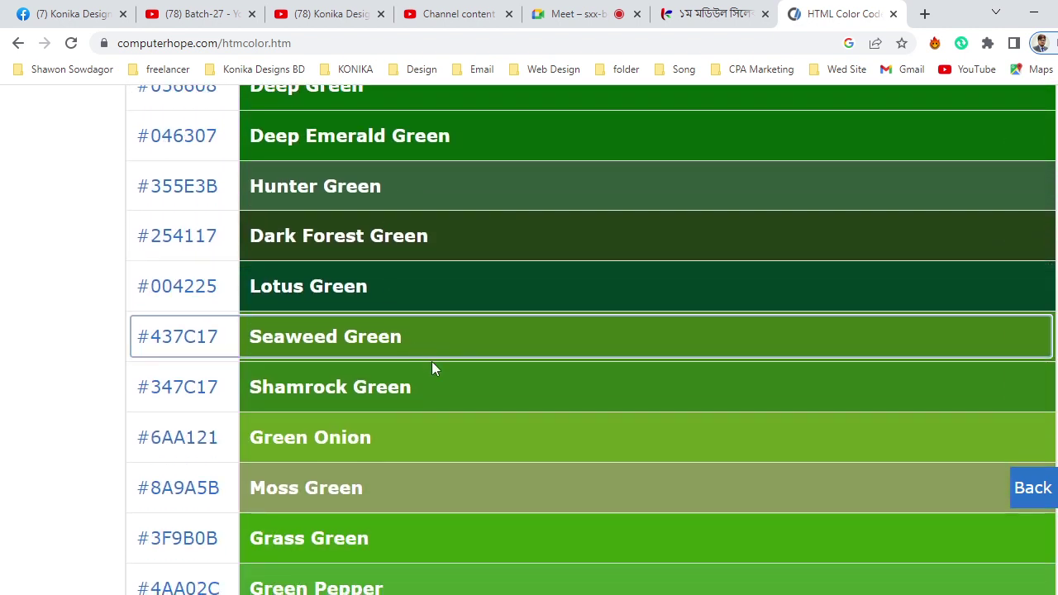
pyautogui.scroll(-2, 434, 371)
pyautogui.scroll(-1, 438, 376)
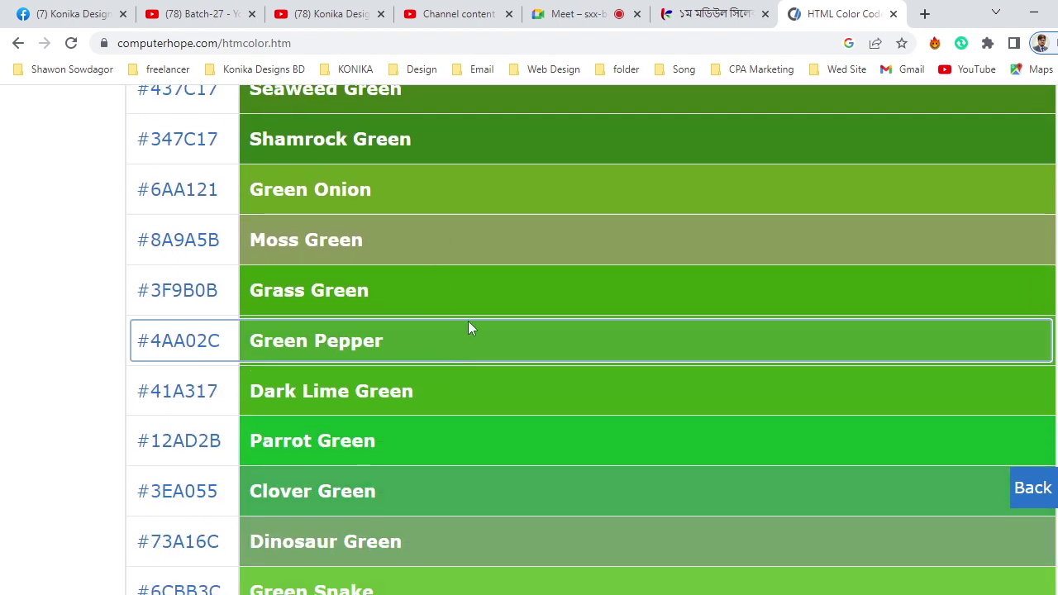
pyautogui.scroll(-2, 468, 321)
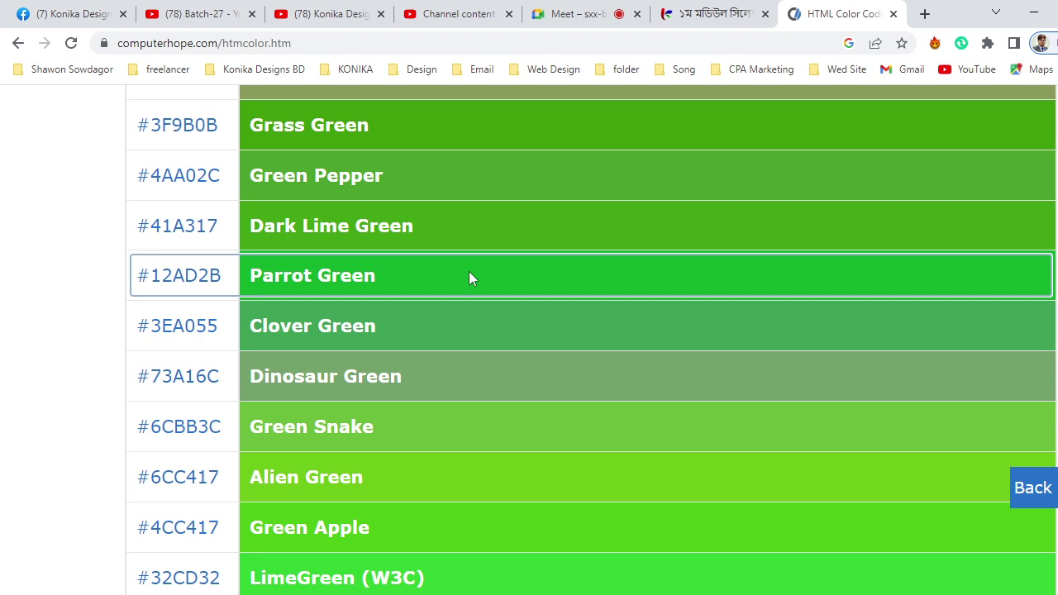
pyautogui.scroll(-1, 469, 278)
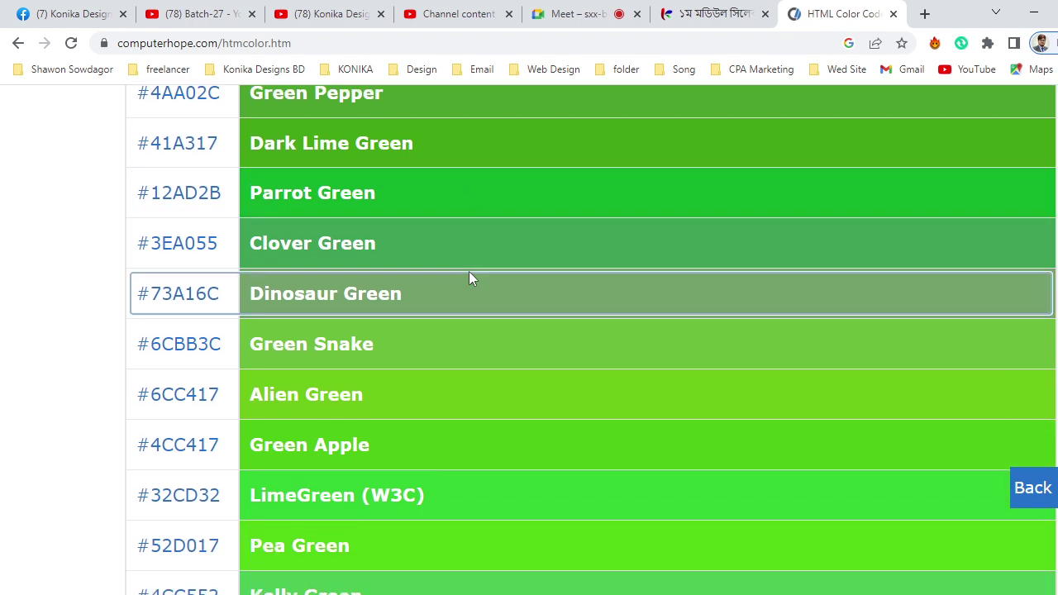
pyautogui.scroll(-2, 469, 271)
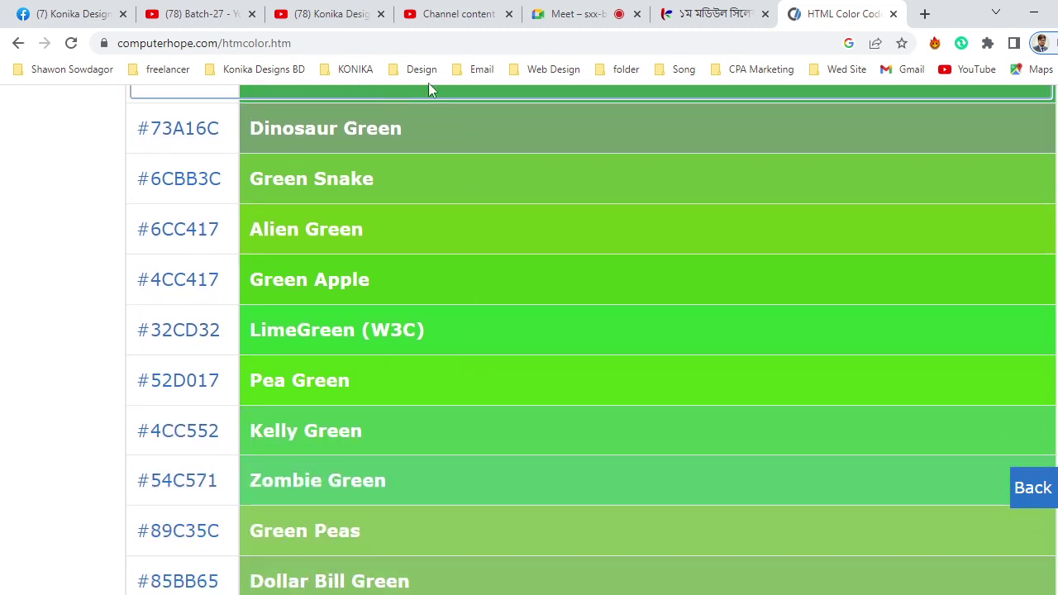
# Back on the HTML colour chart tab, scroll to the yellows and select Gold (W3C)'s FFD700
pyautogui.click(592, 16)
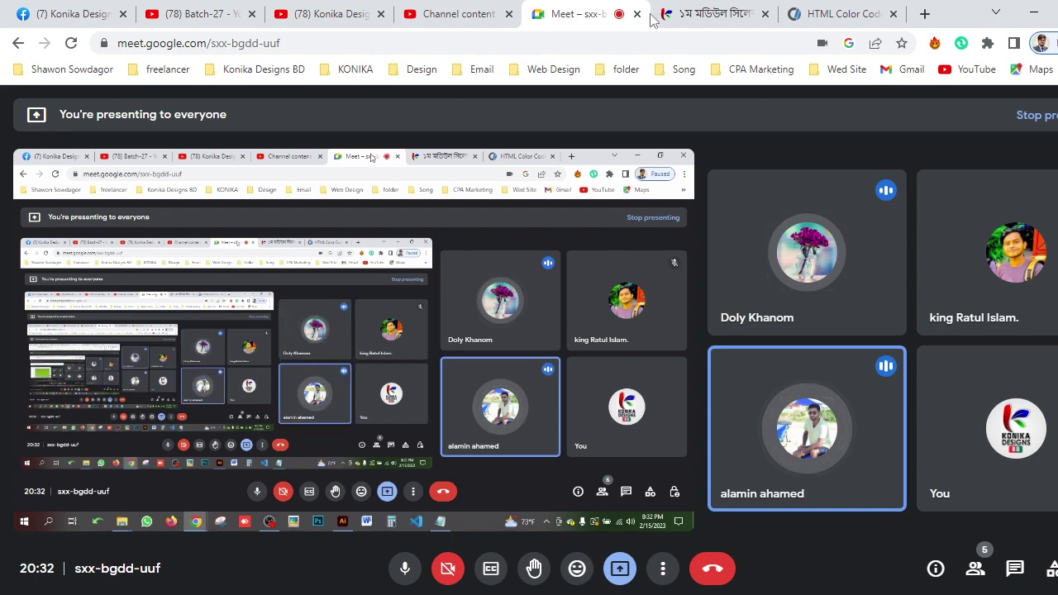
pyautogui.click(838, 10)
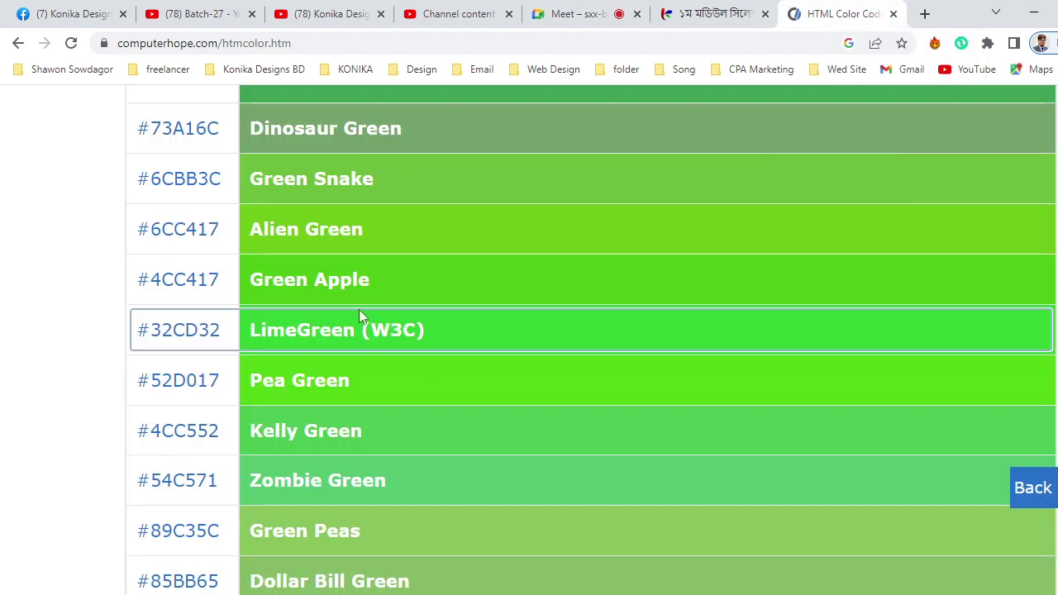
pyautogui.scroll(-1, 347, 323)
pyautogui.scroll(-1, 314, 338)
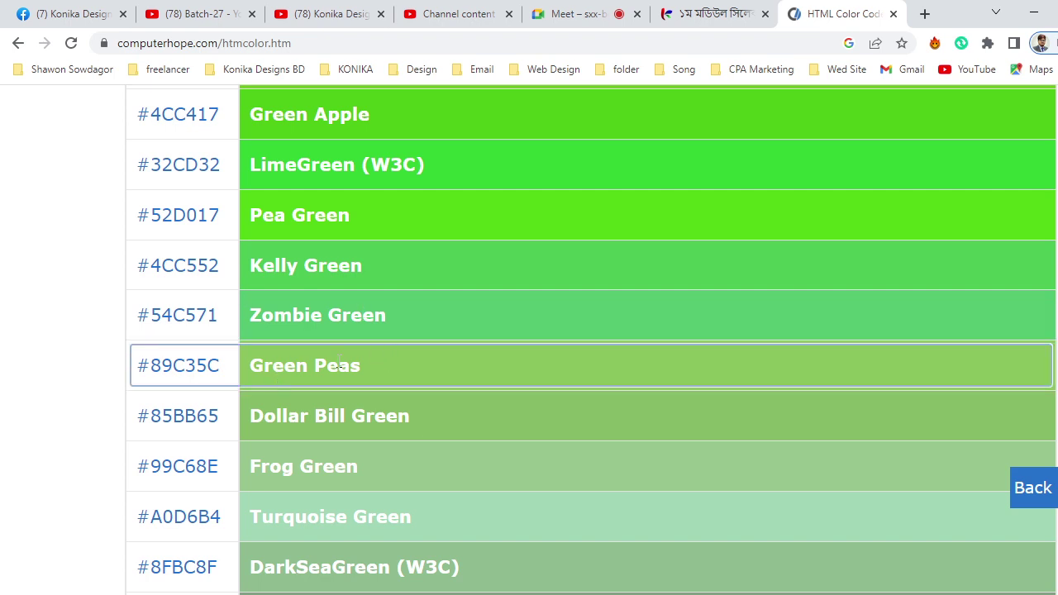
pyautogui.scroll(-2, 303, 329)
pyautogui.scroll(-2, 318, 324)
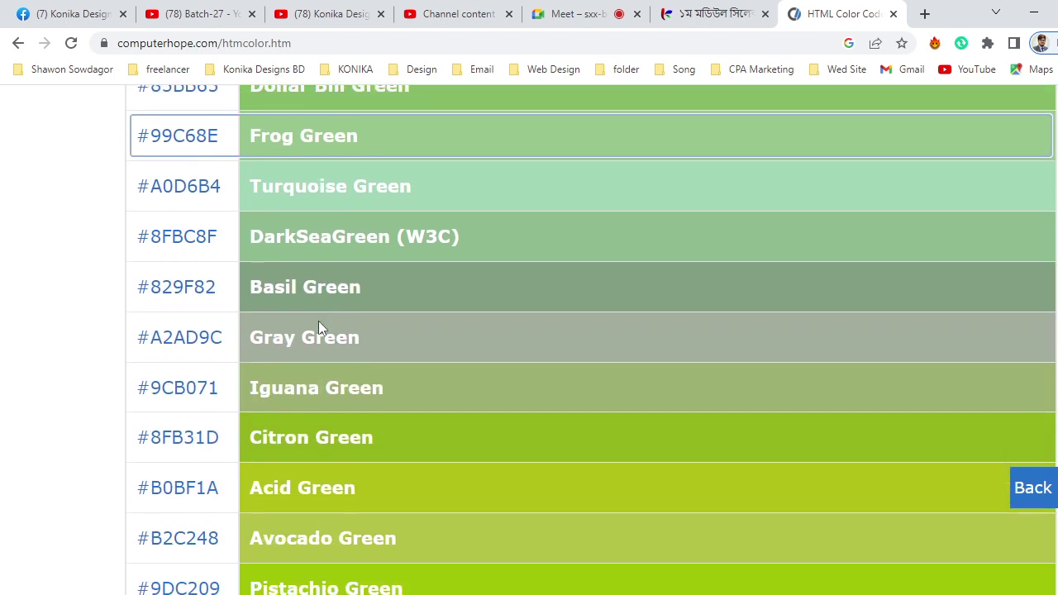
pyautogui.scroll(-1, 318, 327)
pyautogui.scroll(-1, 297, 335)
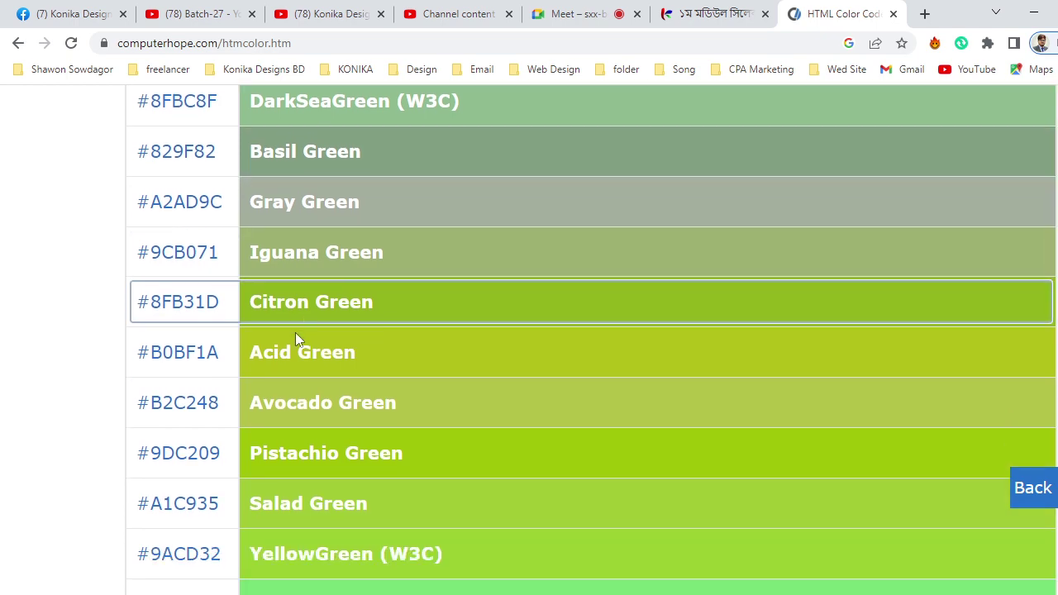
pyautogui.scroll(-4, 295, 335)
pyautogui.scroll(-2, 294, 342)
pyautogui.scroll(-5, 309, 350)
pyautogui.scroll(-6, 311, 354)
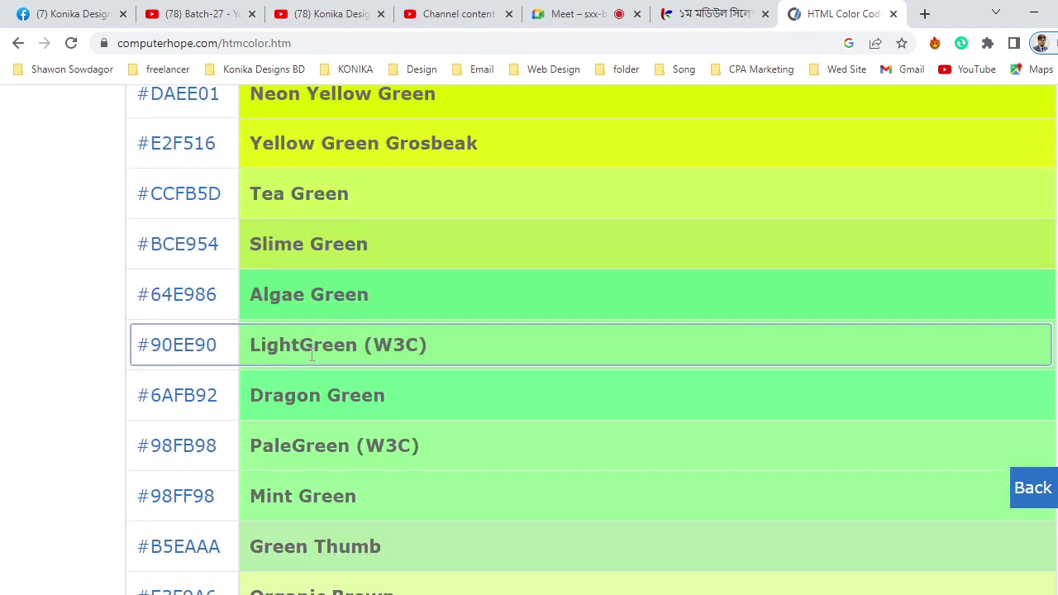
pyautogui.scroll(-6, 311, 354)
pyautogui.scroll(-4, 312, 354)
pyautogui.scroll(-2, 312, 354)
pyautogui.scroll(-7, 312, 355)
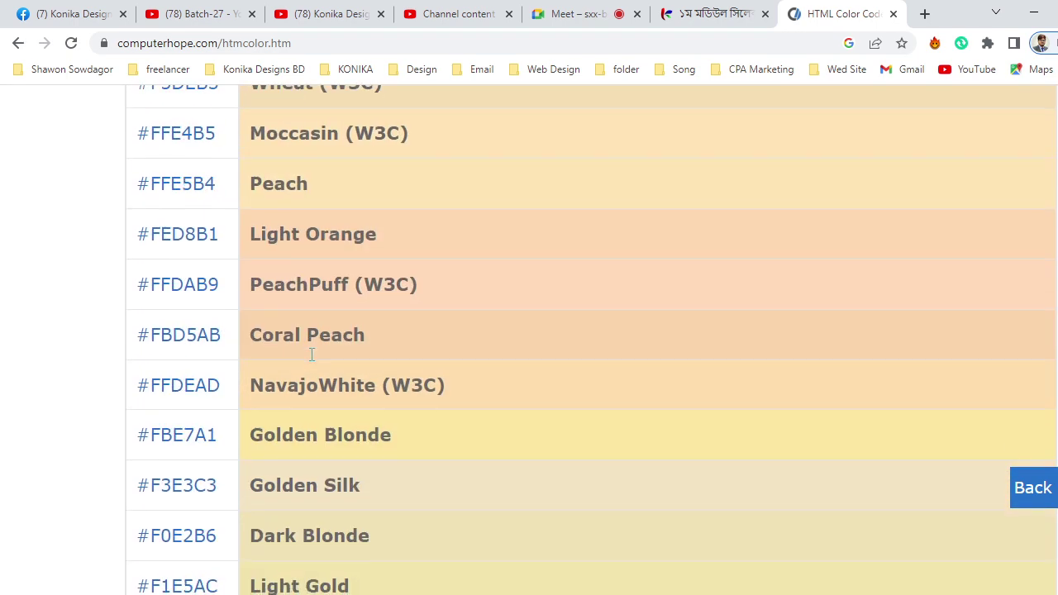
pyautogui.scroll(-6, 312, 355)
pyautogui.scroll(-6, 310, 354)
pyautogui.scroll(-1, 310, 354)
pyautogui.scroll(-6, 309, 356)
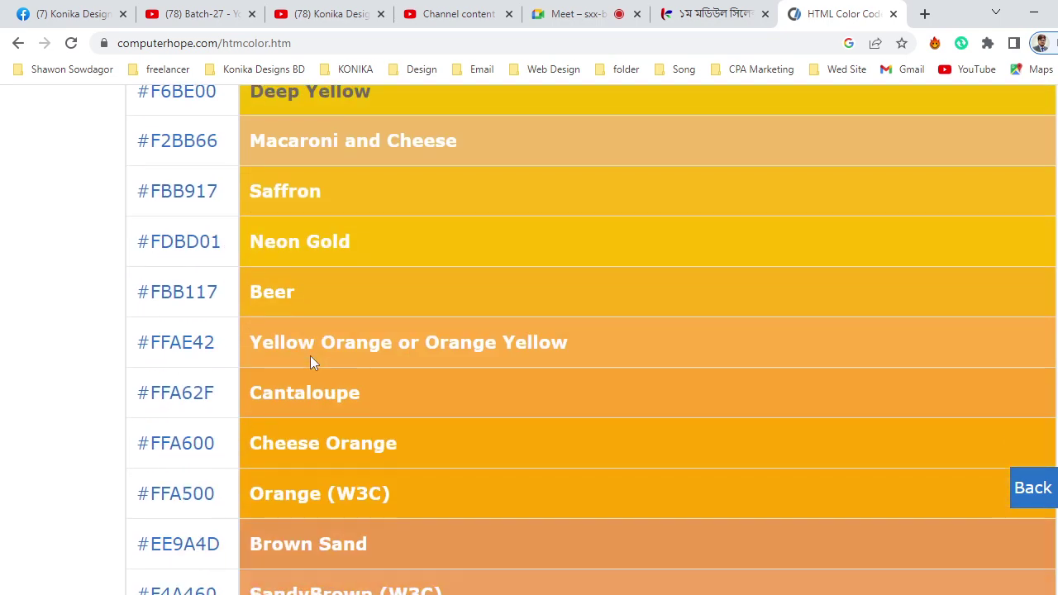
pyautogui.scroll(6, 310, 355)
pyautogui.scroll(6, 309, 356)
pyautogui.scroll(-2, 310, 356)
pyautogui.scroll(-1, 310, 356)
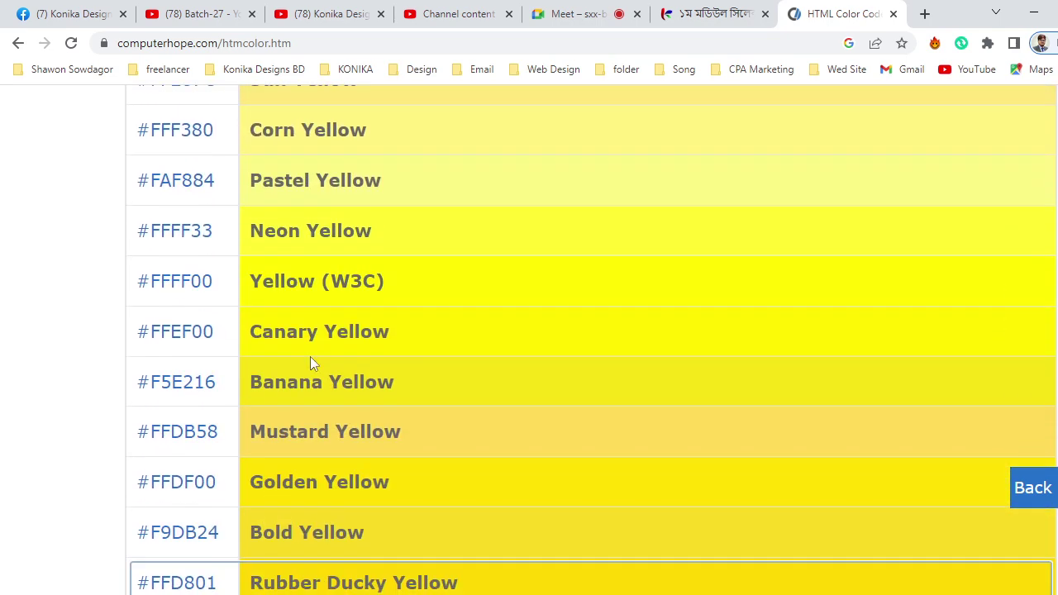
pyautogui.scroll(-1, 310, 358)
pyautogui.scroll(-1, 308, 363)
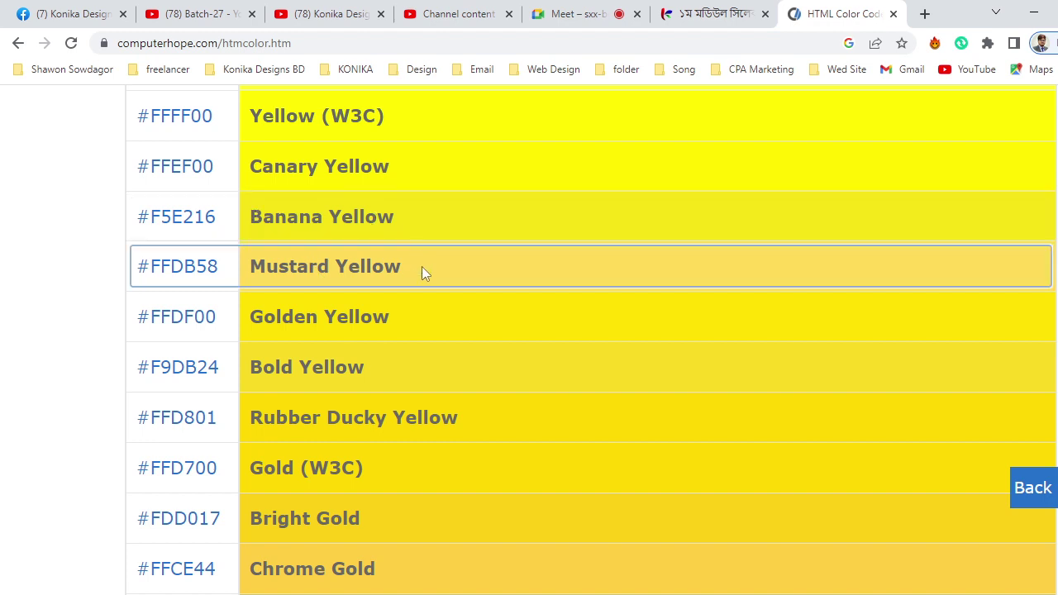
pyautogui.scroll(-1, 421, 266)
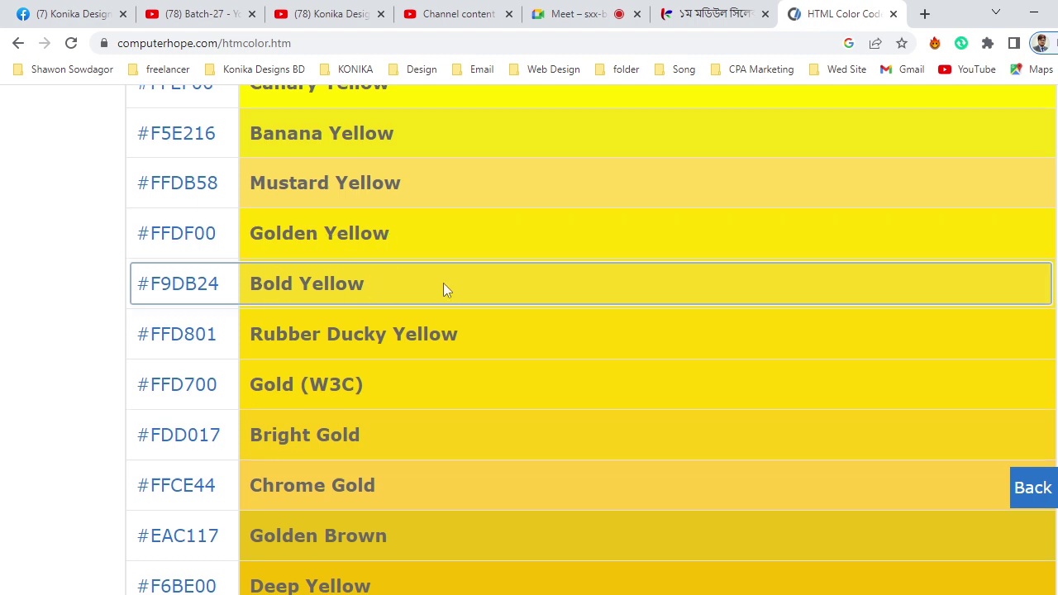
pyautogui.scroll(-3, 443, 285)
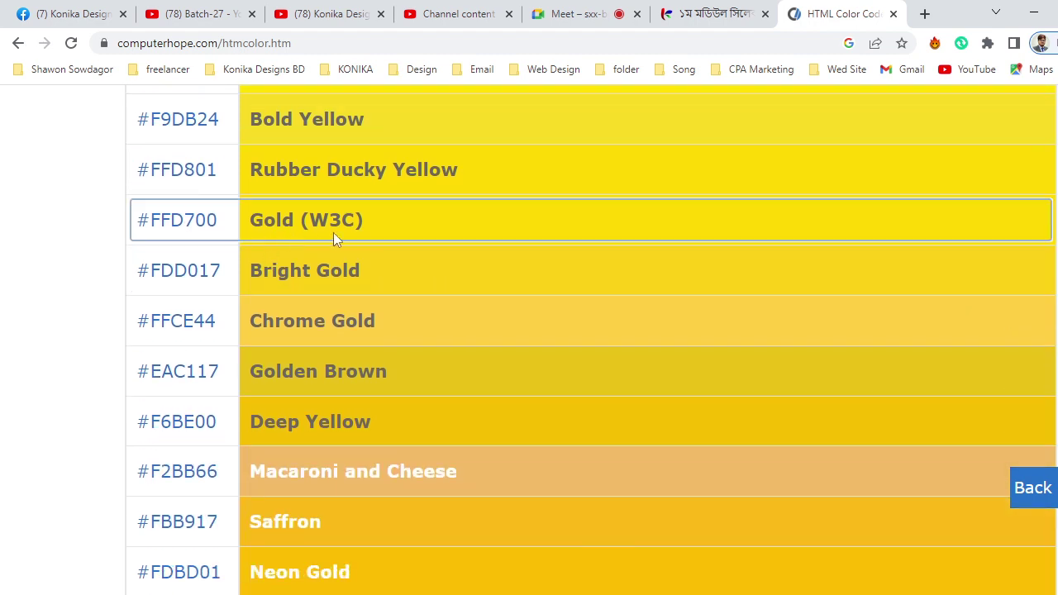
pyautogui.moveTo(223, 221); pyautogui.dragTo(156, 223)
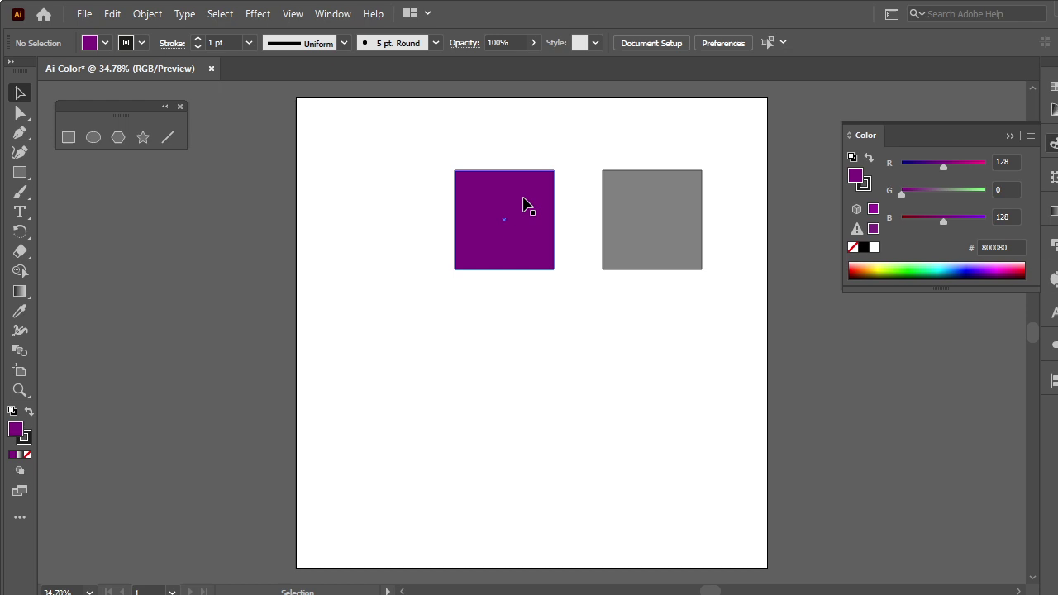
# Recolour the purple square to gold hex FFD700 (RGB 255, 215, 0)
pyautogui.click(523, 198)
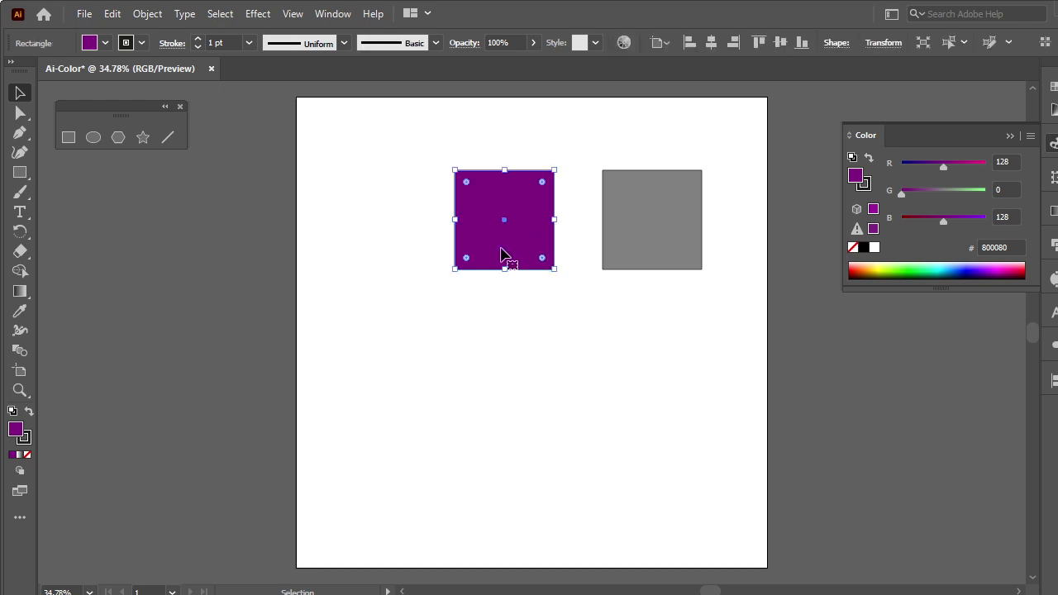
pyautogui.click(991, 247)
pyautogui.write('FFD')
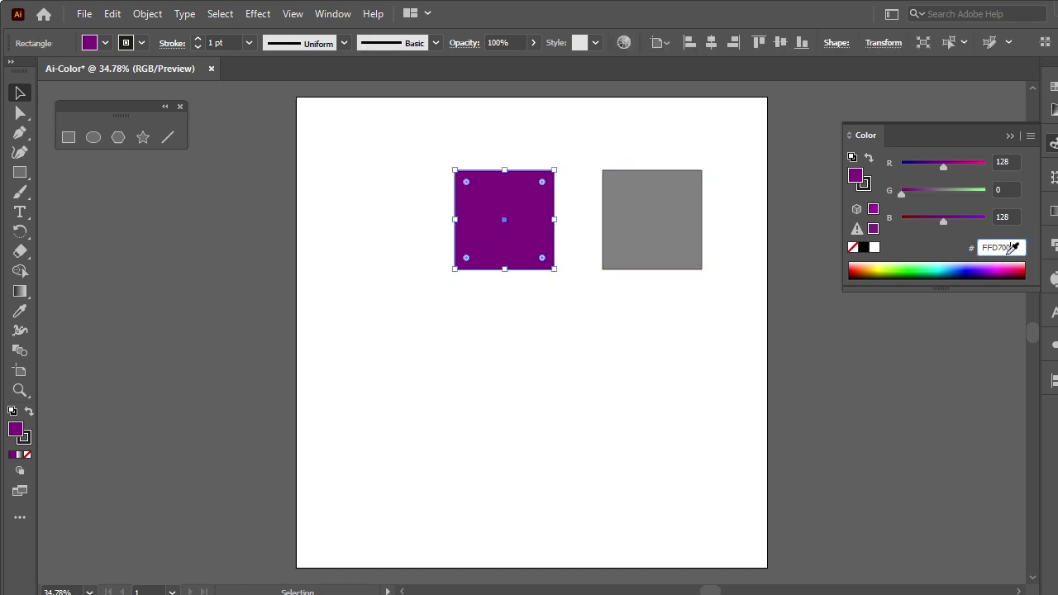
pyautogui.write('700')
pyautogui.press('Tab')
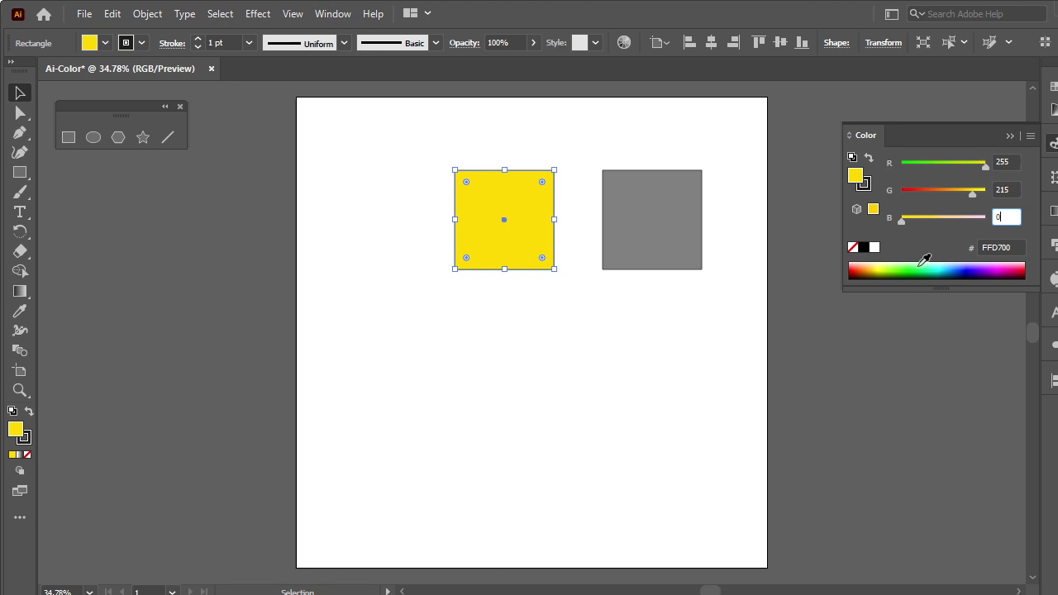
pyautogui.click(1031, 136)
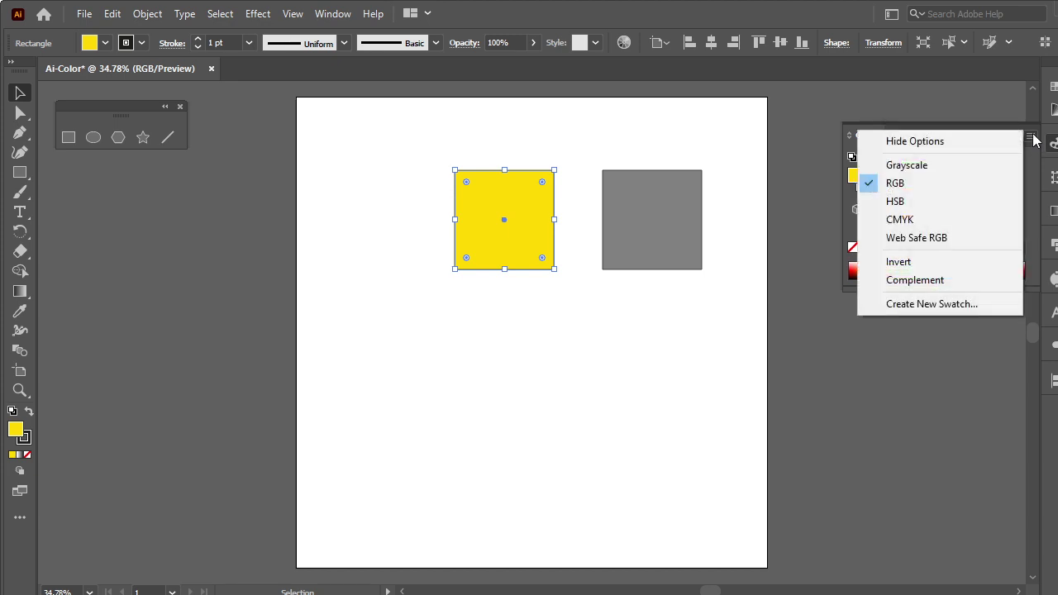
# Switch the Color panel to CMYK and make the square pure cyan (C100, M0, Y0)
pyautogui.click(909, 220)
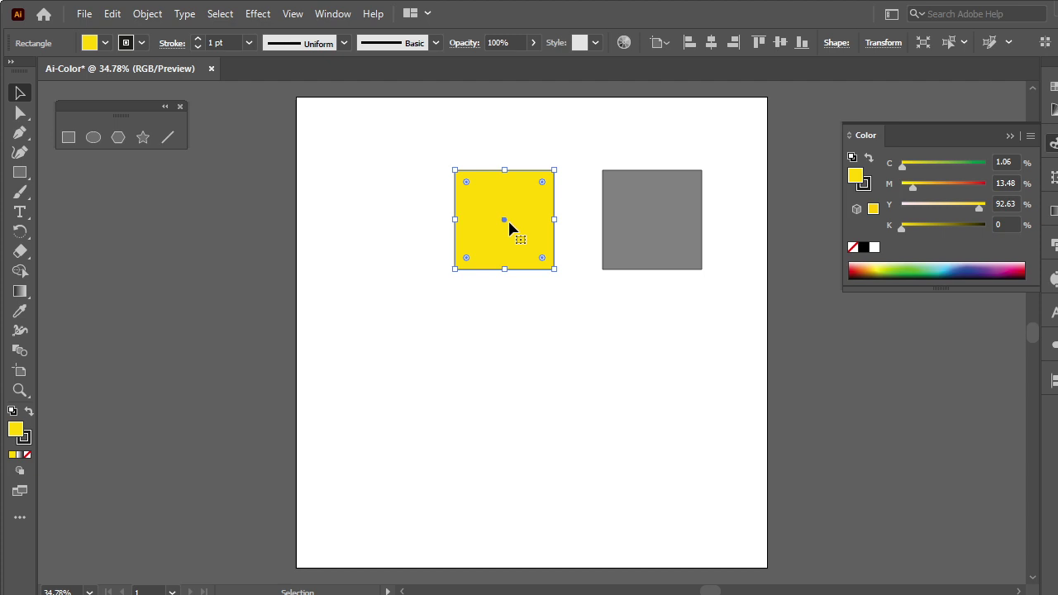
pyautogui.moveTo(902, 166)
pyautogui.mouseDown()
pyautogui.moveTo(892, 168)
pyautogui.moveTo(985, 166)
pyautogui.mouseUp()
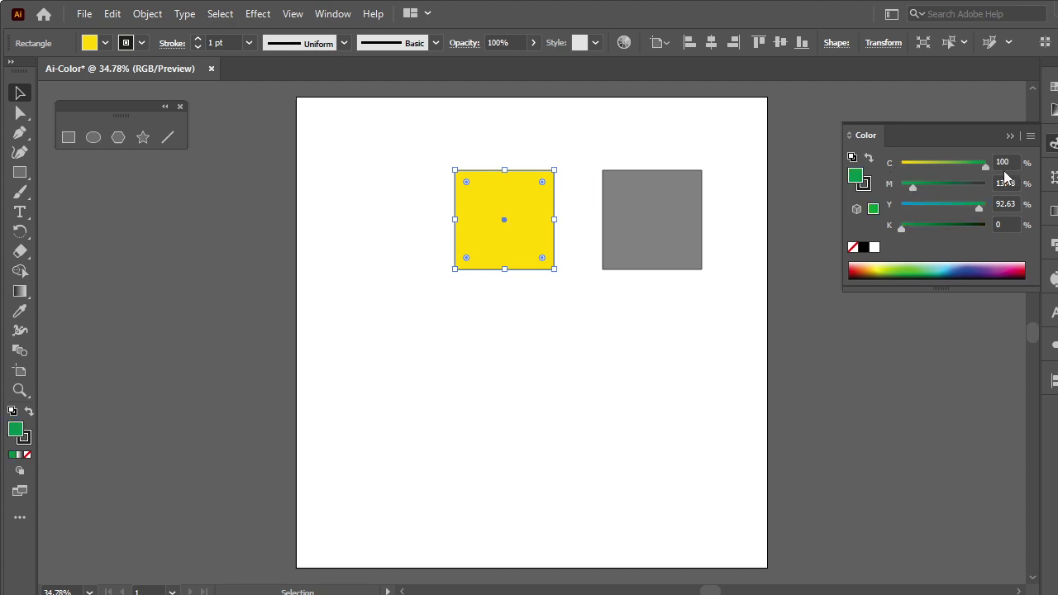
pyautogui.moveTo(909, 187); pyautogui.dragTo(894, 187)
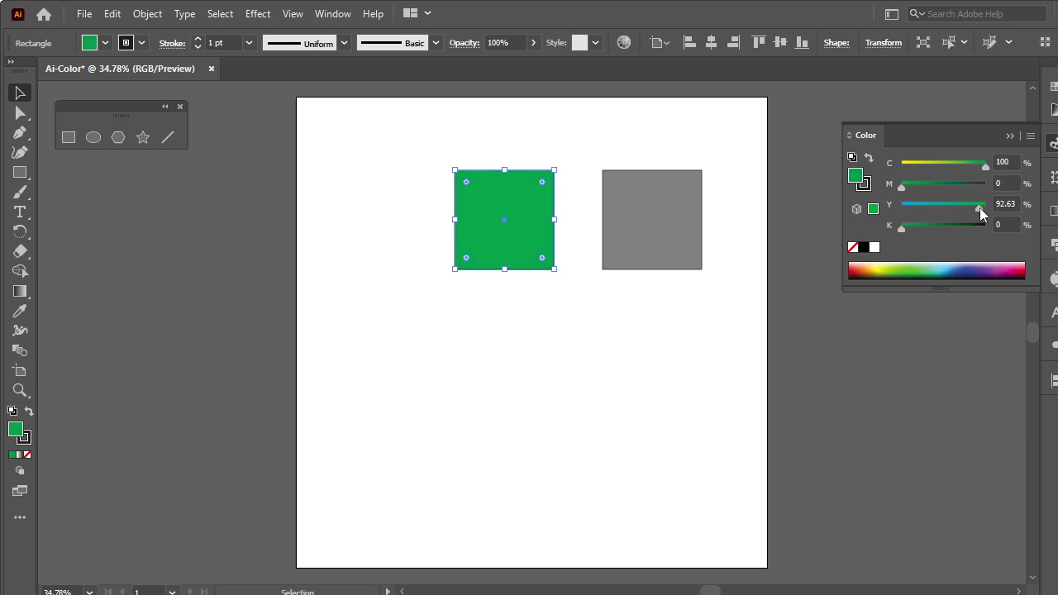
pyautogui.moveTo(979, 208); pyautogui.dragTo(900, 207)
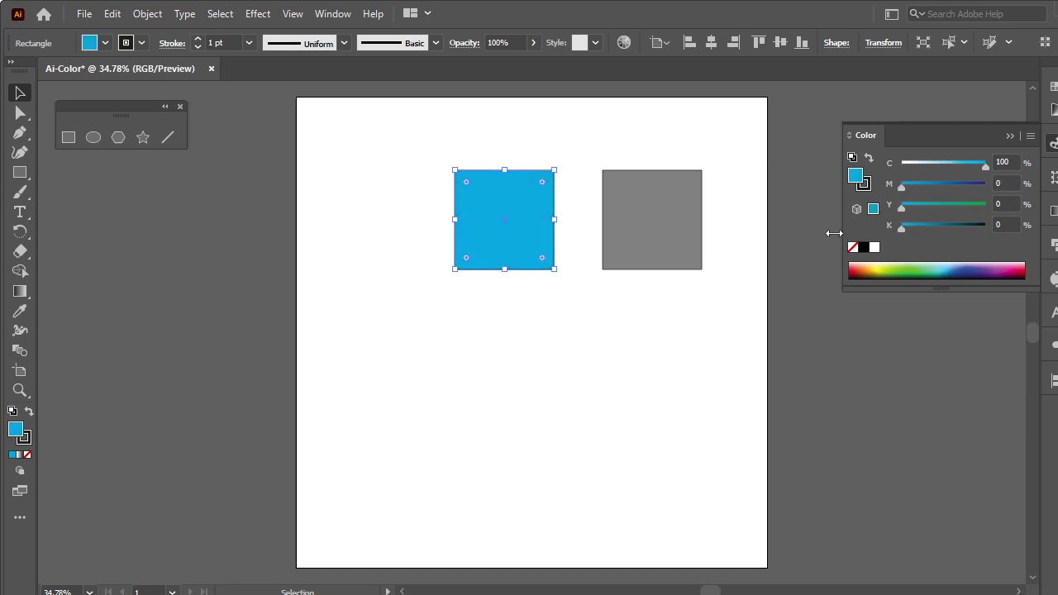
# Alt-drag copies into a 2x2 grid left of the artboard: magenta M100, yellow Y100, black K100
pyautogui.moveTo(517, 222)
pyautogui.mouseDown()
pyautogui.moveTo(207, 258)
pyautogui.moveTo(322, 269)
pyautogui.mouseUp()
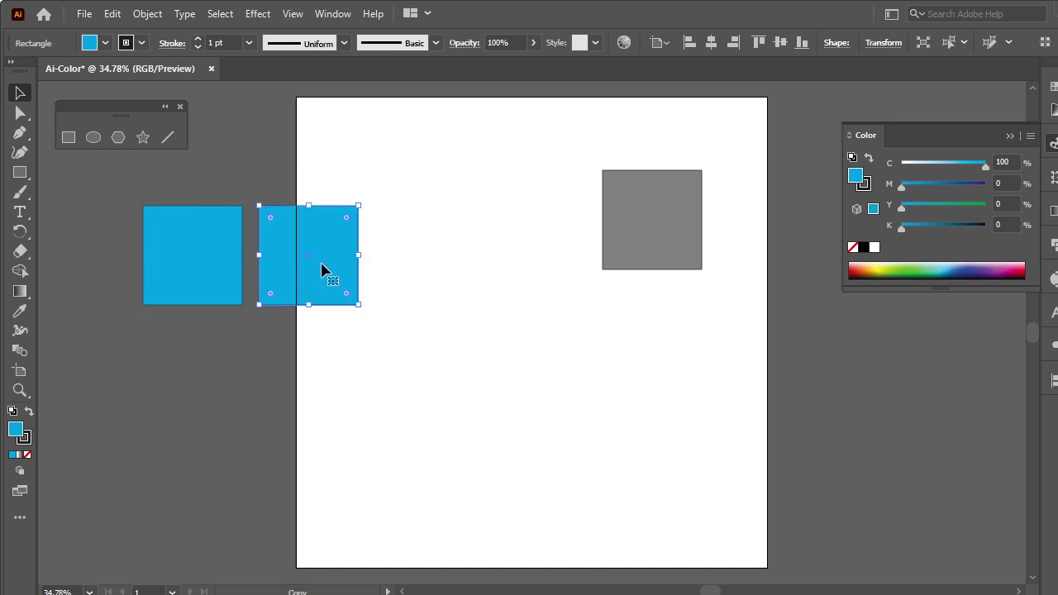
pyautogui.click(896, 165)
pyautogui.moveTo(901, 187); pyautogui.dragTo(1005, 201)
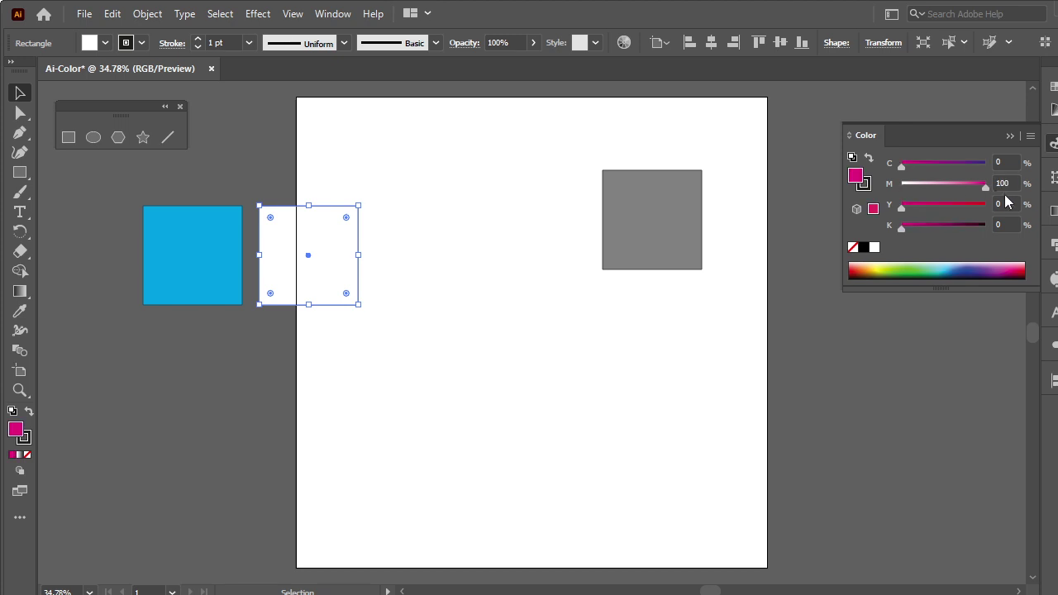
pyautogui.moveTo(310, 257)
pyautogui.mouseDown()
pyautogui.moveTo(207, 386)
pyautogui.moveTo(185, 384)
pyautogui.mouseUp()
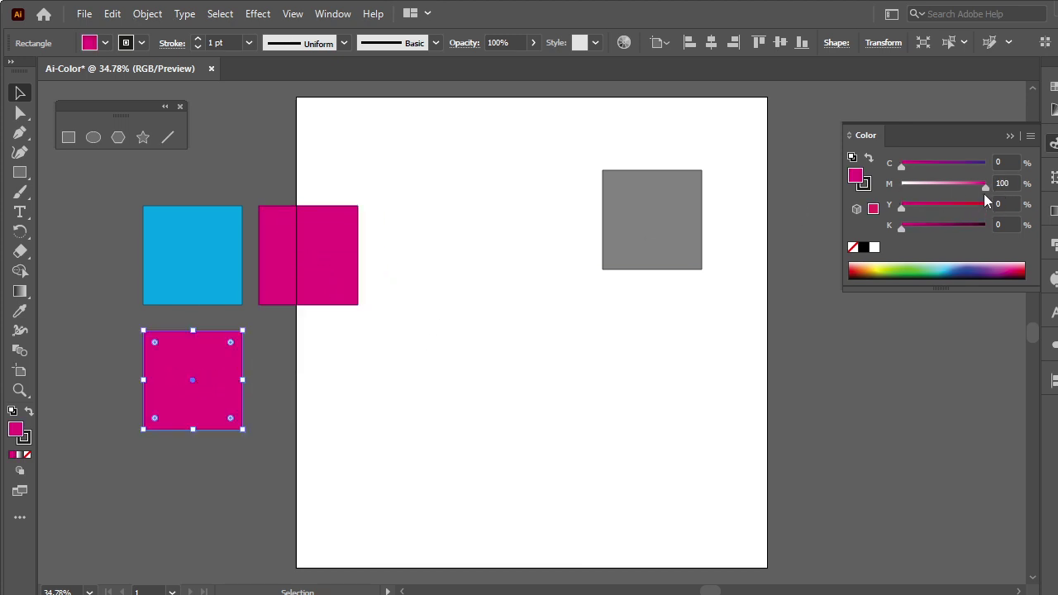
pyautogui.moveTo(971, 188)
pyautogui.mouseDown()
pyautogui.moveTo(897, 190)
pyautogui.moveTo(998, 225)
pyautogui.mouseUp()
pyautogui.moveTo(204, 383)
pyautogui.mouseDown()
pyautogui.moveTo(319, 396)
pyautogui.moveTo(318, 384)
pyautogui.mouseUp()
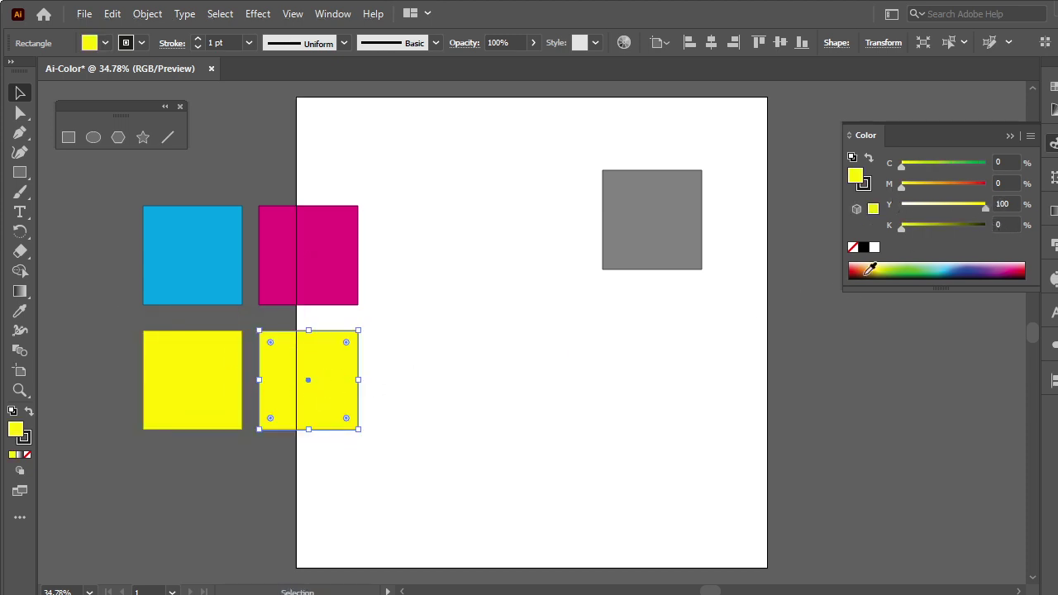
pyautogui.moveTo(903, 230)
pyautogui.mouseDown()
pyautogui.moveTo(988, 230)
pyautogui.moveTo(900, 208)
pyautogui.mouseUp()
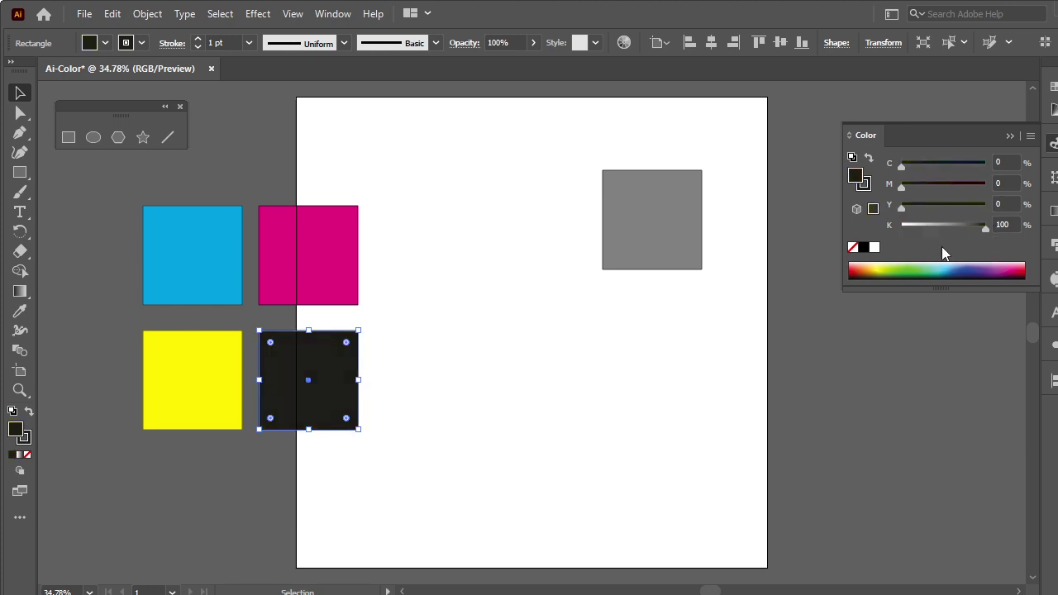
# Deselect the black square to view the four CMYK squares beside the grey one
pyautogui.click(408, 400)
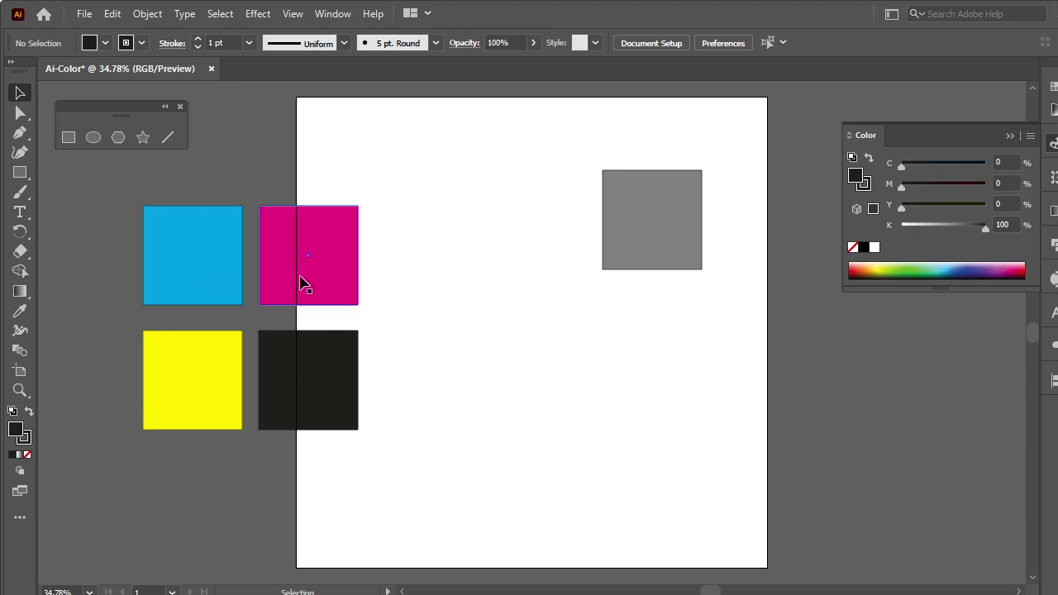
# Select the cyan, magenta, yellow and black squares in turn, reading each square's CMYK values
pyautogui.click(184, 267)
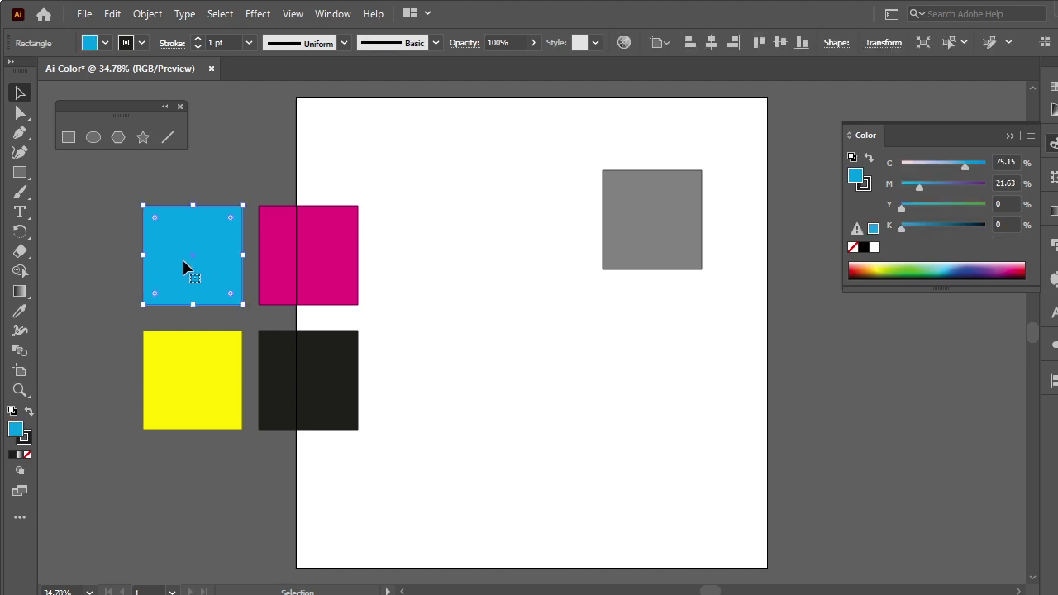
pyautogui.click(337, 254)
pyautogui.click(208, 377)
pyautogui.click(302, 382)
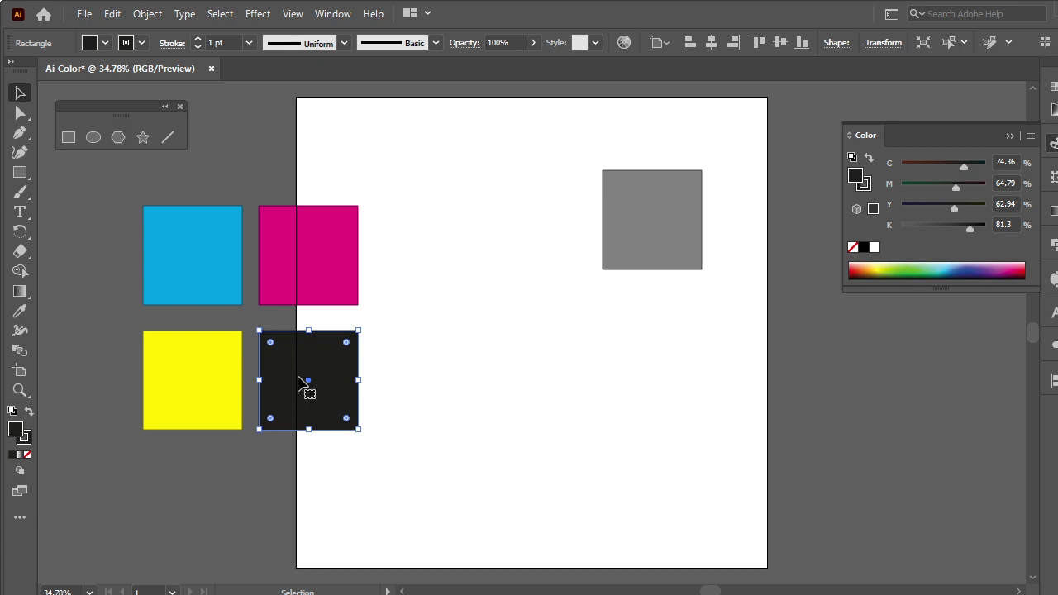
# Marquee-select the cyan, magenta, yellow and black squares and drag them onto the artboard as a two-by-two grid
pyautogui.moveTo(395, 450); pyautogui.dragTo(141, 218)
pyautogui.moveTo(212, 272)
pyautogui.mouseDown()
pyautogui.moveTo(415, 277)
pyautogui.moveTo(392, 267)
pyautogui.mouseUp()
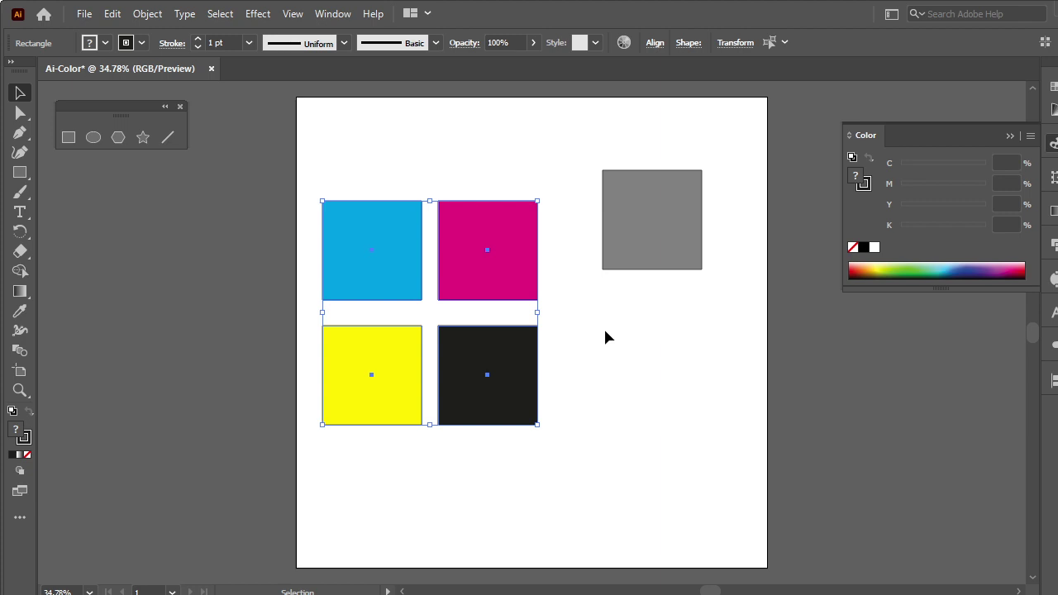
# Move the grey square and turn it pure red (FF0000) in RGB mode
pyautogui.moveTo(632, 248); pyautogui.dragTo(616, 277)
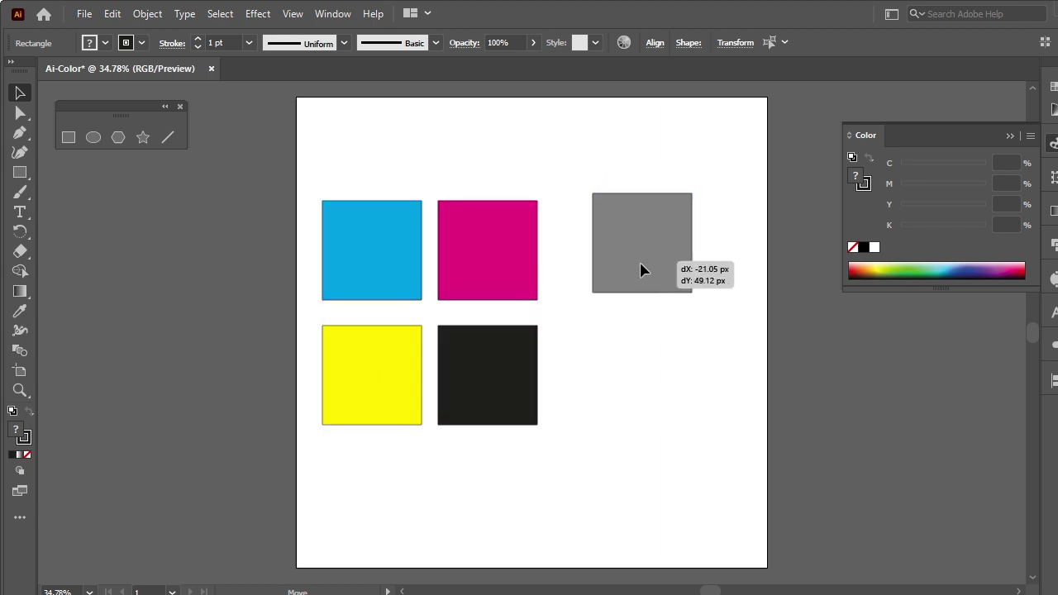
pyautogui.click(1030, 135)
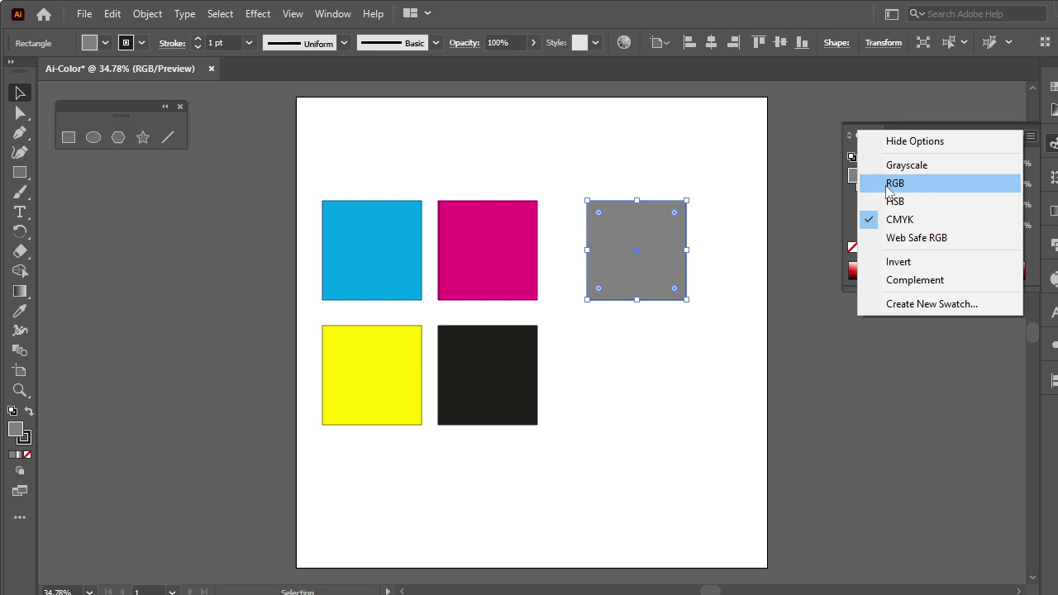
pyautogui.click(913, 185)
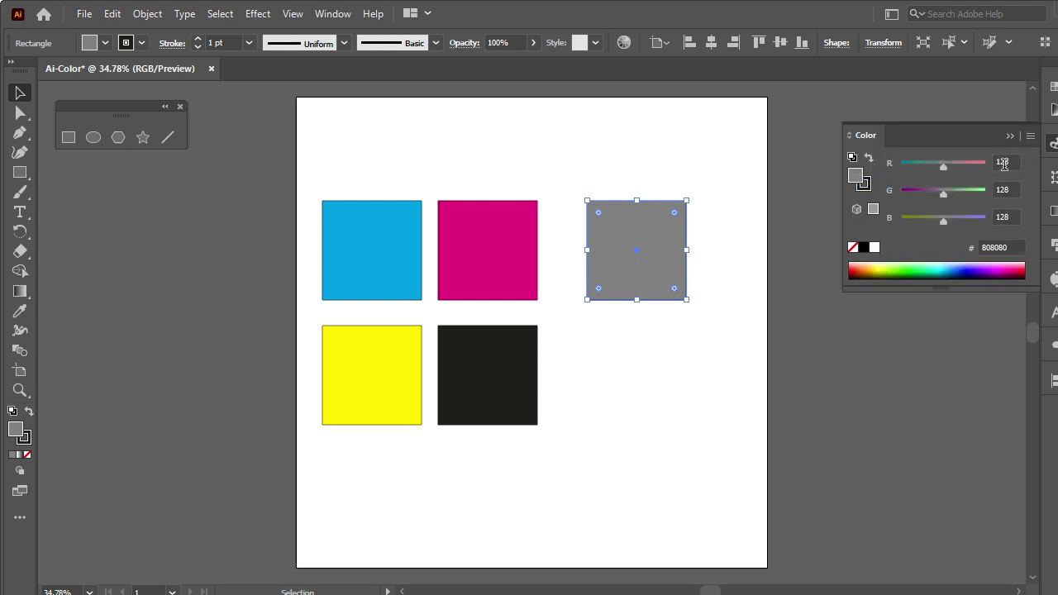
pyautogui.moveTo(943, 169)
pyautogui.mouseDown()
pyautogui.moveTo(982, 169)
pyautogui.moveTo(872, 196)
pyautogui.mouseUp()
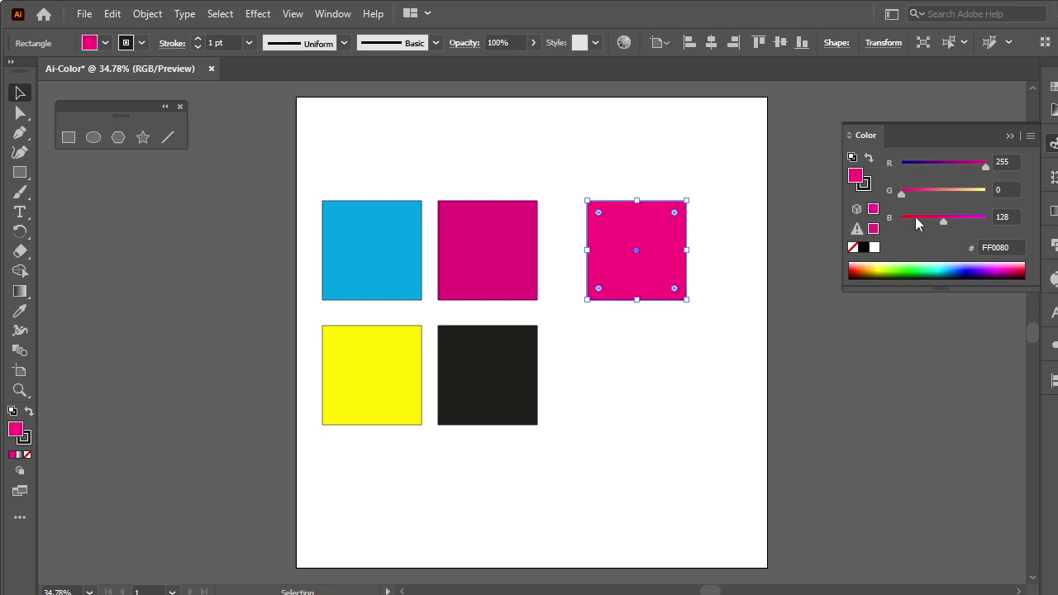
pyautogui.moveTo(941, 222); pyautogui.dragTo(897, 221)
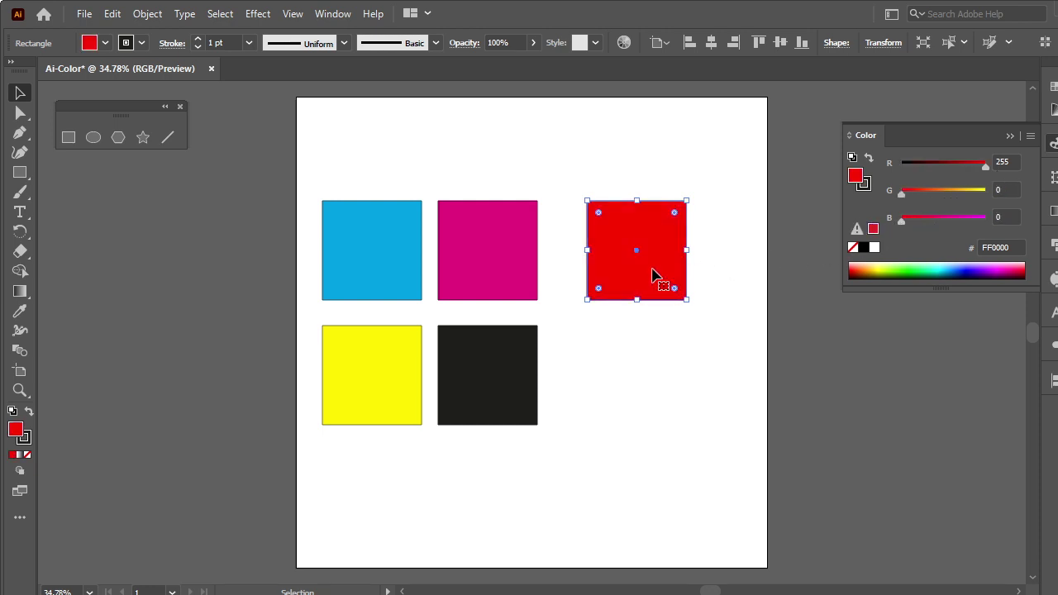
# Alt-drag two copies below it, making one pure green (00FF00) and one pure blue (0000FF)
pyautogui.moveTo(652, 277)
pyautogui.mouseDown()
pyautogui.moveTo(676, 313)
pyautogui.moveTo(649, 395)
pyautogui.mouseUp()
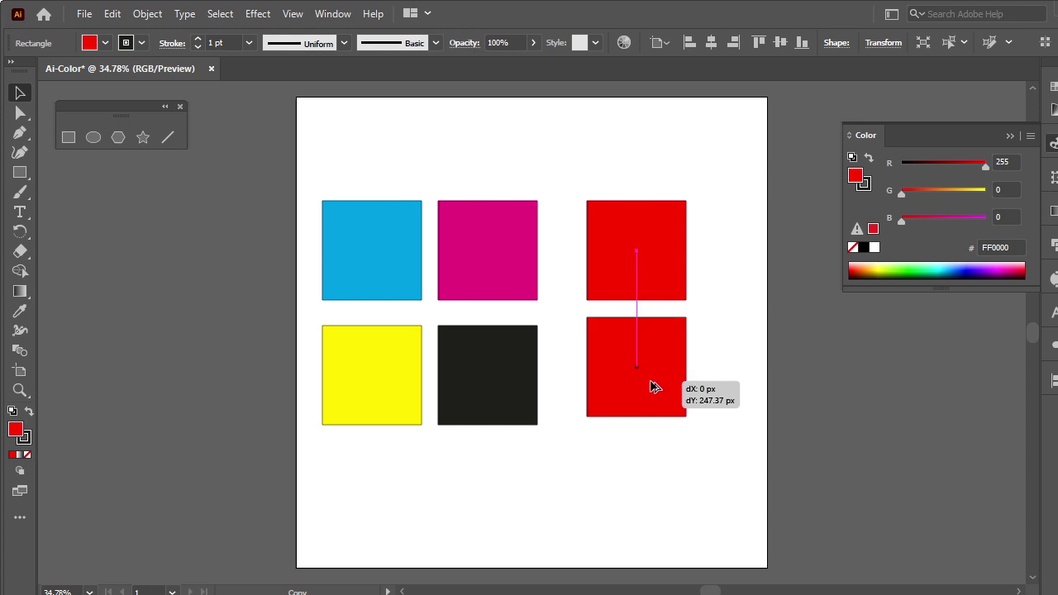
pyautogui.moveTo(902, 192)
pyautogui.mouseDown()
pyautogui.moveTo(985, 193)
pyautogui.moveTo(900, 165)
pyautogui.mouseUp()
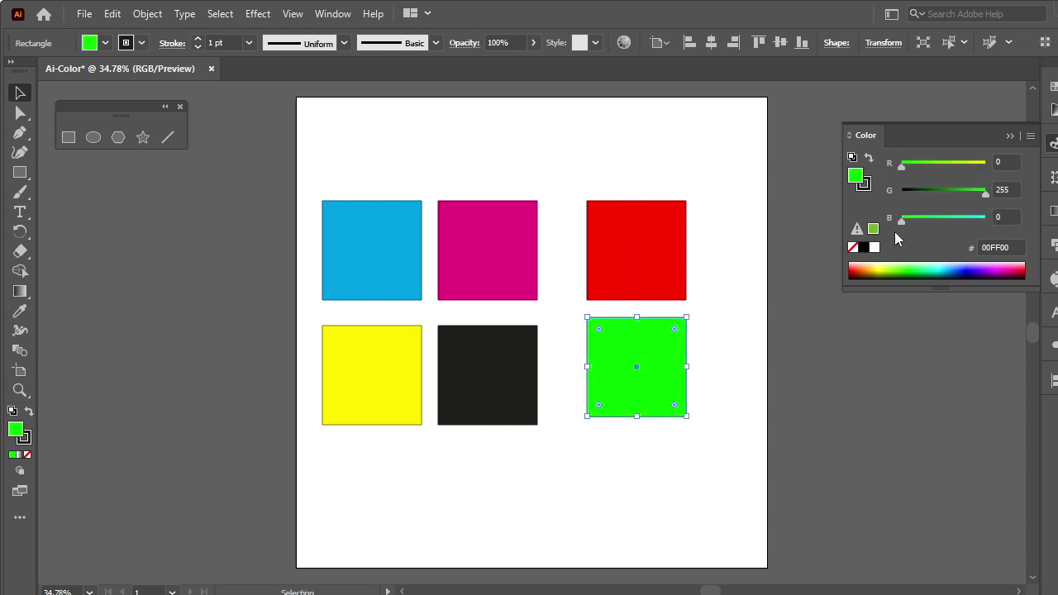
pyautogui.moveTo(639, 374); pyautogui.dragTo(638, 503)
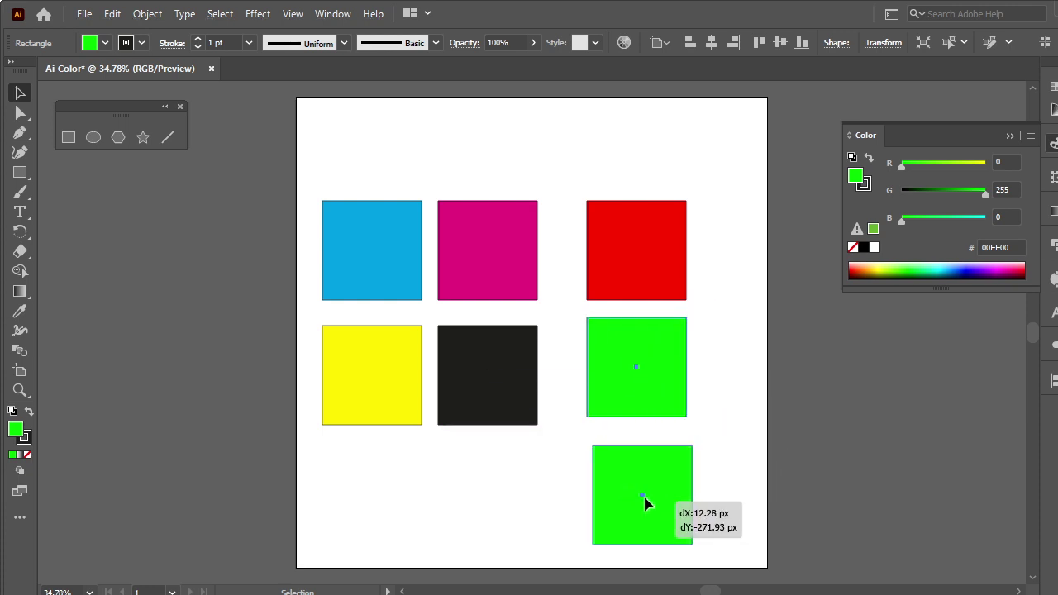
pyautogui.moveTo(902, 225)
pyautogui.mouseDown()
pyautogui.moveTo(987, 223)
pyautogui.moveTo(882, 194)
pyautogui.mouseUp()
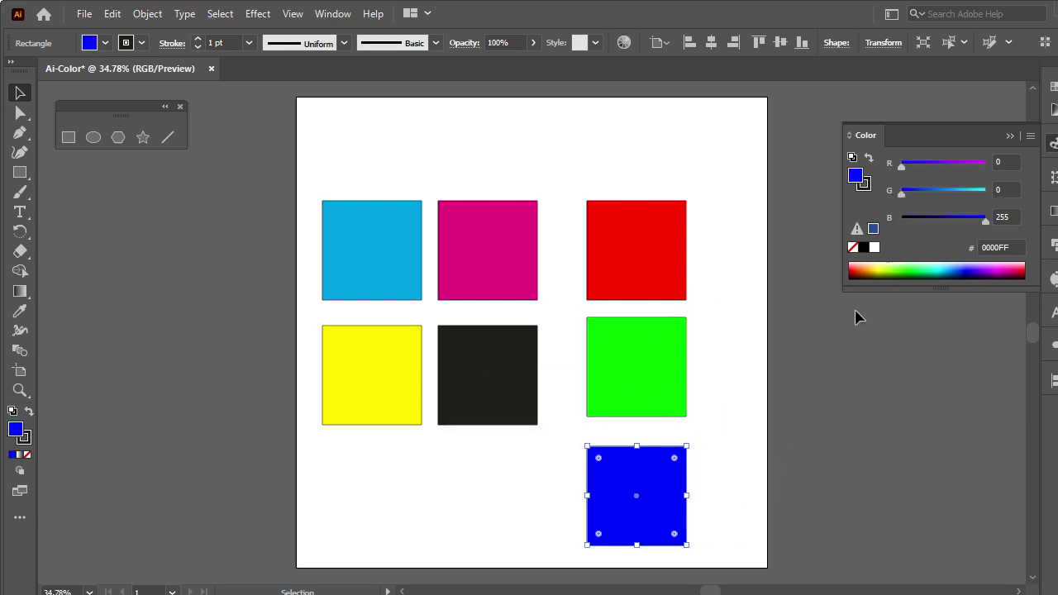
pyautogui.click(712, 415)
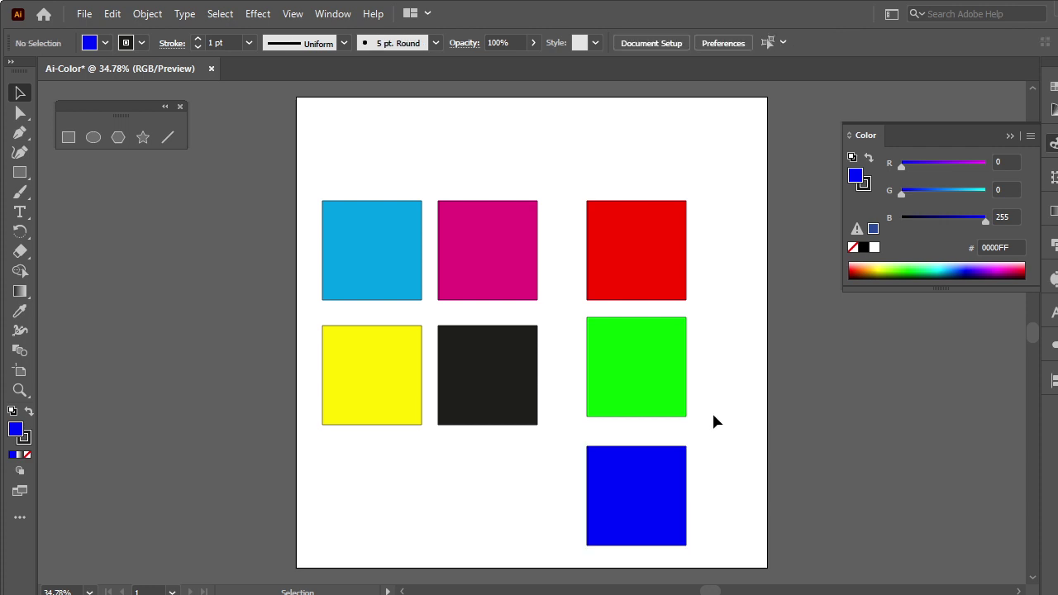
# Select the four CMYK squares together, then the blue square
pyautogui.scroll(-2, 733, 414)
pyautogui.moveTo(734, 416)
pyautogui.mouseDown()
pyautogui.moveTo(633, 229)
pyautogui.moveTo(636, 210)
pyautogui.moveTo(684, 178)
pyautogui.mouseUp()
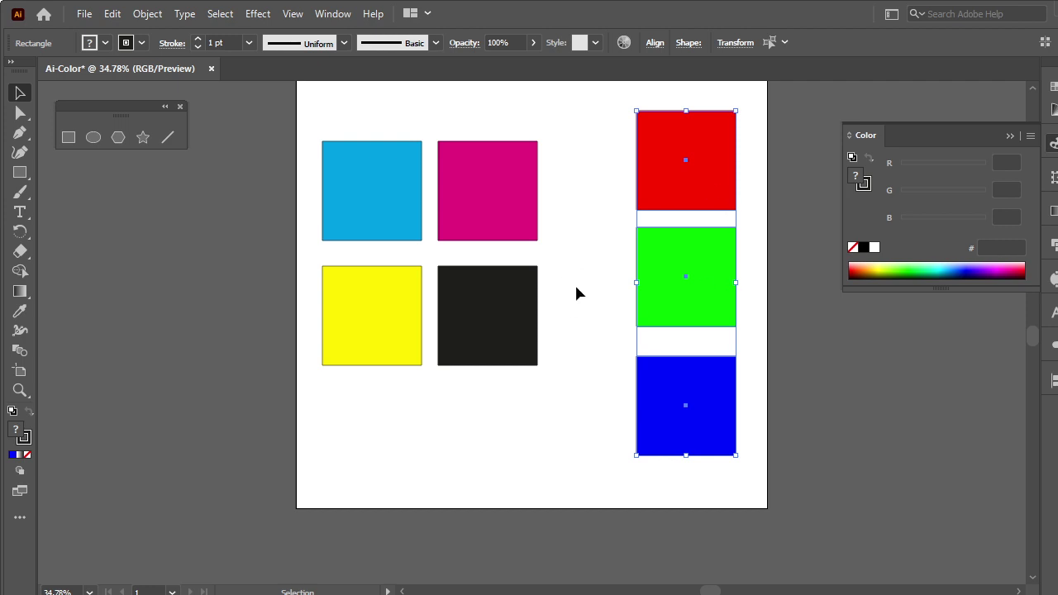
pyautogui.moveTo(408, 268); pyautogui.dragTo(333, 198)
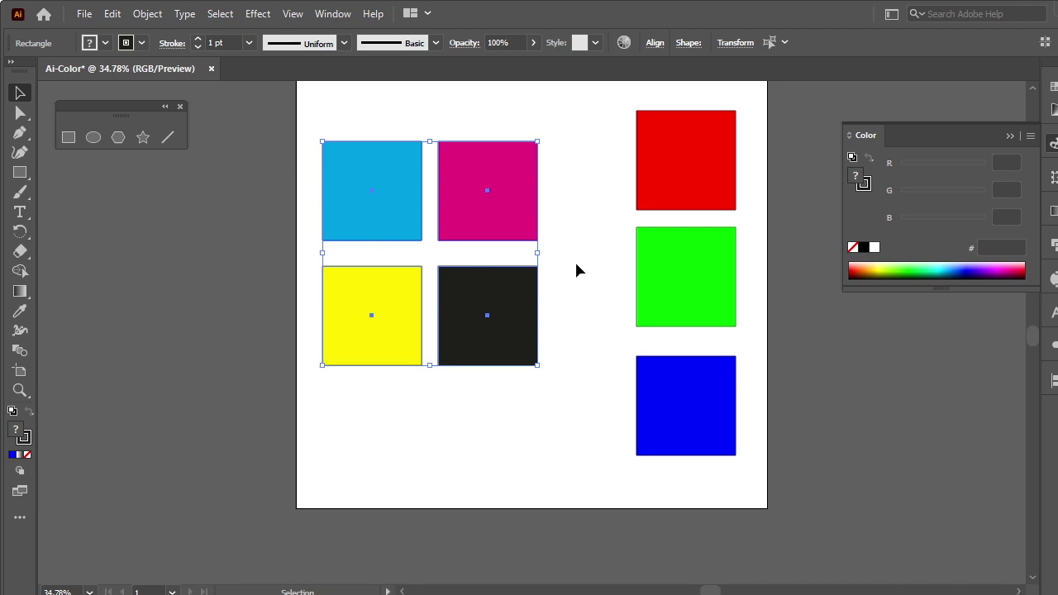
pyautogui.click(674, 390)
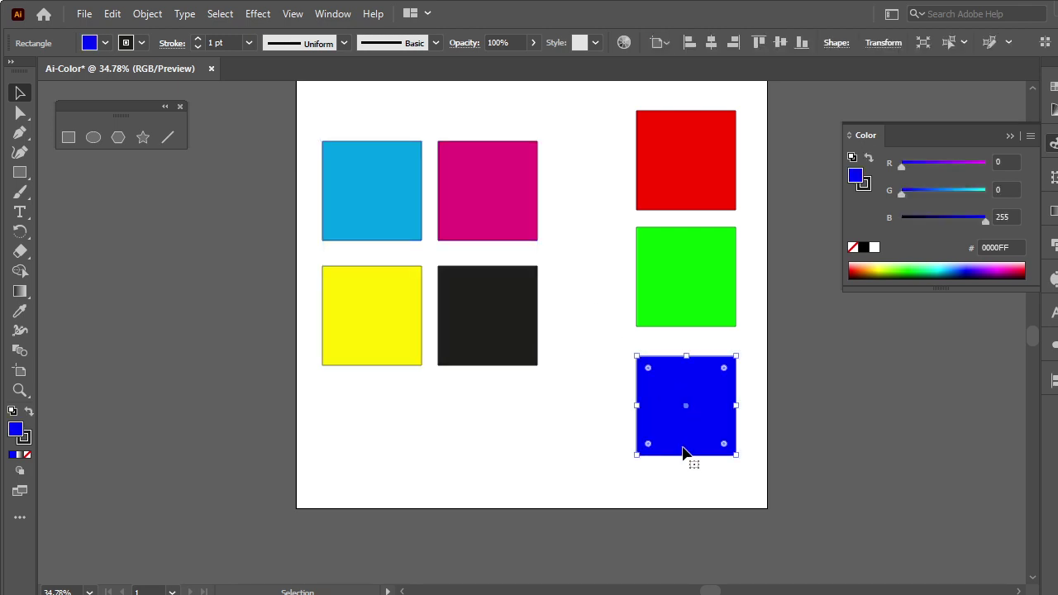
# Deselect the blue square and switch the Color panel to CMYK values
pyautogui.click(1033, 141)
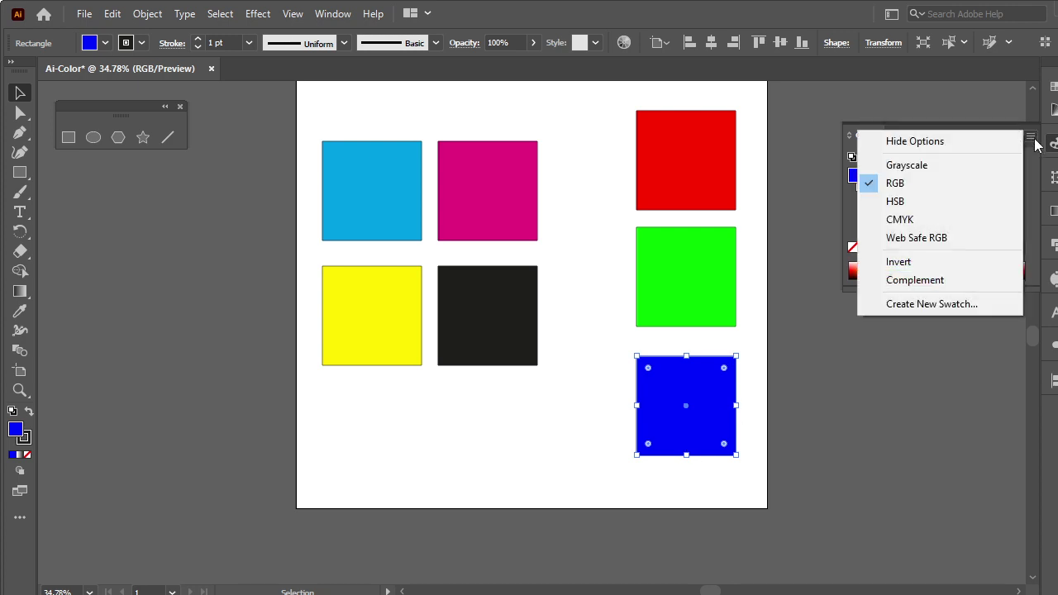
pyautogui.click(902, 182)
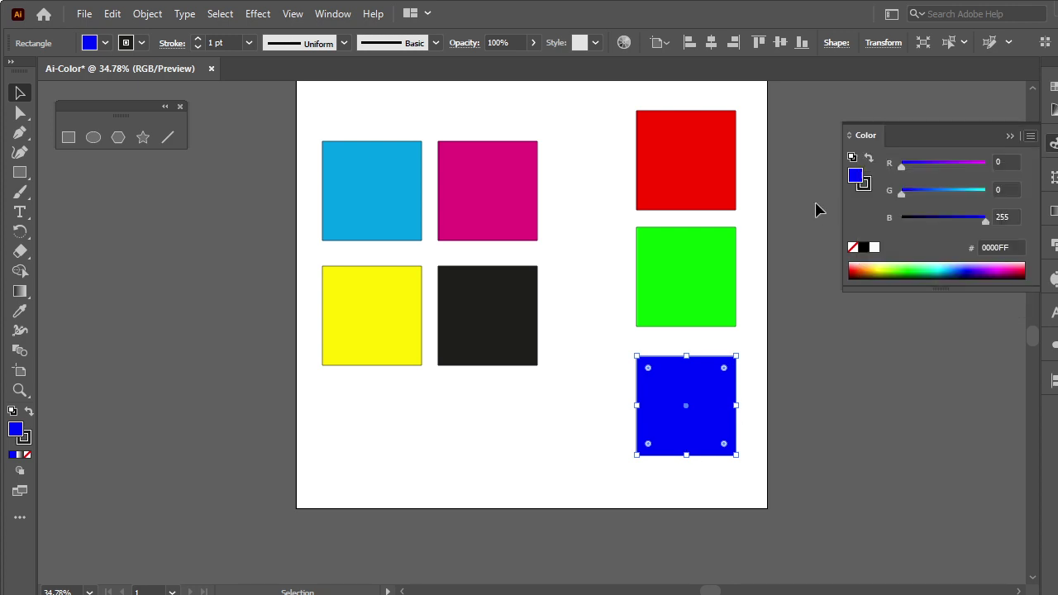
pyautogui.click(816, 208)
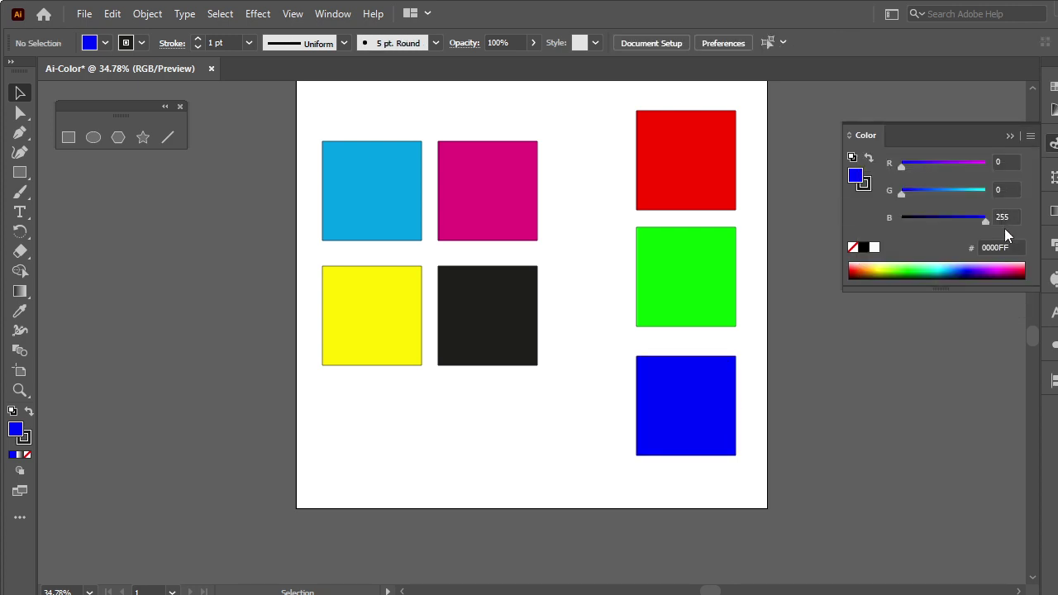
pyautogui.click(1030, 136)
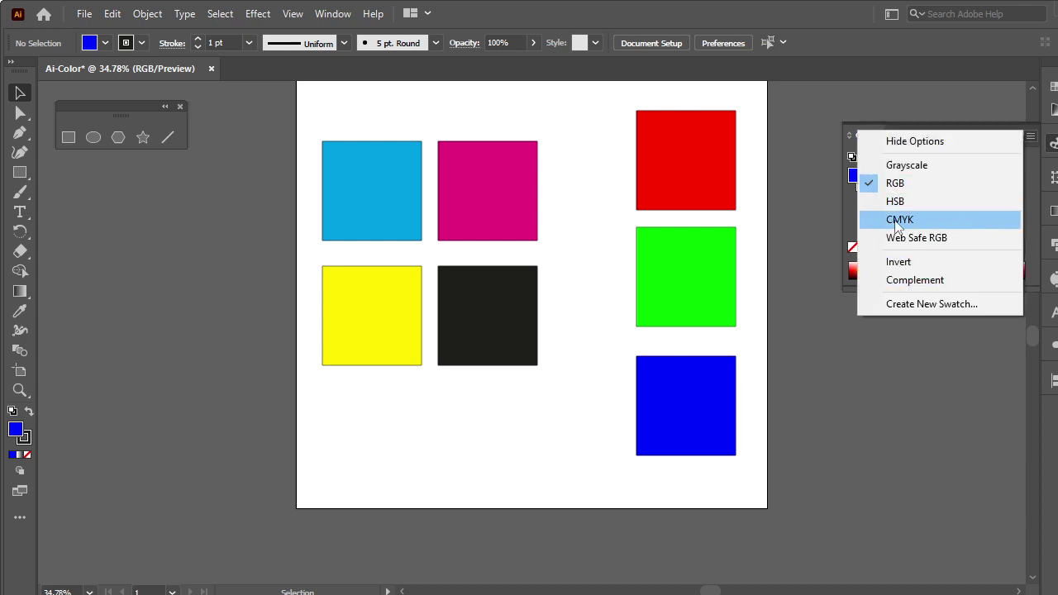
pyautogui.click(928, 219)
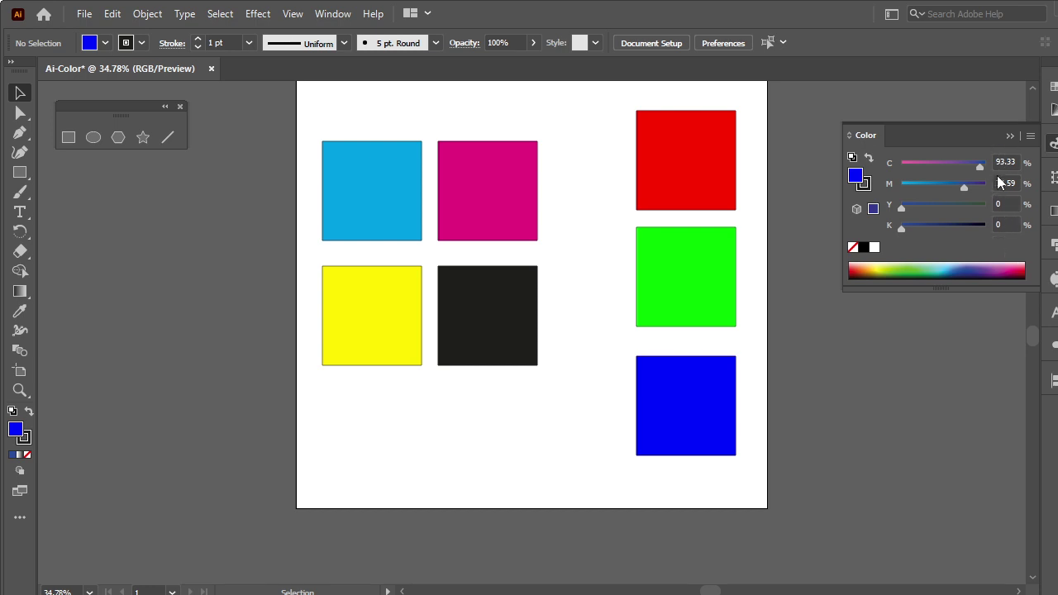
# Make the cyan square pure C 100 and the magenta square pure M 100
pyautogui.click(393, 180)
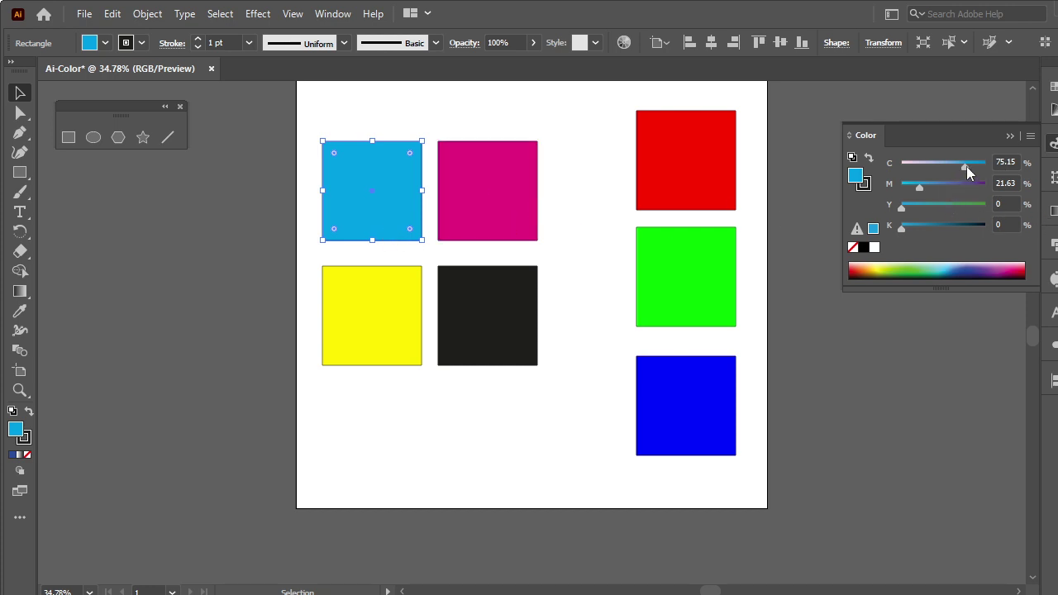
pyautogui.moveTo(965, 166); pyautogui.dragTo(988, 165)
pyautogui.moveTo(919, 188); pyautogui.dragTo(875, 198)
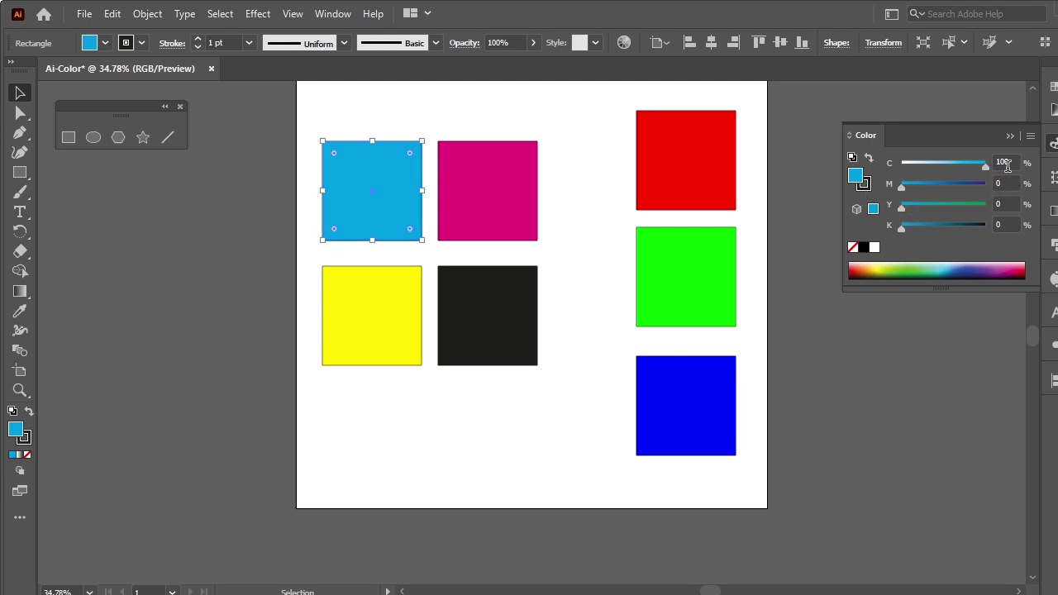
pyautogui.click(496, 218)
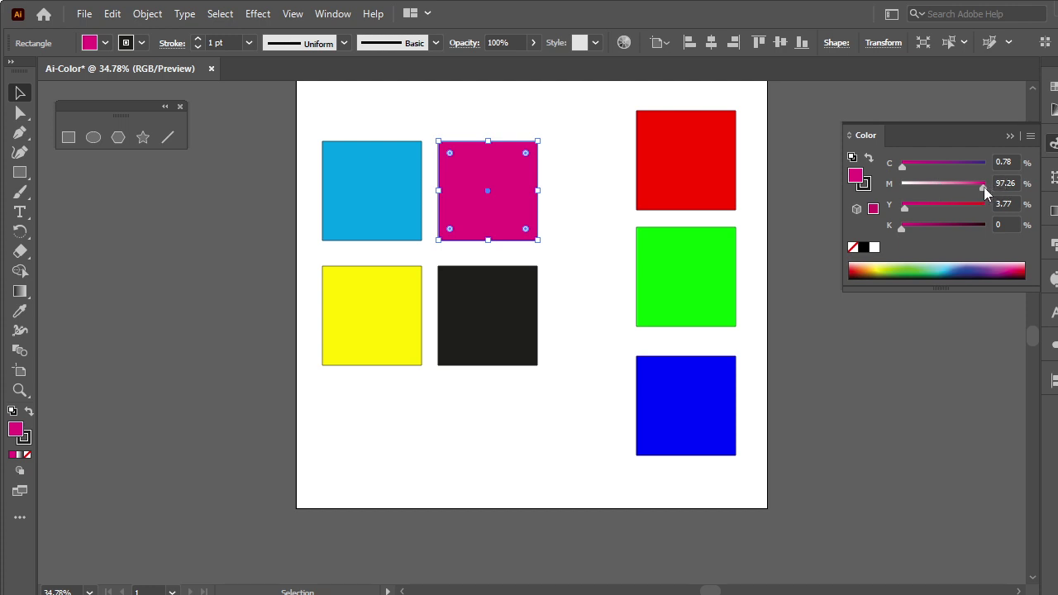
pyautogui.moveTo(983, 187); pyautogui.dragTo(1001, 195)
pyautogui.moveTo(902, 168); pyautogui.dragTo(883, 172)
pyautogui.moveTo(905, 208); pyautogui.dragTo(884, 213)
# Make the yellow square pure Y 100 and the black square pure K 100
pyautogui.click(370, 328)
pyautogui.moveTo(905, 166); pyautogui.dragTo(892, 174)
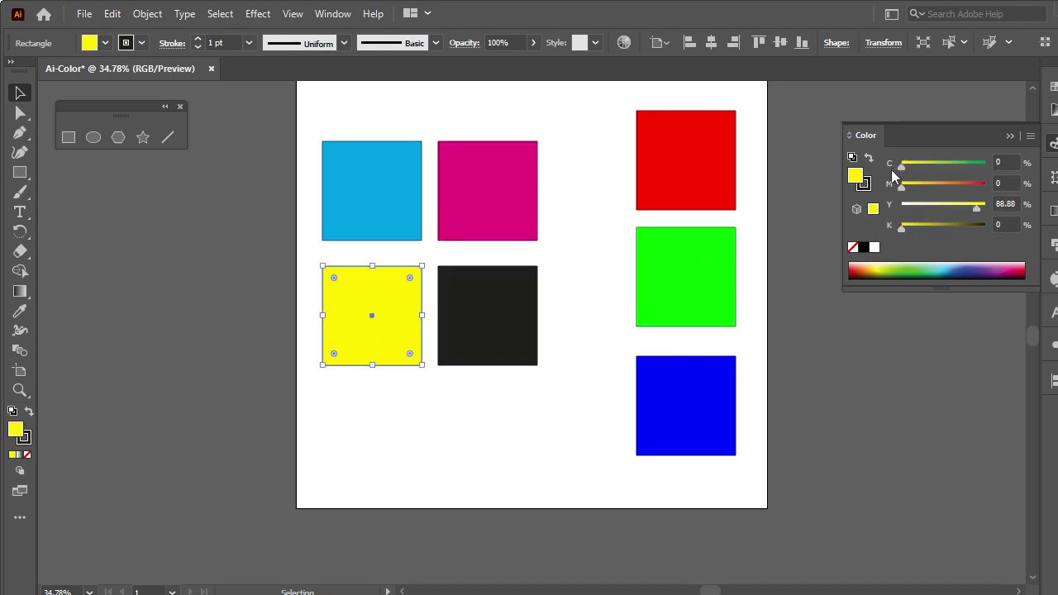
pyautogui.moveTo(976, 208); pyautogui.dragTo(987, 213)
pyautogui.click(501, 338)
pyautogui.moveTo(969, 229); pyautogui.dragTo(1002, 234)
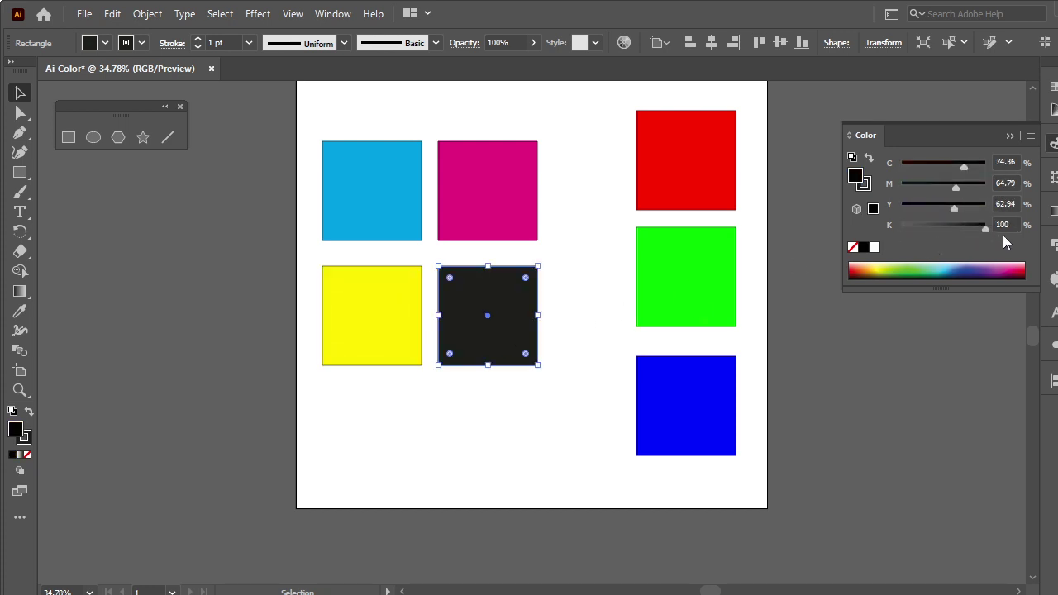
pyautogui.moveTo(953, 210); pyautogui.dragTo(887, 208)
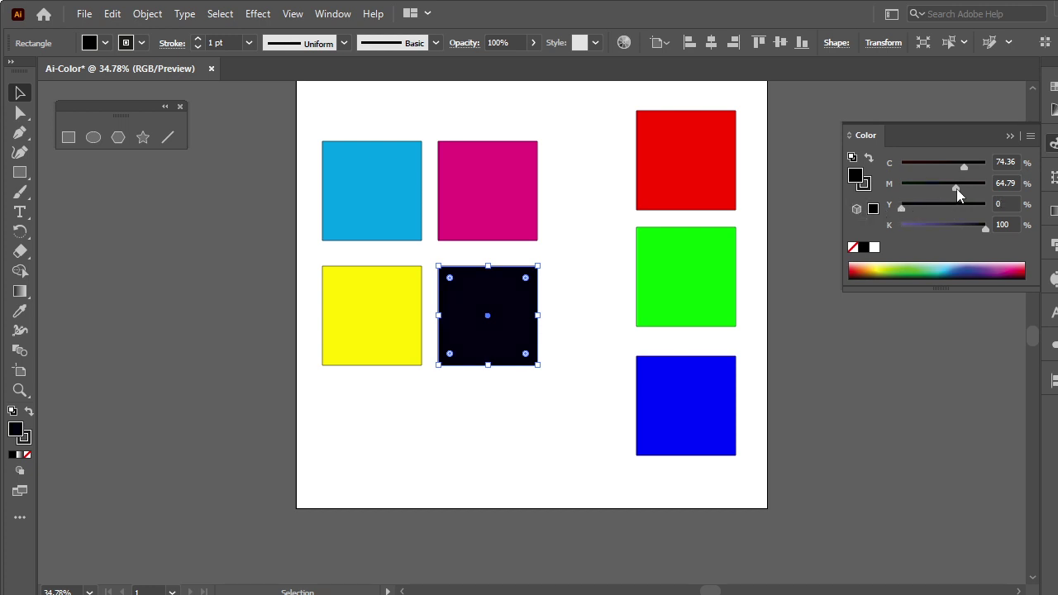
pyautogui.moveTo(955, 186); pyautogui.dragTo(862, 195)
pyautogui.moveTo(964, 165); pyautogui.dragTo(899, 165)
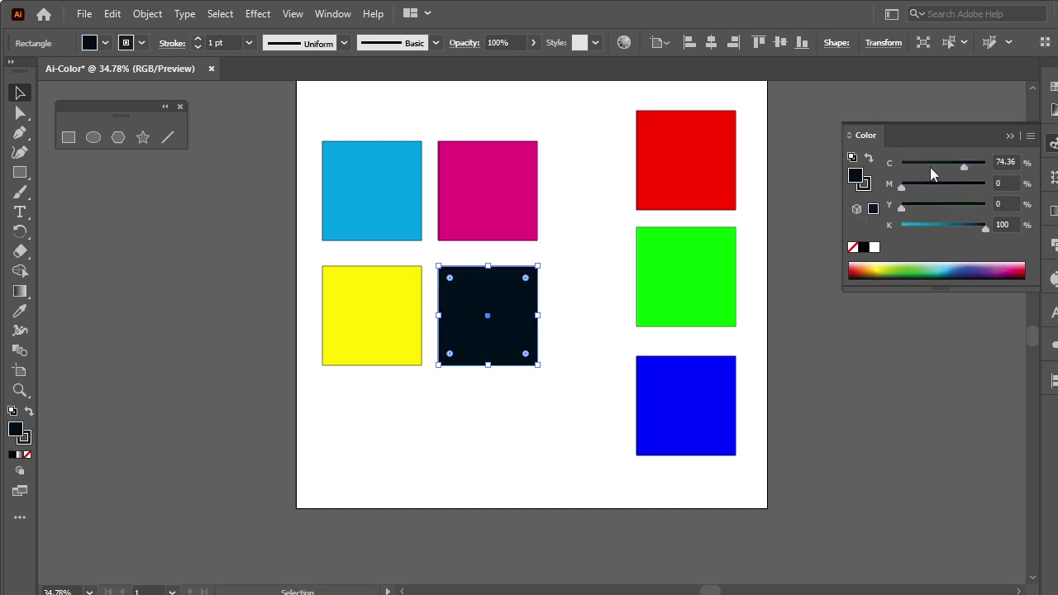
# Deselect and return the Color panel to RGB, reading 29, 29, 27
pyautogui.click(568, 366)
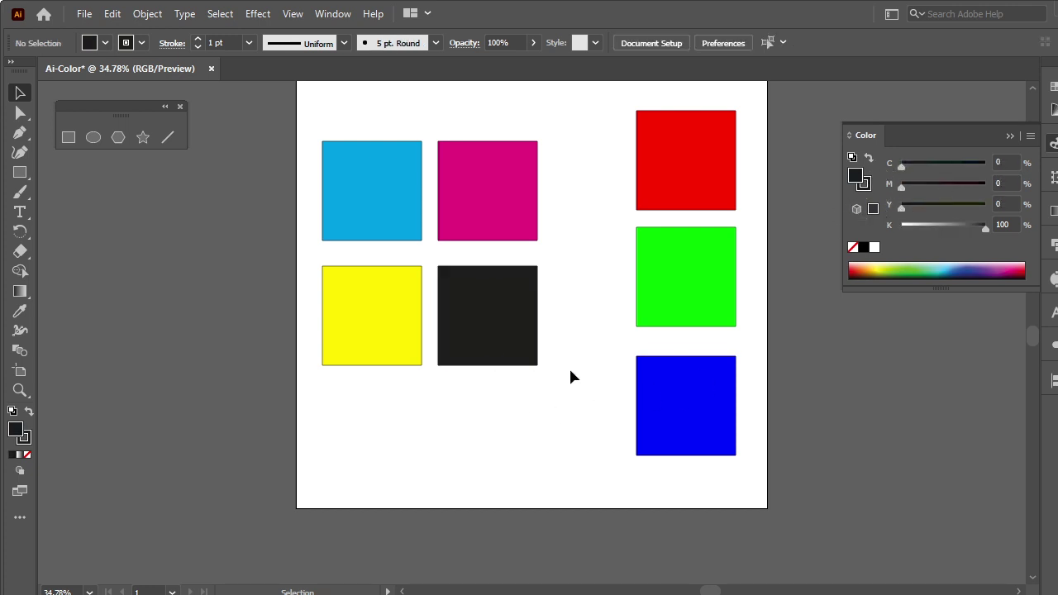
pyautogui.click(1030, 136)
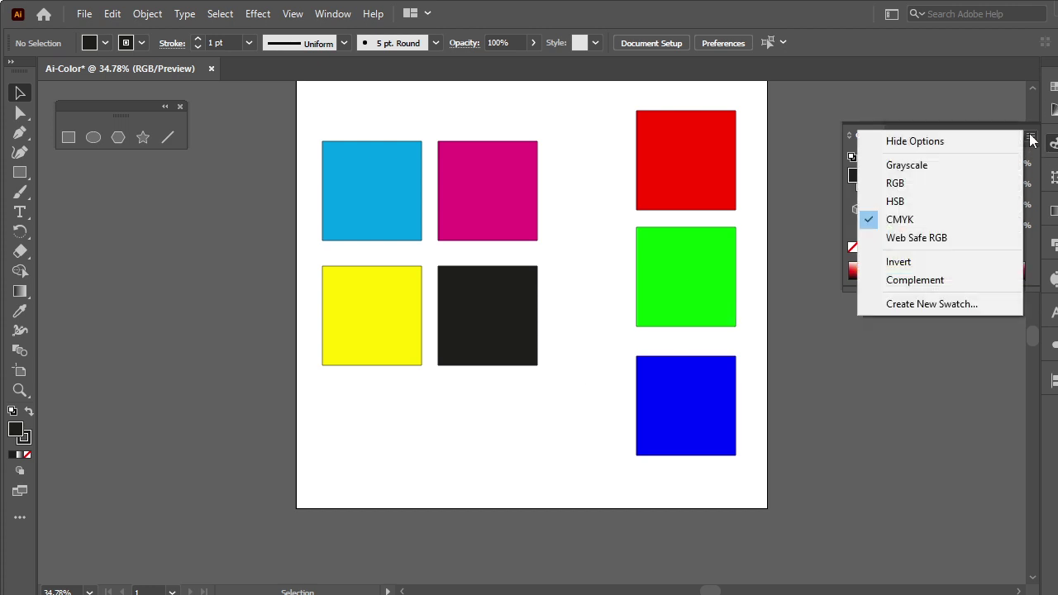
pyautogui.click(907, 183)
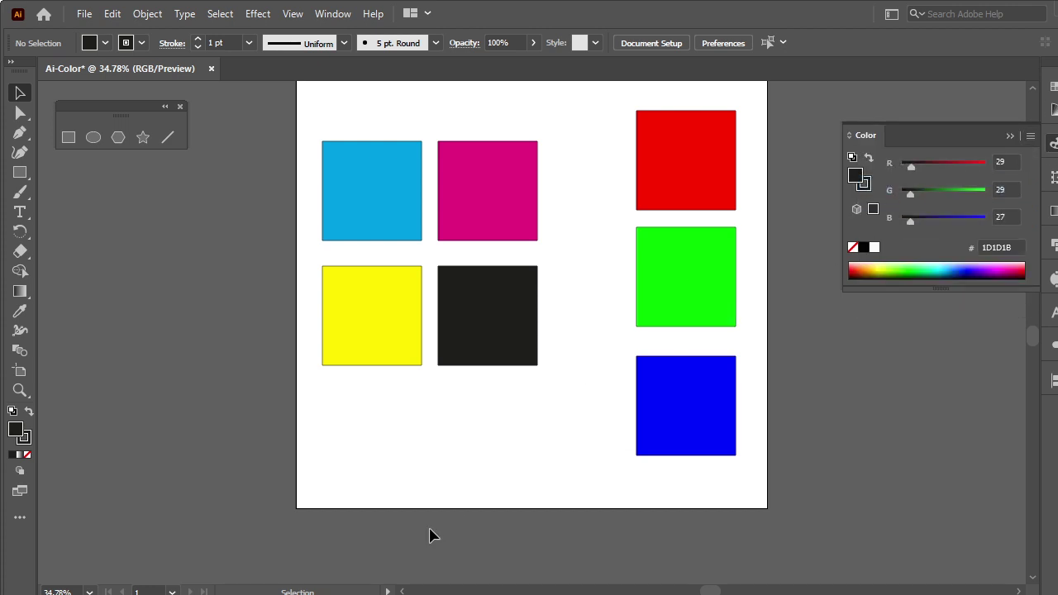
# Admit the waiting participant into the Google Meet call and return to Illustrator
pyautogui.click(211, 541)
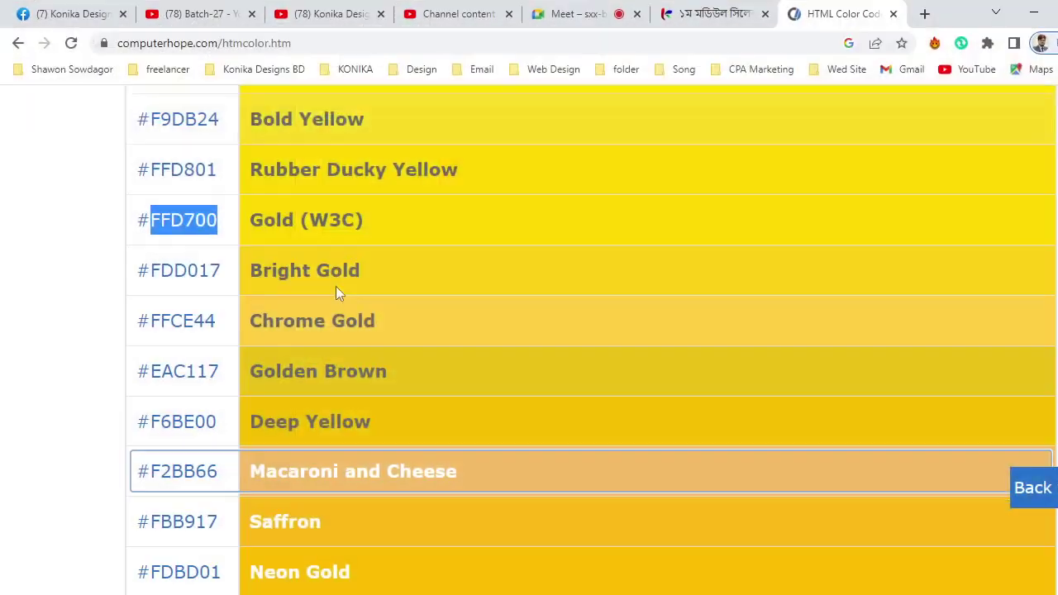
pyautogui.click(570, 14)
pyautogui.click(735, 180)
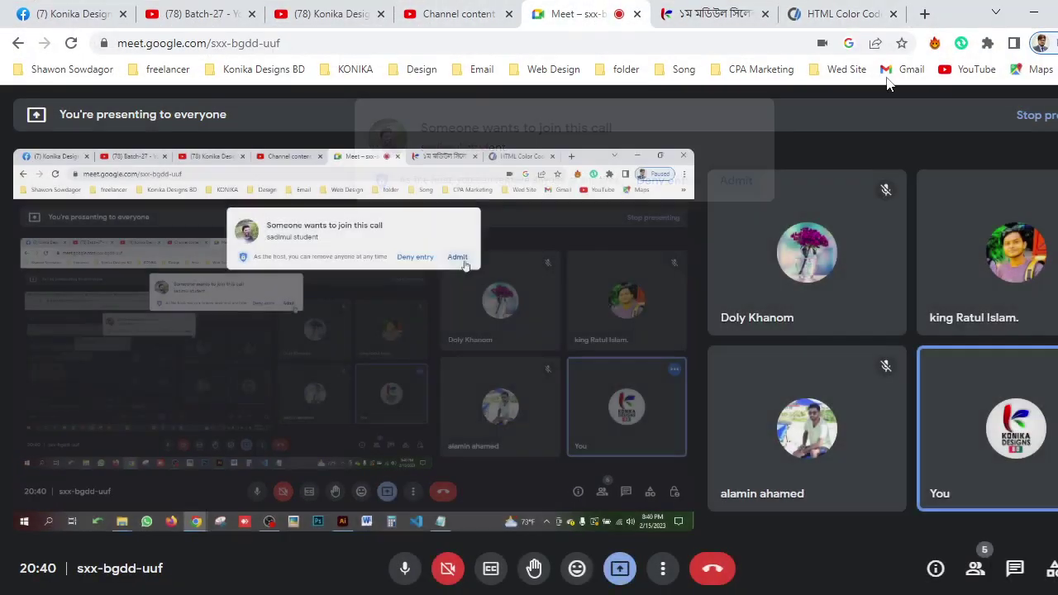
pyautogui.hotkey('alt', 'Tab')
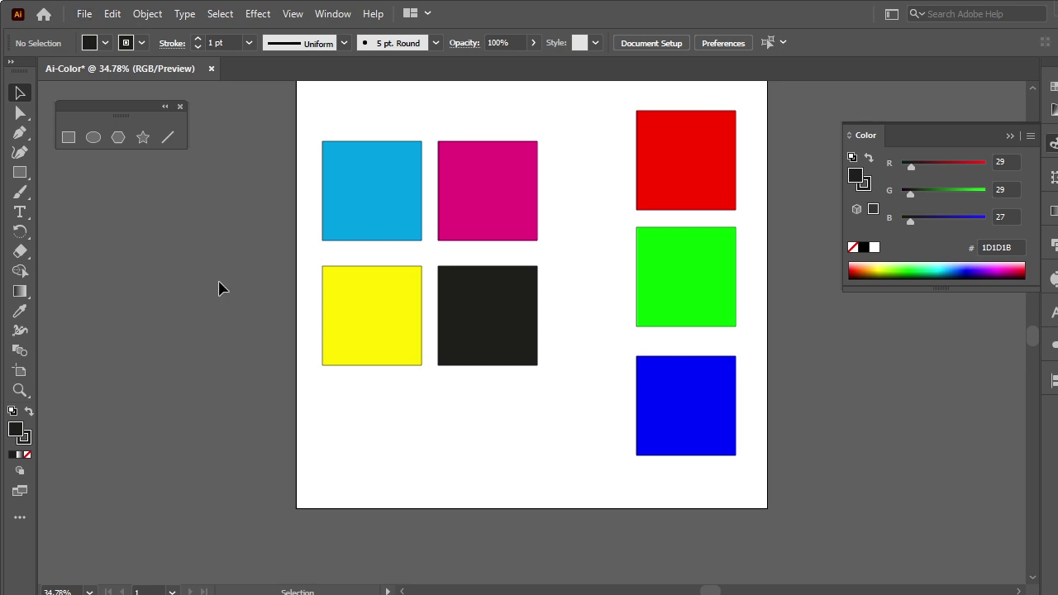
# Scroll the canvas up slightly and bring the OBS Studio window to the front
pyautogui.scroll(1, 229, 303)
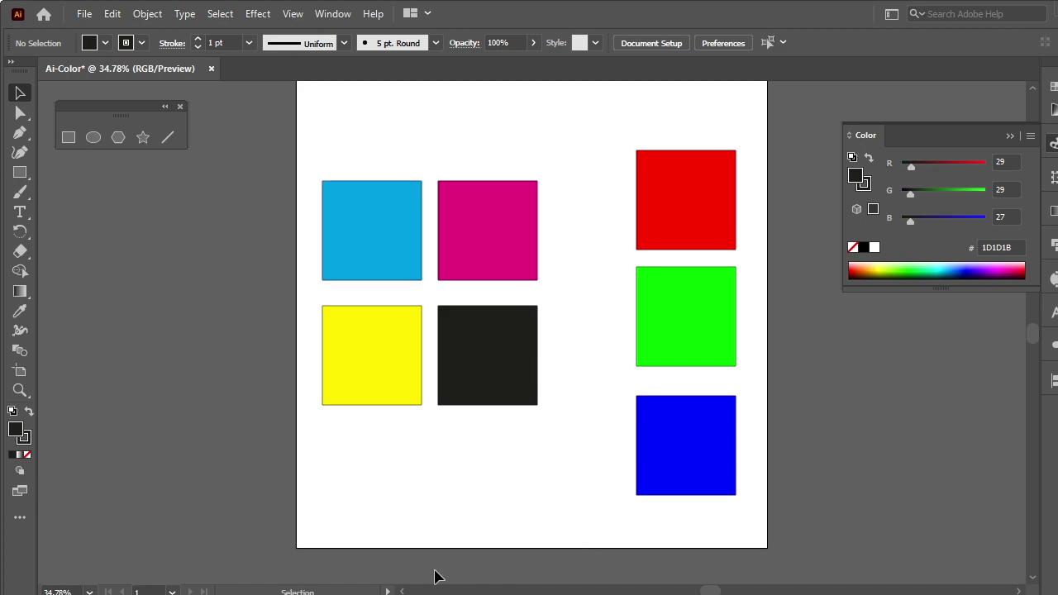
pyautogui.hotkey('alt', 'Tab')
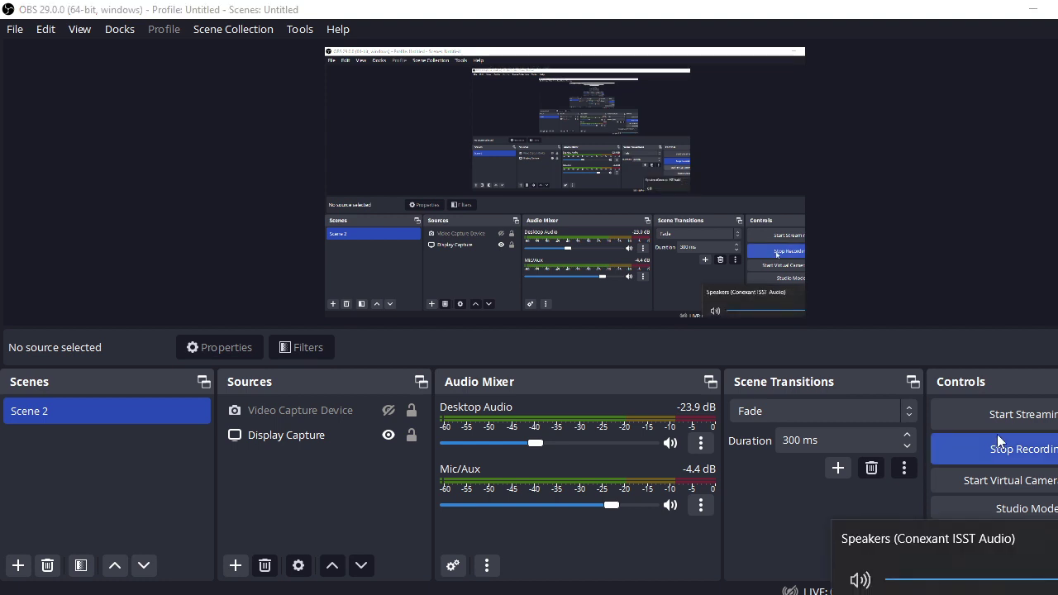
# Toggle audio output to Headphones and back to Speakers, then select the blue square (0000FF)
pyautogui.click(993, 550)
pyautogui.click(969, 504)
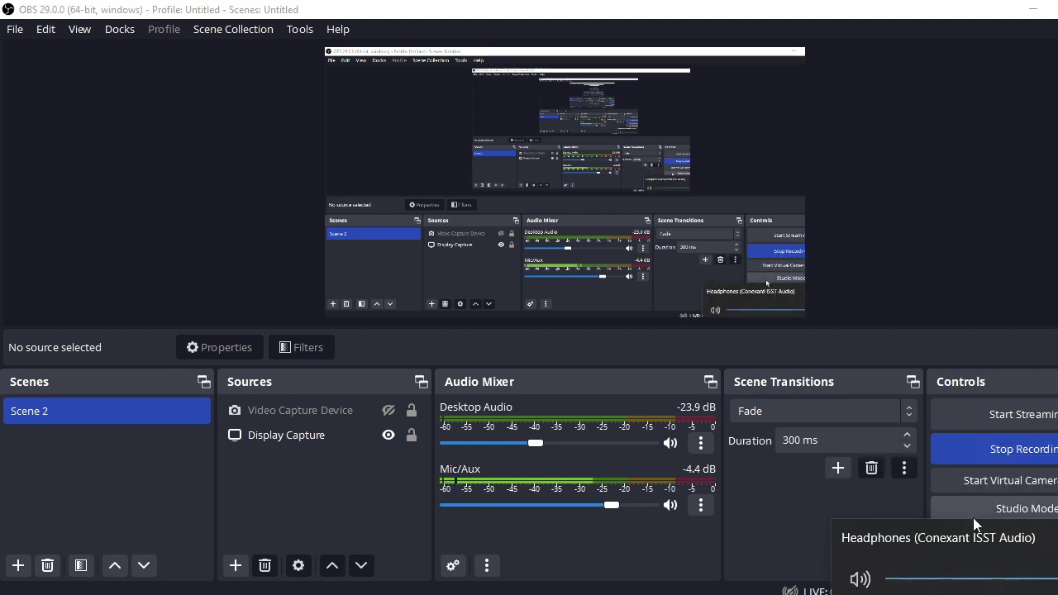
pyautogui.click(995, 538)
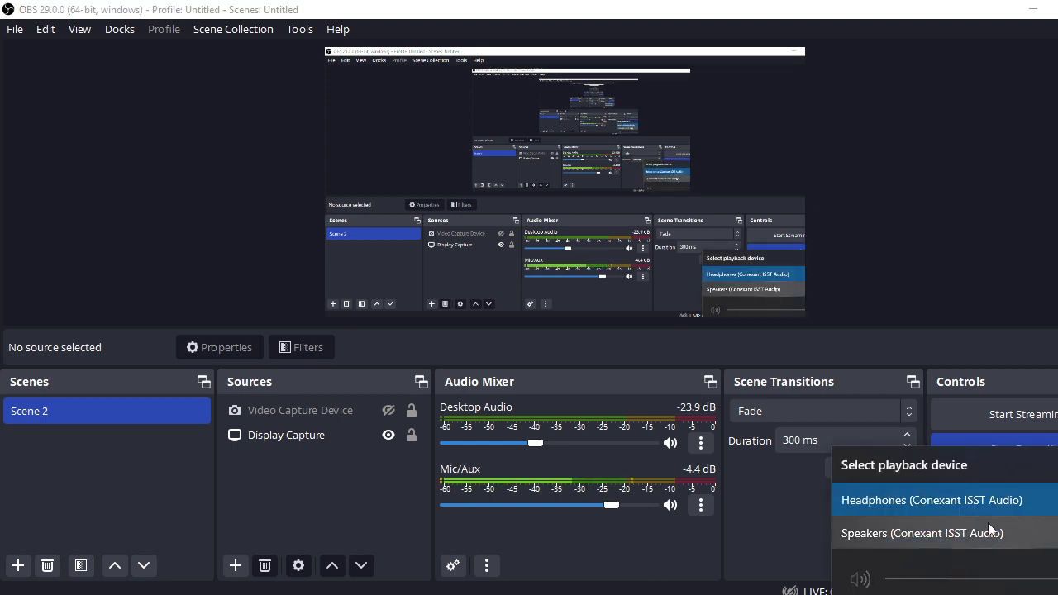
pyautogui.click(778, 503)
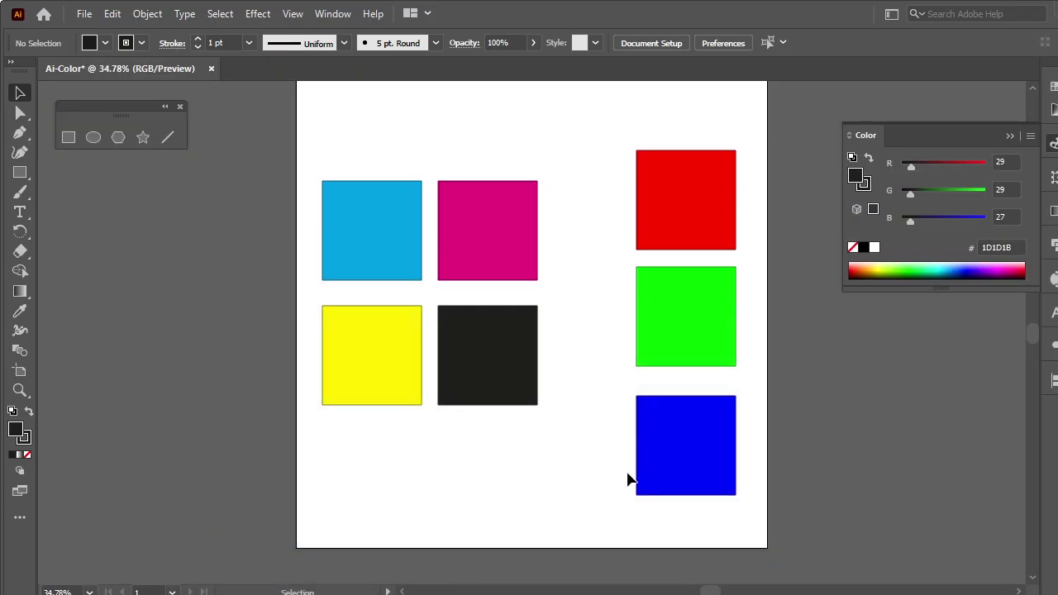
pyautogui.click(695, 466)
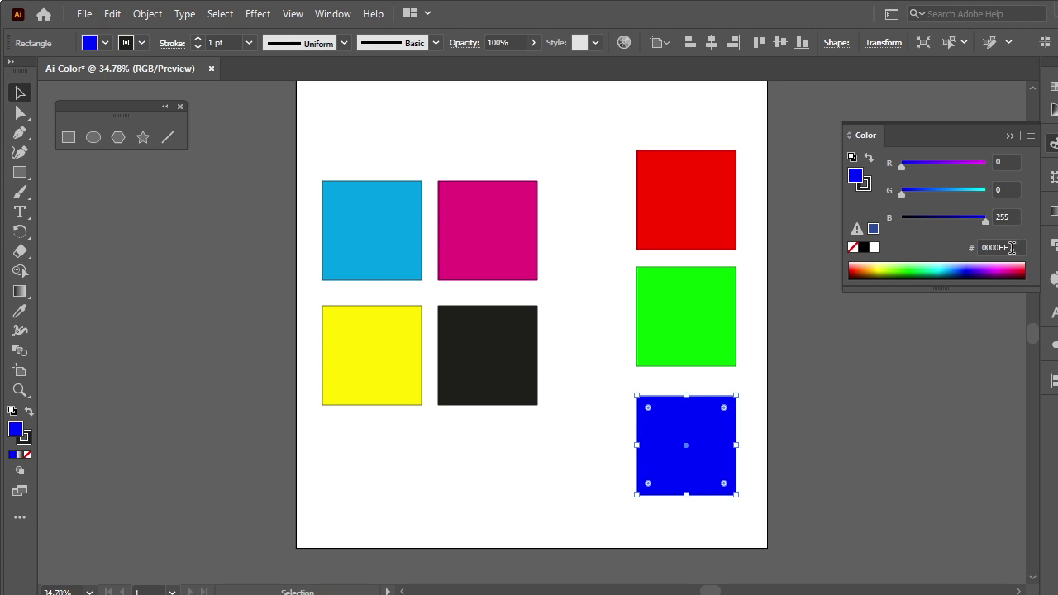
# Read each square's hex value: 00FF00, FF0000, 009FE3, E6007E, FFED00 and 1D1D1B
pyautogui.click(708, 343)
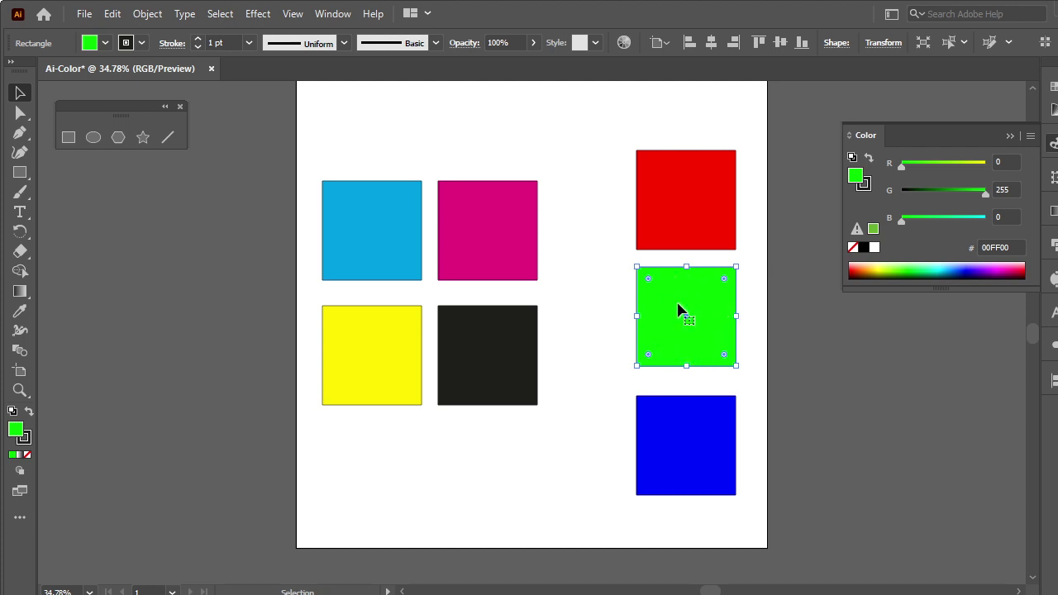
pyautogui.click(686, 206)
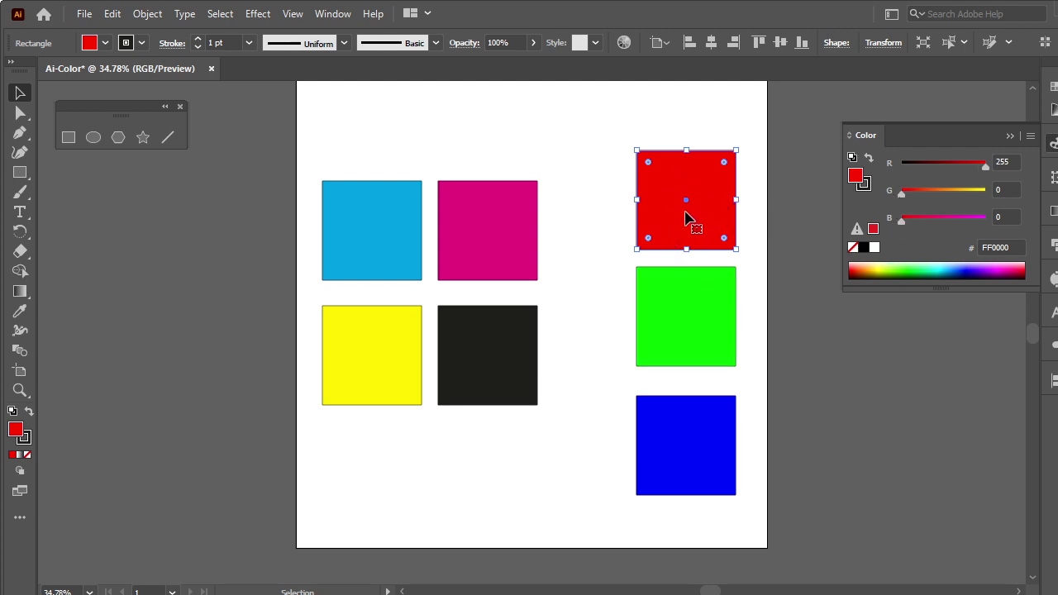
pyautogui.click(405, 236)
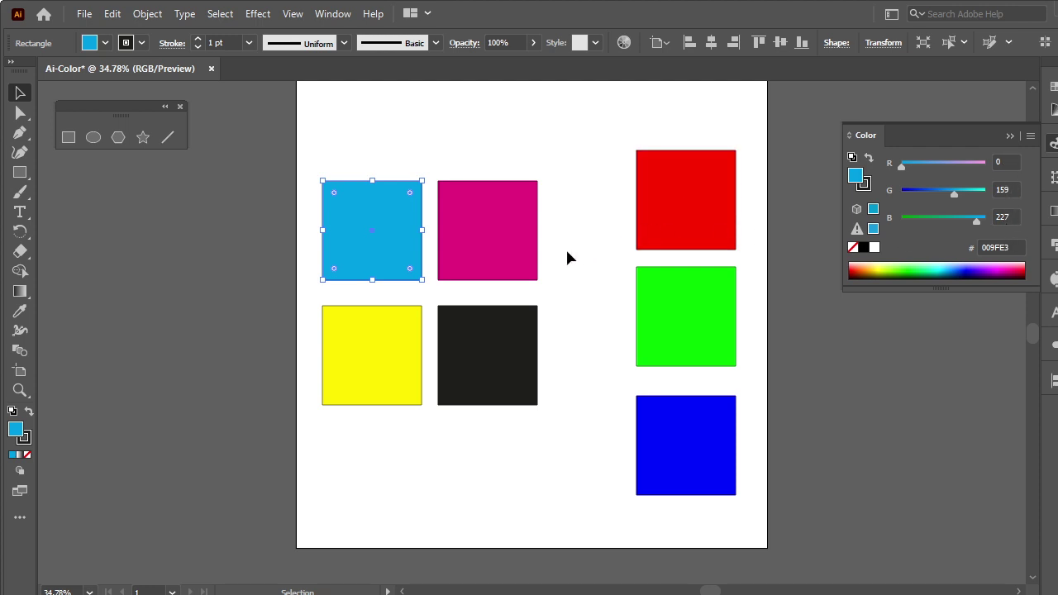
pyautogui.click(531, 252)
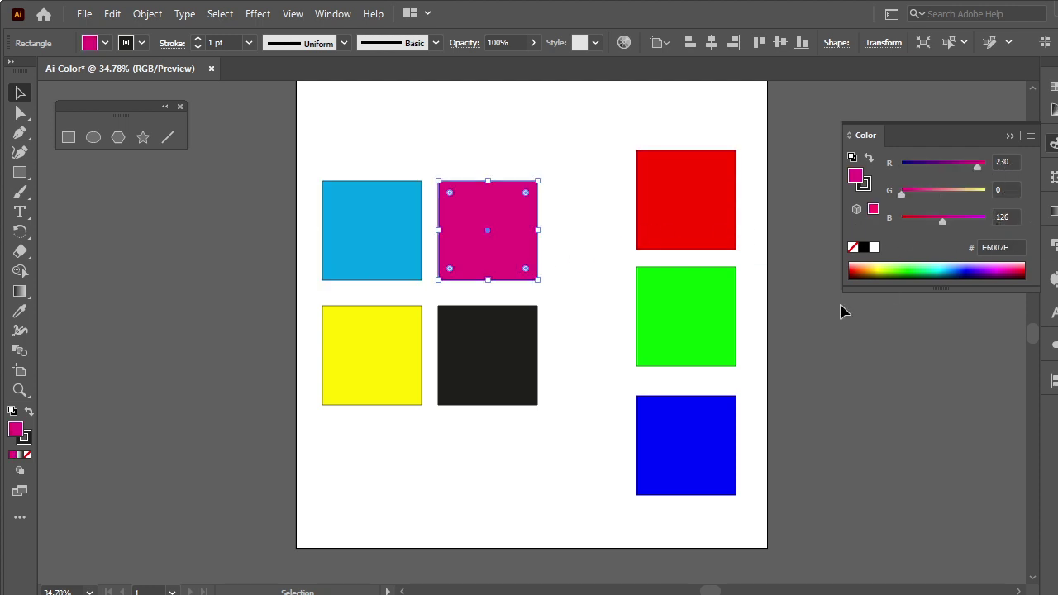
pyautogui.click(380, 355)
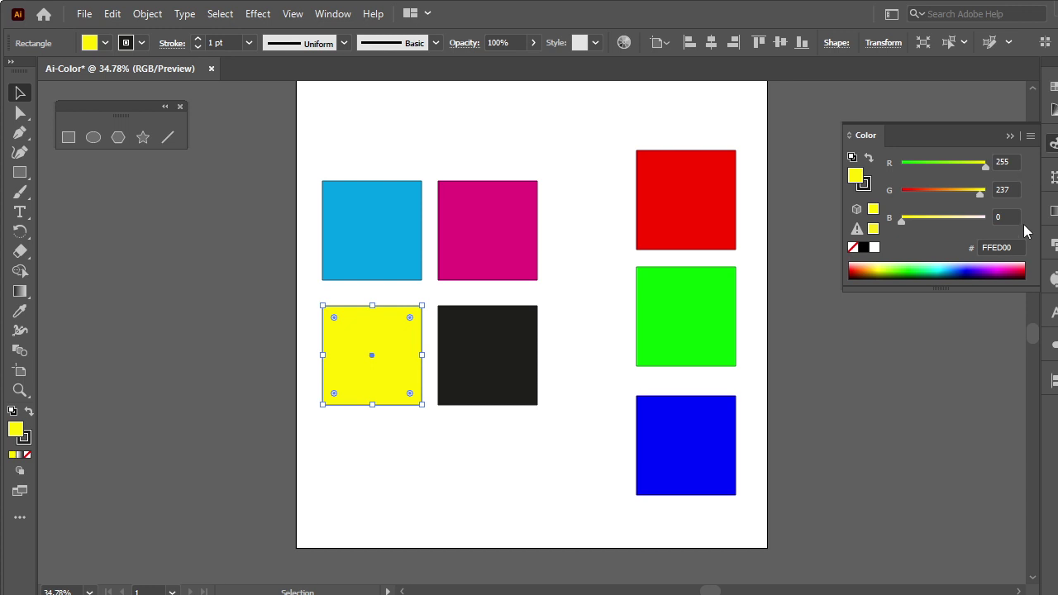
pyautogui.click(496, 360)
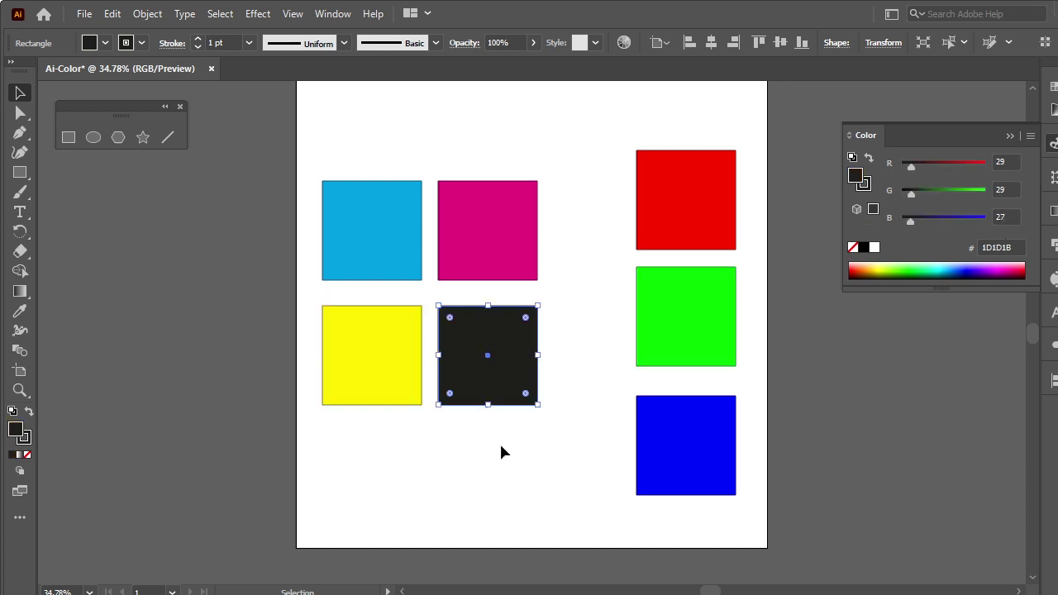
# Switch the Color panel to CMYK, showing black as C 74.36, M 64.79, Y 62.94, K 81.3
pyautogui.click(1030, 136)
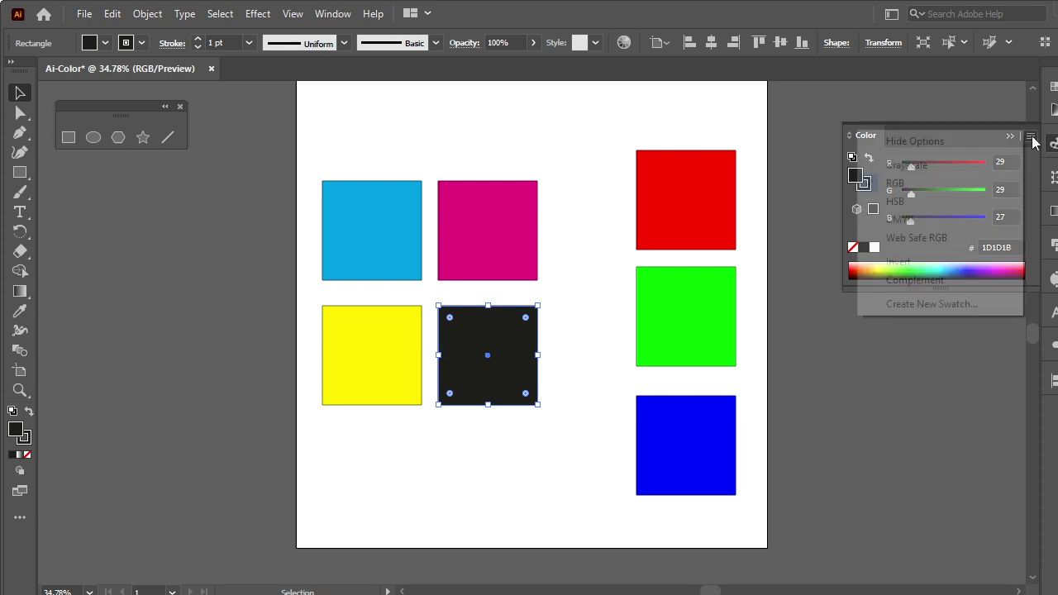
pyautogui.click(923, 220)
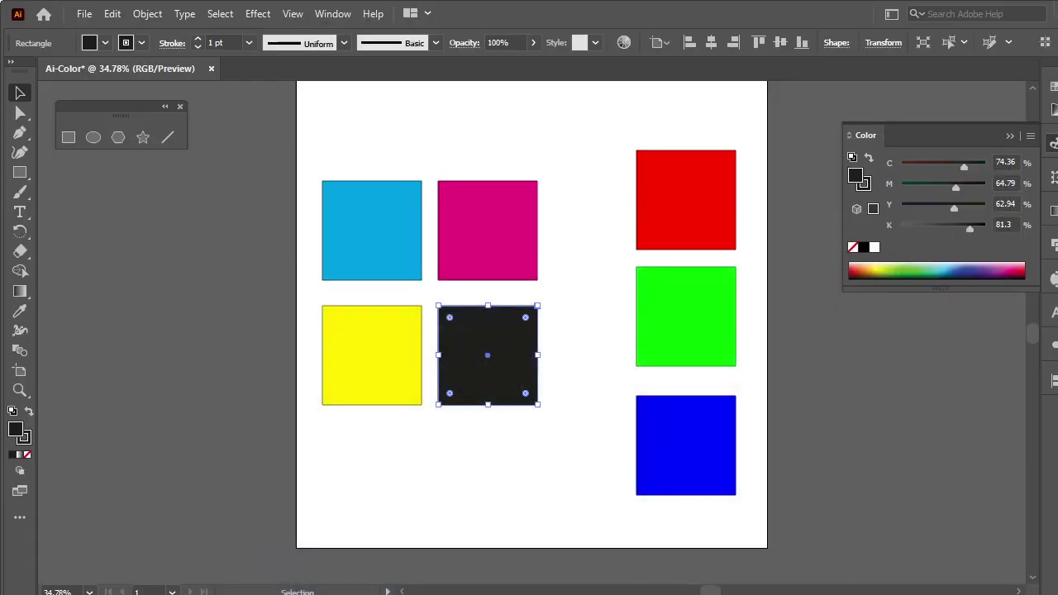
# Scroll Computer Hope's HTML colour chart down to the pink shades and select its page address
pyautogui.moveTo(196, 520)
pyautogui.click(211, 529)
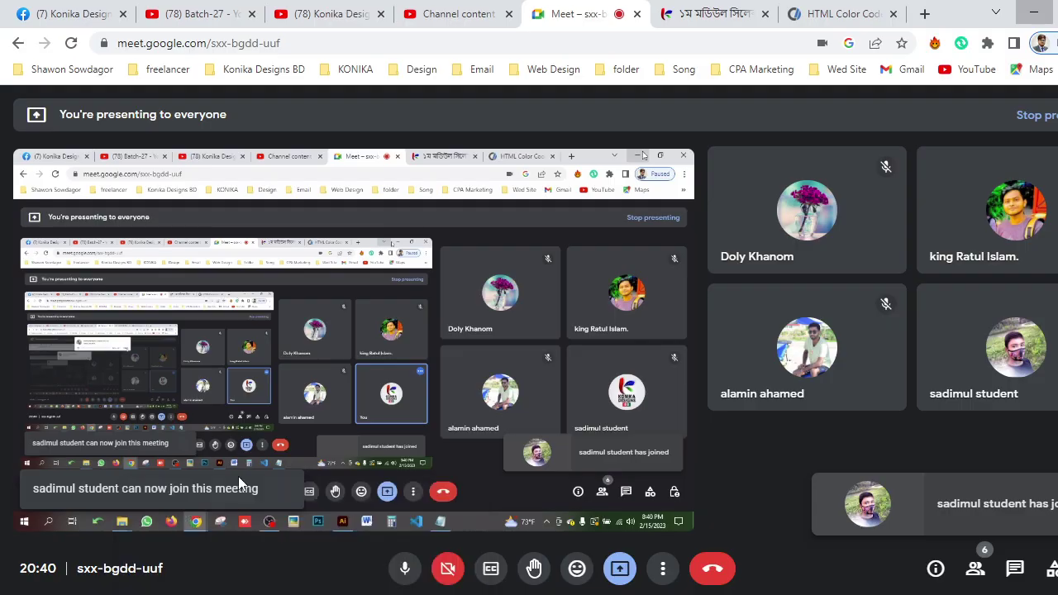
pyautogui.click(871, 10)
pyautogui.scroll(-1, 522, 328)
pyautogui.scroll(-5, 521, 328)
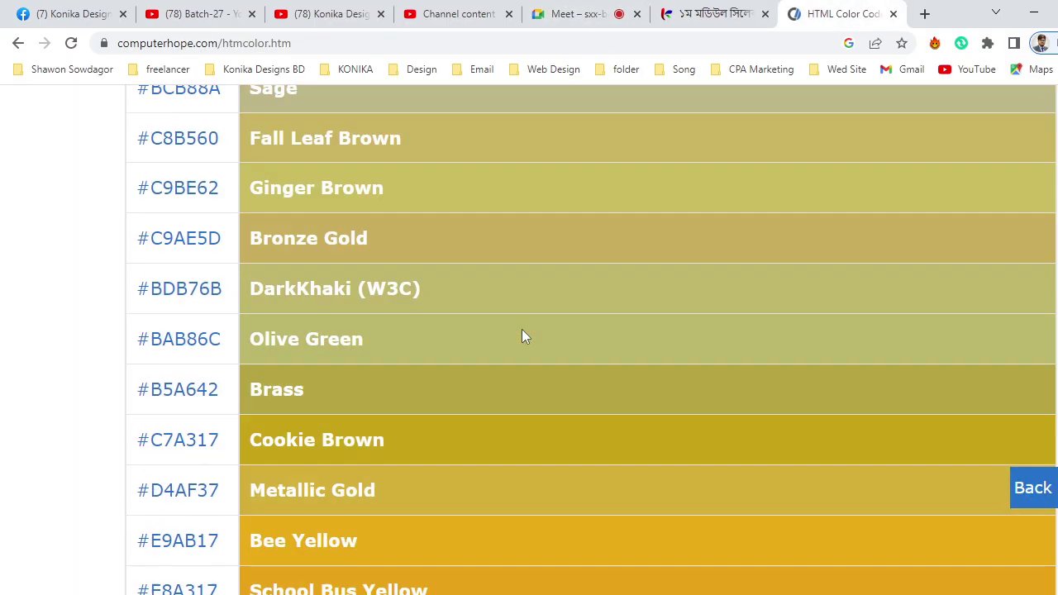
pyautogui.scroll(-5, 522, 330)
pyautogui.scroll(-5, 521, 338)
pyautogui.scroll(-1, 447, 382)
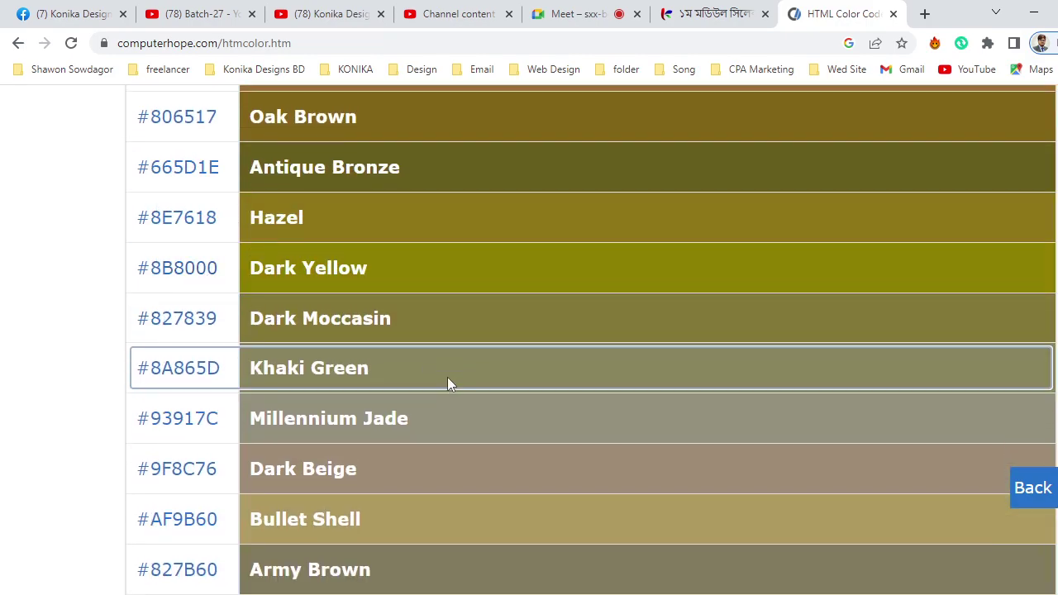
pyautogui.scroll(-5, 447, 382)
pyautogui.scroll(-5, 447, 377)
pyautogui.scroll(-5, 449, 381)
pyautogui.scroll(-5, 447, 380)
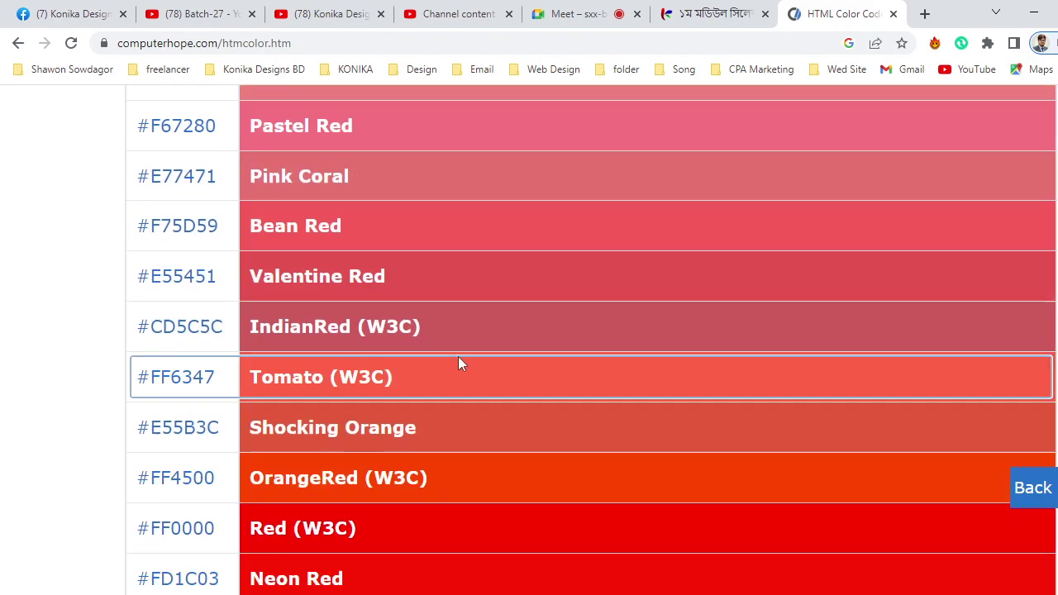
pyautogui.scroll(-5, 458, 356)
pyautogui.scroll(-5, 461, 348)
pyautogui.scroll(-5, 462, 345)
pyautogui.scroll(-5, 463, 345)
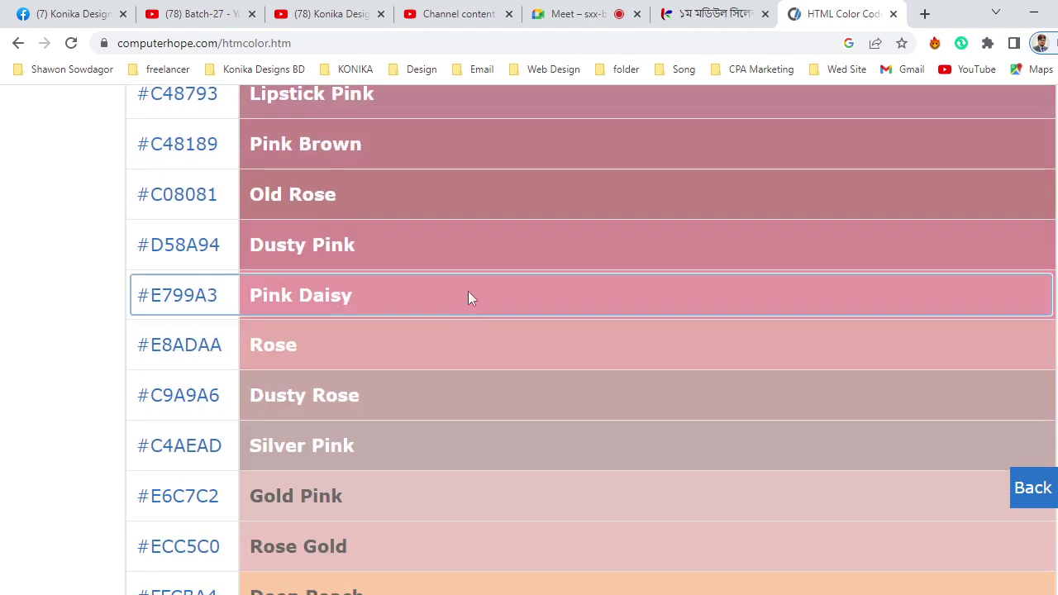
pyautogui.click(404, 44)
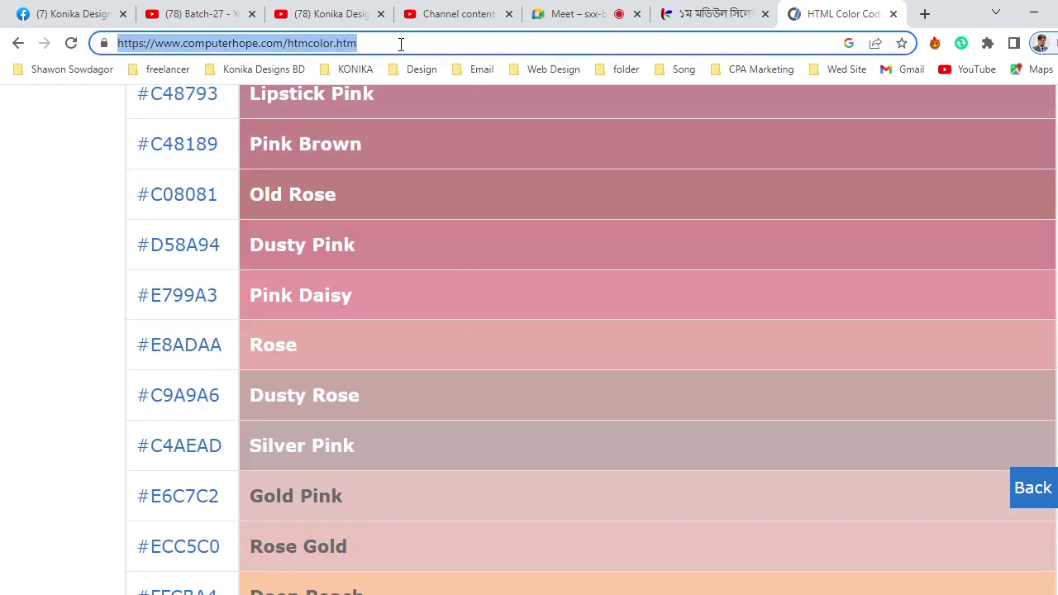
pyautogui.click(54, 9)
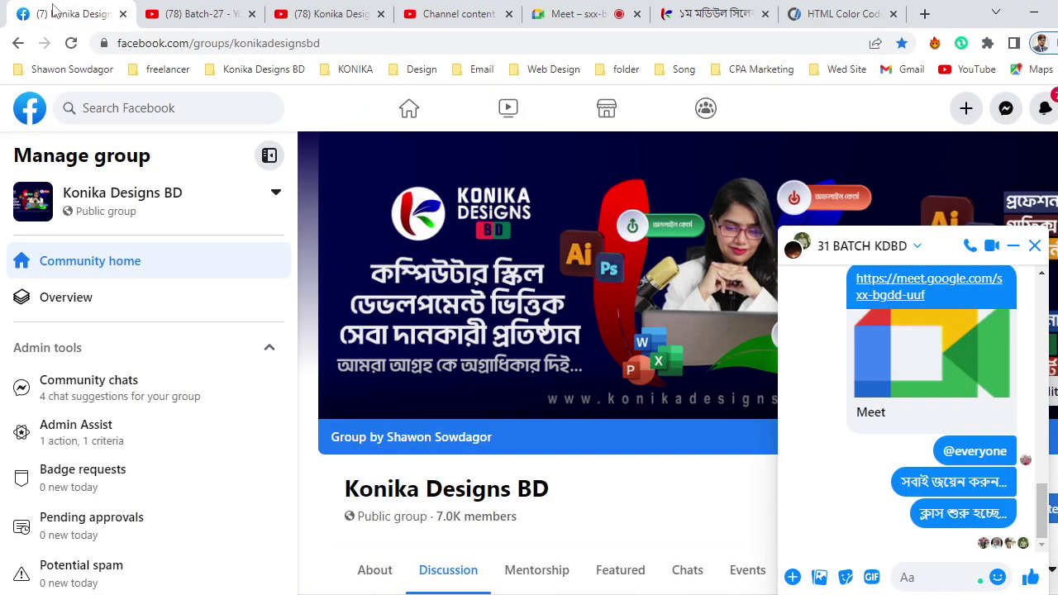
pyautogui.click(931, 579)
pyautogui.write('https://www.computerhope.com/htmcolor.htm')
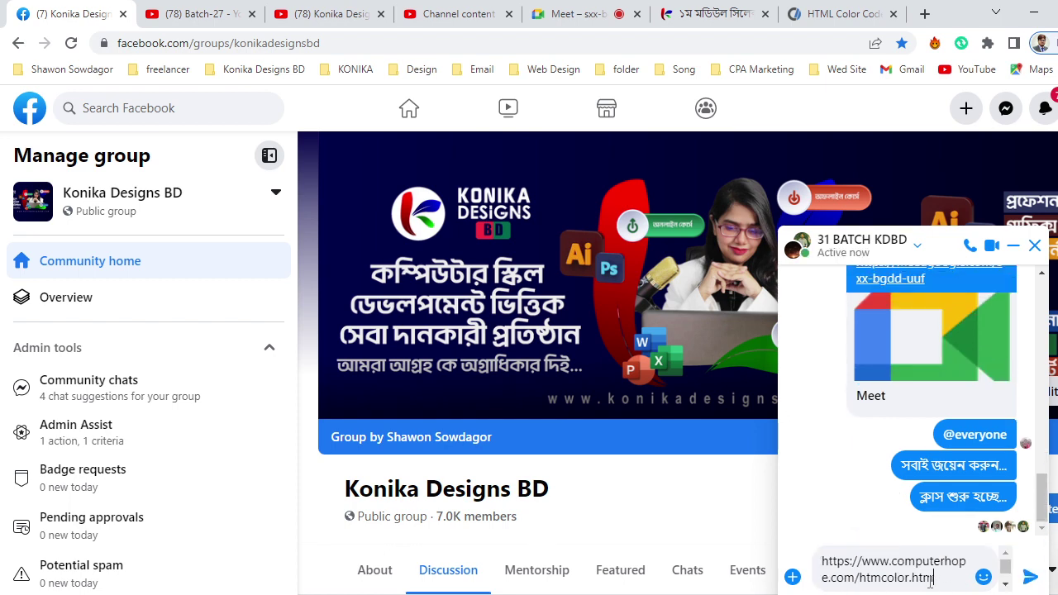
pyautogui.press('Return')
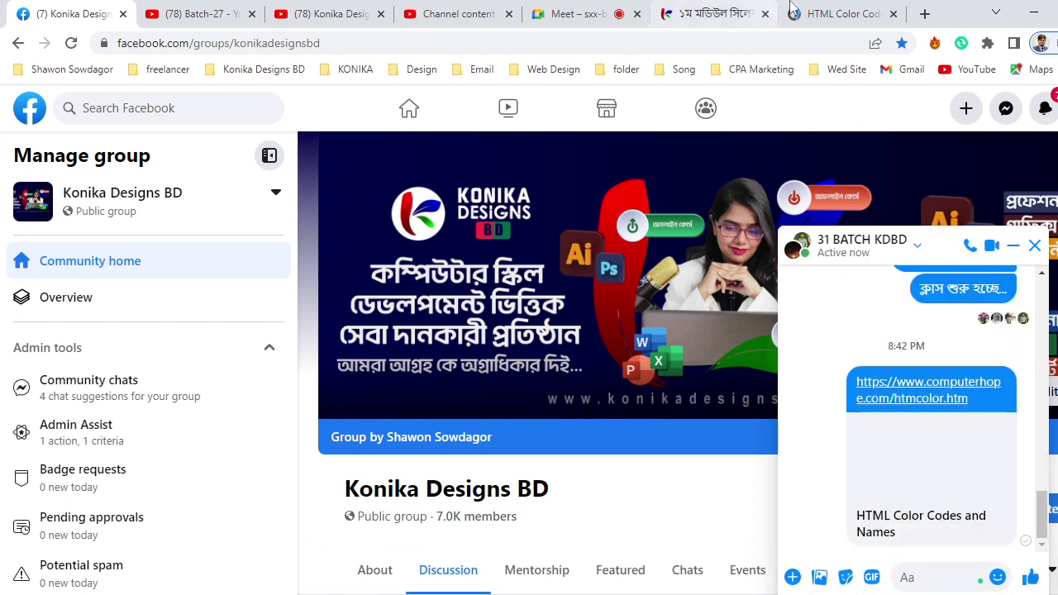
pyautogui.click(839, 13)
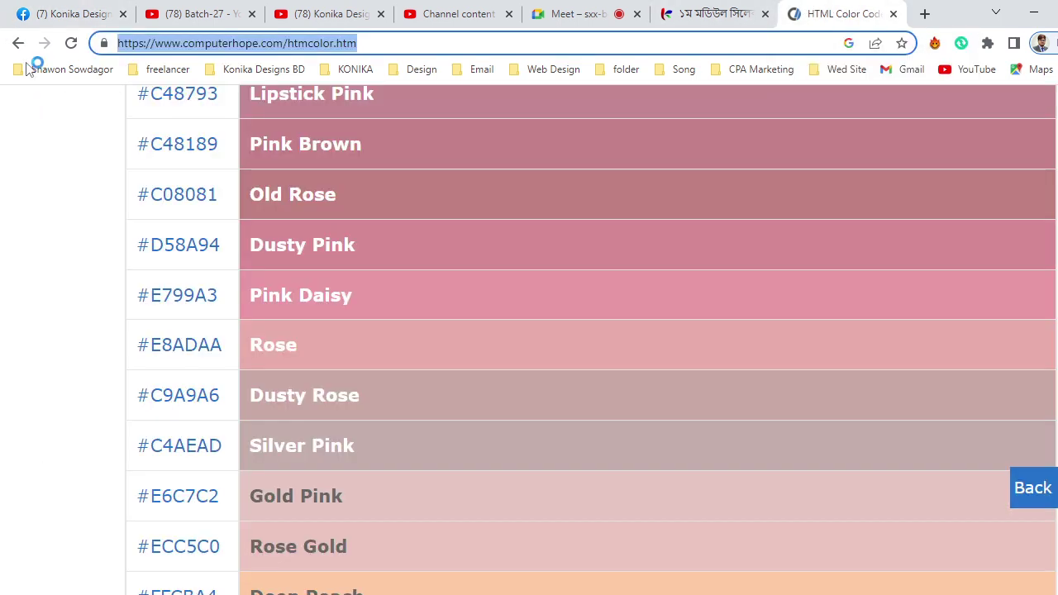
# Return to the 'color code' results and open the W3Schools HTML Color Picker result
pyautogui.click(18, 43)
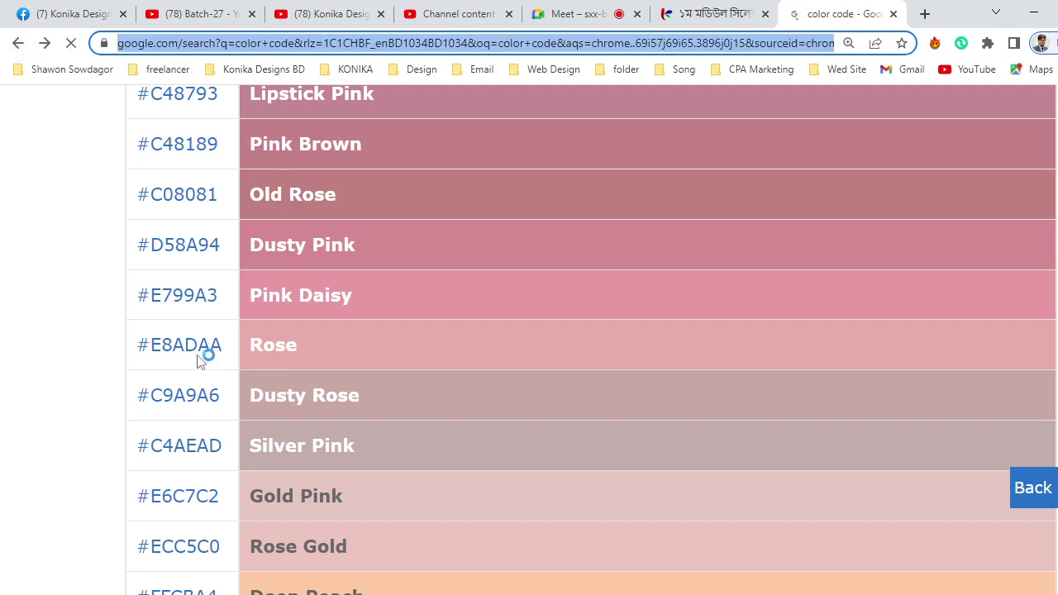
pyautogui.scroll(-5, 284, 327)
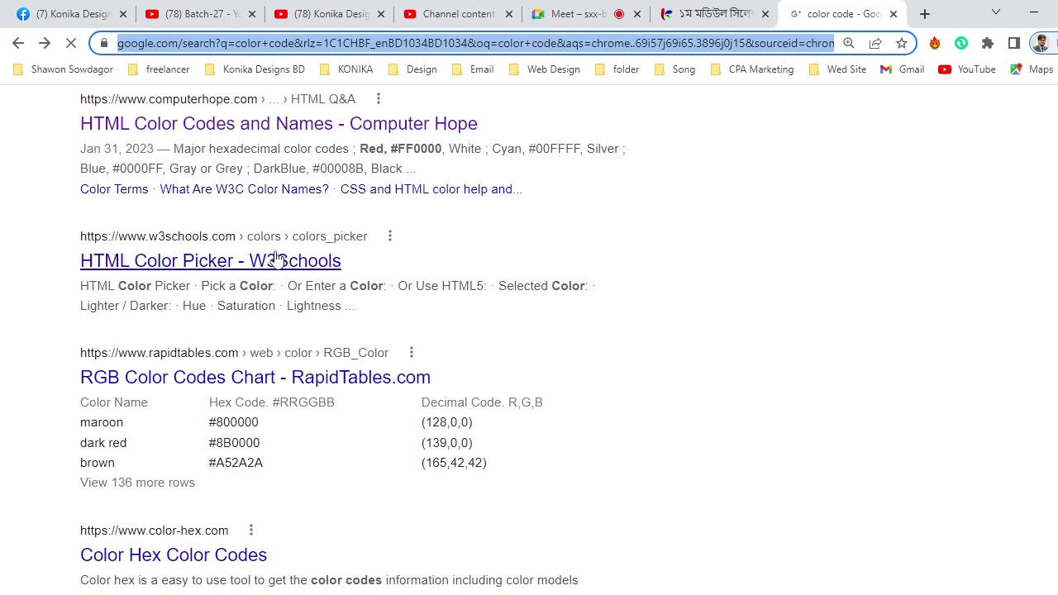
pyautogui.scroll(-1, 278, 257)
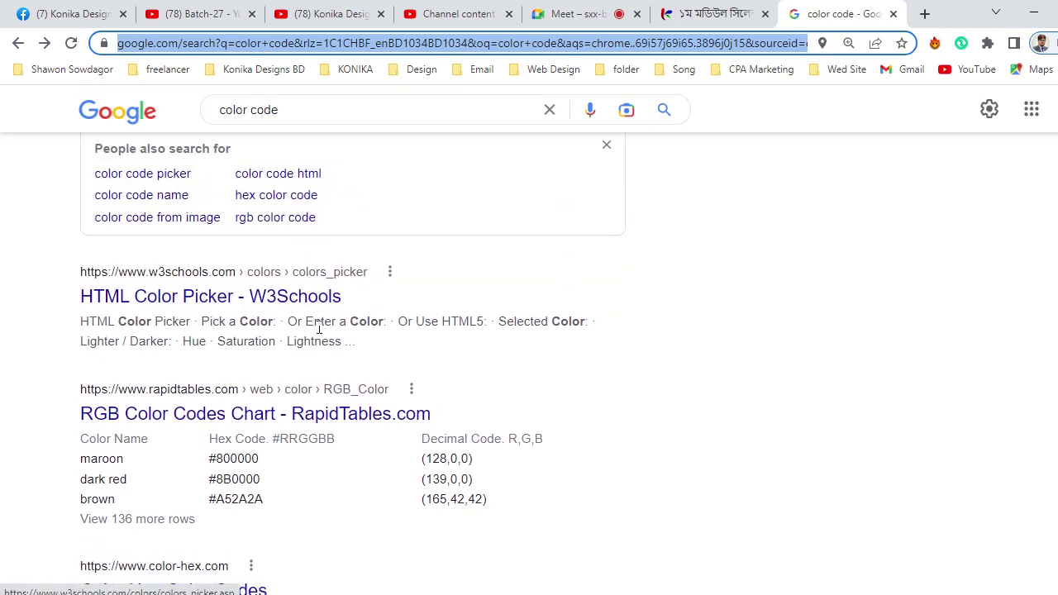
pyautogui.click(302, 305)
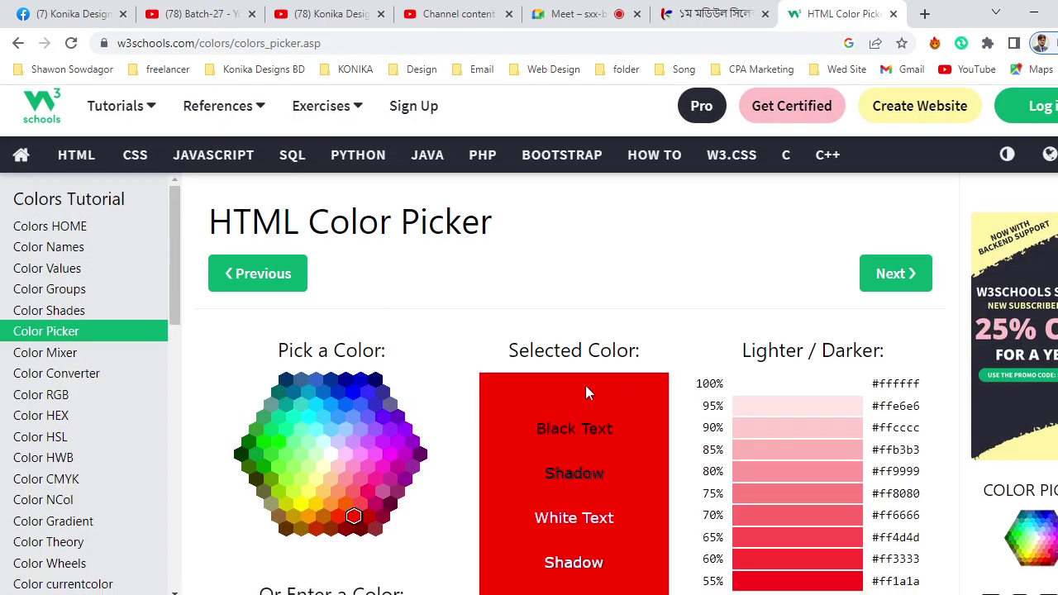
# Scroll through red's Hue and Saturation tables and highlight the 255 in rgb(255, 0, 0)
pyautogui.scroll(-3, 585, 385)
pyautogui.scroll(-1, 793, 261)
pyautogui.scroll(1, 795, 281)
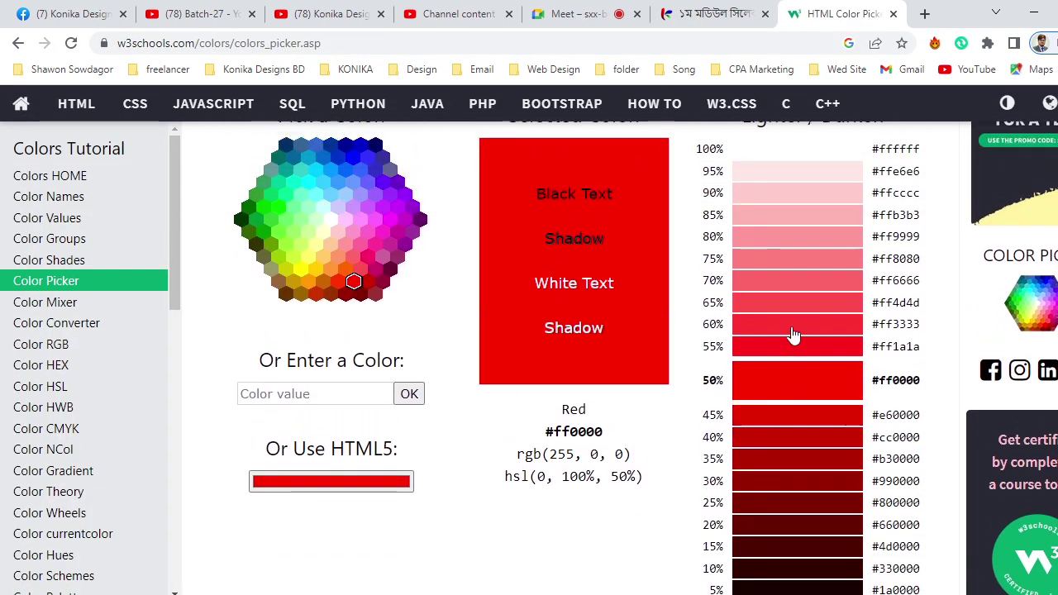
pyautogui.scroll(1, 791, 331)
pyautogui.scroll(-2, 791, 327)
pyautogui.scroll(-2, 791, 330)
pyautogui.scroll(-1, 794, 336)
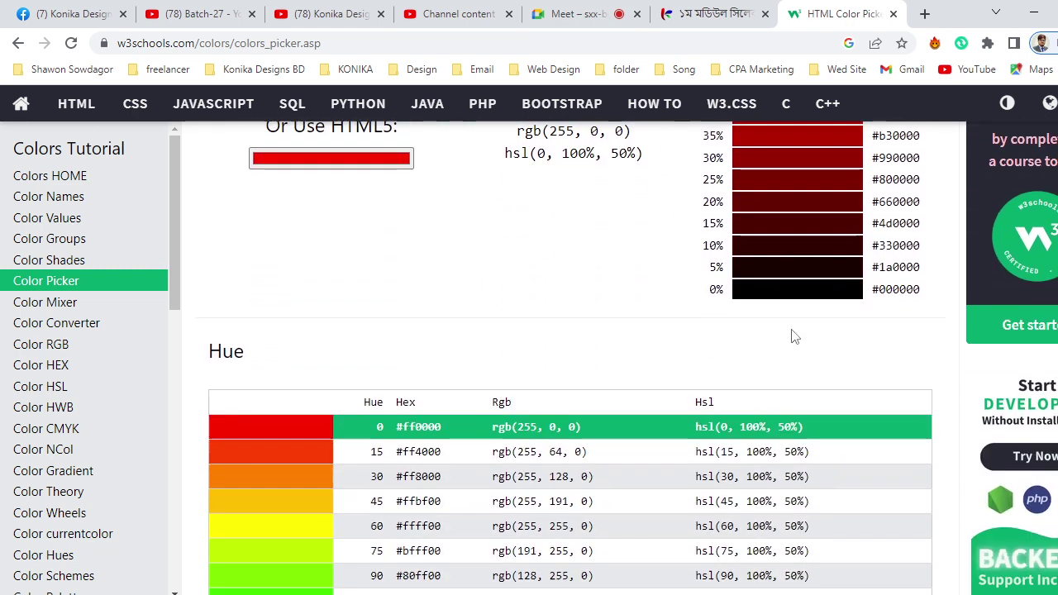
pyautogui.scroll(-1, 792, 322)
pyautogui.scroll(-2, 795, 268)
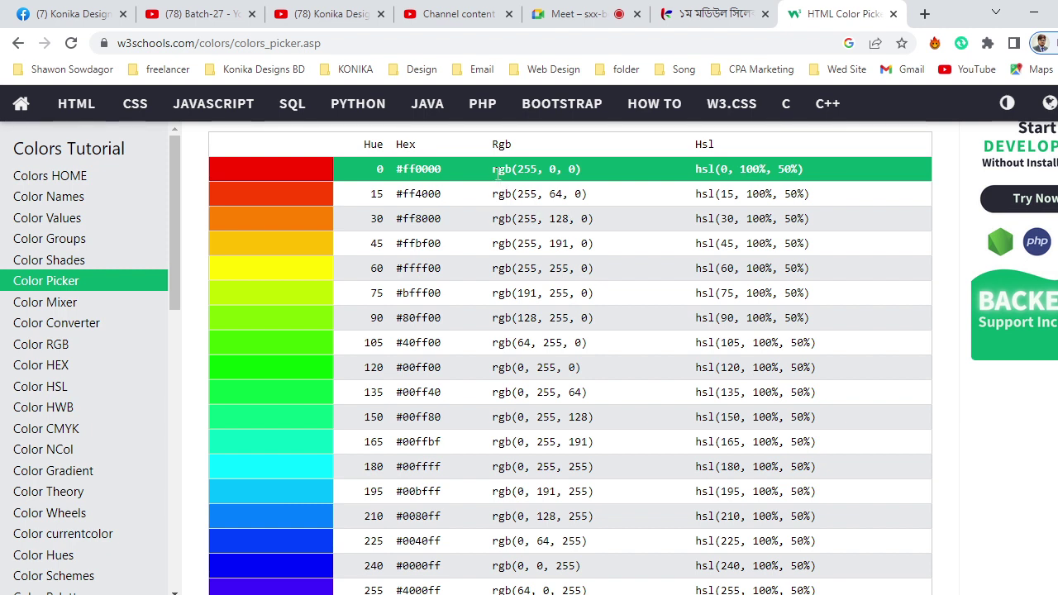
pyautogui.doubleClick(529, 169)
pyautogui.click(553, 173)
# Select the 40% Lightness row's values, rgb(179, 77, 77) and #b34d4d
pyautogui.scroll(-3, 506, 341)
pyautogui.scroll(-3, 506, 341)
pyautogui.scroll(-2, 506, 340)
pyautogui.scroll(-3, 505, 340)
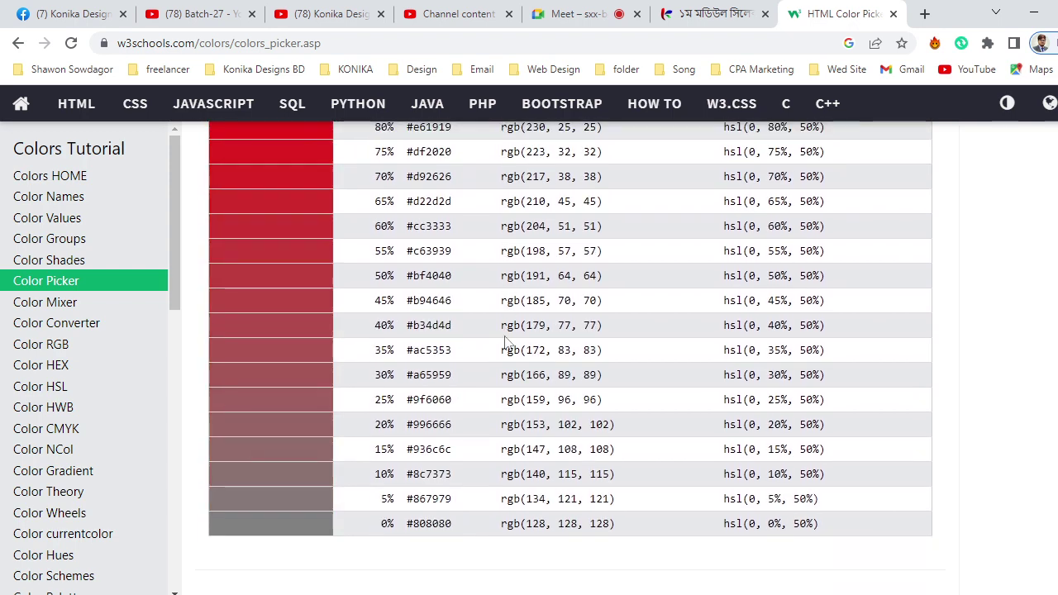
pyautogui.scroll(-2, 505, 341)
pyautogui.scroll(-2, 506, 340)
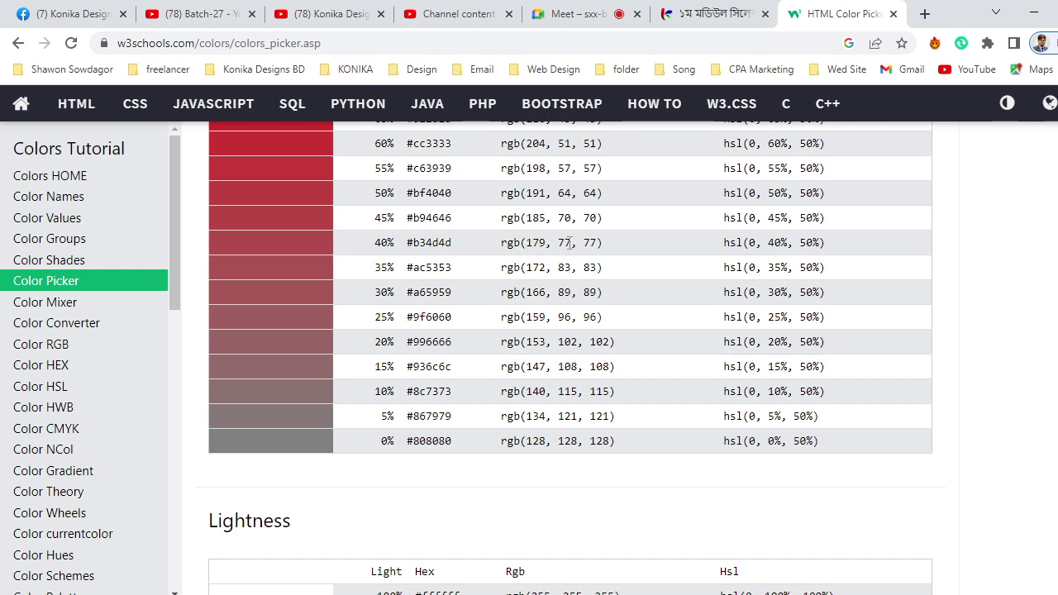
pyautogui.moveTo(614, 242); pyautogui.dragTo(499, 242)
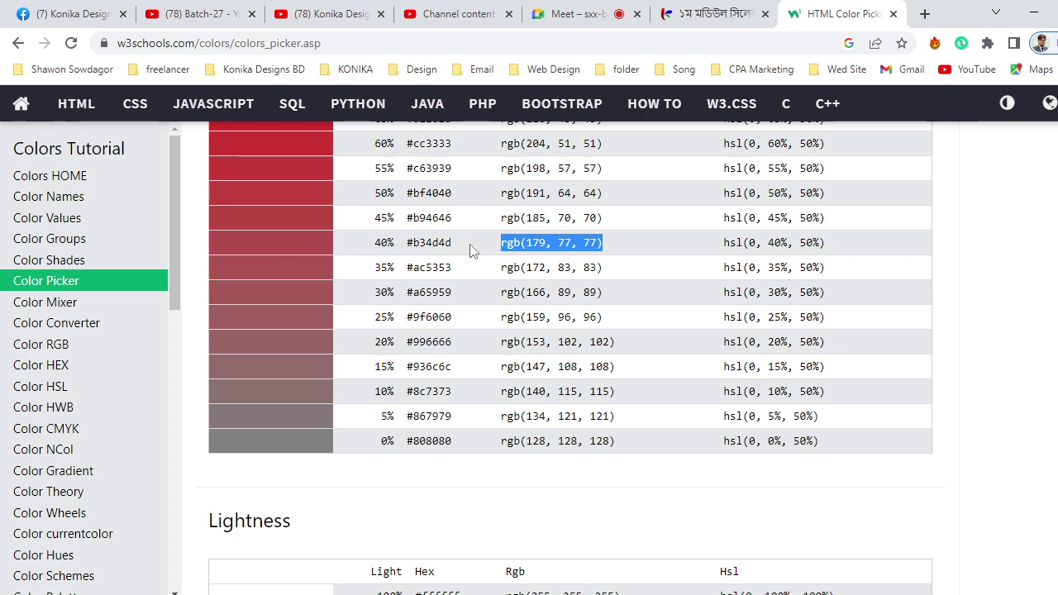
pyautogui.moveTo(464, 245); pyautogui.dragTo(405, 243)
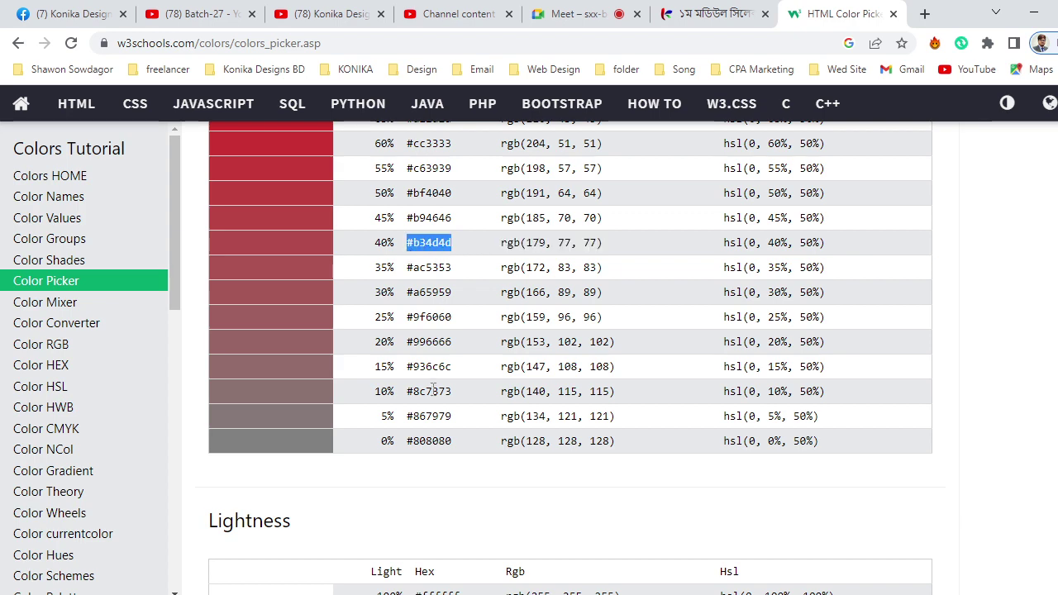
# Scroll through the remaining tables, then return to the Google search results
pyautogui.scroll(-5, 433, 390)
pyautogui.scroll(-1, 433, 390)
pyautogui.scroll(-5, 433, 389)
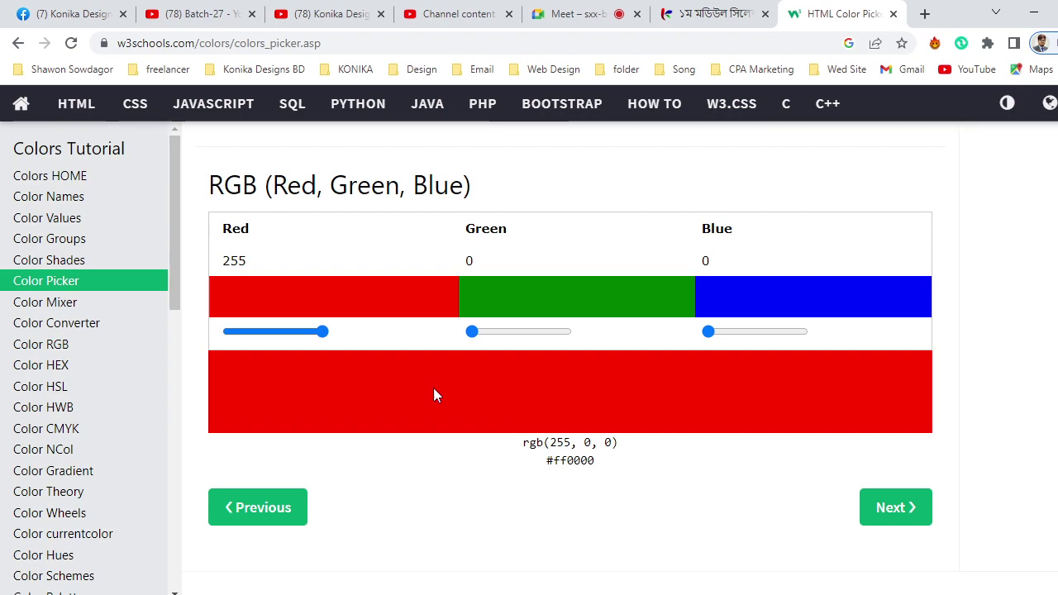
pyautogui.scroll(-2, 435, 395)
pyautogui.scroll(-2, 435, 395)
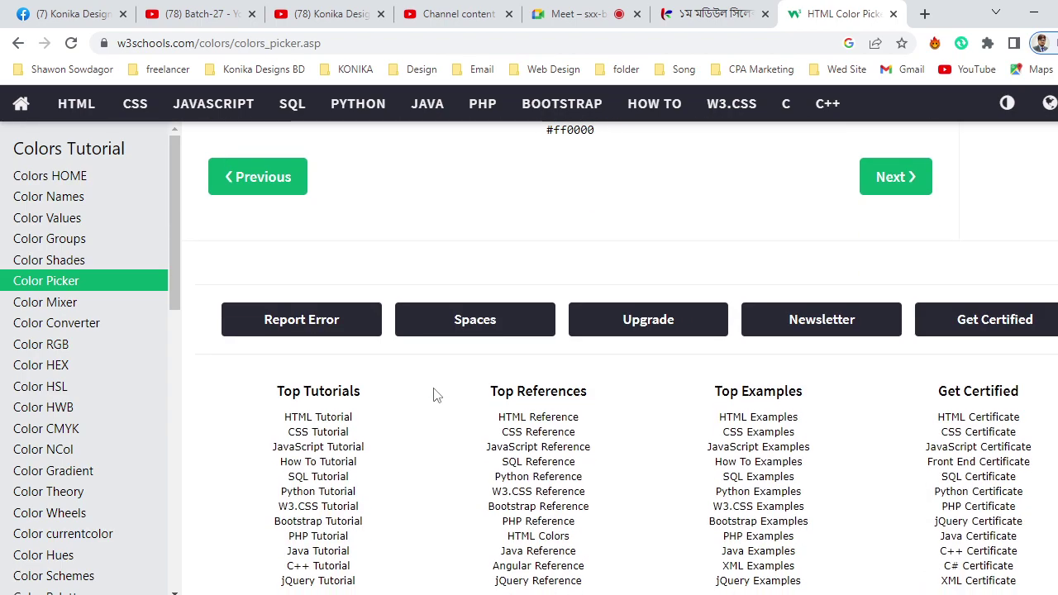
pyautogui.scroll(-2, 435, 395)
pyautogui.scroll(10, 438, 400)
pyautogui.scroll(10, 434, 398)
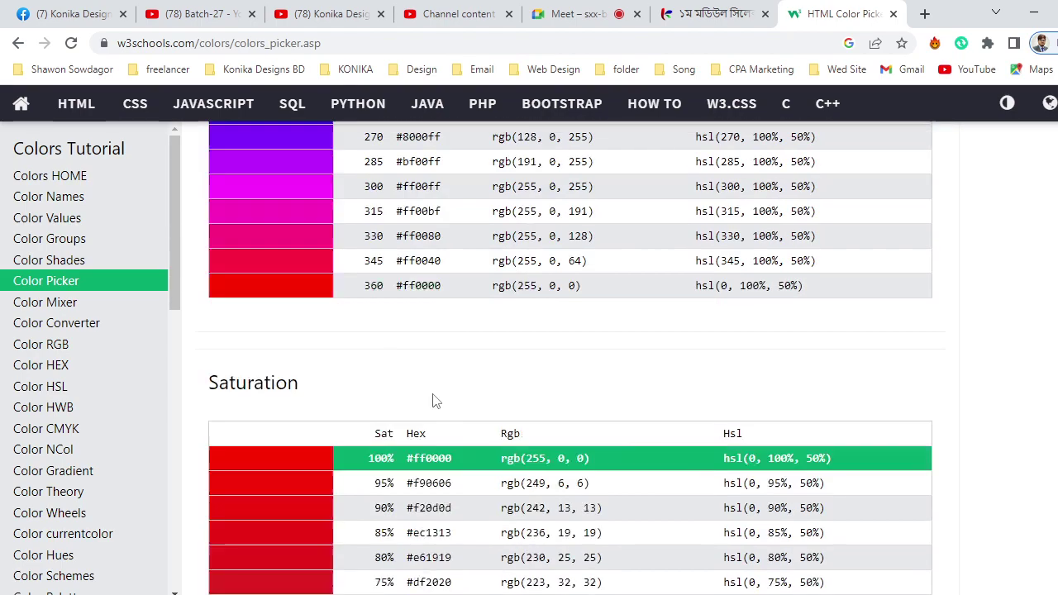
pyautogui.scroll(10, 434, 399)
pyautogui.scroll(10, 436, 401)
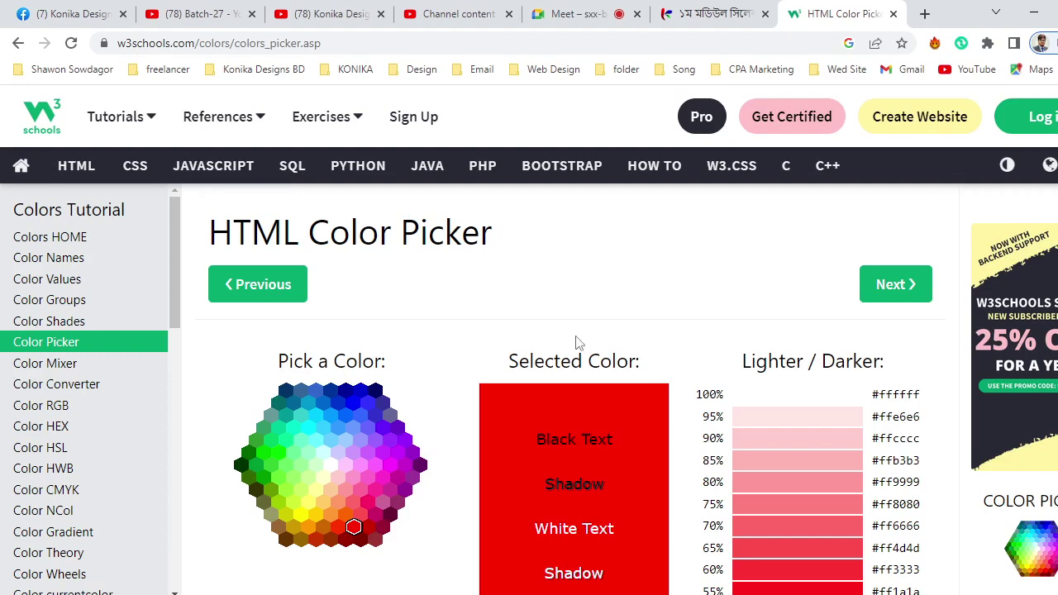
pyautogui.click(19, 45)
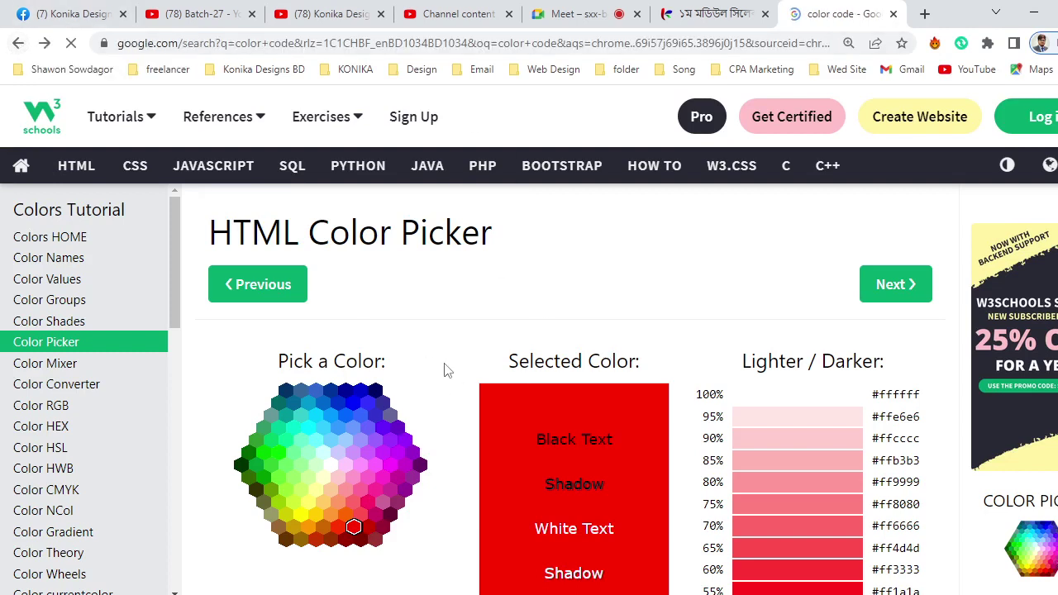
# Open the #1ca9c9 colour page from color-hex.com's favourites and reload it after it crashes
pyautogui.scroll(-2, 289, 385)
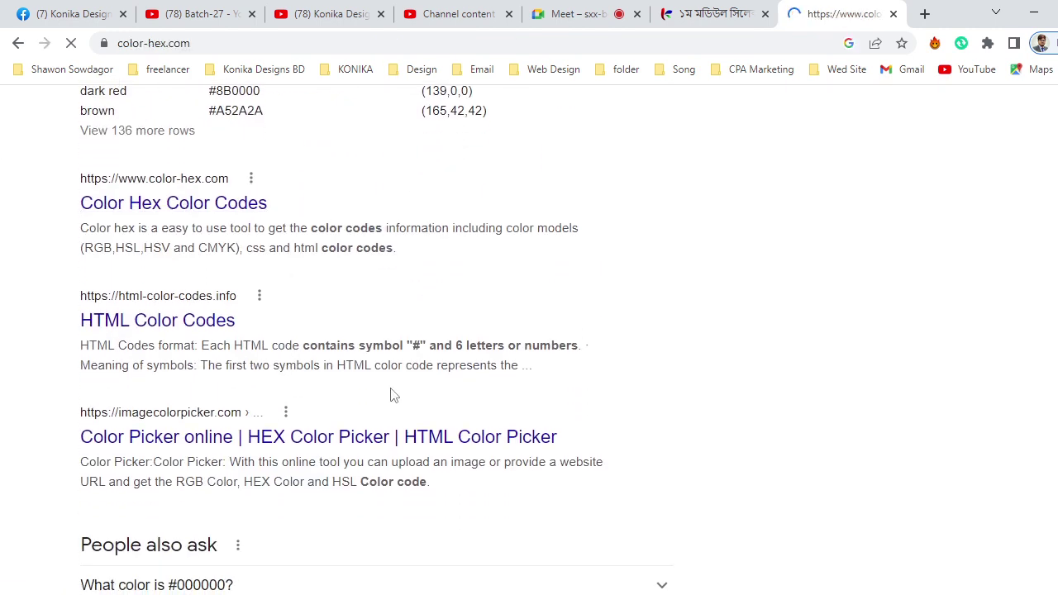
pyautogui.scroll(-2, 408, 343)
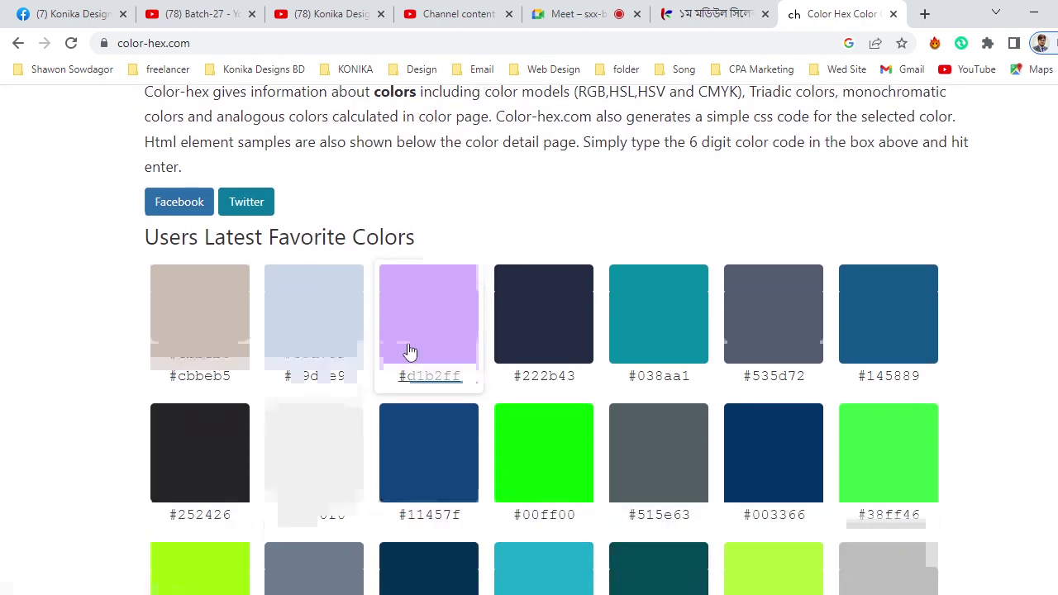
pyautogui.scroll(-5, 408, 343)
pyautogui.scroll(-1, 417, 347)
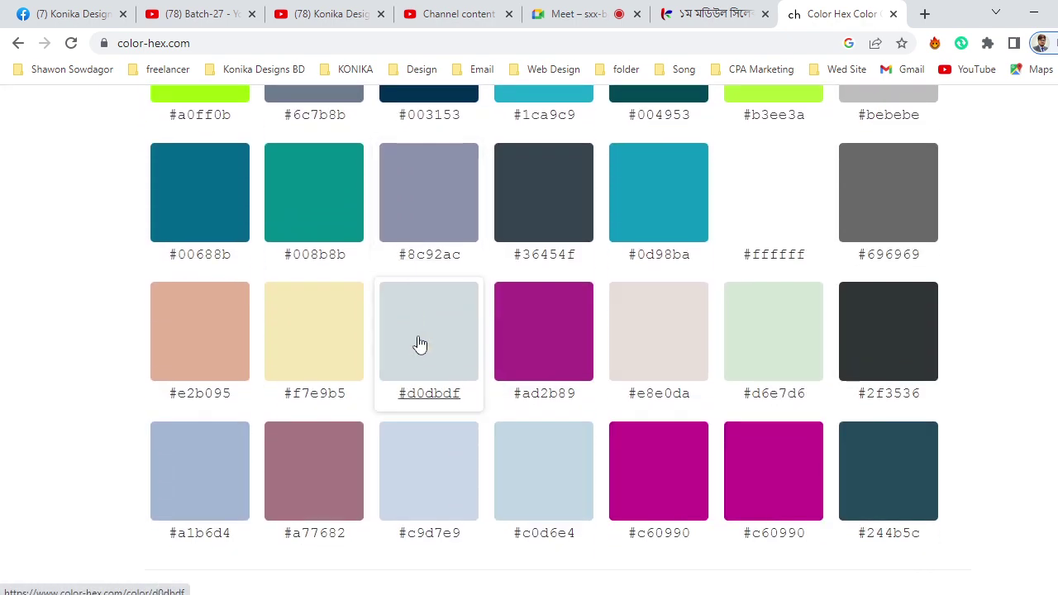
pyautogui.scroll(2, 537, 238)
pyautogui.click(542, 226)
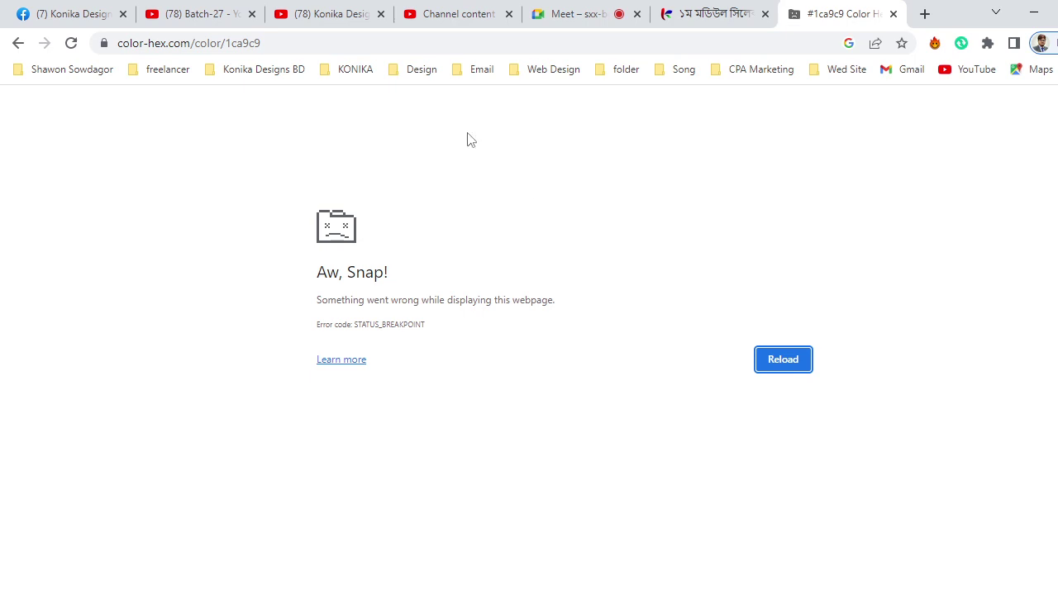
pyautogui.click(71, 43)
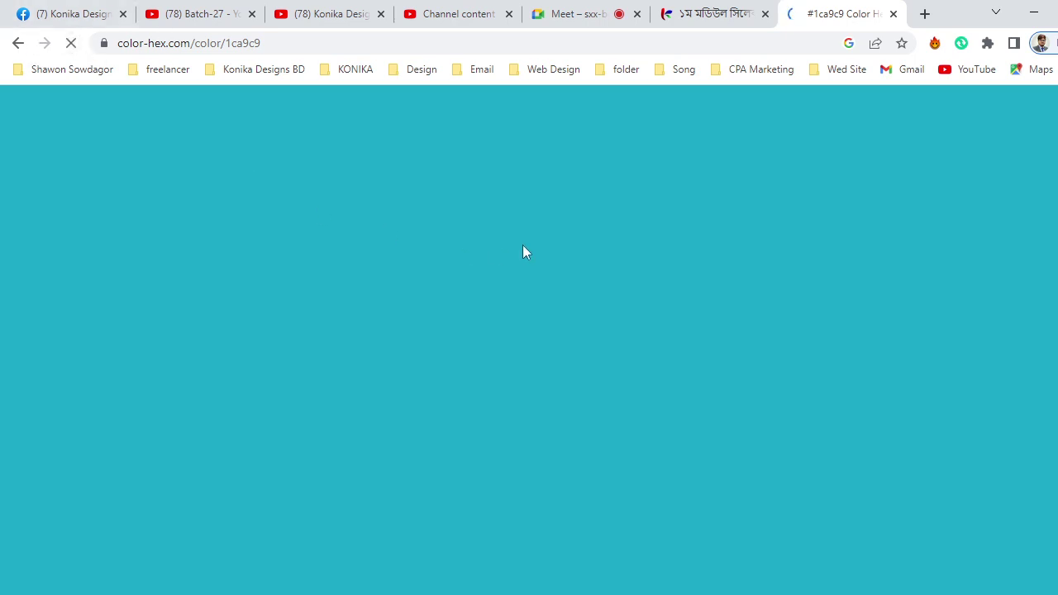
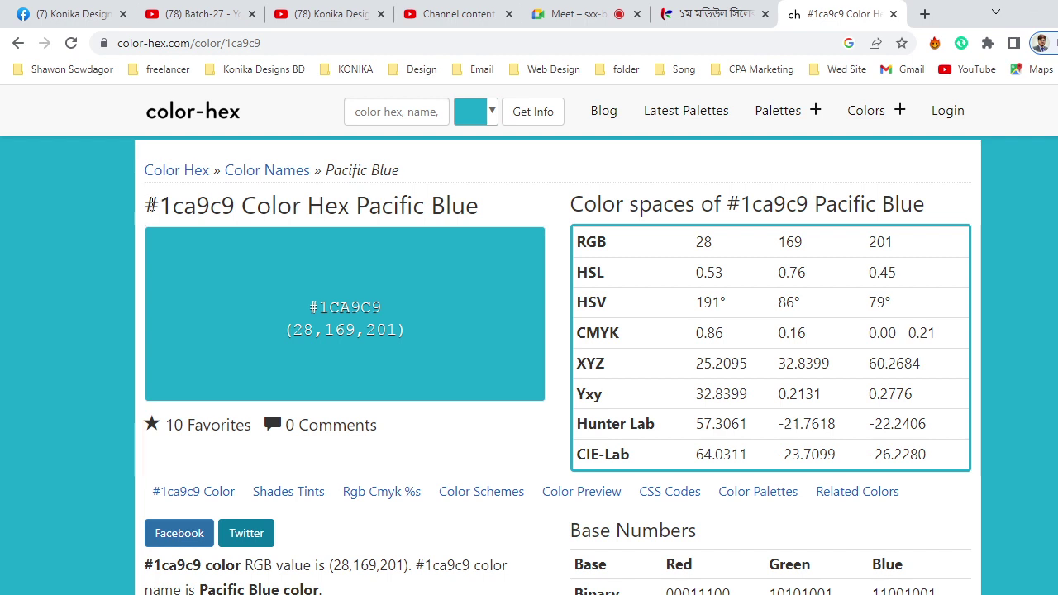
# Copy the hex code 1ca9c9 from the color-hex.com heading and return to Illustrator
pyautogui.moveTo(234, 205); pyautogui.dragTo(164, 207)
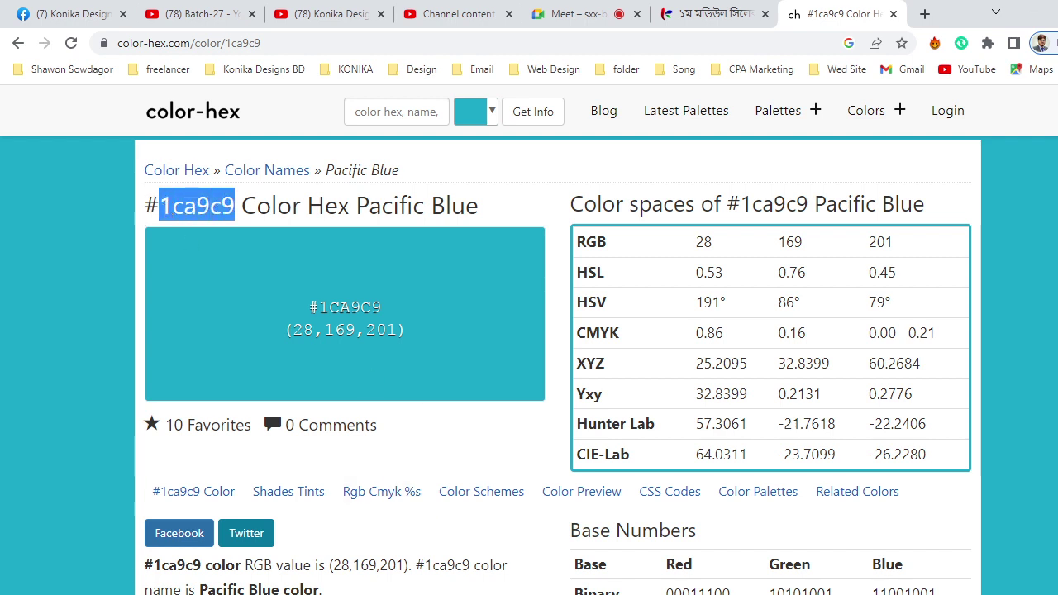
pyautogui.hotkey('alt', 'Tab')
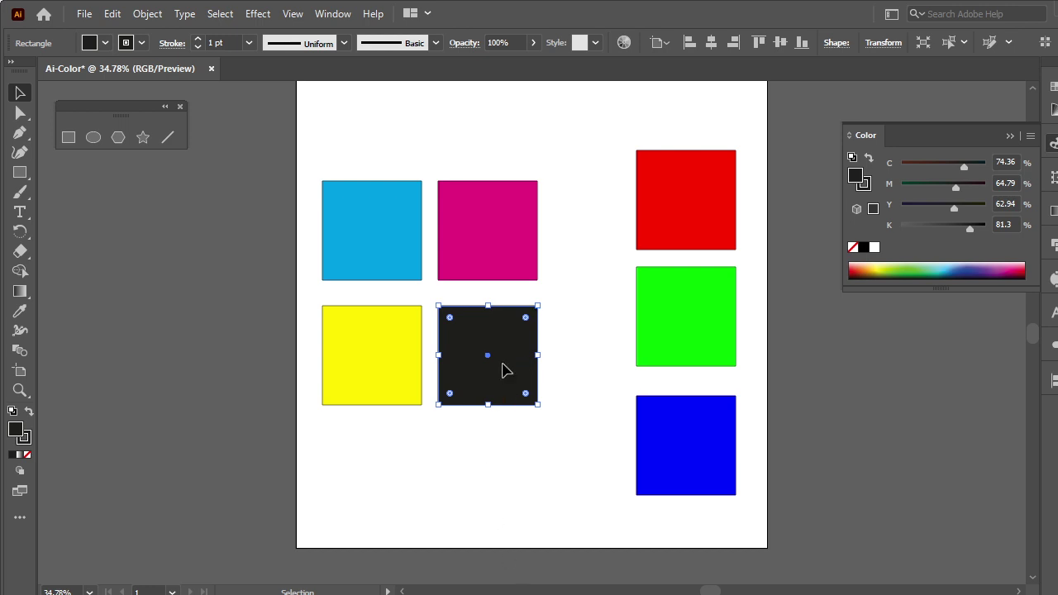
# Duplicate the black square and fill the copy with hex 1ca9c9 in RGB mode
pyautogui.moveTo(506, 370); pyautogui.dragTo(505, 494)
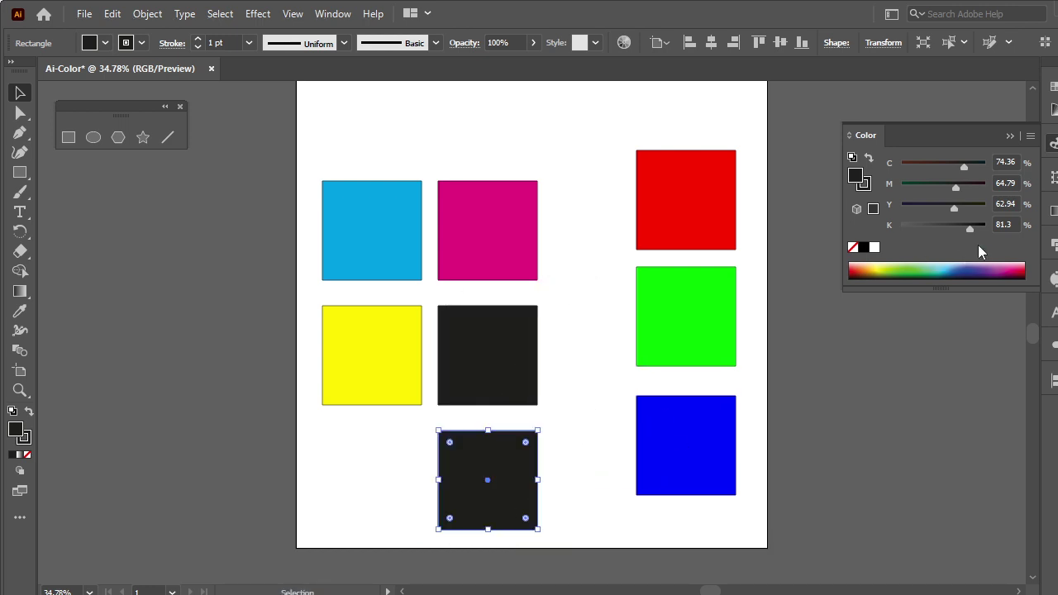
pyautogui.click(1030, 135)
pyautogui.click(952, 186)
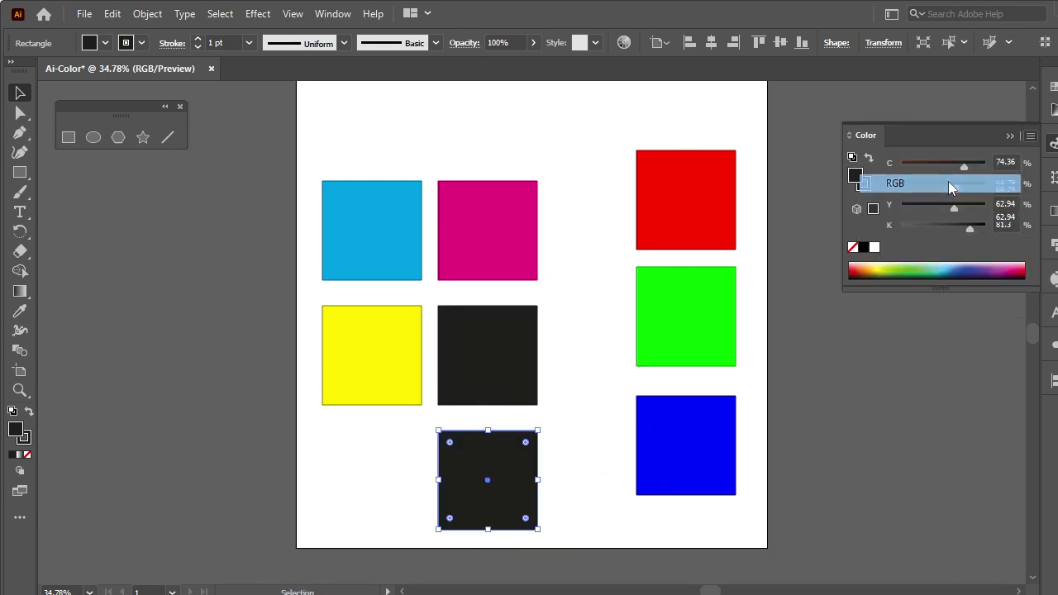
pyautogui.click(991, 248)
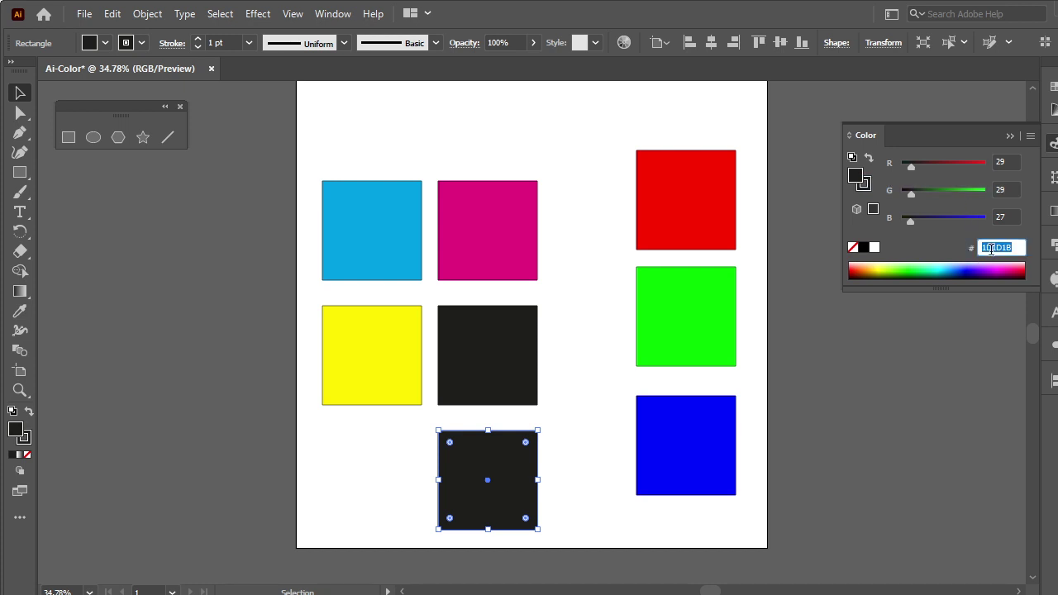
pyautogui.write('1ca9c9')
pyautogui.click(1003, 216)
# Move the teal square onto the pasteboard left of the artboard
pyautogui.moveTo(519, 480); pyautogui.dragTo(206, 267)
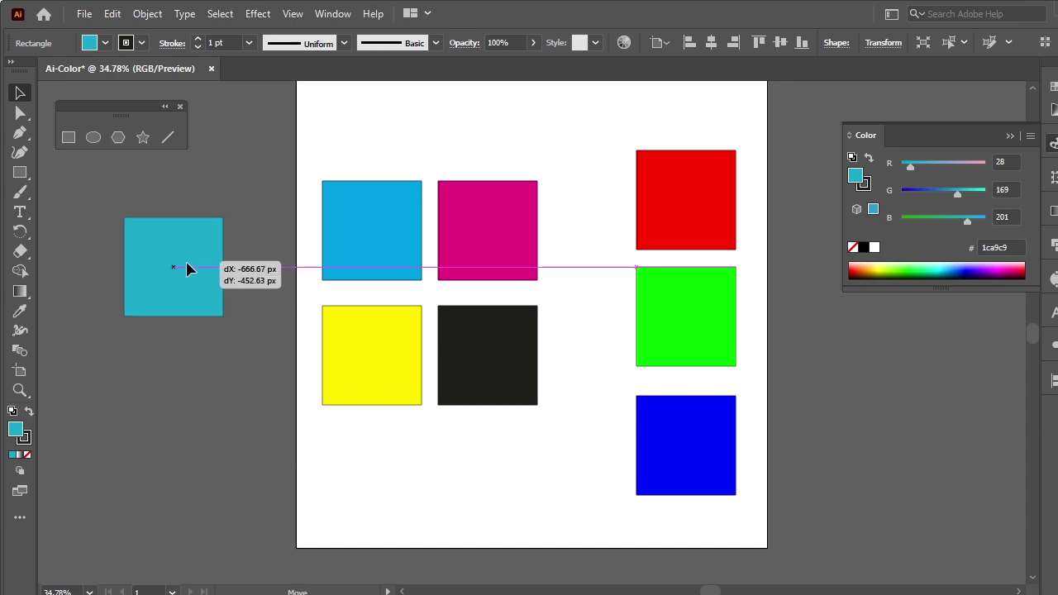
pyautogui.click(246, 393)
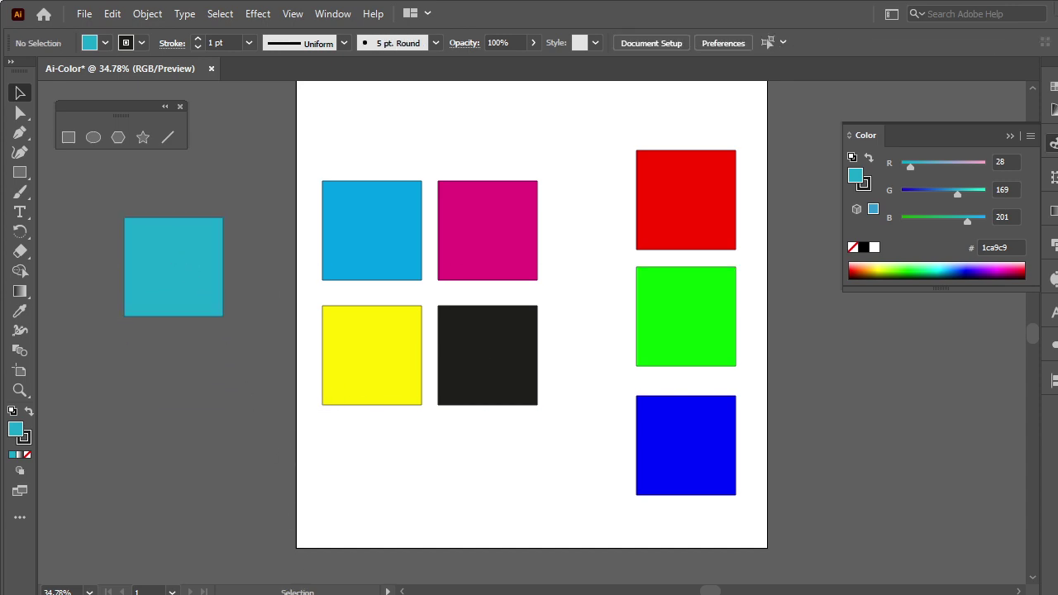
pyautogui.click(236, 580)
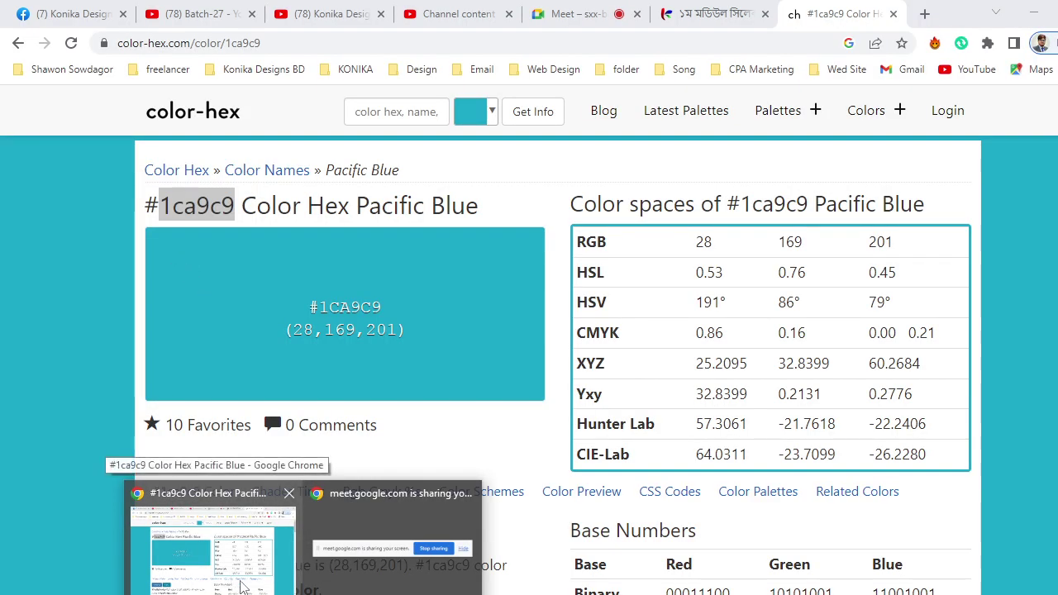
pyautogui.click(242, 587)
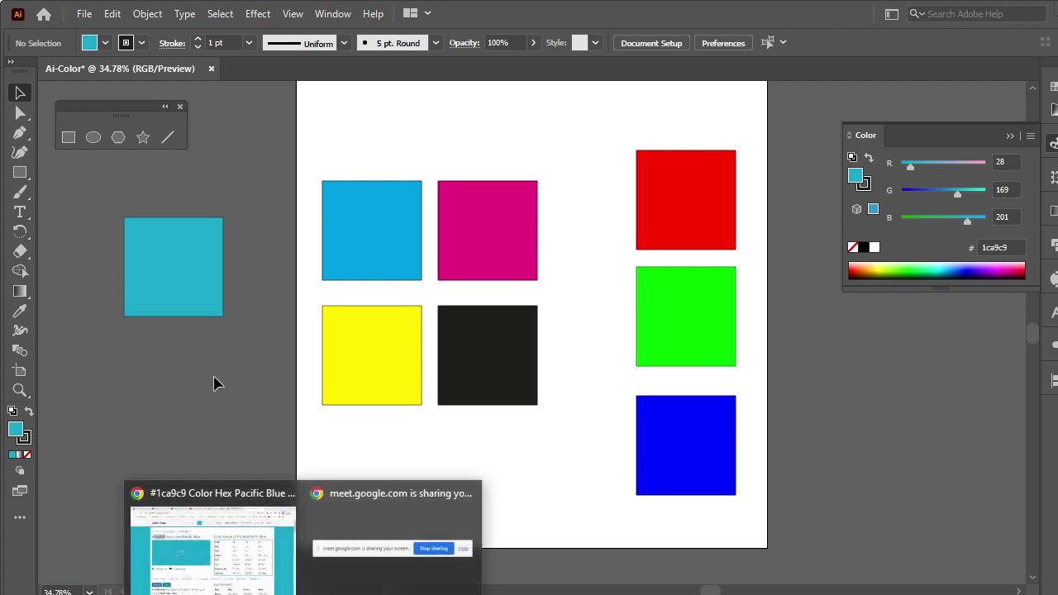
pyautogui.moveTo(178, 259); pyautogui.dragTo(229, 355)
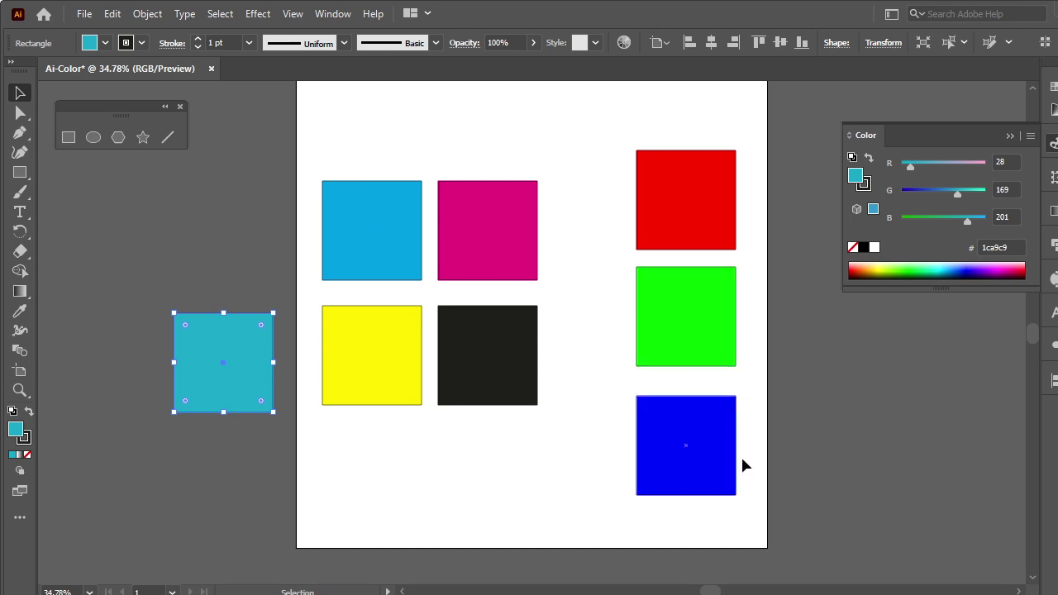
# Move the RGB squares right and CMYK squares left, leaving only the teal square on the artboard
pyautogui.moveTo(768, 495)
pyautogui.mouseDown()
pyautogui.moveTo(646, 235)
pyautogui.moveTo(795, 236)
pyautogui.mouseUp()
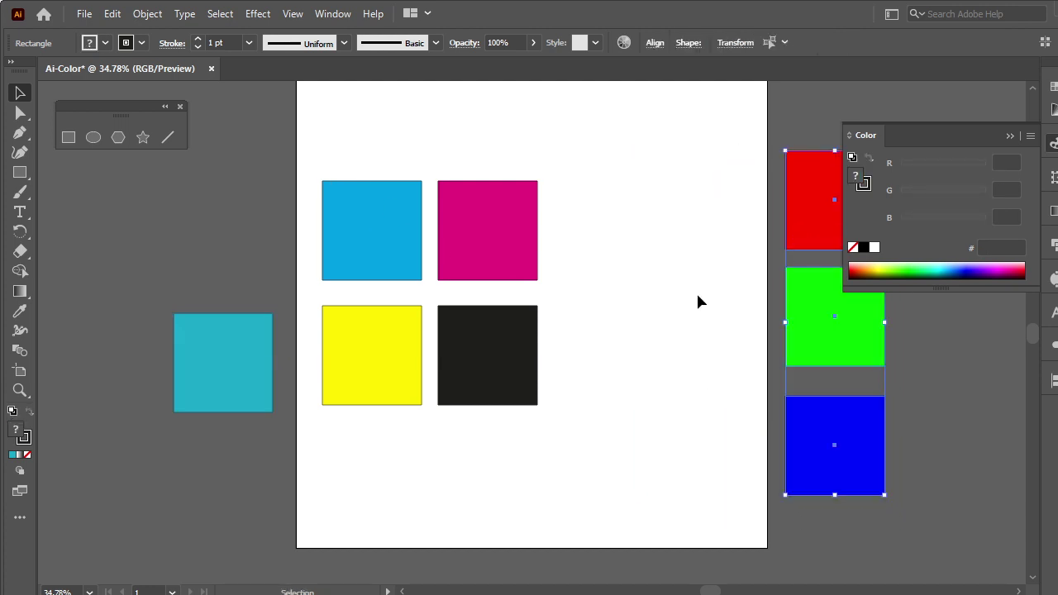
pyautogui.moveTo(501, 405); pyautogui.dragTo(347, 196)
pyautogui.moveTo(404, 255)
pyautogui.mouseDown()
pyautogui.moveTo(189, 180)
pyautogui.moveTo(149, 182)
pyautogui.mouseUp()
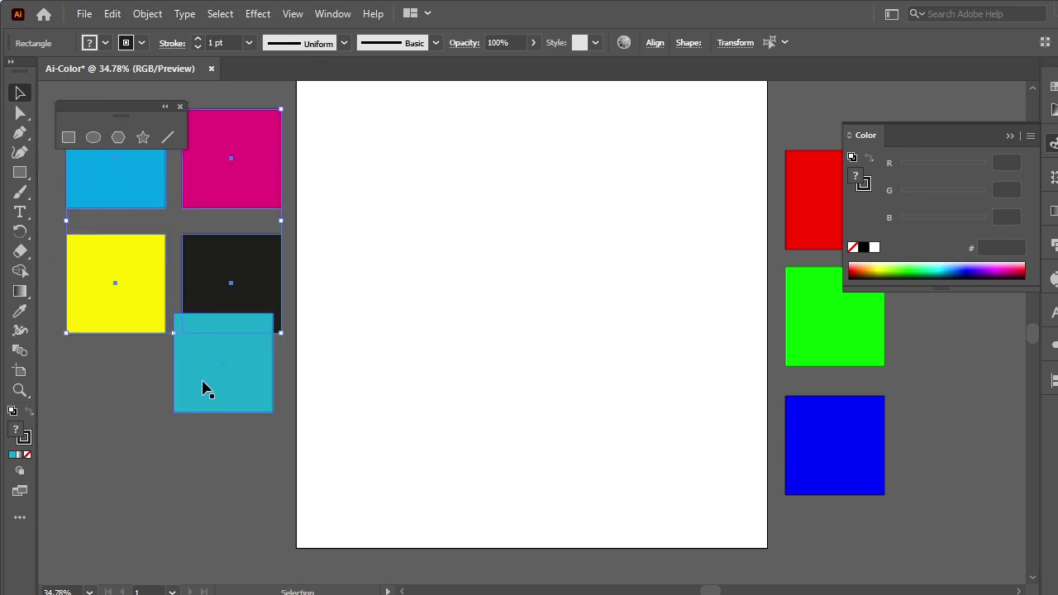
pyautogui.moveTo(206, 389)
pyautogui.mouseDown()
pyautogui.moveTo(461, 369)
pyautogui.moveTo(413, 369)
pyautogui.mouseUp()
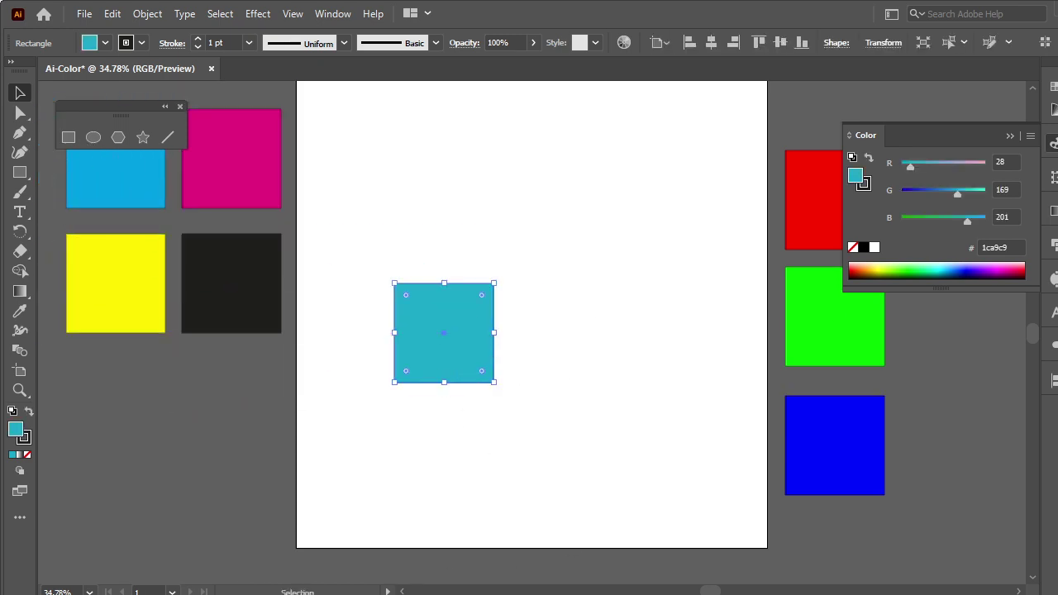
pyautogui.click(270, 564)
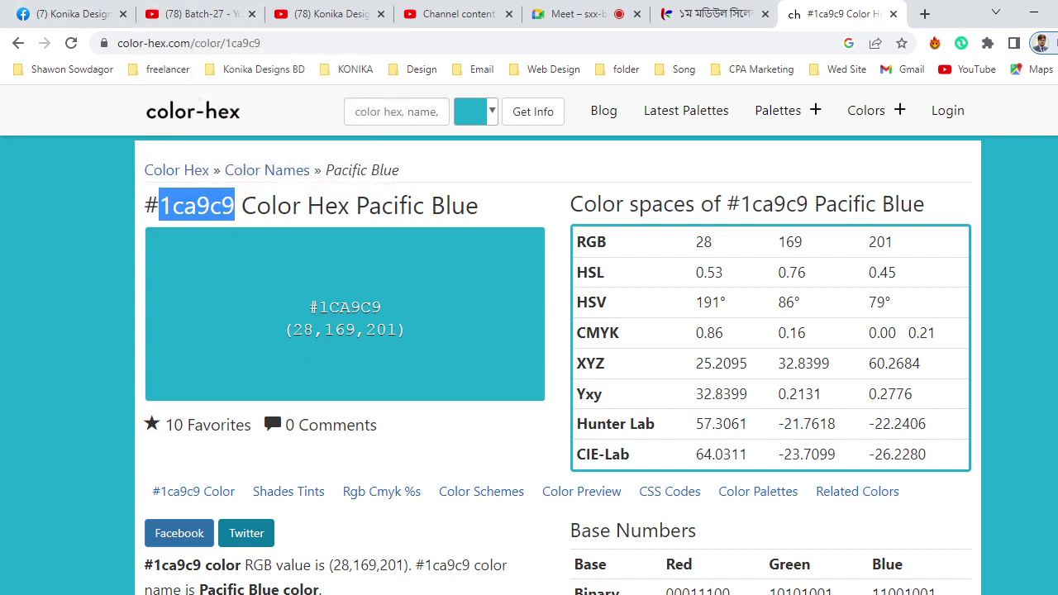
# In a new Chrome tab, Google search for 'social media ad design'
pyautogui.click(924, 15)
pyautogui.click(409, 346)
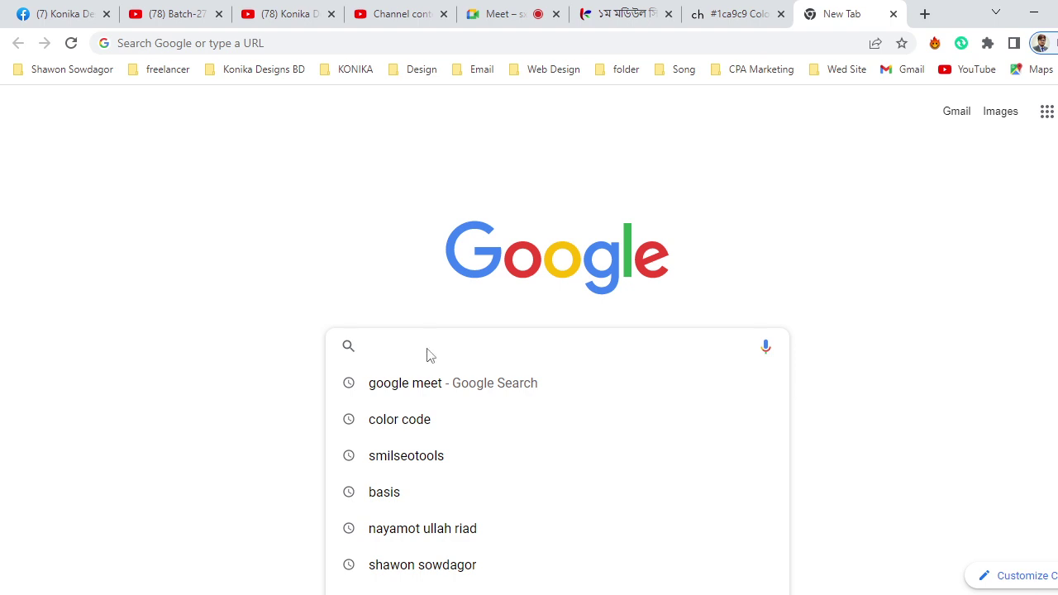
pyautogui.write('s')
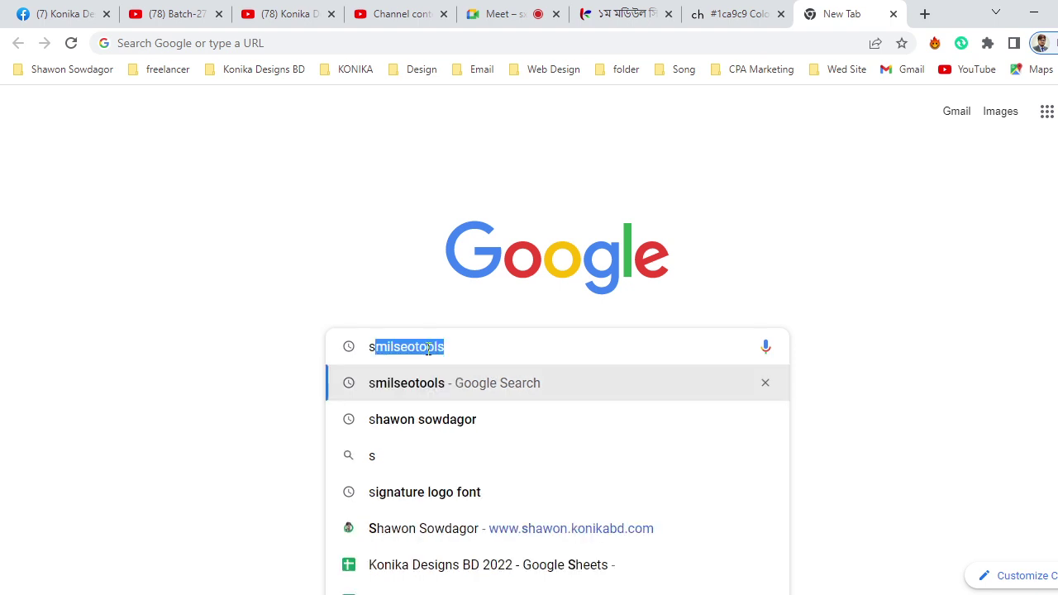
pyautogui.write('ocial')
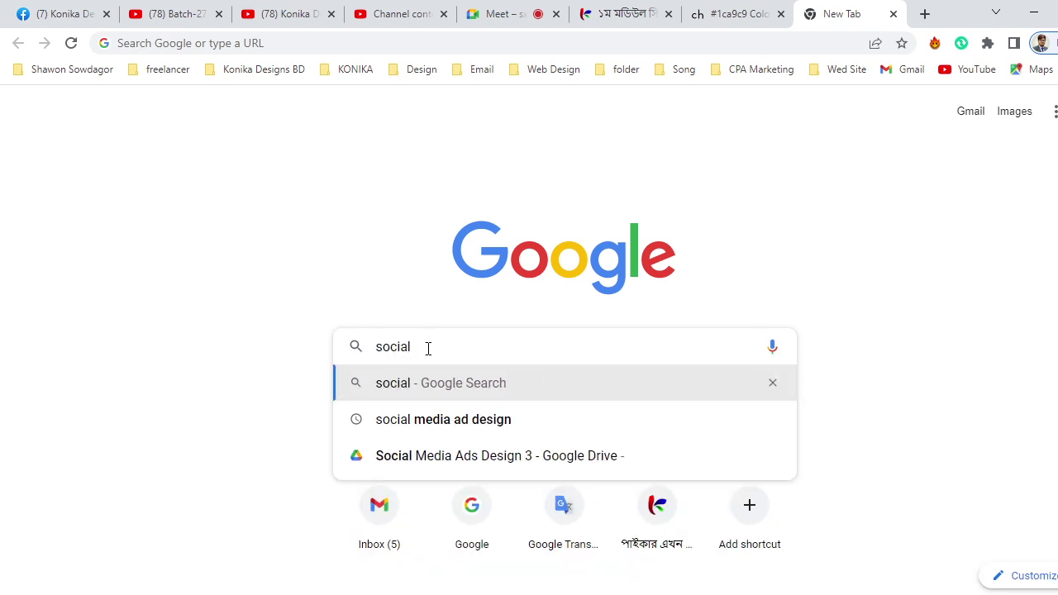
pyautogui.write(' midey')
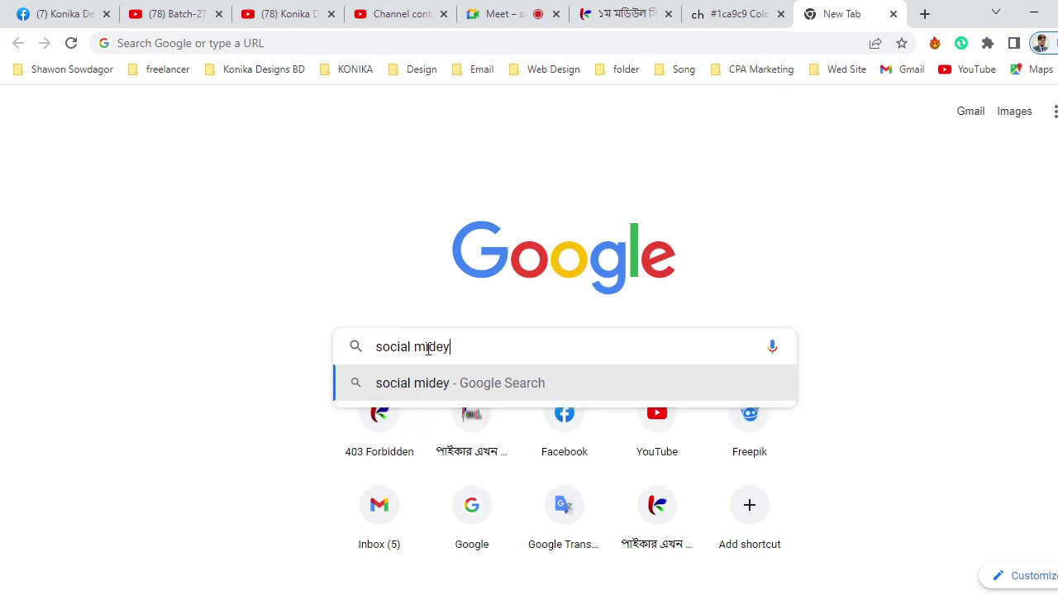
pyautogui.write('a')
pyautogui.press('BackSpace')
pyautogui.press('BackSpace')
pyautogui.press('BackSpace')
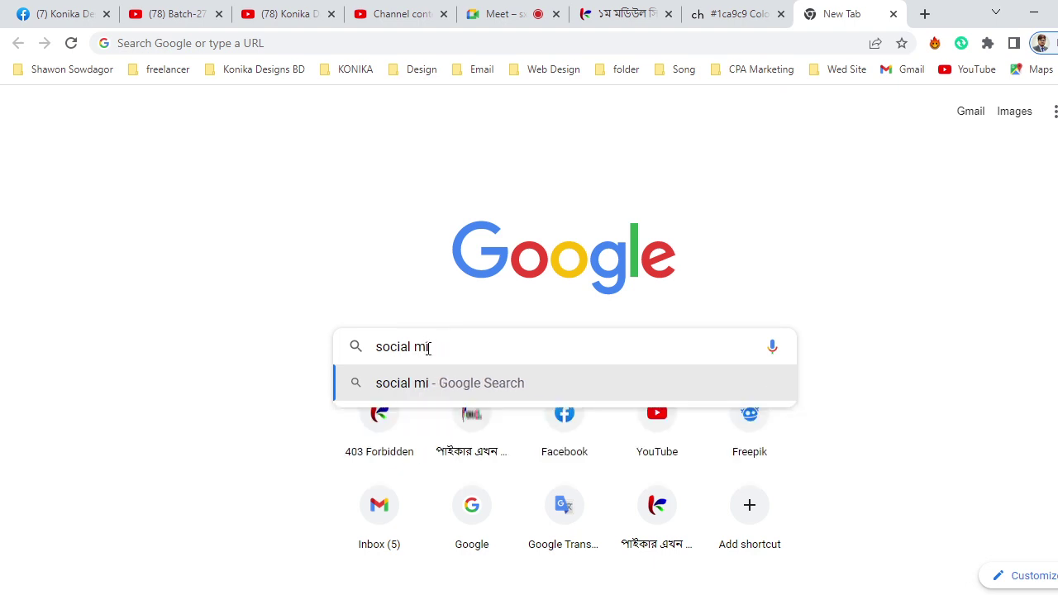
pyautogui.press('BackSpace')
pyautogui.press('BackSpace')
pyautogui.press('Return')
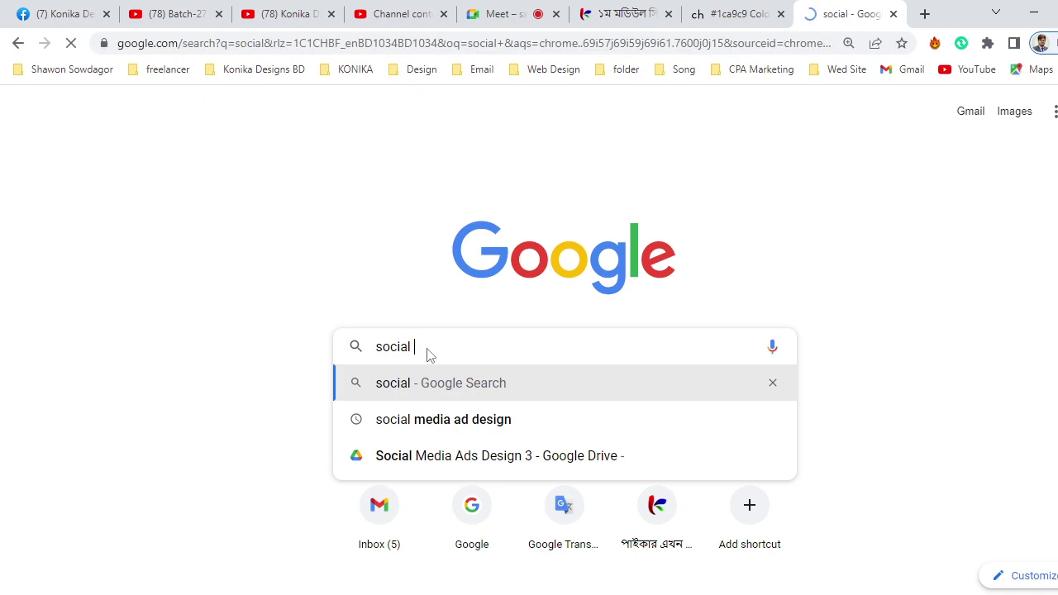
pyautogui.click(312, 132)
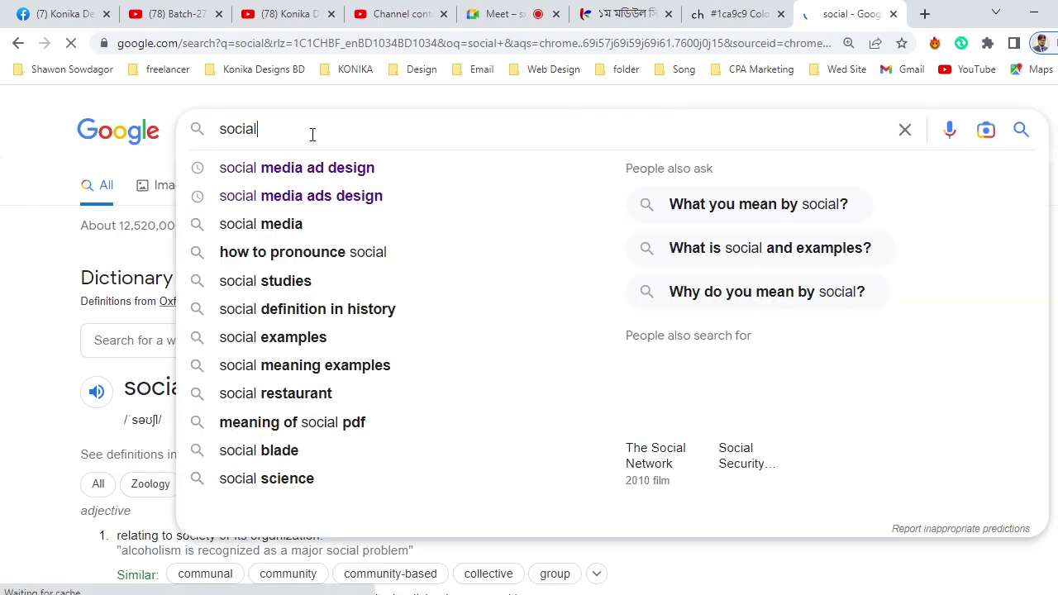
pyautogui.click(363, 170)
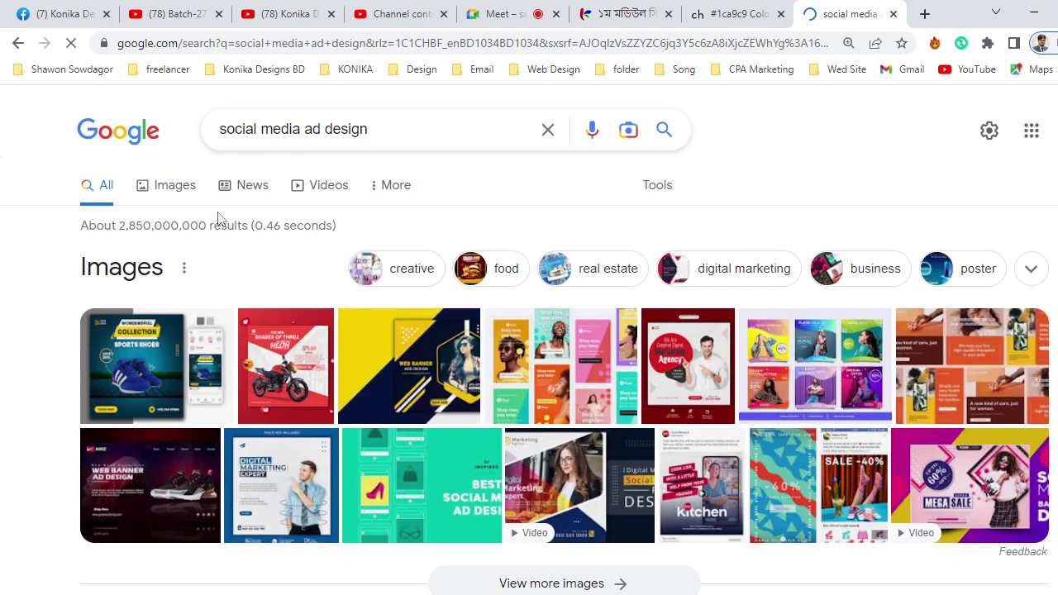
# Switch to Google Images results and scroll through the social media ad designs
pyautogui.click(165, 187)
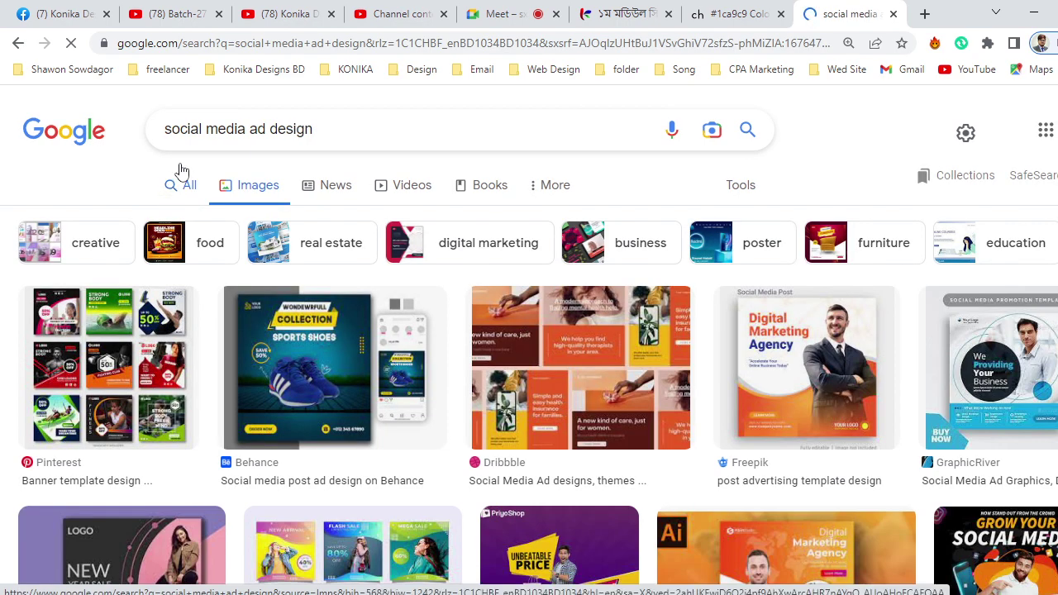
pyautogui.scroll(-1, 582, 377)
pyautogui.scroll(-2, 583, 376)
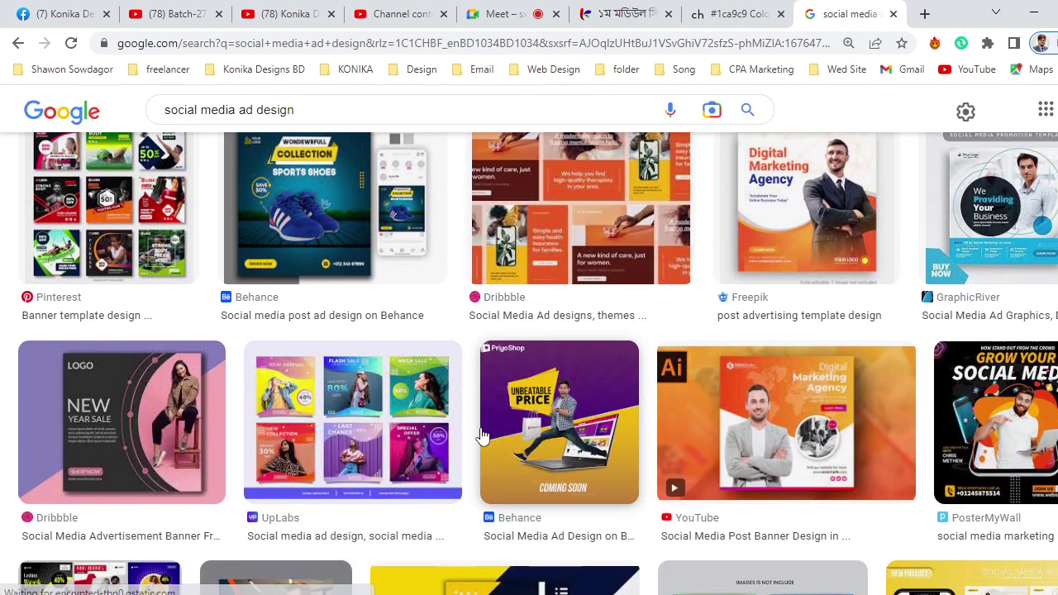
pyautogui.scroll(-1, 364, 397)
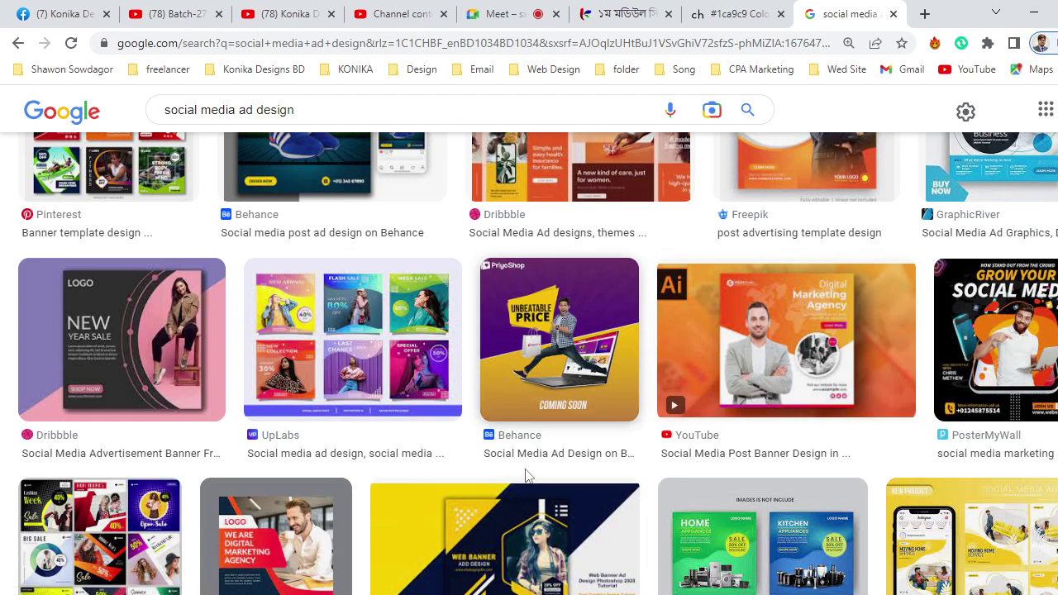
pyautogui.scroll(-2, 568, 383)
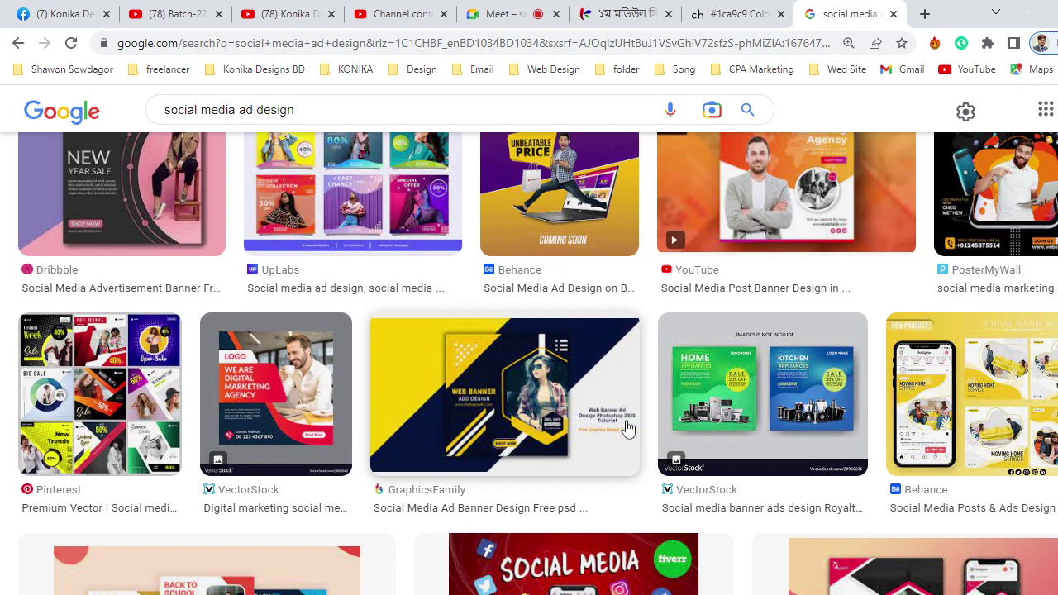
pyautogui.scroll(-2, 626, 428)
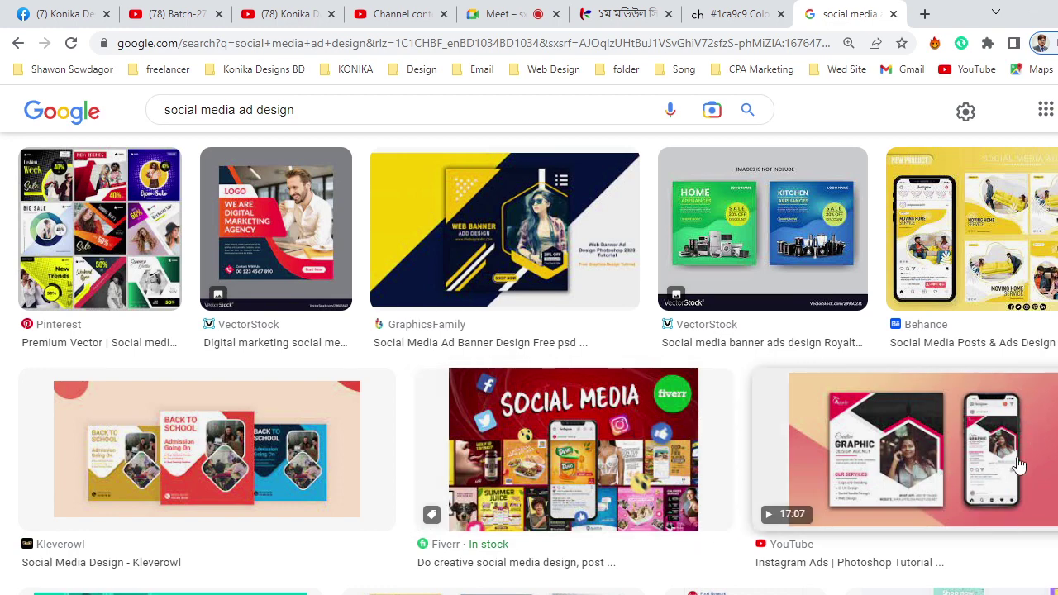
# Preview the graphic design agency ad and copy its image
pyautogui.click(954, 457)
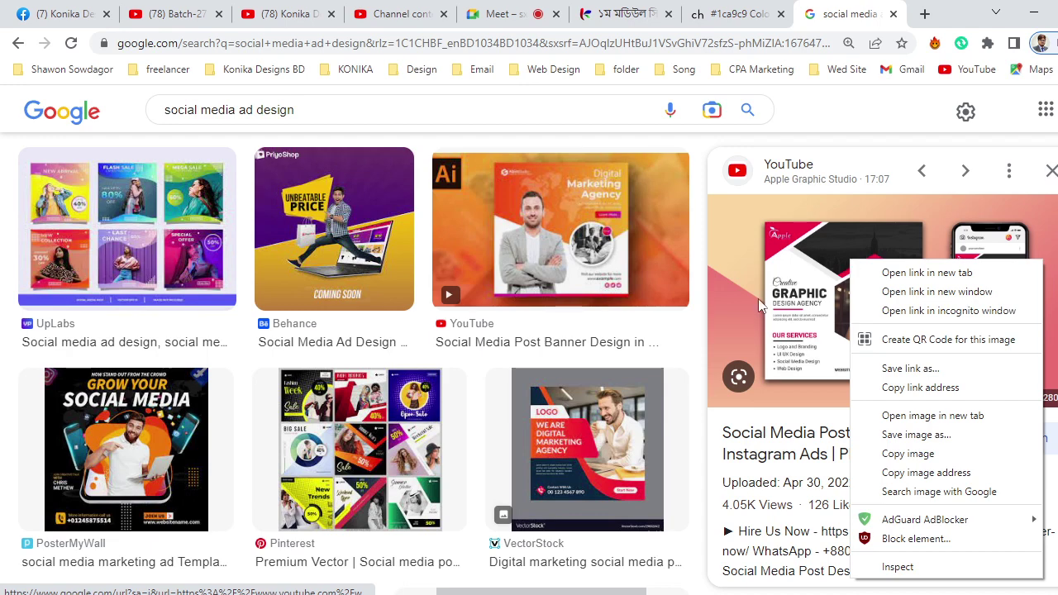
pyautogui.click(946, 438)
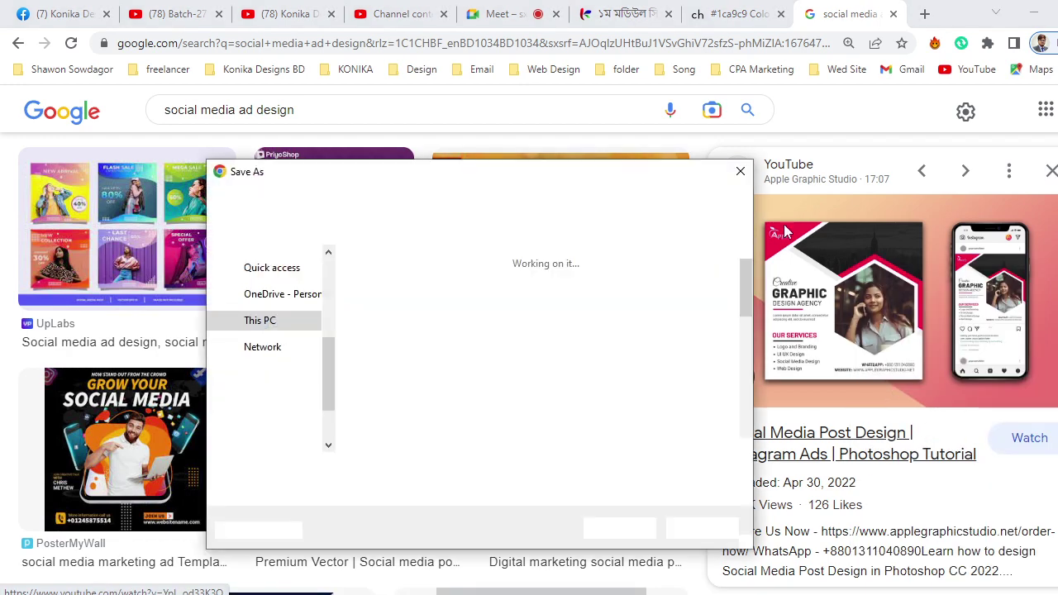
pyautogui.click(741, 172)
pyautogui.rightClick(869, 281)
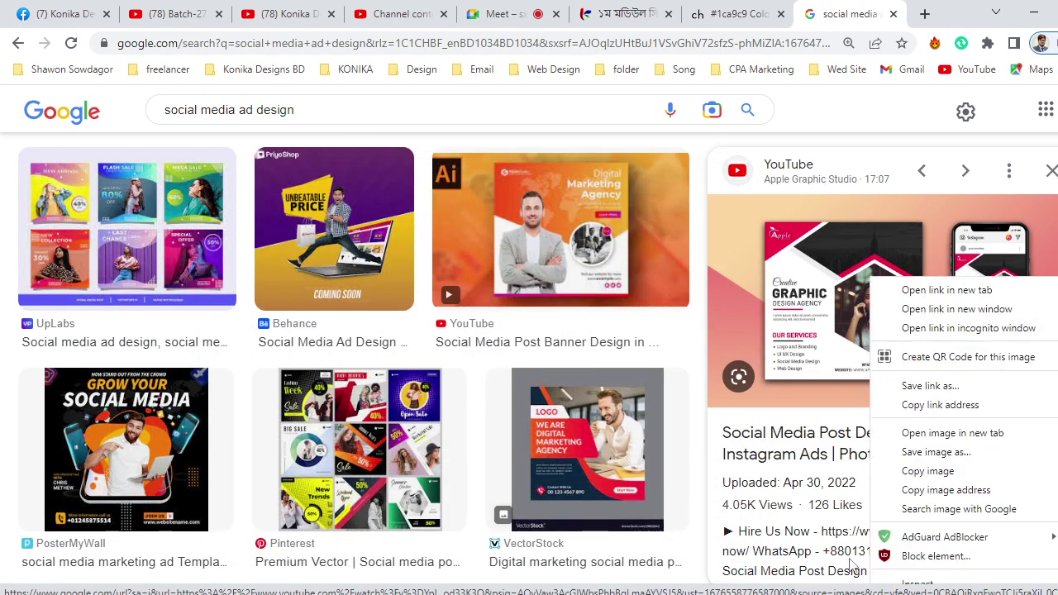
pyautogui.click(956, 472)
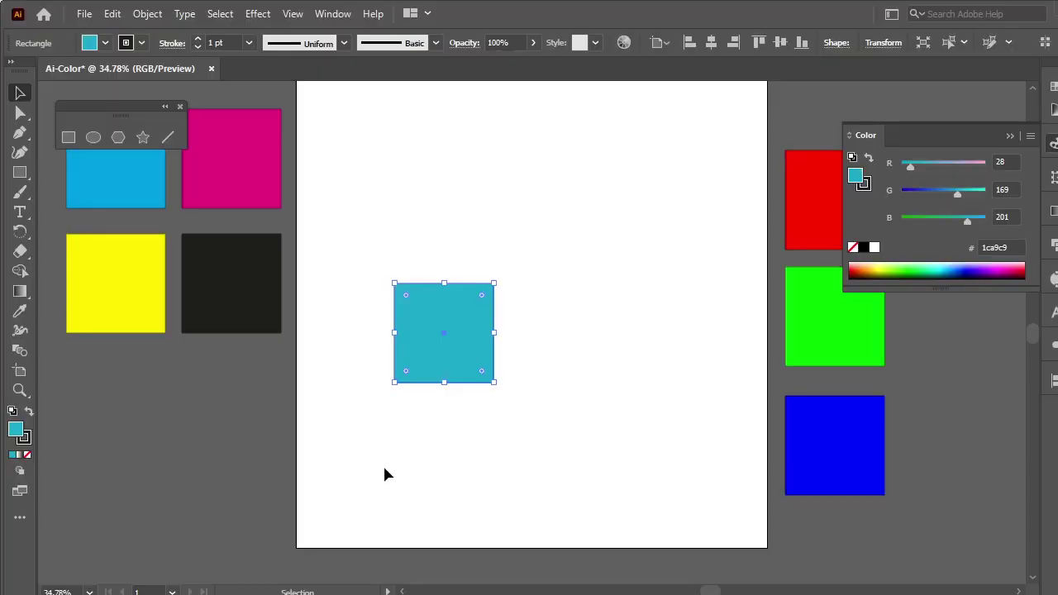
# Paste the copied flyer image into Illustrator and position it at the artboard's lower right
pyautogui.click(600, 448)
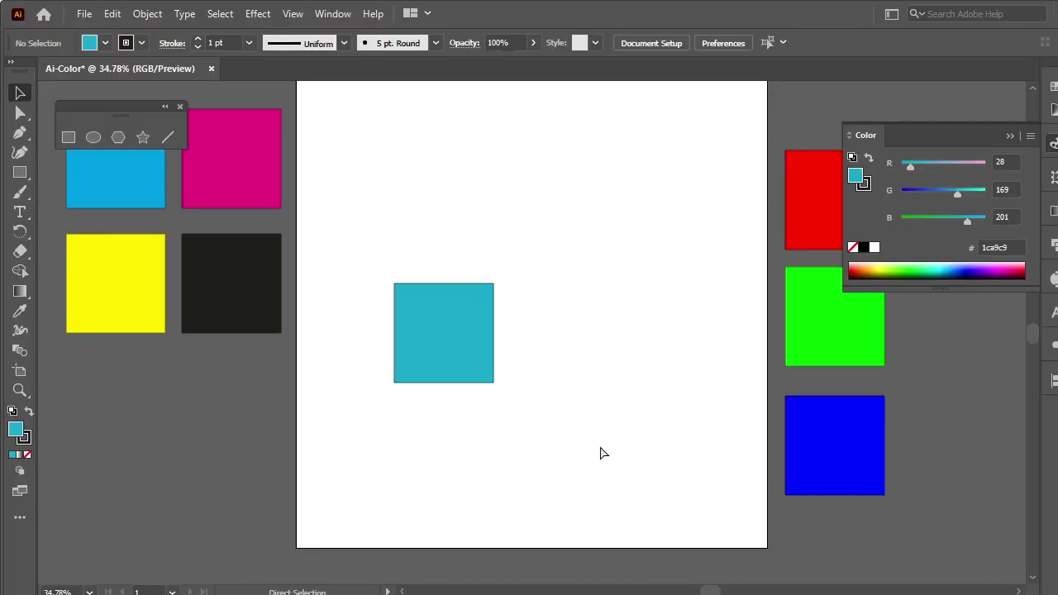
pyautogui.hotkey('ctrl', 'v')
pyautogui.moveTo(600, 448)
pyautogui.mouseDown()
pyautogui.moveTo(580, 541)
pyautogui.moveTo(577, 508)
pyautogui.mouseUp()
pyautogui.scroll(-2, 585, 502)
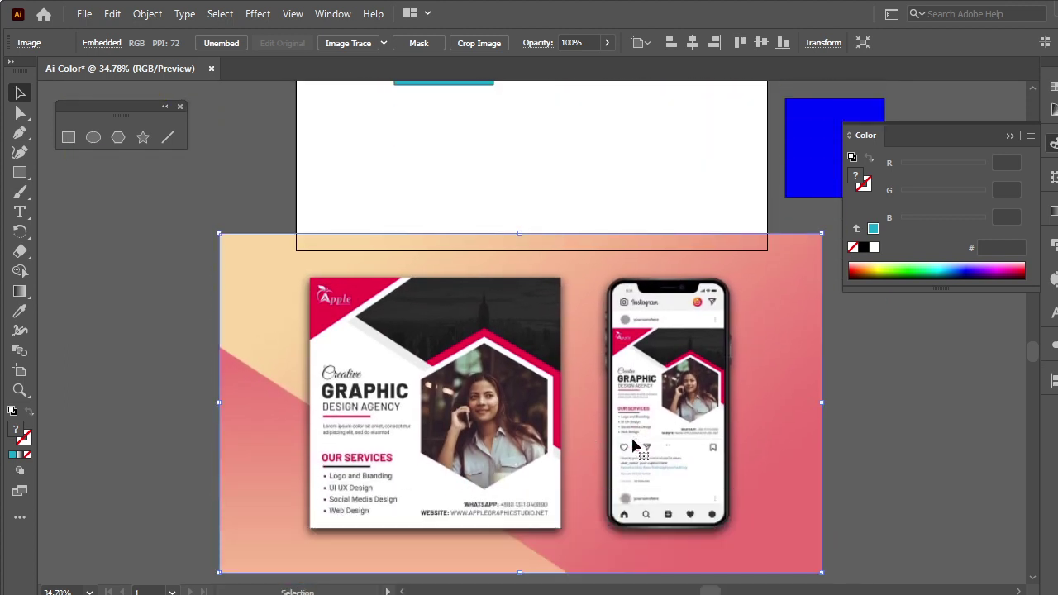
pyautogui.scroll(2, 495, 487)
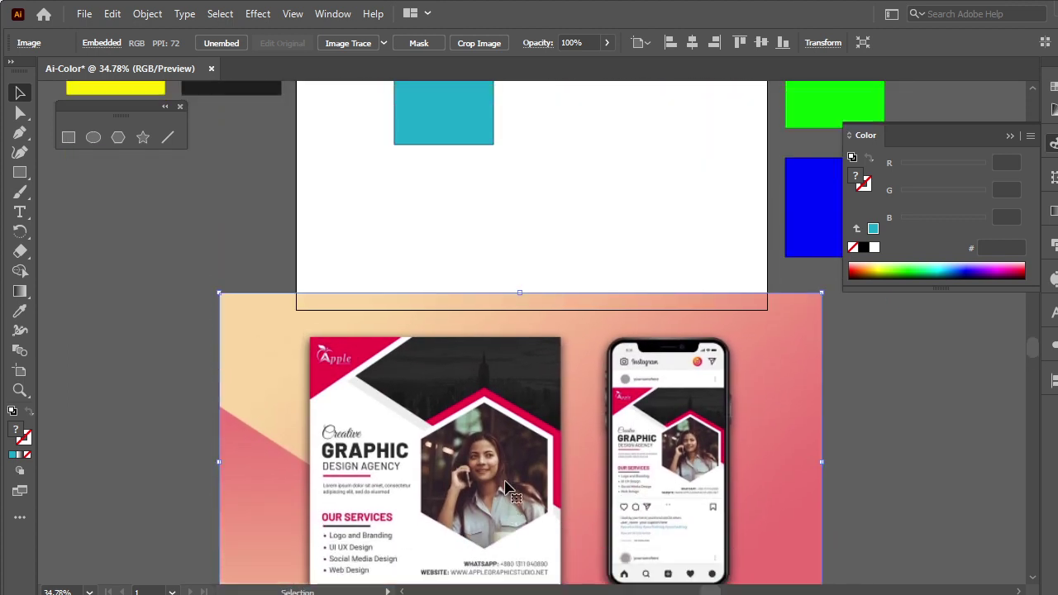
pyautogui.scroll(-2, 500, 488)
pyautogui.scroll(2, 505, 487)
pyautogui.scroll(2, 506, 488)
pyautogui.moveTo(506, 488); pyautogui.dragTo(730, 376)
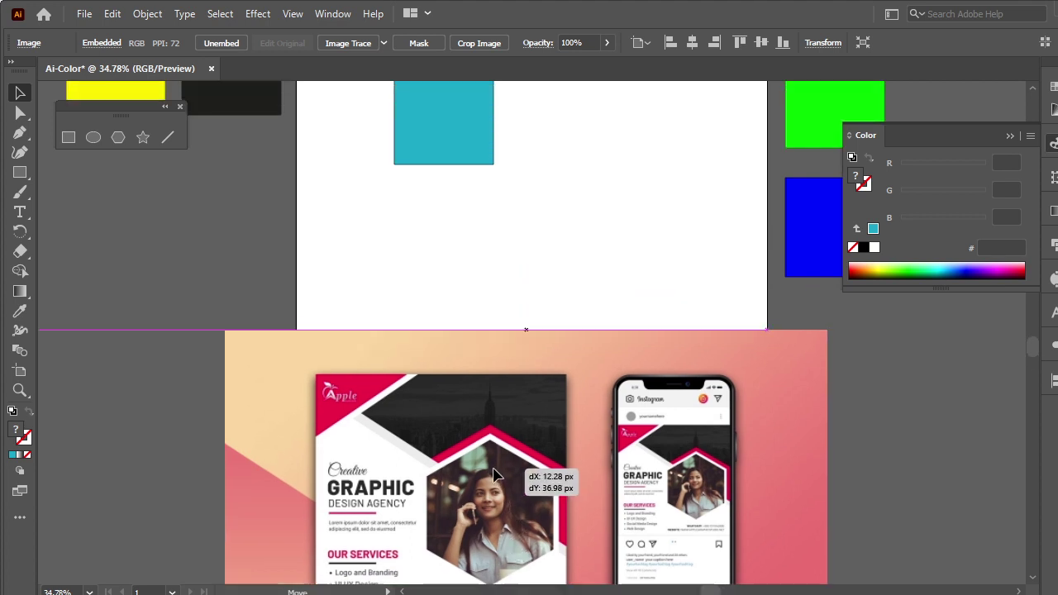
pyautogui.scroll(2, 481, 422)
pyautogui.scroll(3, 482, 372)
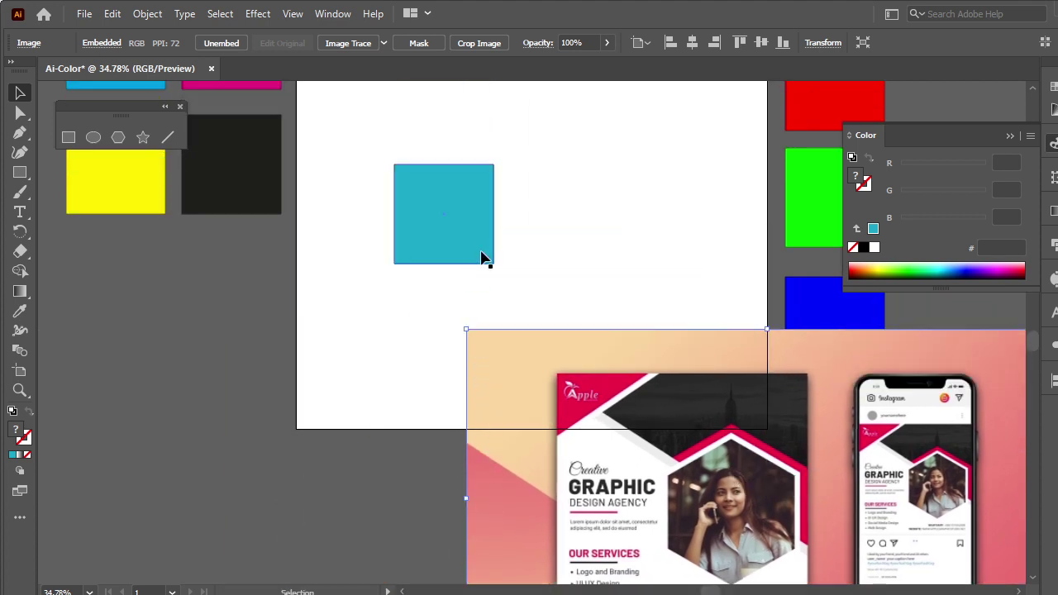
# Remove the stroke from the cyan square
pyautogui.click(456, 225)
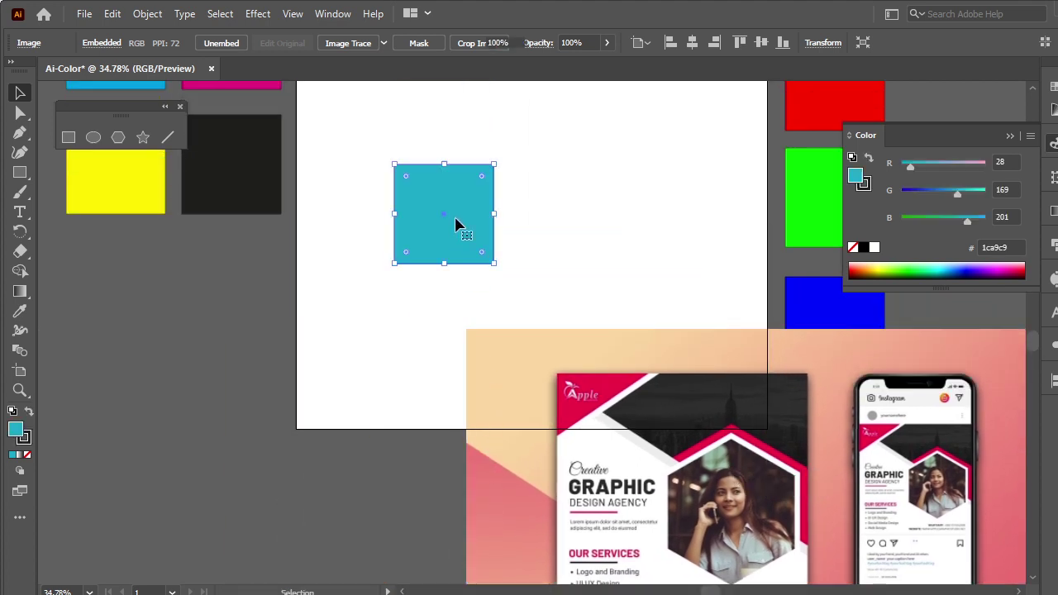
pyautogui.click(26, 438)
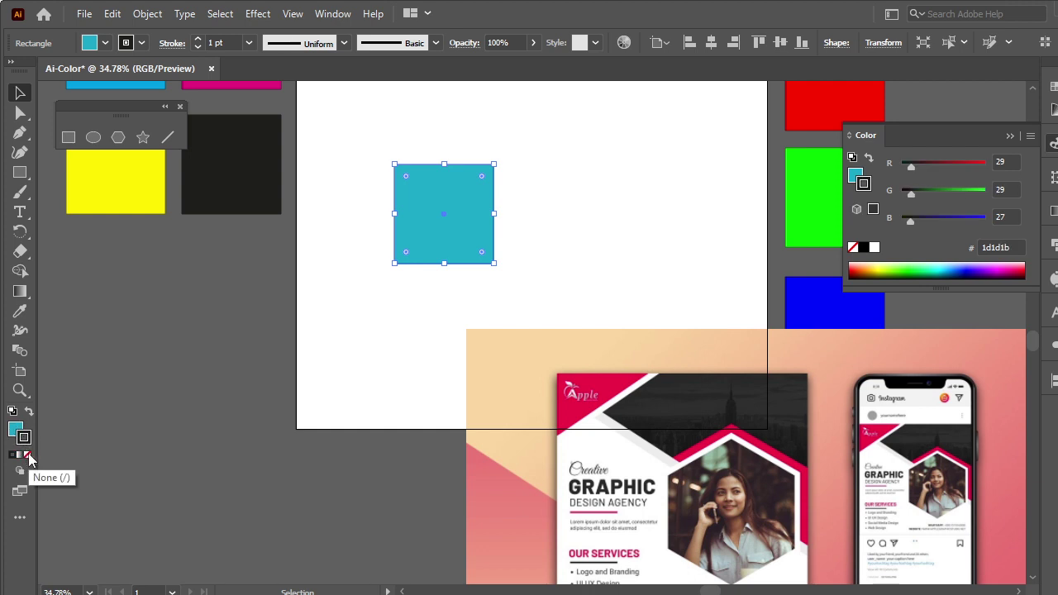
pyautogui.click(27, 454)
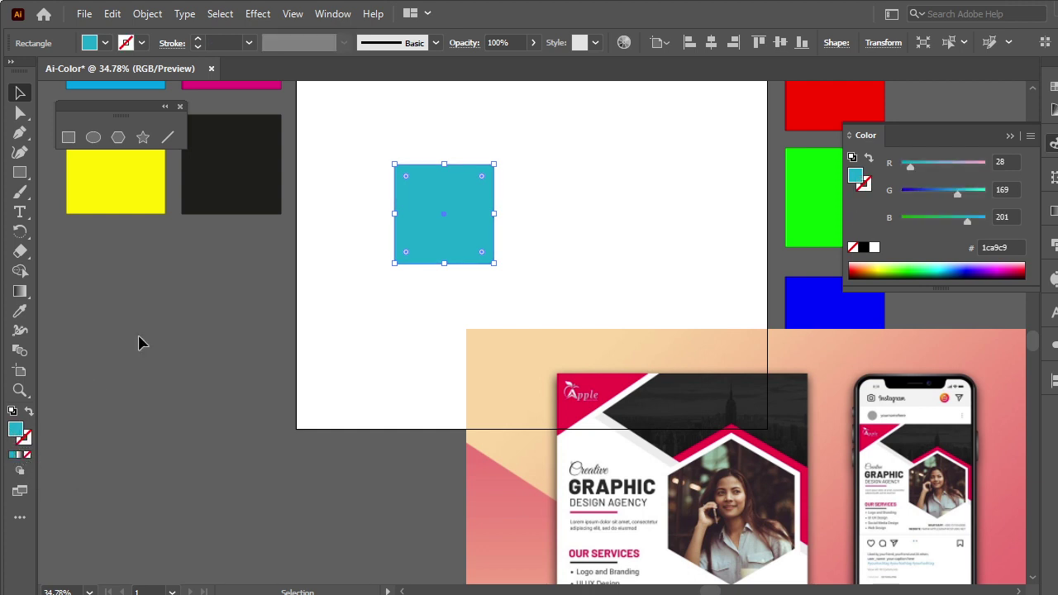
# Shrink the cyan square to a small 56 px swatch near the artboard's top-left
pyautogui.moveTo(494, 165); pyautogui.dragTo(458, 184)
pyautogui.moveTo(450, 225); pyautogui.dragTo(353, 126)
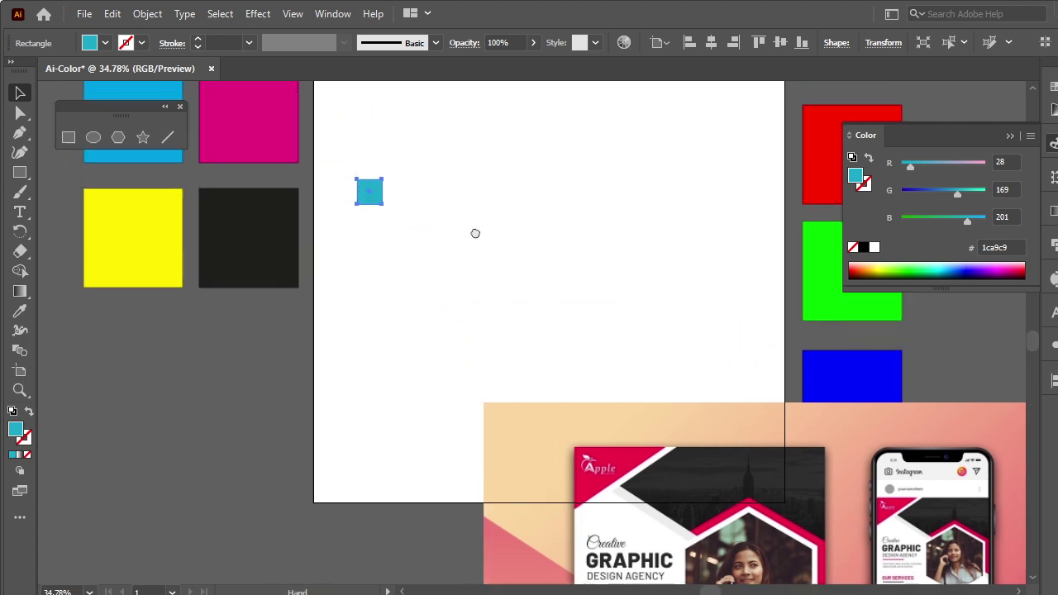
pyautogui.moveTo(455, 151); pyautogui.dragTo(505, 343)
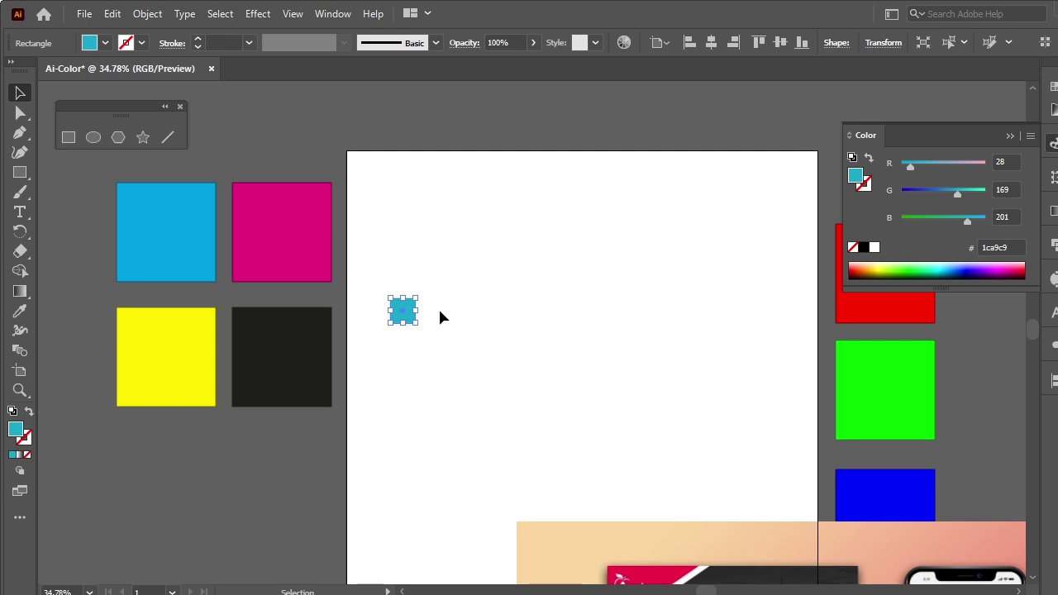
pyautogui.moveTo(397, 316); pyautogui.dragTo(372, 180)
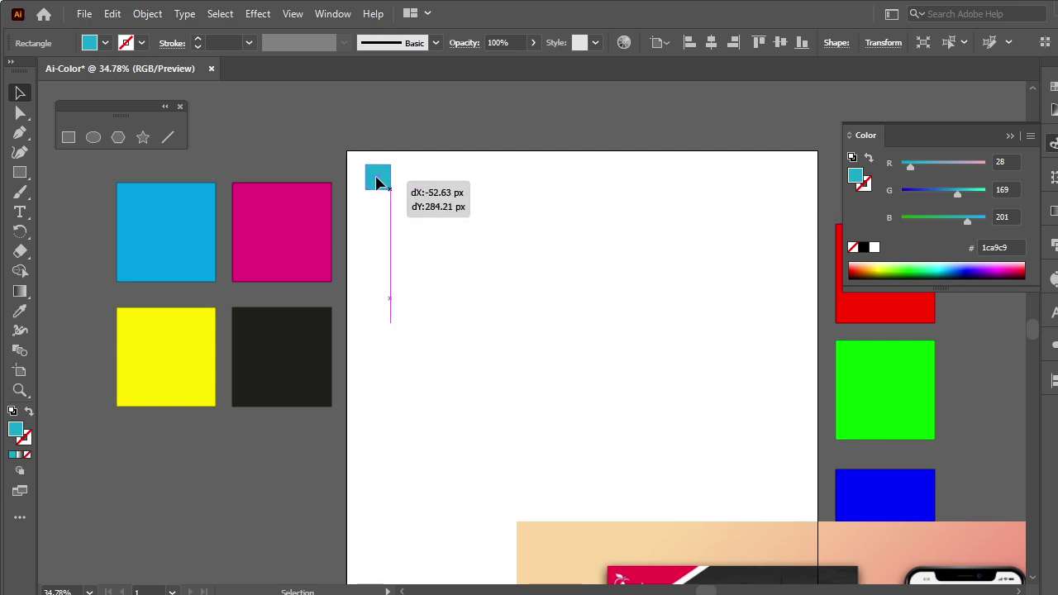
pyautogui.scroll(-3, 515, 345)
# Duplicate the small cyan square into a row of six using Ctrl+D
pyautogui.moveTo(707, 490); pyautogui.dragTo(723, 146)
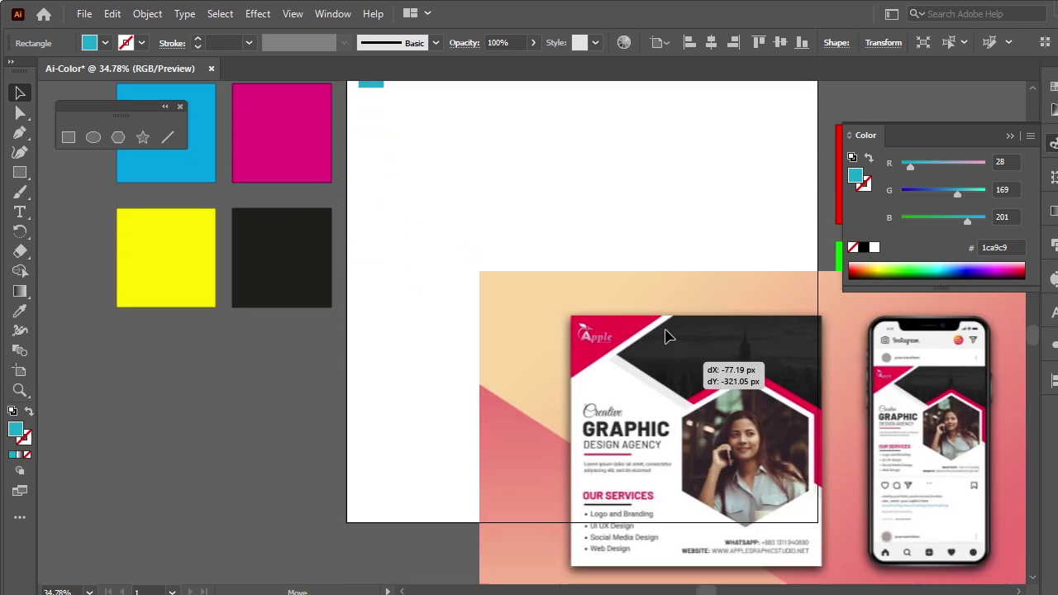
pyautogui.moveTo(524, 198); pyautogui.dragTo(506, 346)
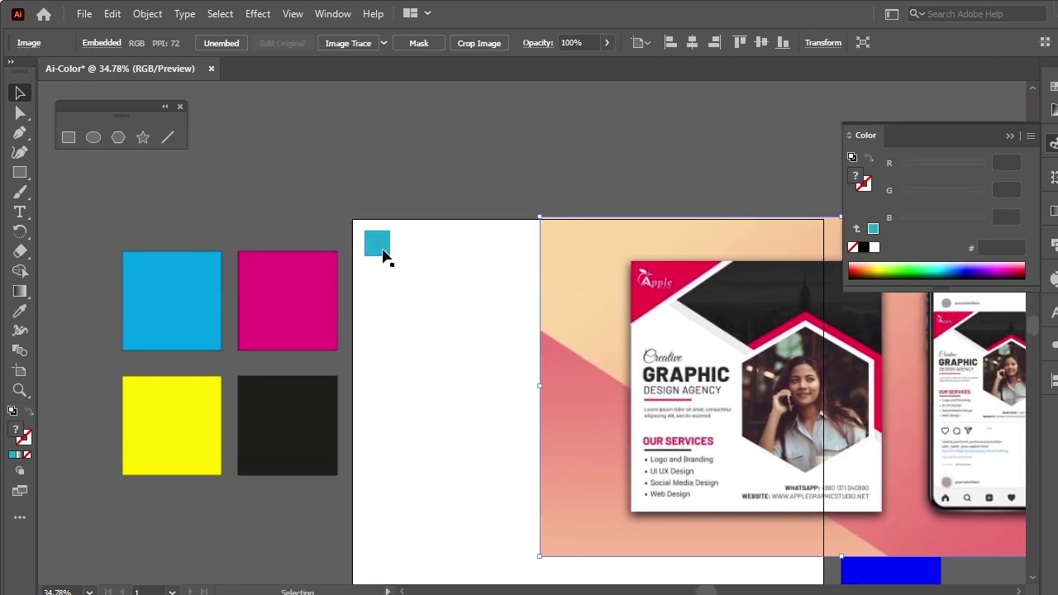
pyautogui.moveTo(383, 254); pyautogui.dragTo(387, 283)
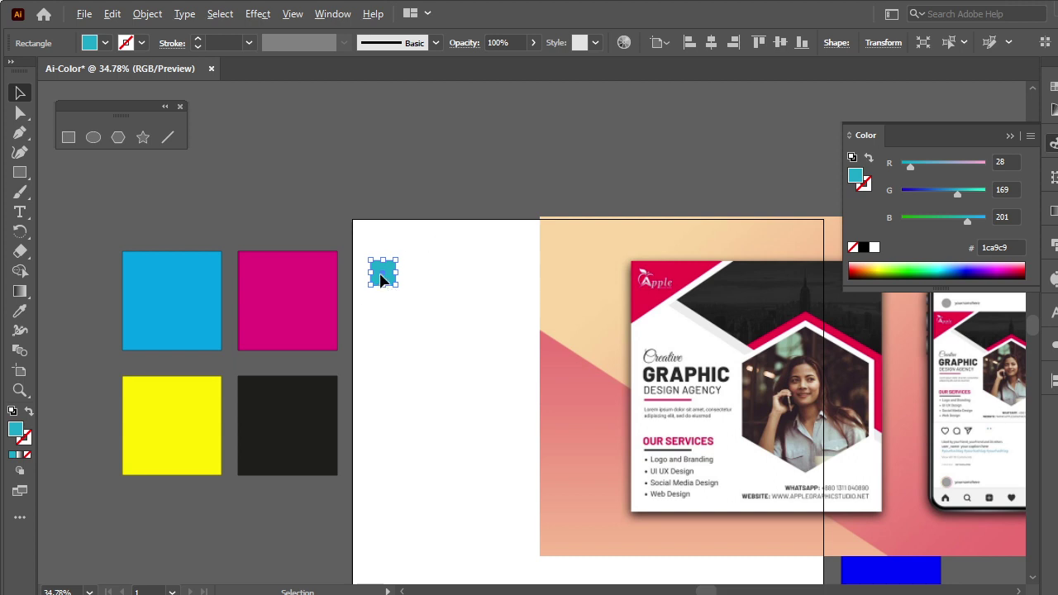
pyautogui.moveTo(380, 280); pyautogui.dragTo(413, 281)
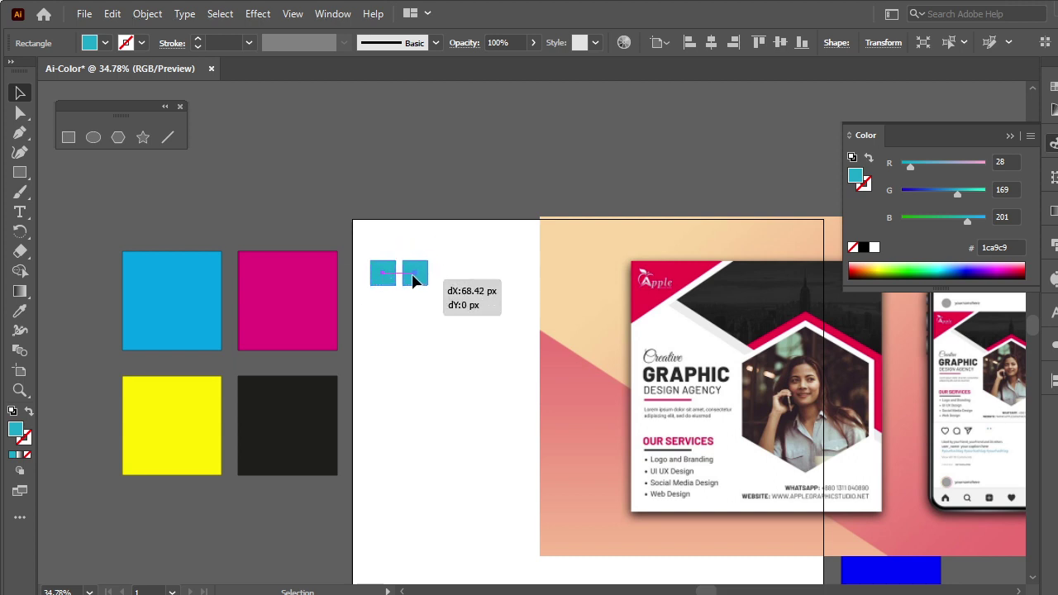
pyautogui.press('a')
pyautogui.hotkey('ctrl', 'd')
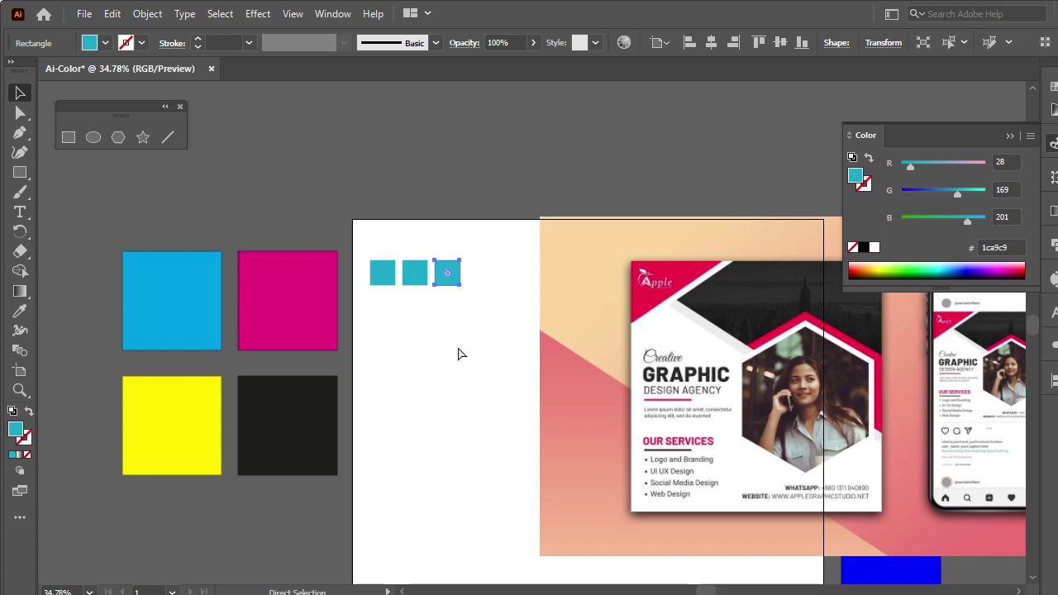
pyautogui.hotkey('ctrl', 'd')
pyautogui.hotkey('ctrl', 'd')
pyautogui.press('v')
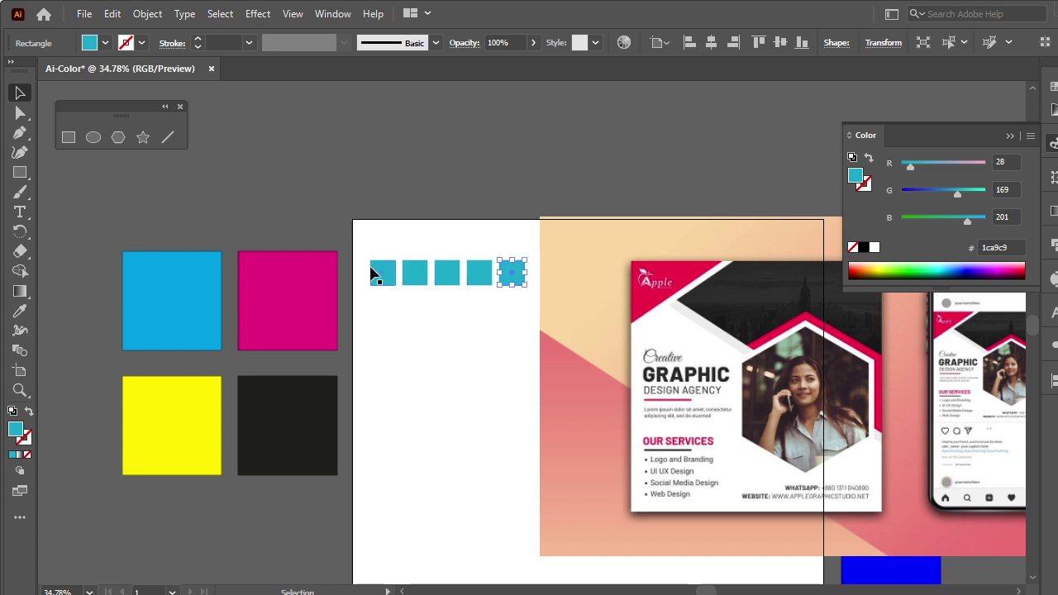
pyautogui.hotkey('ctrl', 'd')
# Move the flyer further right and duplicate the row into a second row of six
pyautogui.click(489, 346)
pyautogui.moveTo(576, 337); pyautogui.dragTo(658, 340)
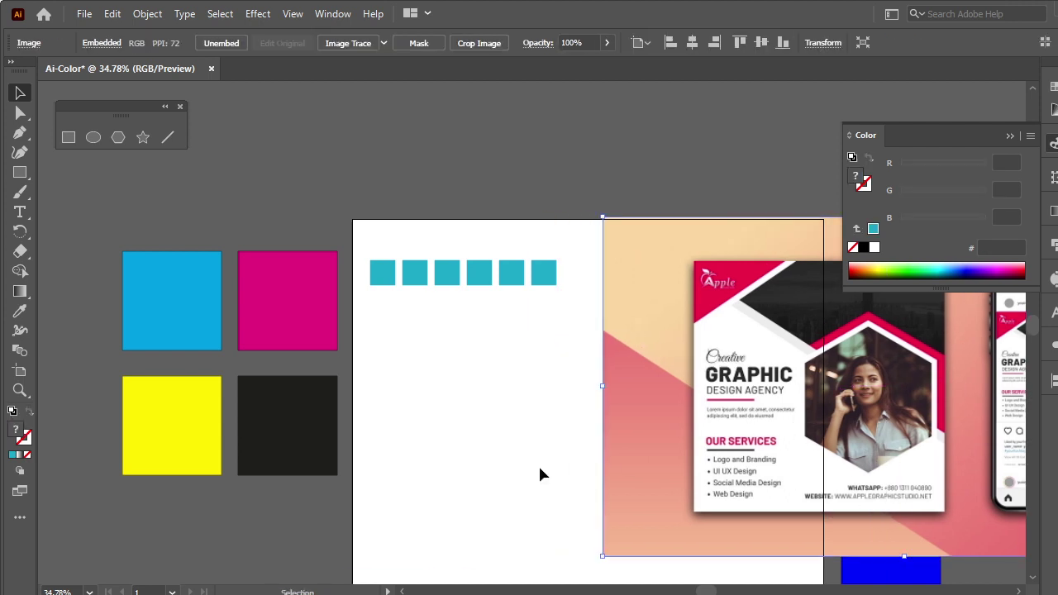
pyautogui.click(515, 337)
pyautogui.moveTo(373, 275)
pyautogui.mouseDown()
pyautogui.moveTo(413, 273)
pyautogui.moveTo(387, 319)
pyautogui.mouseUp()
pyautogui.click(422, 236)
pyautogui.click(380, 281)
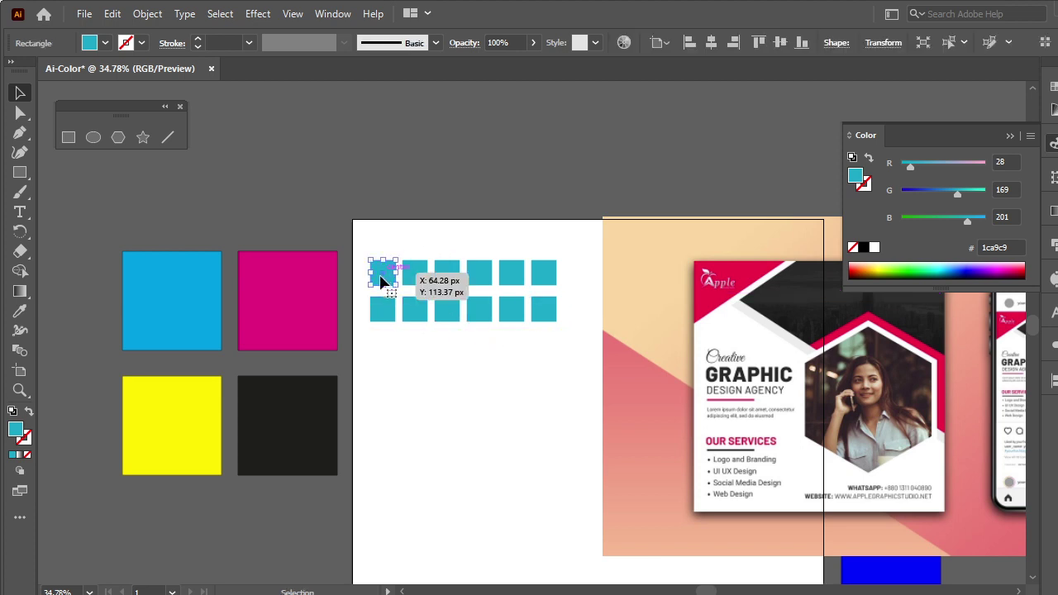
pyautogui.click(421, 222)
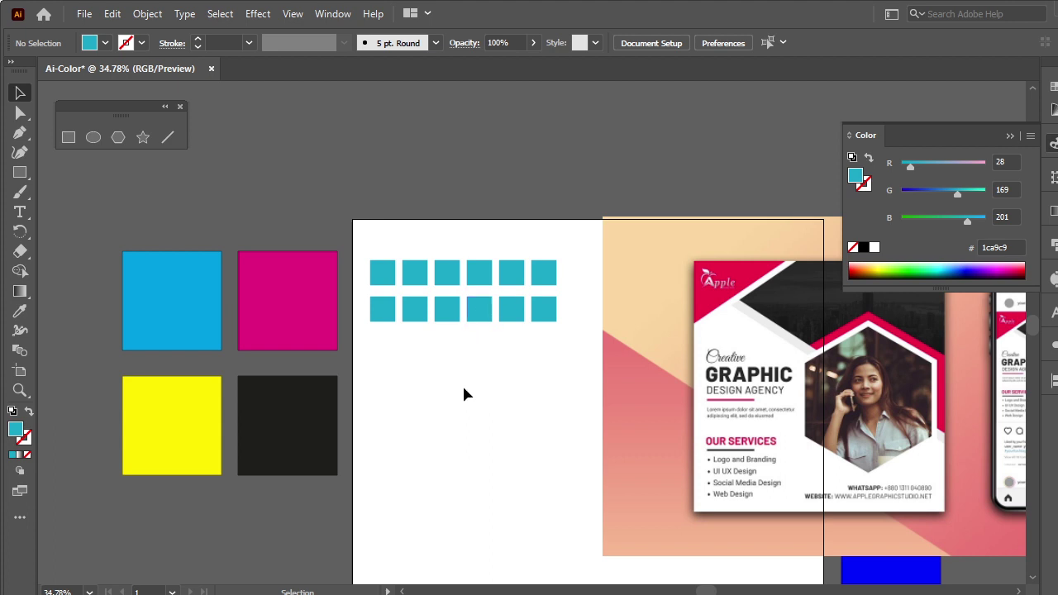
# Eyedrop the flyer's crimson colour onto the top-left square
pyautogui.click(21, 315)
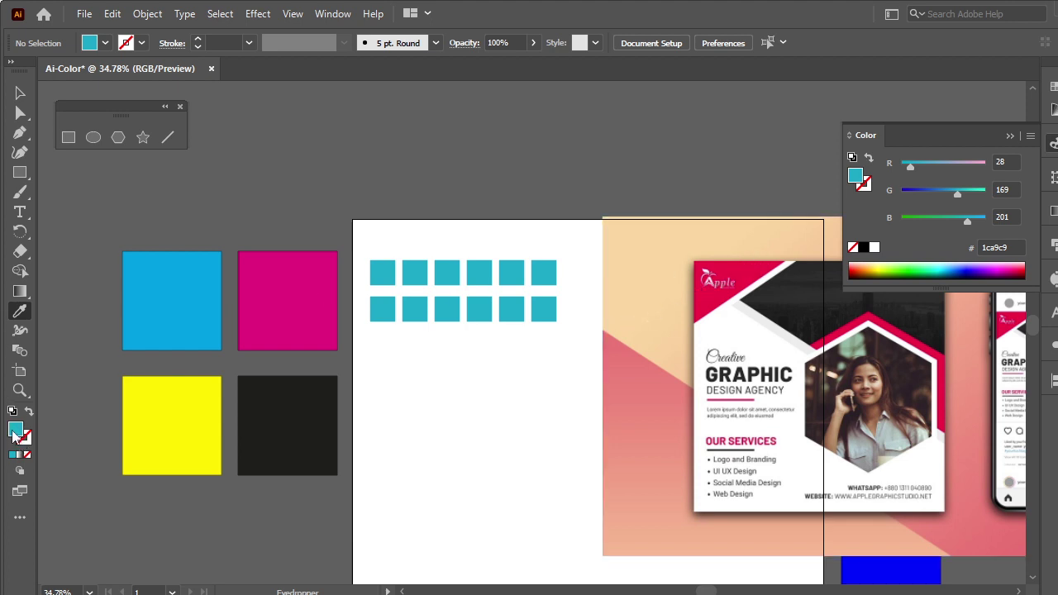
pyautogui.click(20, 93)
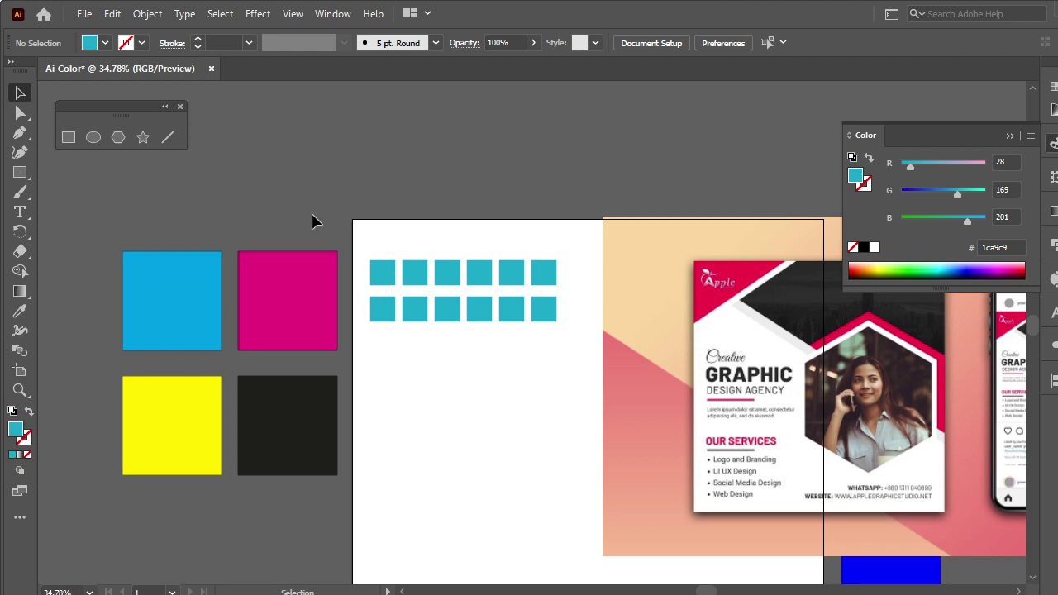
pyautogui.click(383, 281)
pyautogui.click(19, 311)
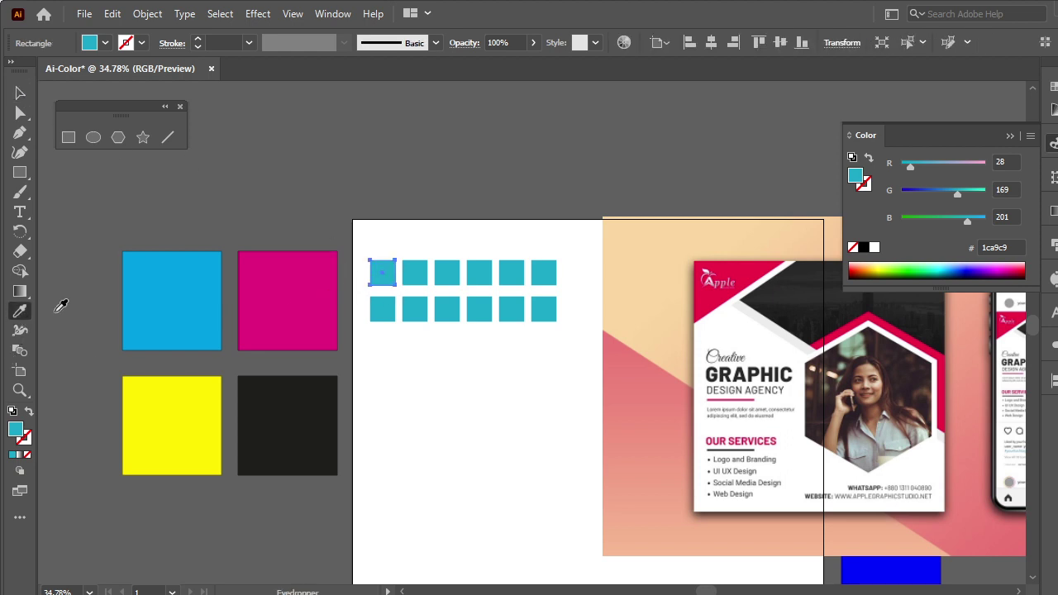
pyautogui.click(701, 304)
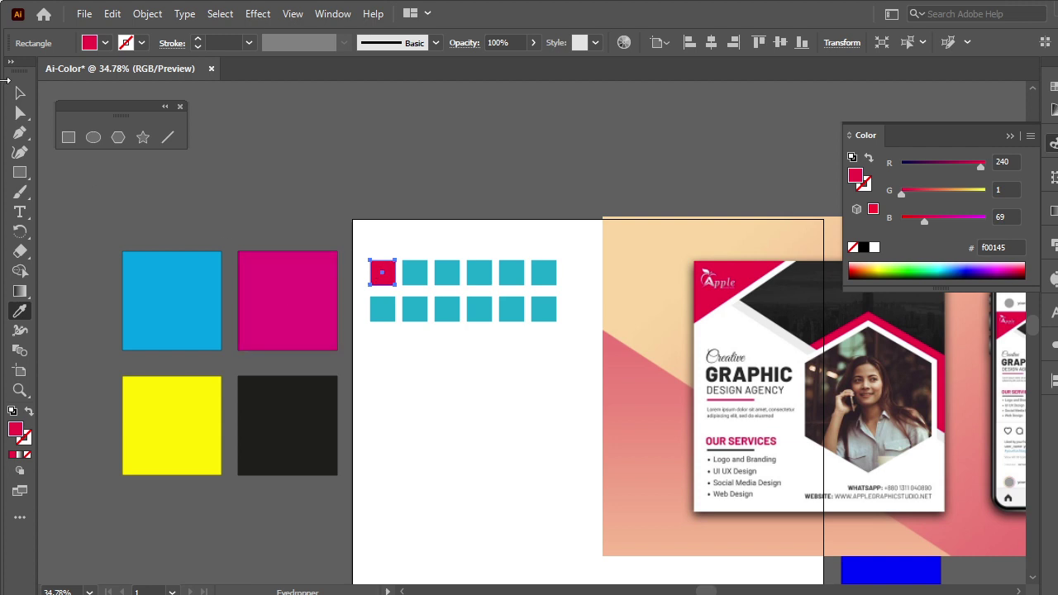
pyautogui.click(20, 92)
pyautogui.click(402, 173)
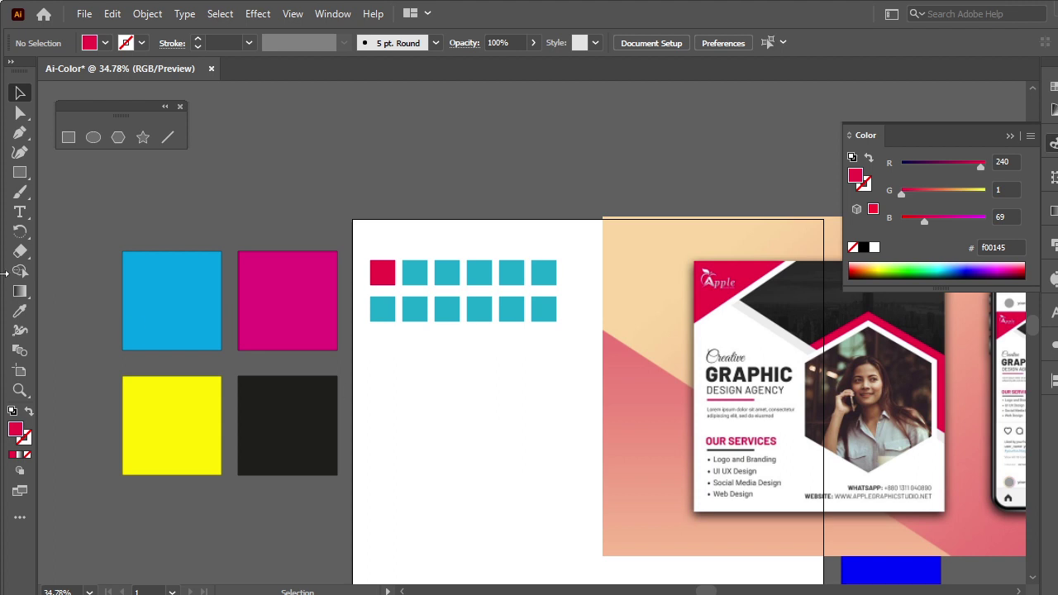
# Sample near-black, light grey eeeeee and white onto the second, third and fourth squares
pyautogui.click(19, 311)
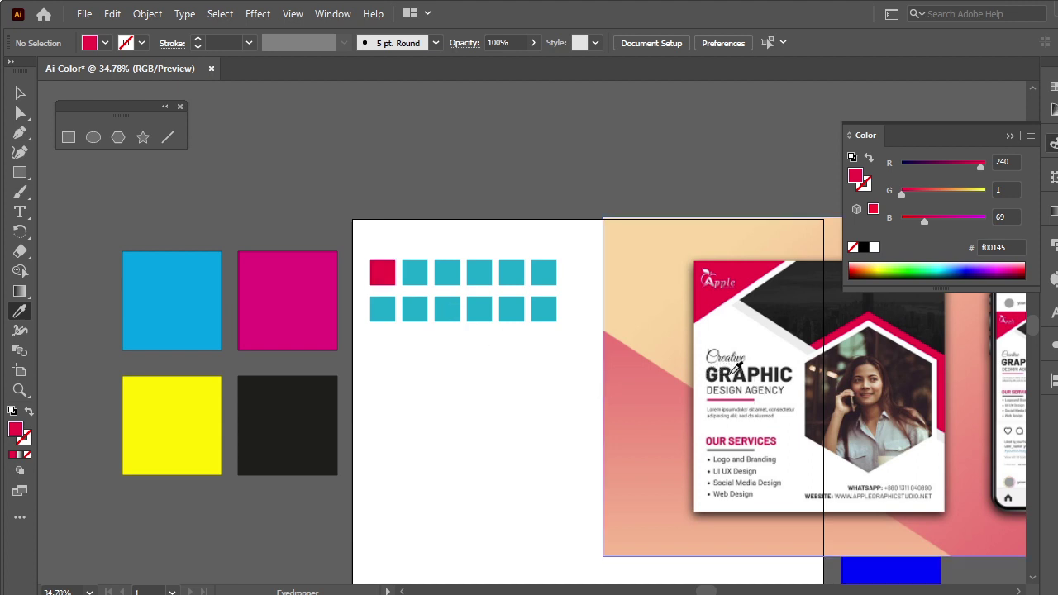
pyautogui.click(708, 377)
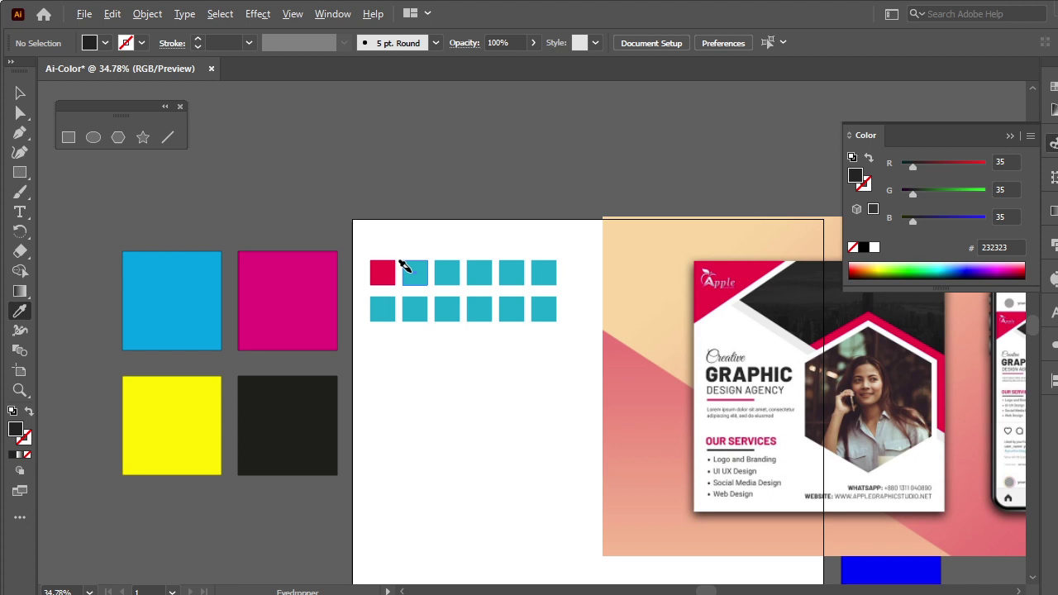
pyautogui.keyDown('alt'); pyautogui.click(409, 270); pyautogui.keyUp('alt')
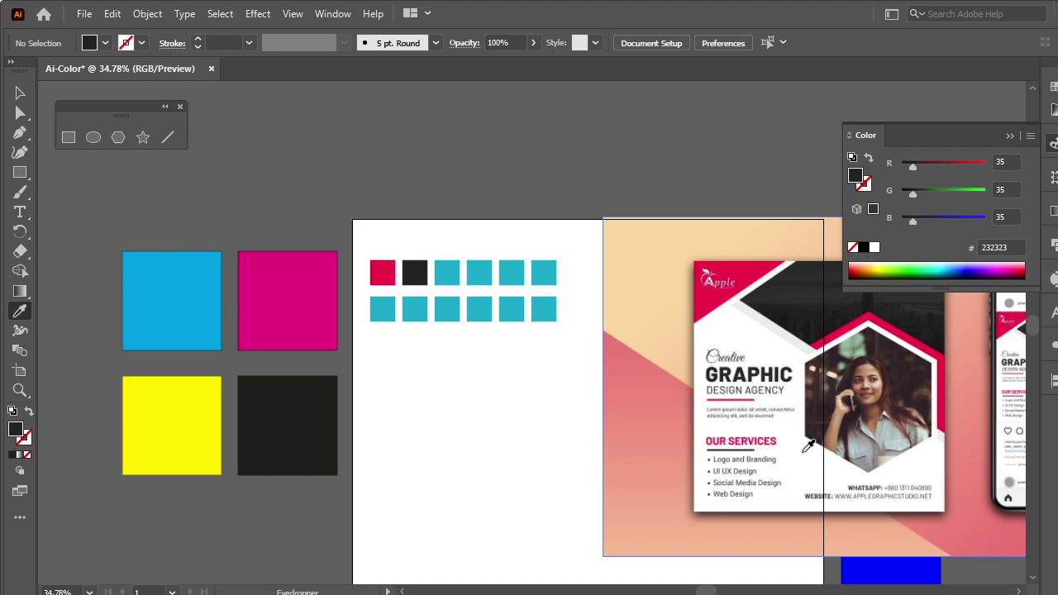
pyautogui.click(725, 356)
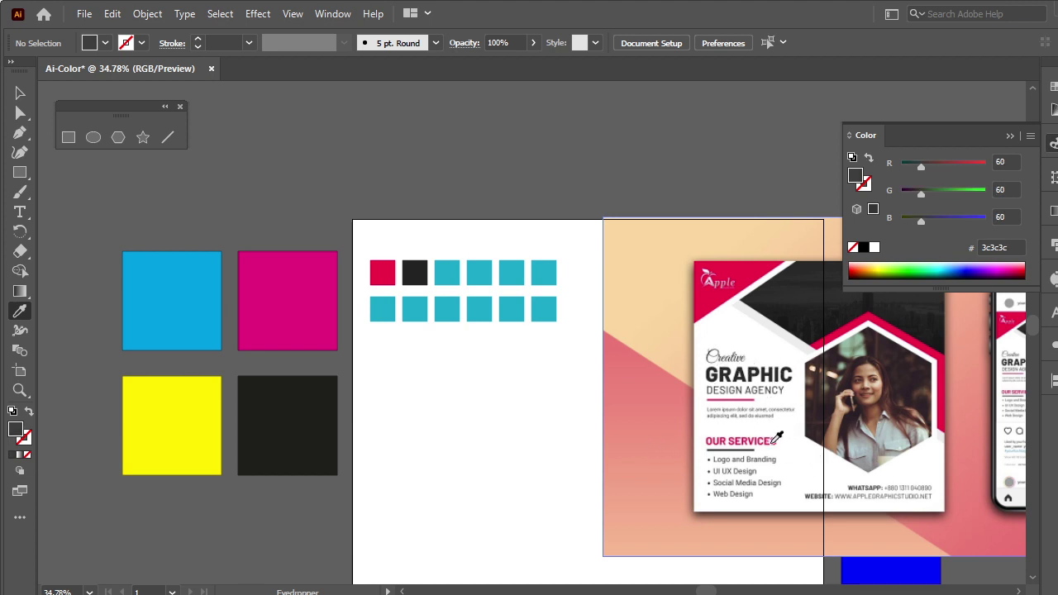
pyautogui.click(732, 327)
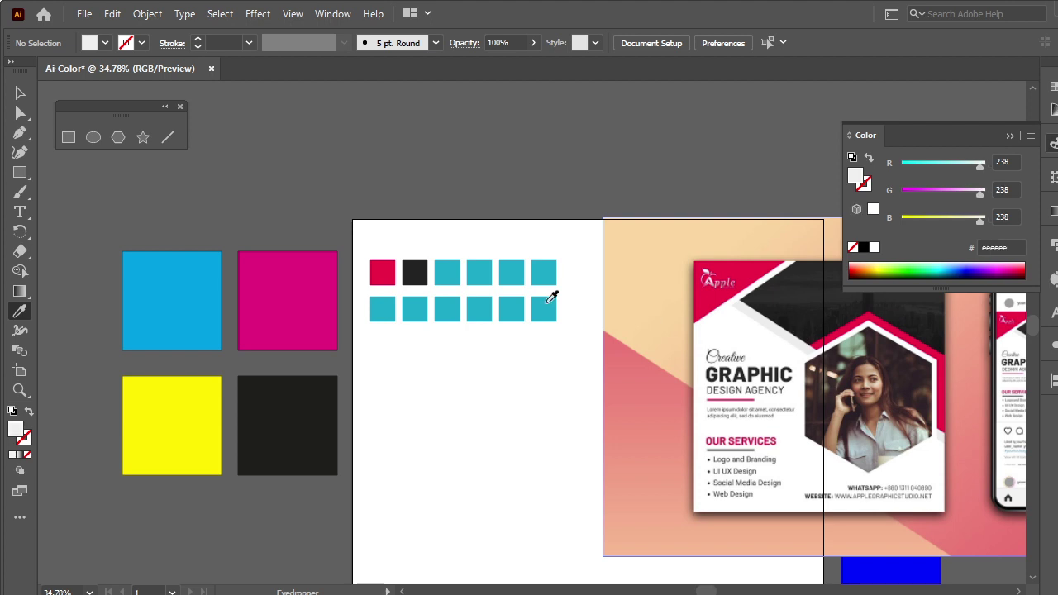
pyautogui.click(433, 263)
pyautogui.keyDown('alt'); pyautogui.click(438, 265); pyautogui.keyUp('alt')
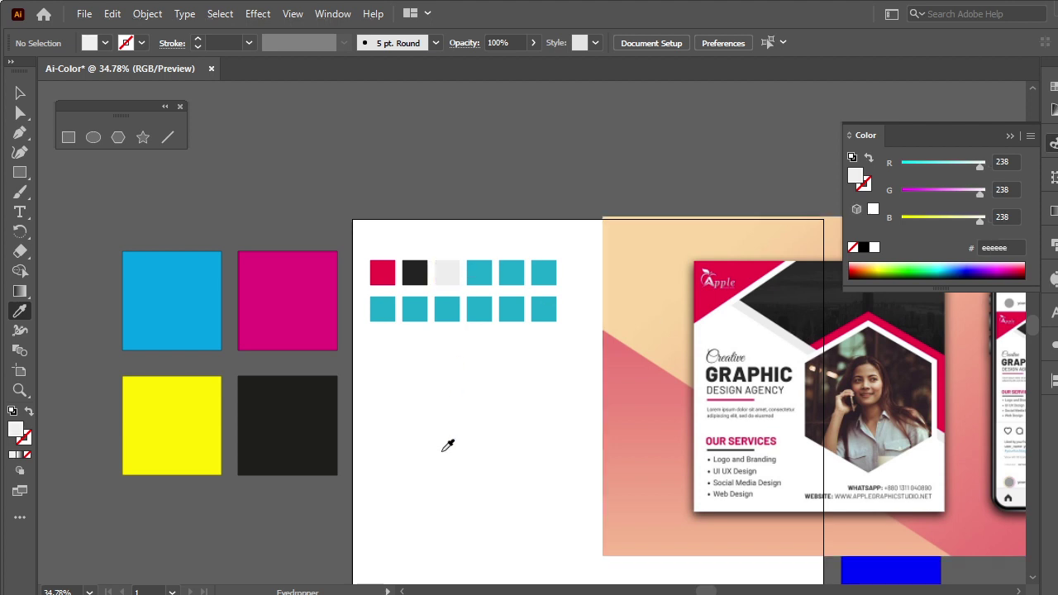
pyautogui.click(737, 335)
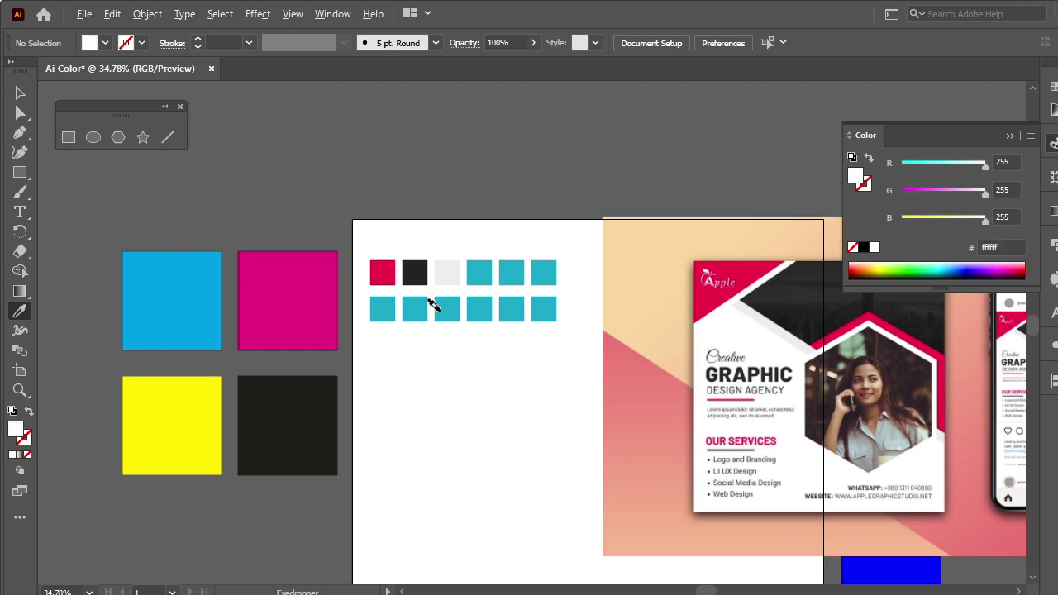
pyautogui.keyDown('alt'); pyautogui.click(477, 270); pyautogui.keyUp('alt')
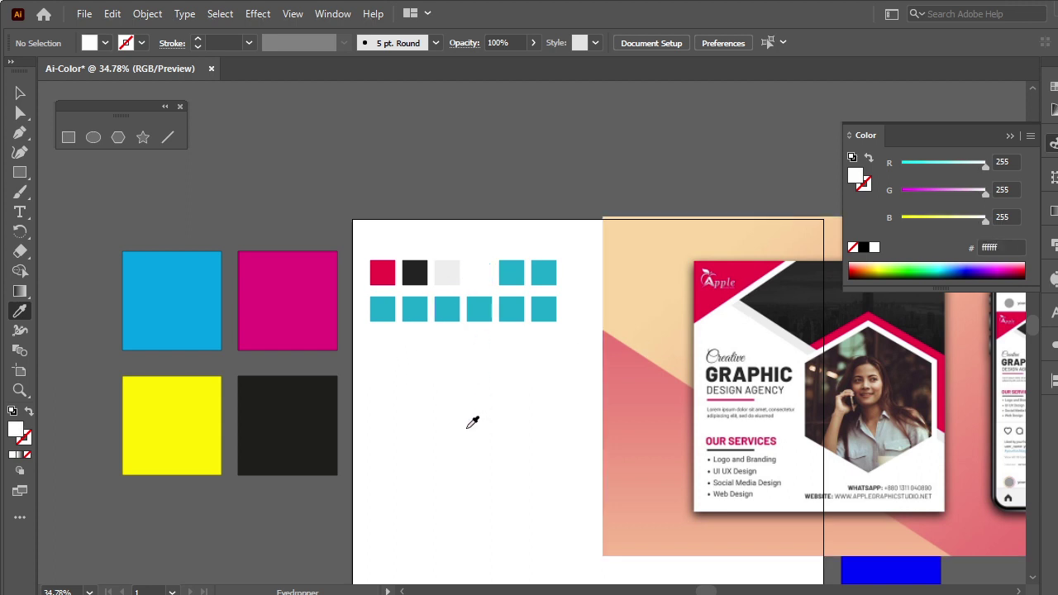
pyautogui.click(20, 93)
# Give the white swatch a black 1 pt outline
pyautogui.click(487, 281)
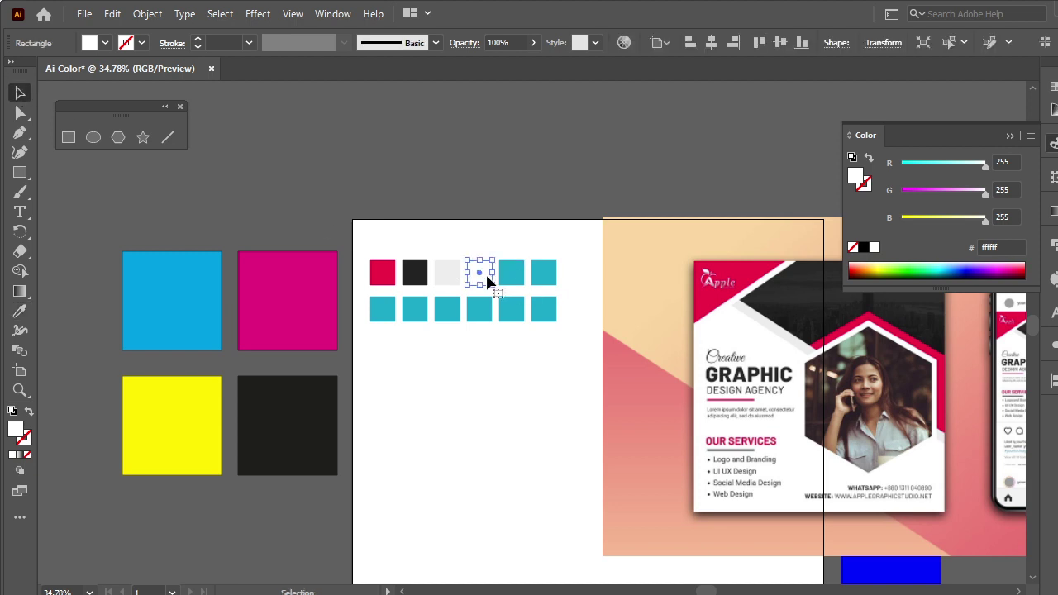
pyautogui.click(25, 438)
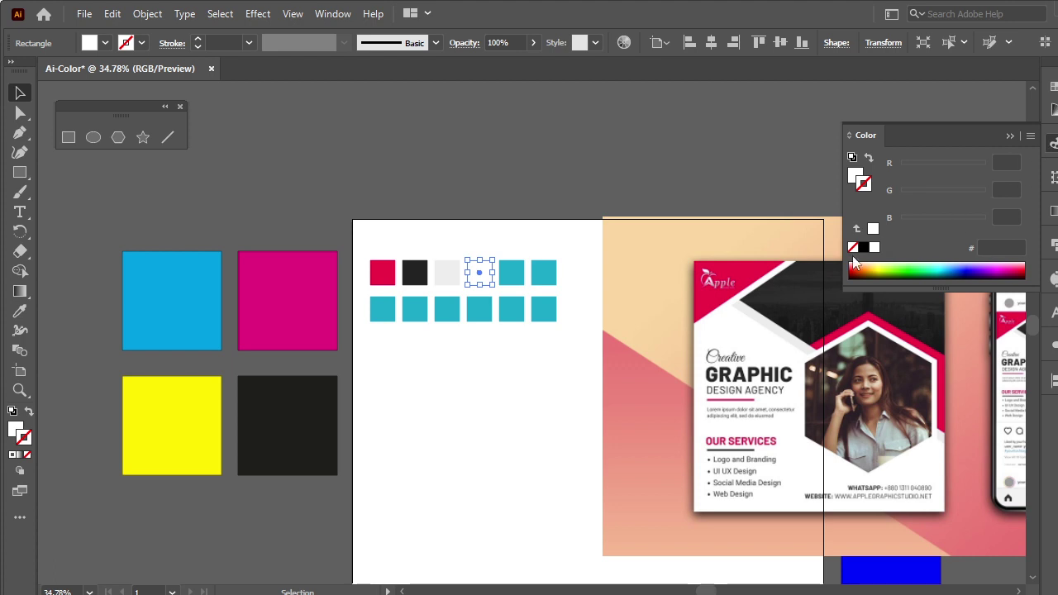
pyautogui.click(863, 247)
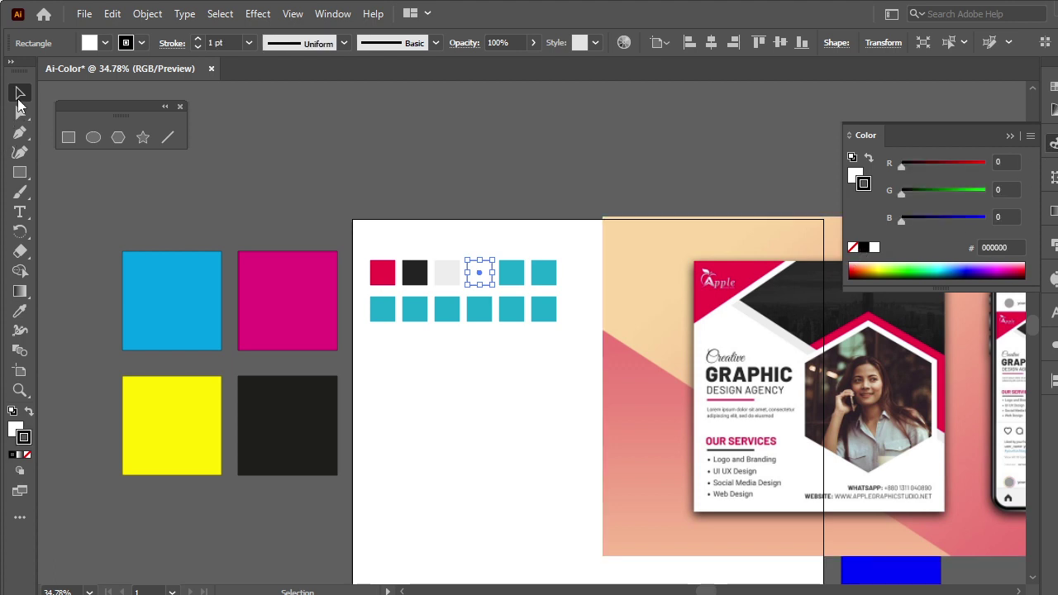
pyautogui.click(295, 186)
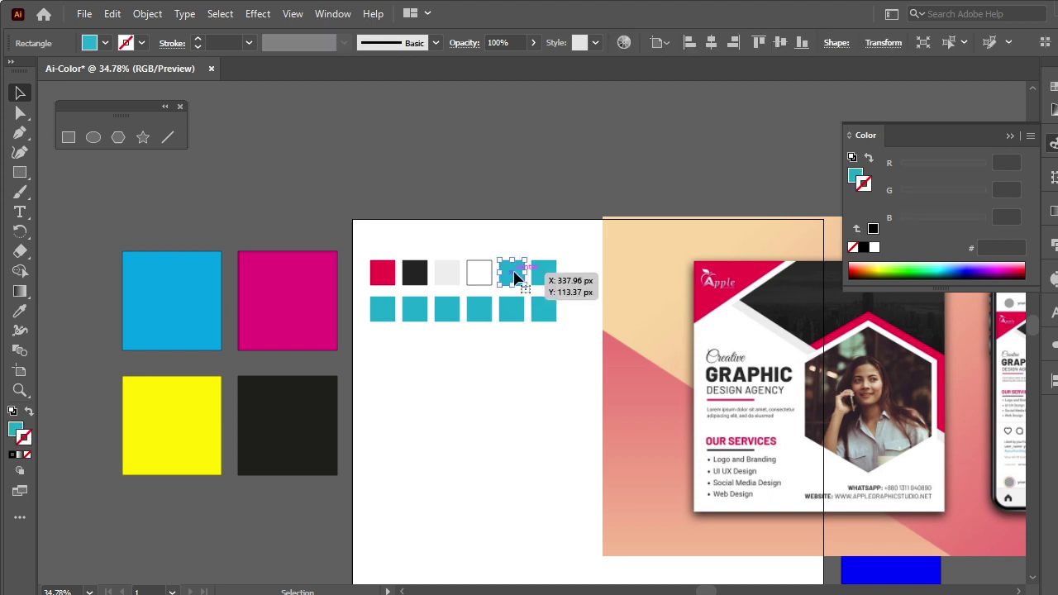
# Delete the leftover teal top-row squares and the reference flyer image, then return to Chrome
pyautogui.moveTo(512, 274); pyautogui.dragTo(538, 275)
pyautogui.click(537, 275)
pyautogui.press('Delete')
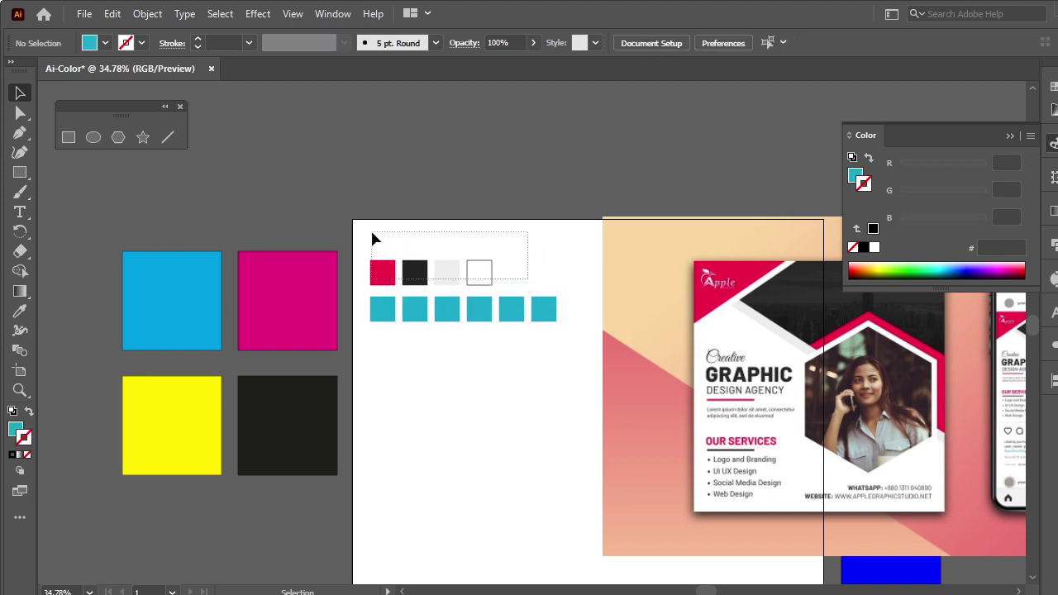
pyautogui.moveTo(371, 235); pyautogui.dragTo(372, 235)
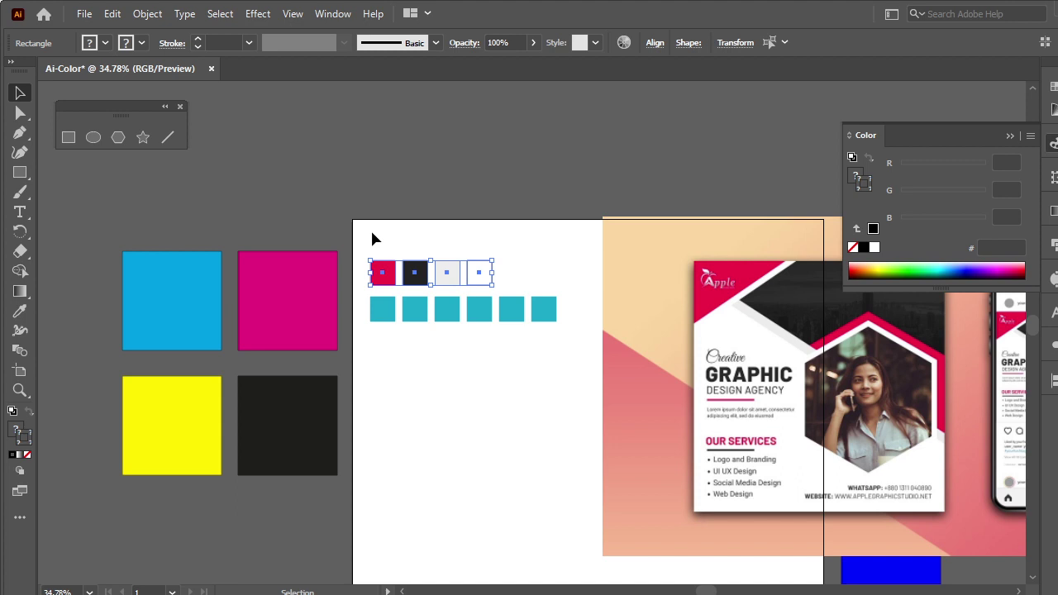
pyautogui.click(372, 239)
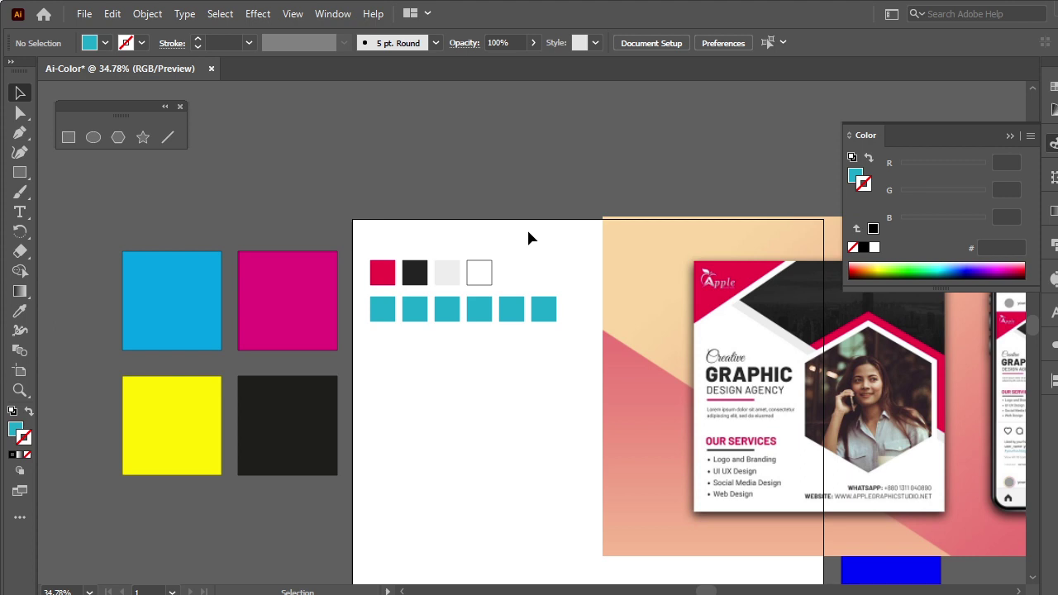
pyautogui.click(712, 299)
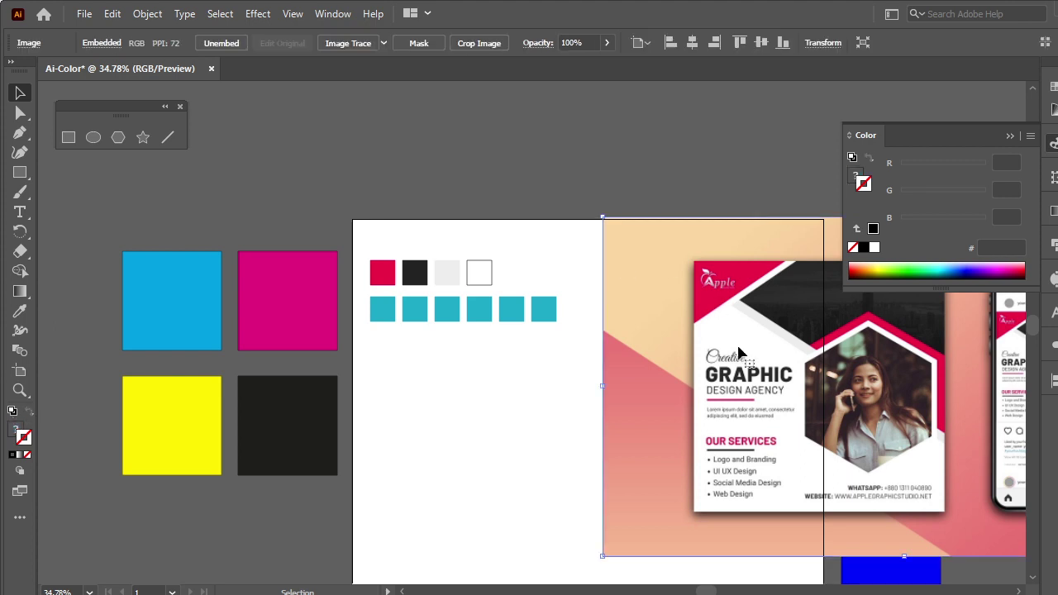
pyautogui.press('Delete')
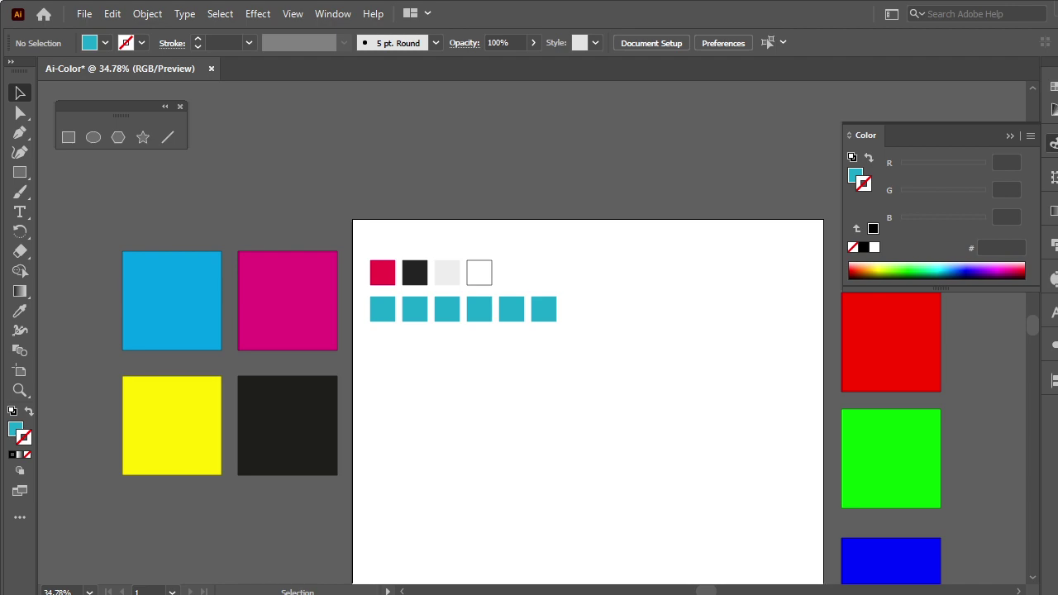
pyautogui.click(233, 567)
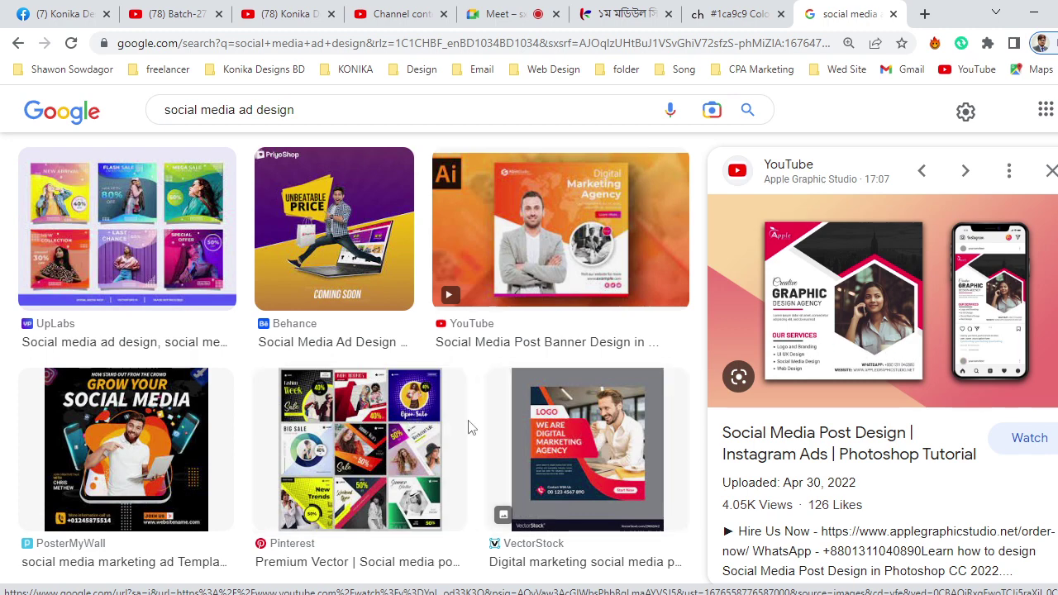
# Preview the yellow-and-navy GraphicsFamily web banner result in Google Images and copy its image
pyautogui.scroll(-2, 330, 438)
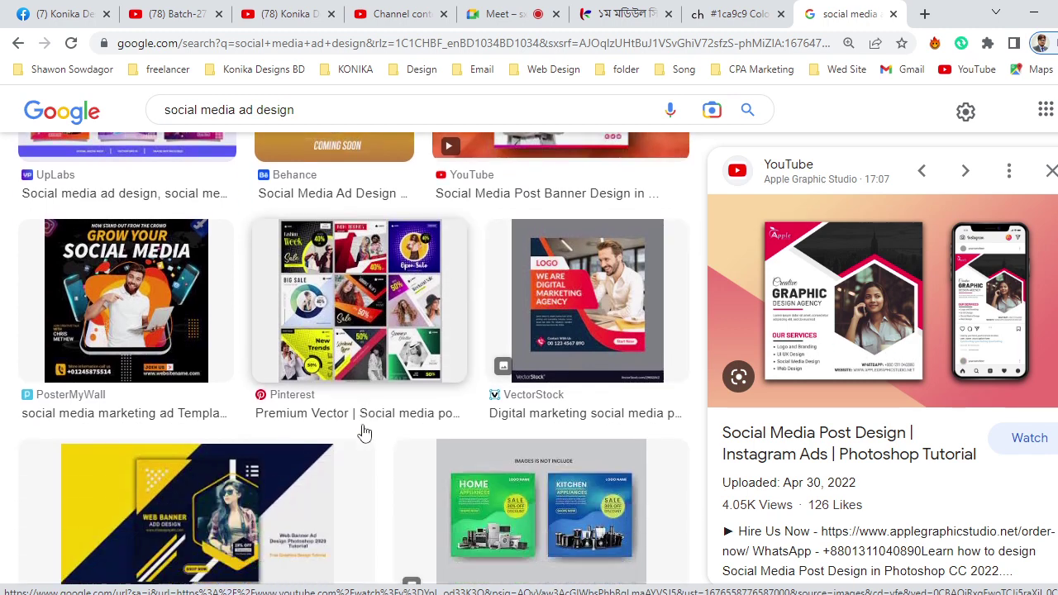
pyautogui.scroll(-3, 364, 434)
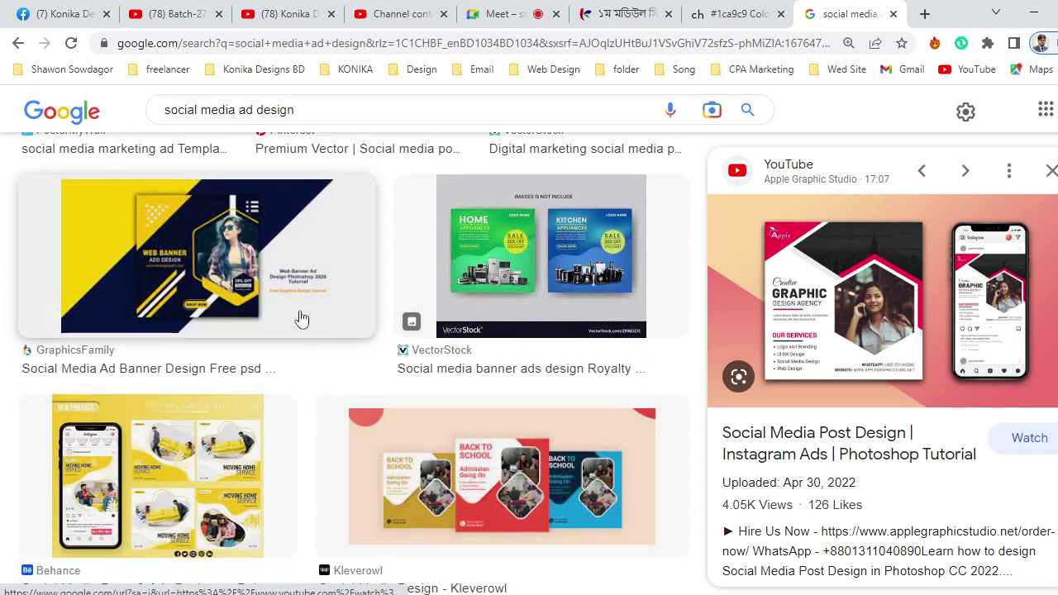
pyautogui.click(219, 267)
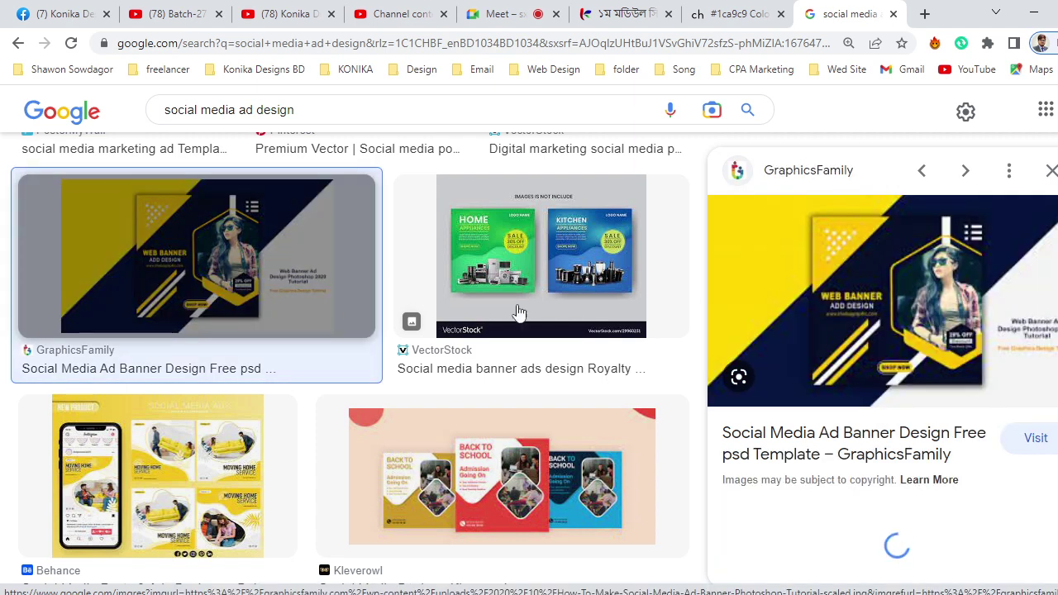
pyautogui.rightClick(863, 283)
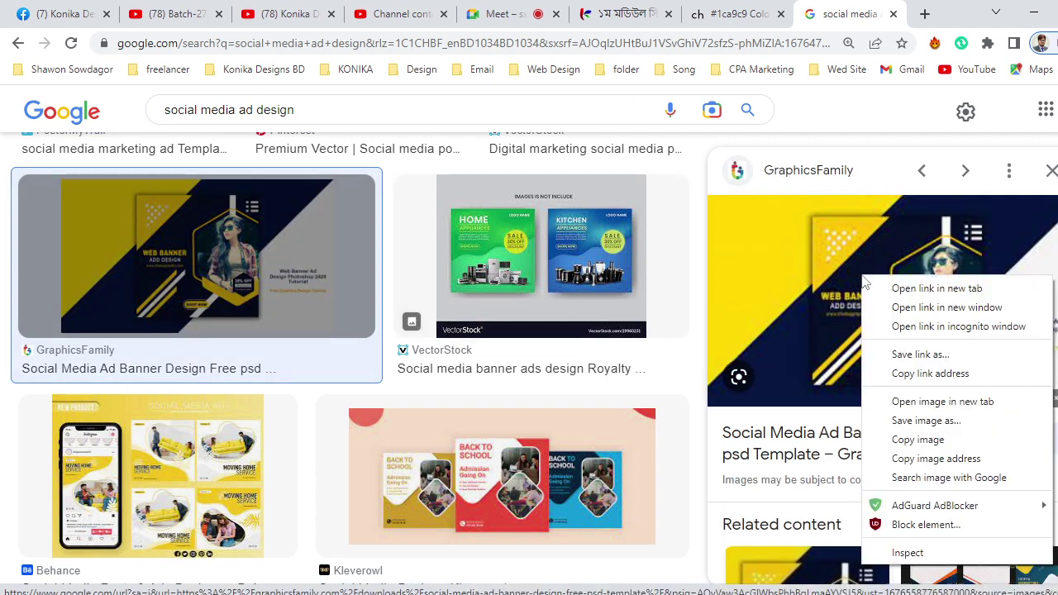
pyautogui.click(935, 444)
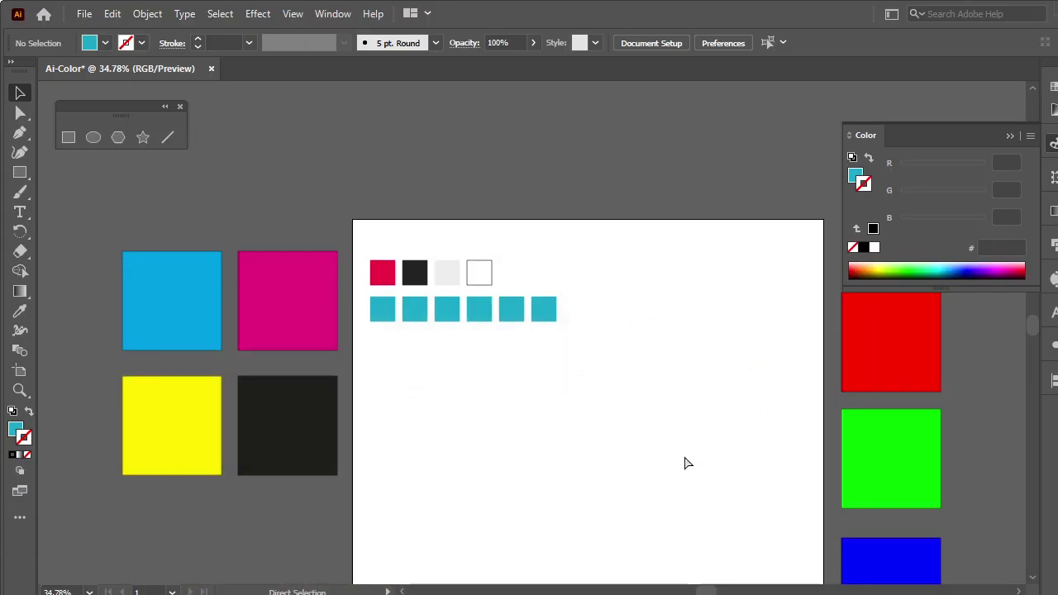
# Paste the banner into Illustrator, enlarge it and place it on the artboard's right side
pyautogui.hotkey('ctrl', 'v')
pyautogui.moveTo(542, 337); pyautogui.dragTo(703, 426)
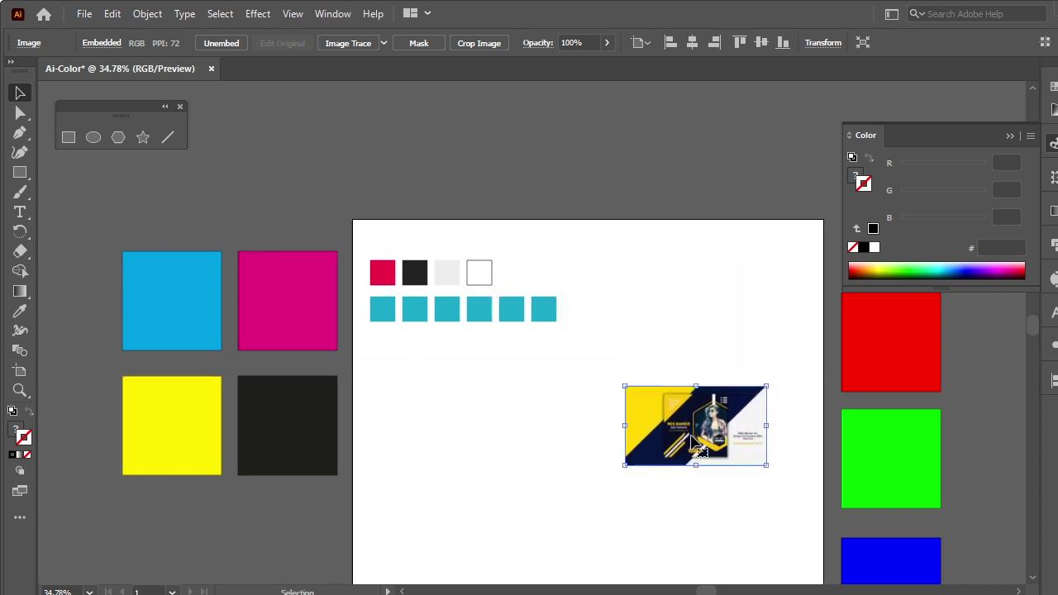
pyautogui.moveTo(771, 383); pyautogui.dragTo(881, 289)
pyautogui.moveTo(687, 446); pyautogui.dragTo(826, 382)
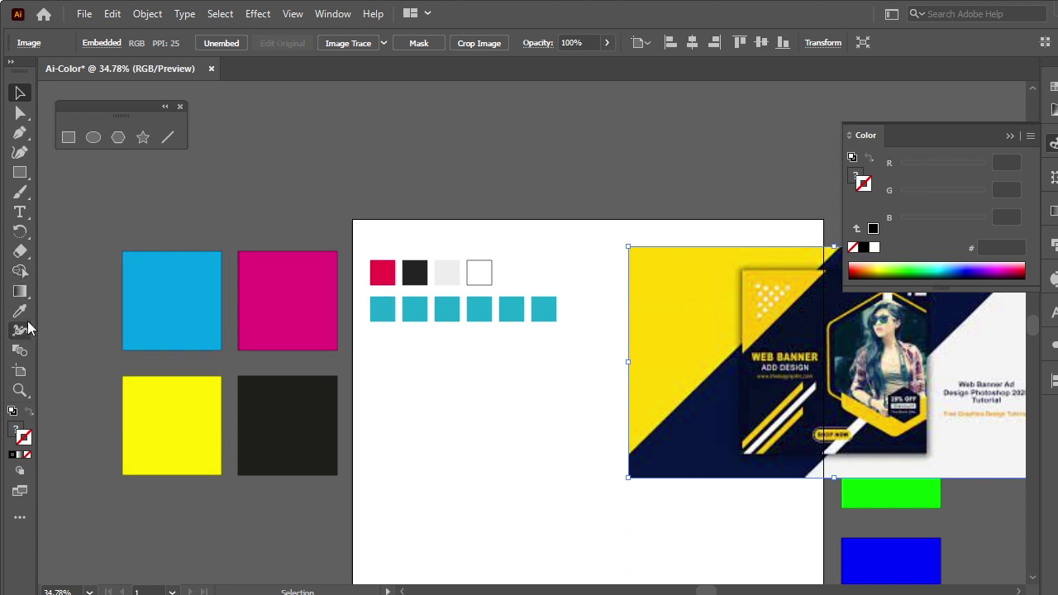
pyautogui.click(423, 176)
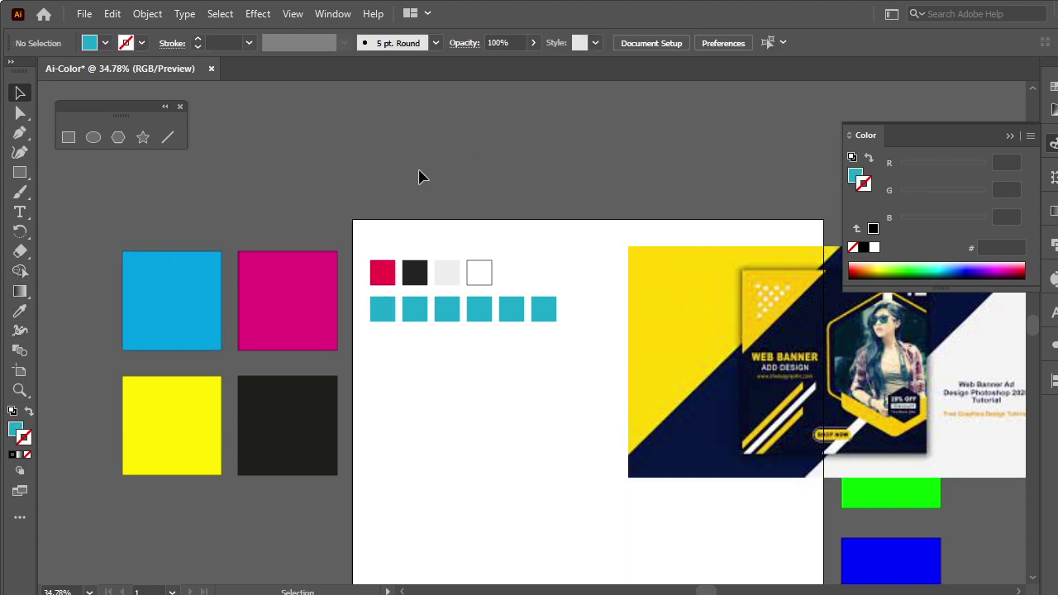
# Eyedropper the banner's yellow and navy into the first lower-row squares
pyautogui.click(20, 311)
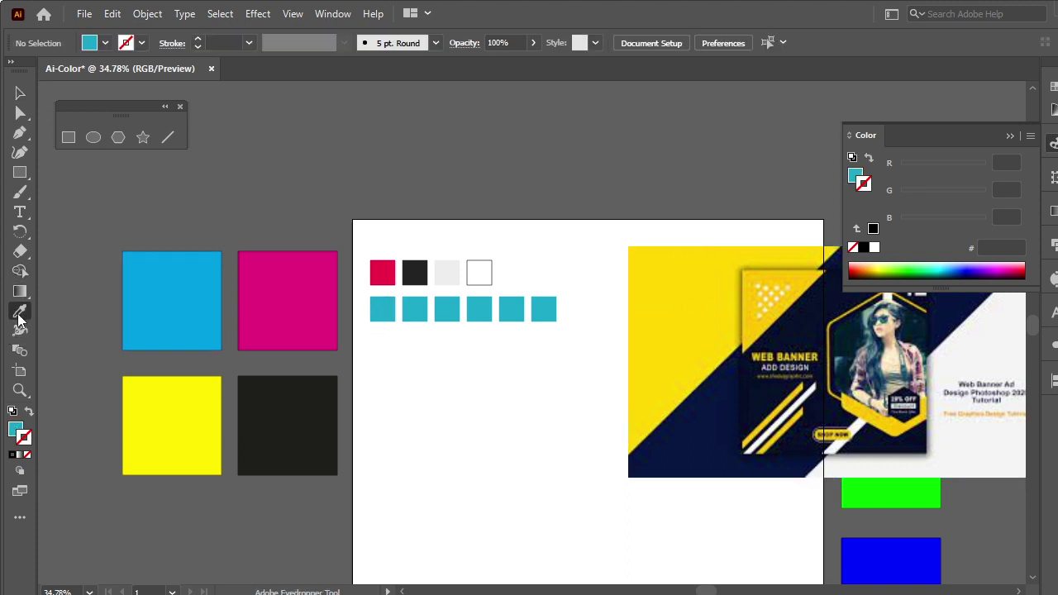
pyautogui.click(687, 322)
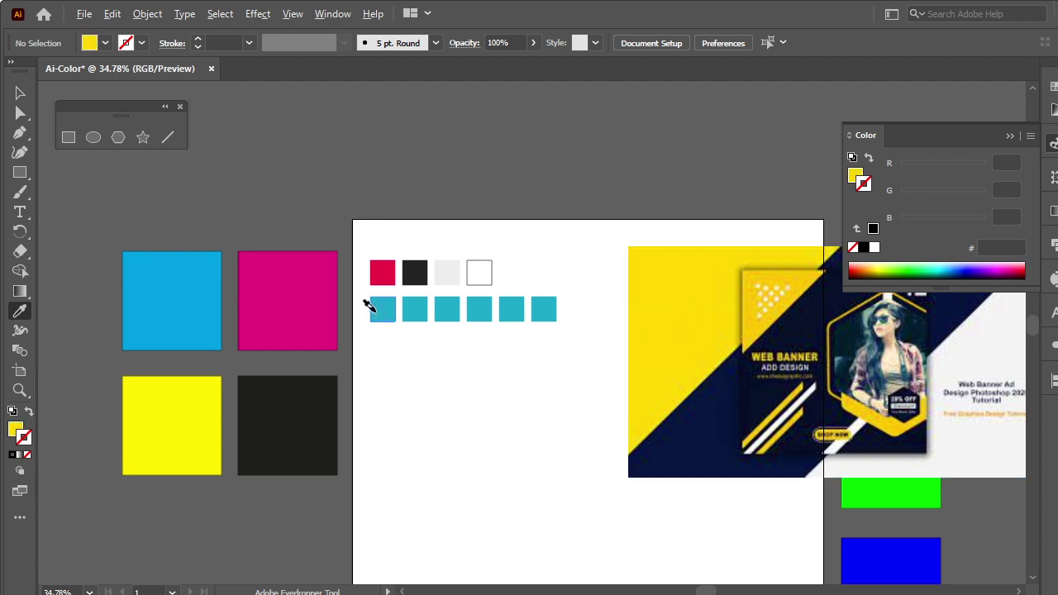
pyautogui.keyDown('alt'); pyautogui.click(377, 307); pyautogui.keyUp('alt')
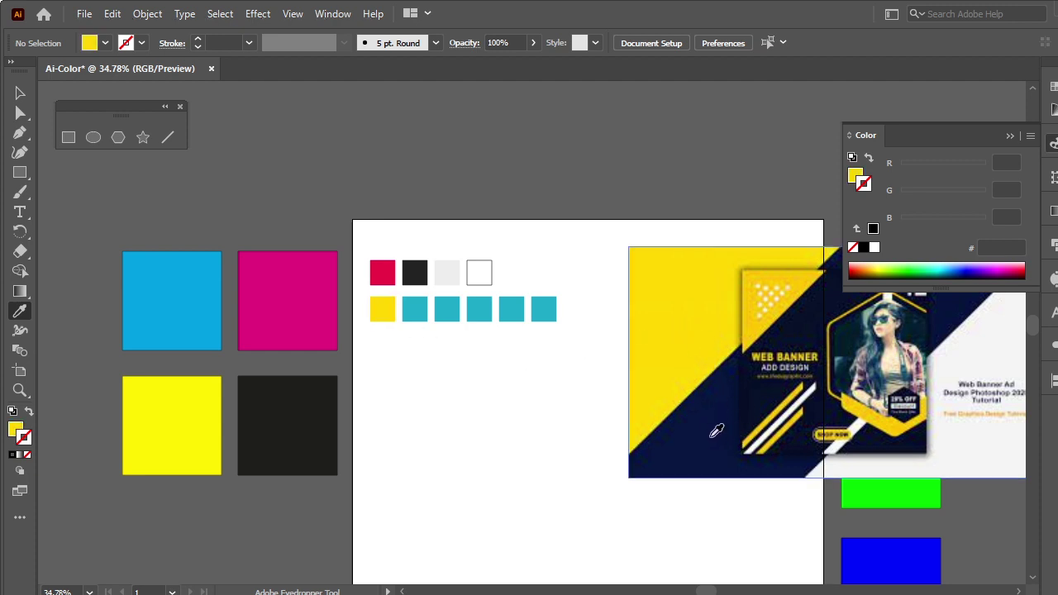
pyautogui.click(714, 429)
pyautogui.keyDown('alt'); pyautogui.click(405, 302); pyautogui.keyUp('alt')
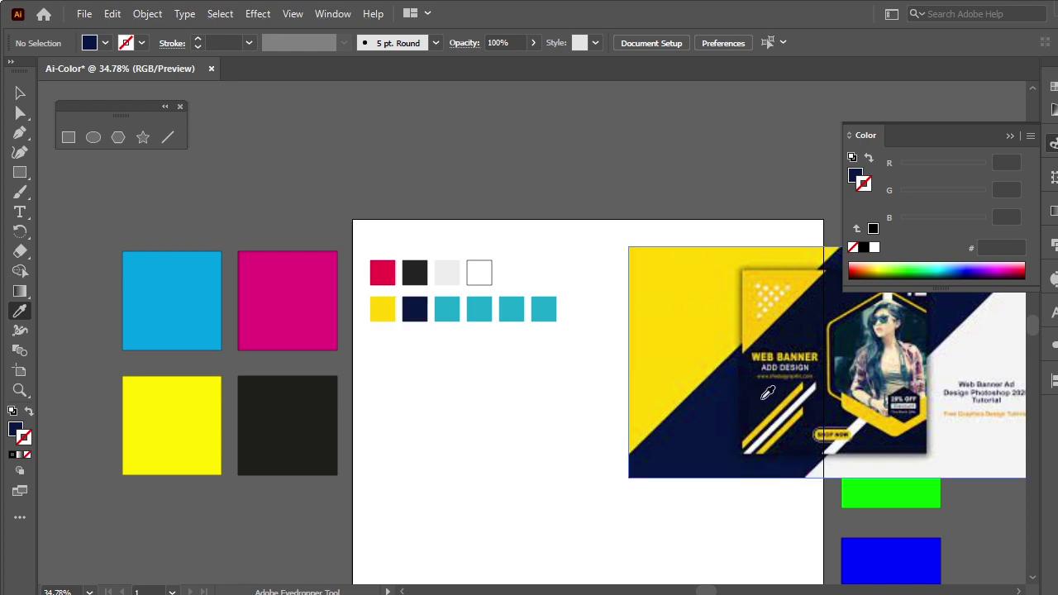
pyautogui.keyDown('alt'); pyautogui.click(446, 309); pyautogui.keyUp('alt')
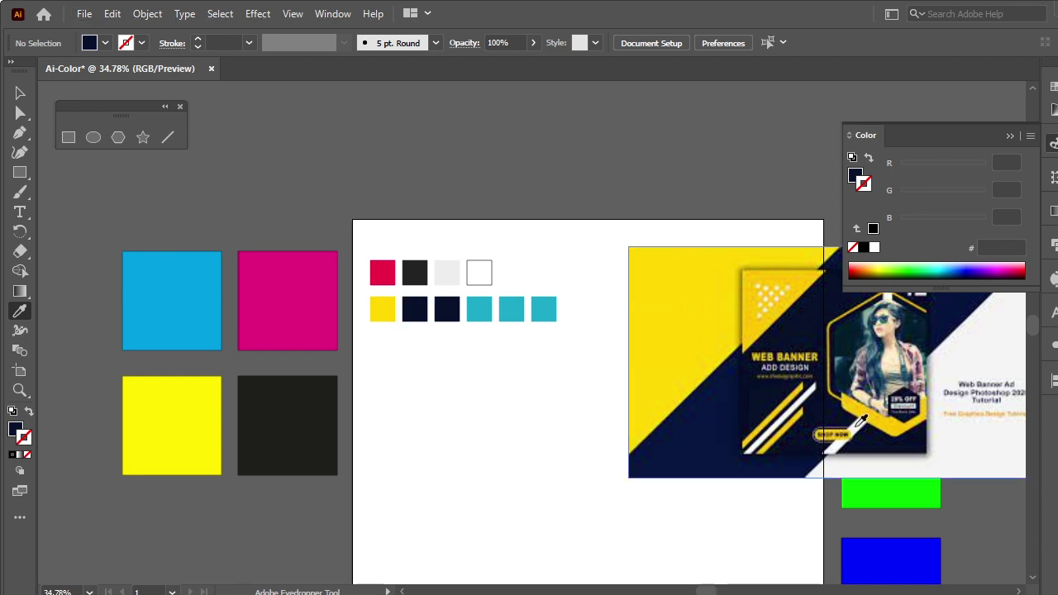
# Sample a pale cream from the banner into the third lower-row square
pyautogui.click(793, 282)
pyautogui.click(792, 281)
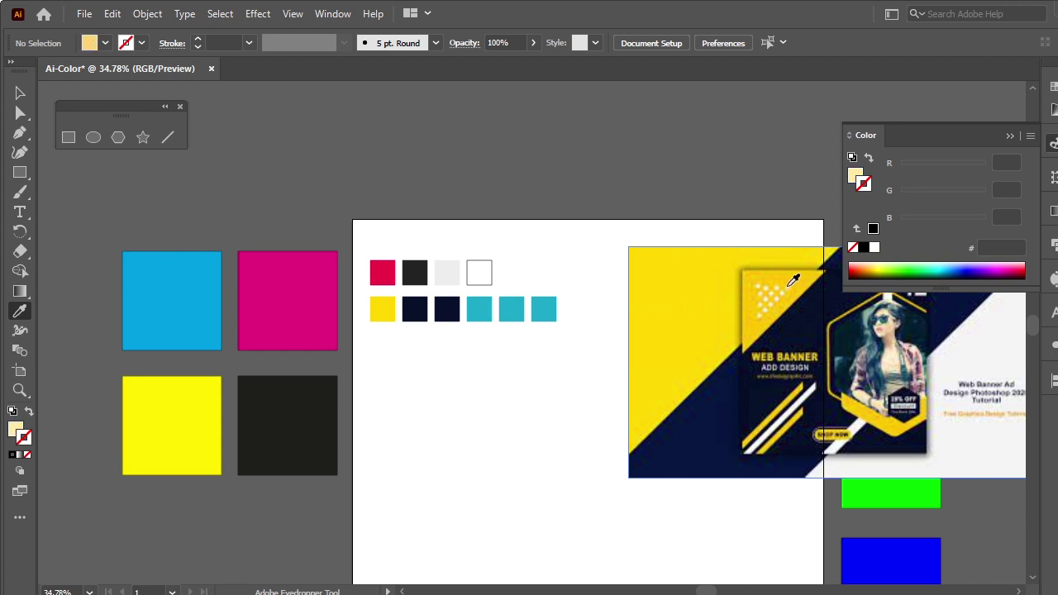
pyautogui.keyDown('alt'); pyautogui.click(444, 308); pyautogui.keyUp('alt')
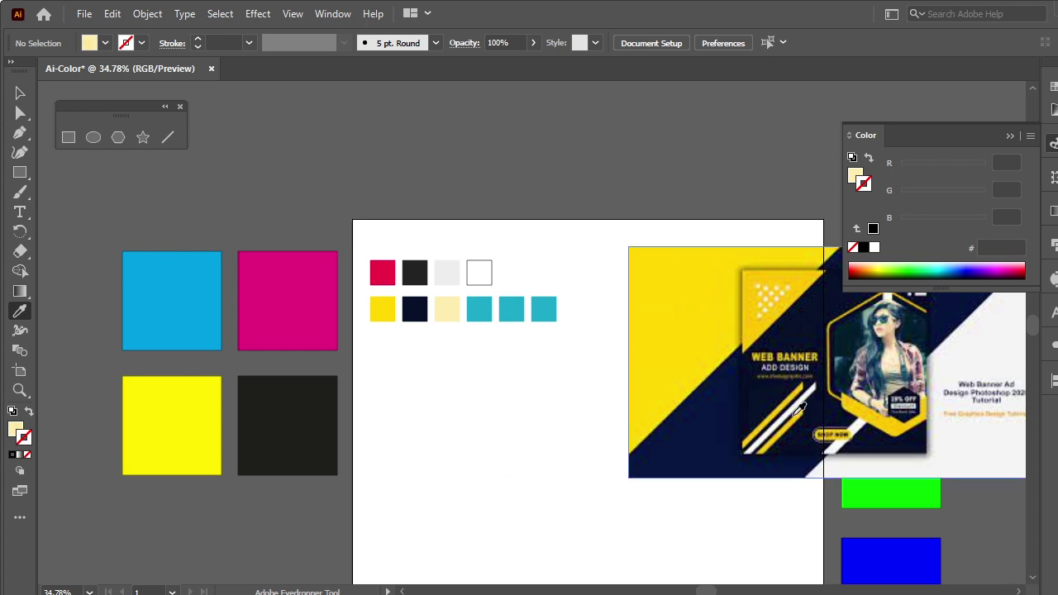
pyautogui.click(791, 413)
pyautogui.keyDown('alt'); pyautogui.click(444, 308); pyautogui.keyUp('alt')
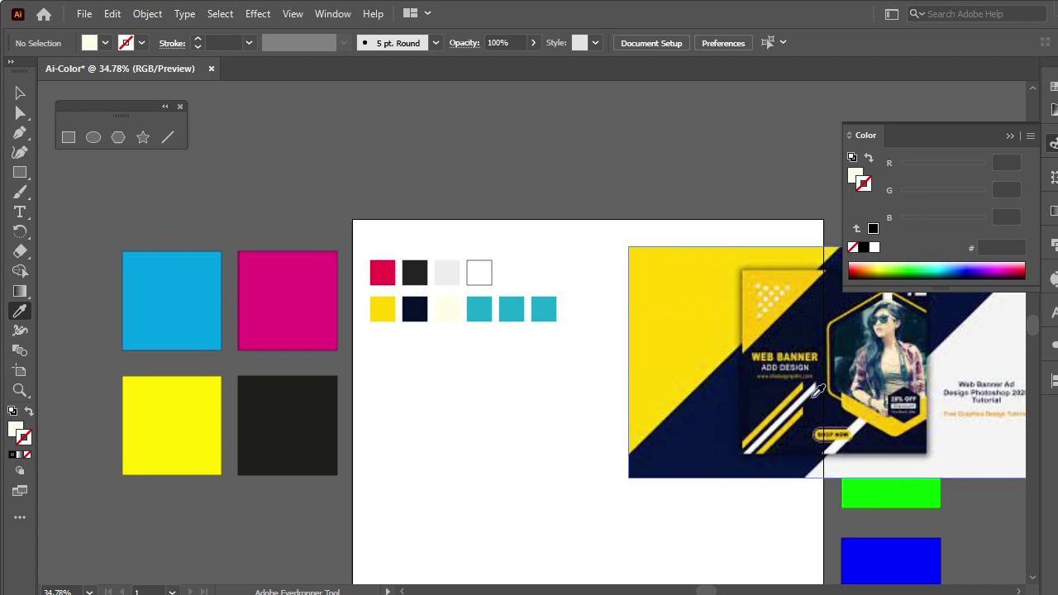
pyautogui.click(20, 92)
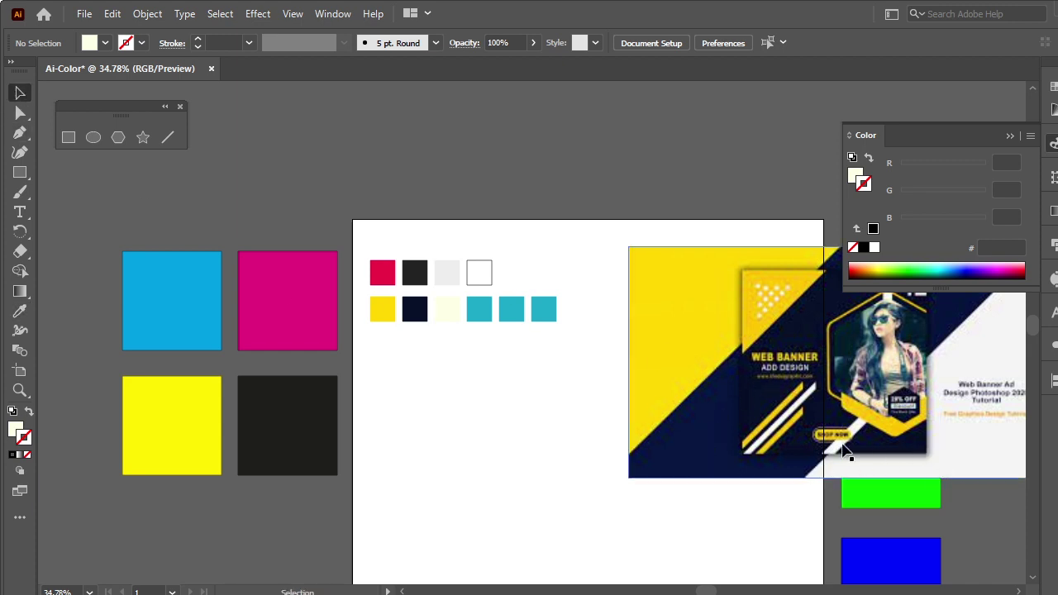
# Delete the web banner image and the three leftover teal squares
pyautogui.moveTo(859, 415); pyautogui.dragTo(626, 429)
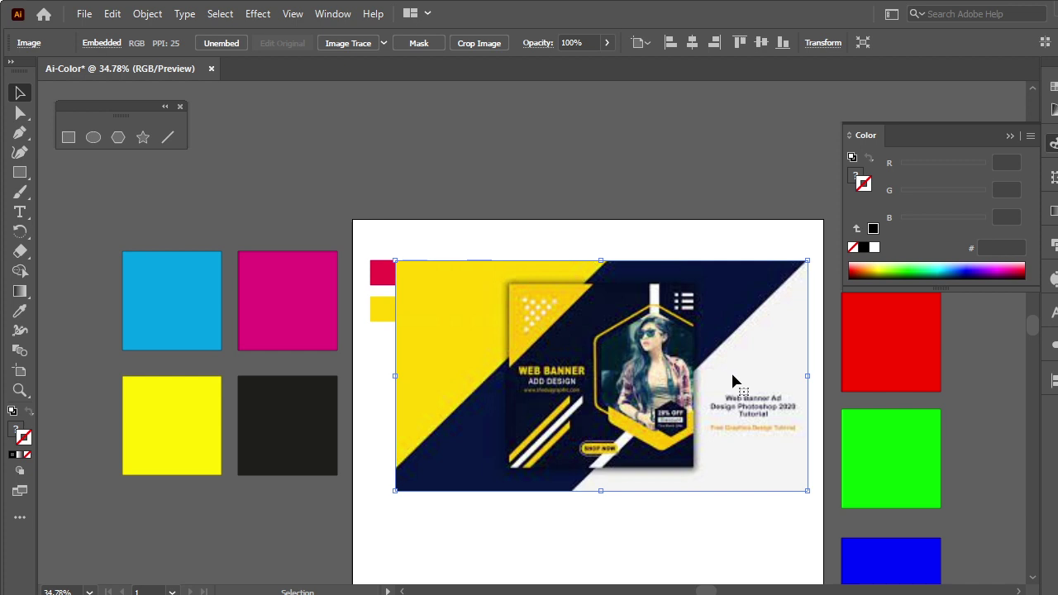
pyautogui.press('Delete')
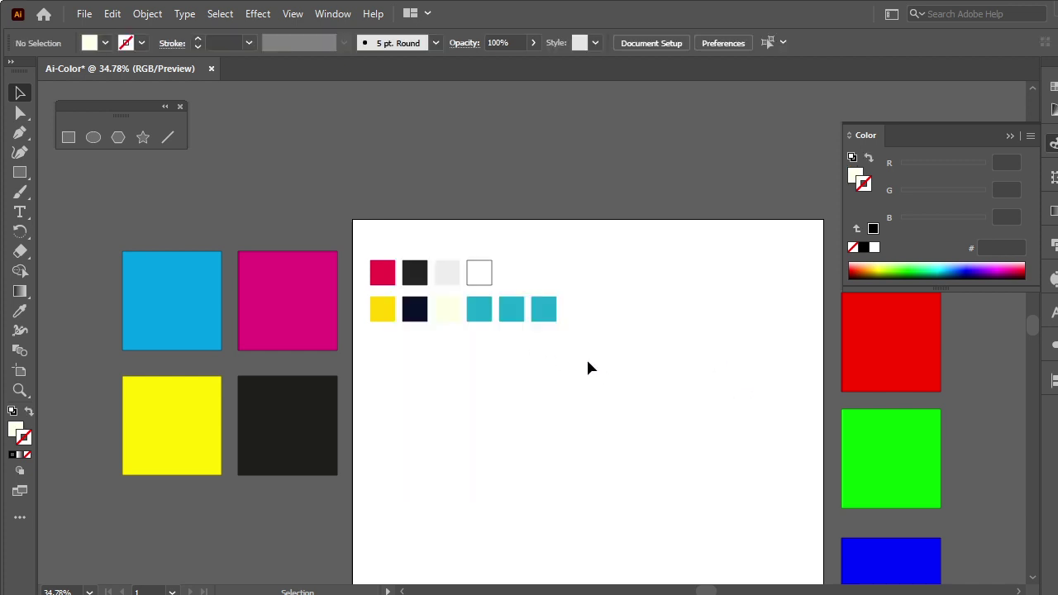
pyautogui.moveTo(484, 312); pyautogui.dragTo(482, 306)
pyautogui.press('Delete')
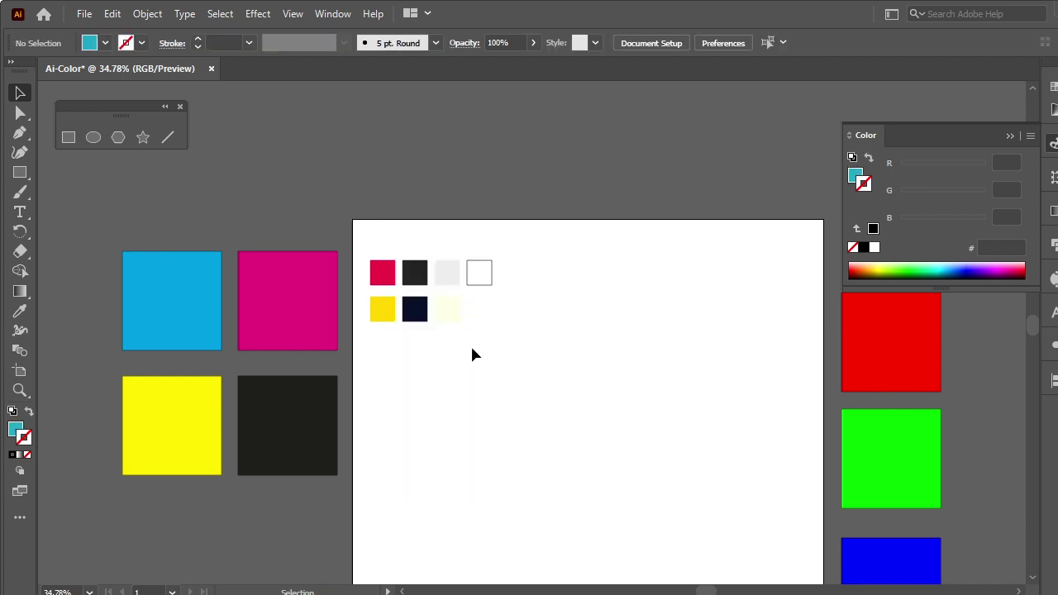
# Give the pale cream swatch a black 1 pt stroke, then check both swatch rows
pyautogui.click(451, 322)
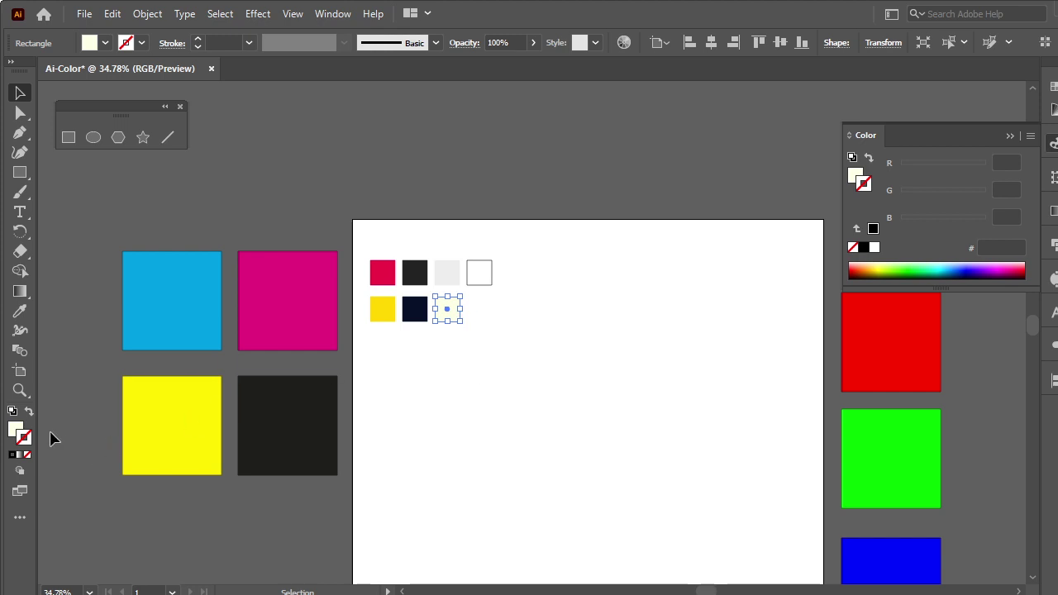
pyautogui.click(13, 455)
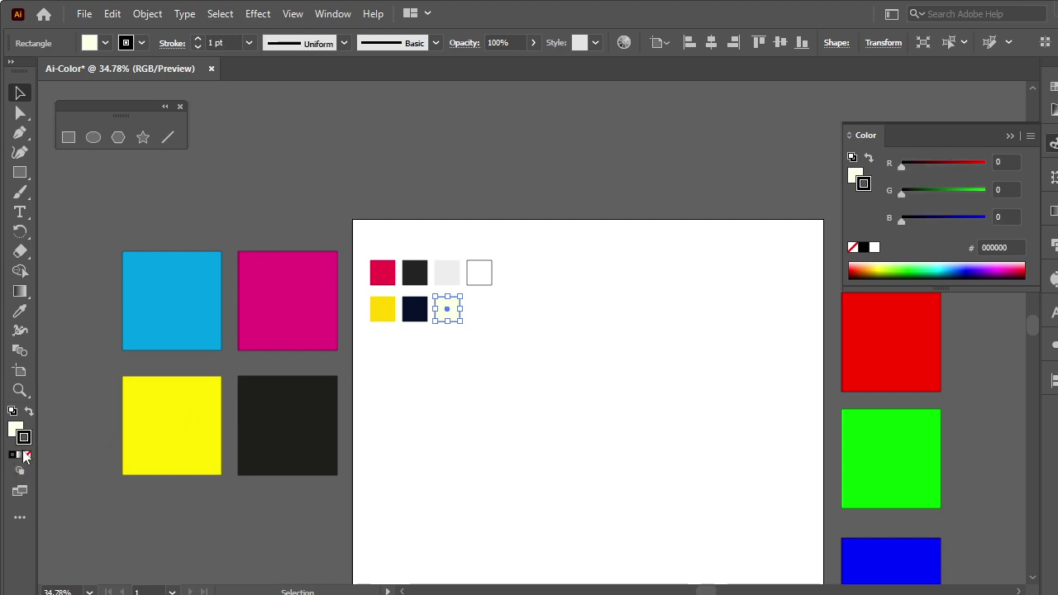
pyautogui.click(335, 532)
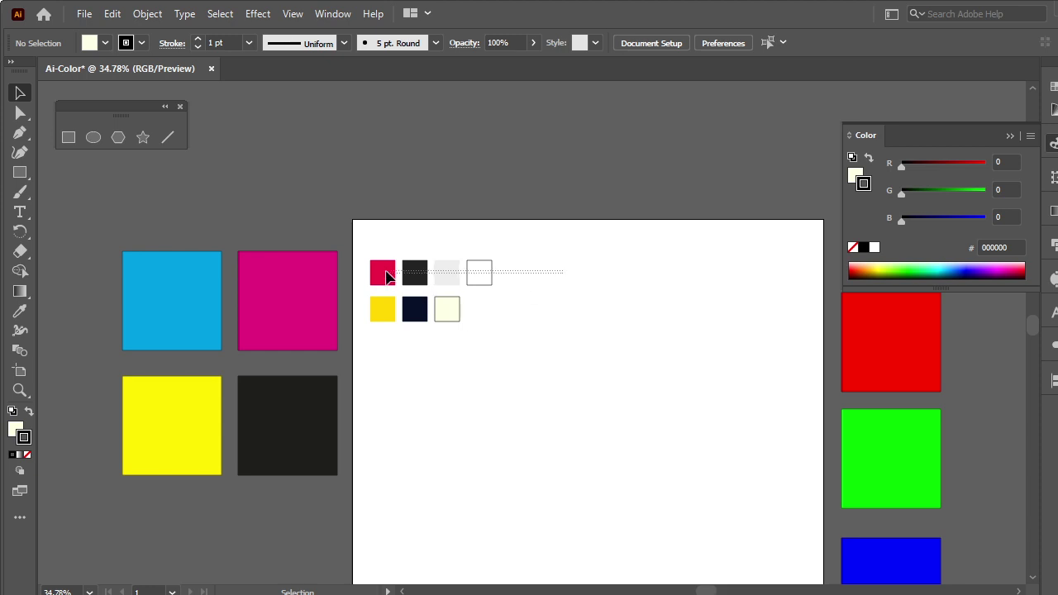
pyautogui.moveTo(387, 275); pyautogui.dragTo(359, 253)
pyautogui.moveTo(397, 314); pyautogui.dragTo(364, 318)
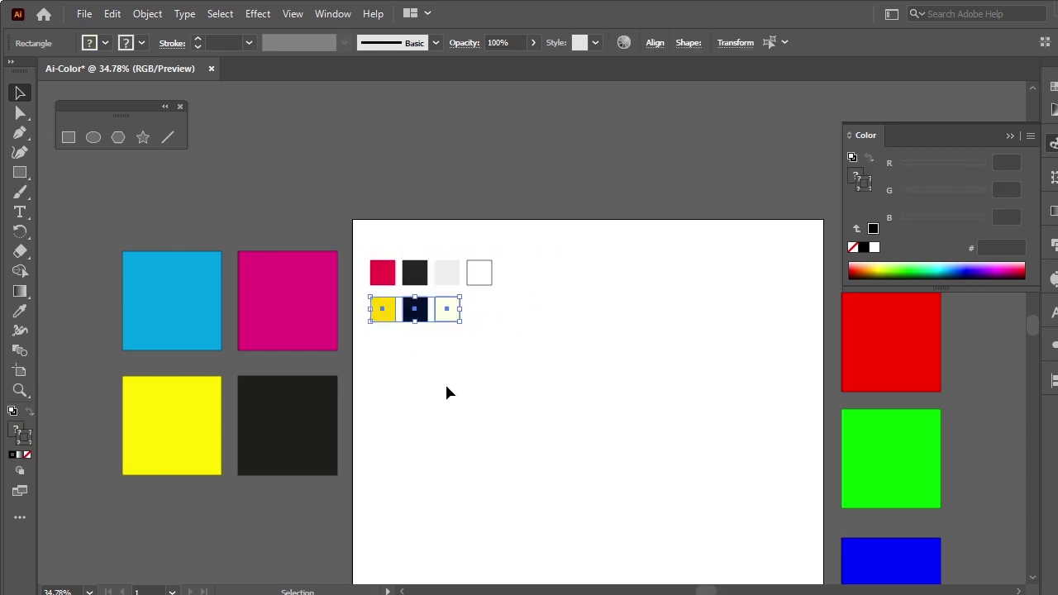
pyautogui.click(512, 456)
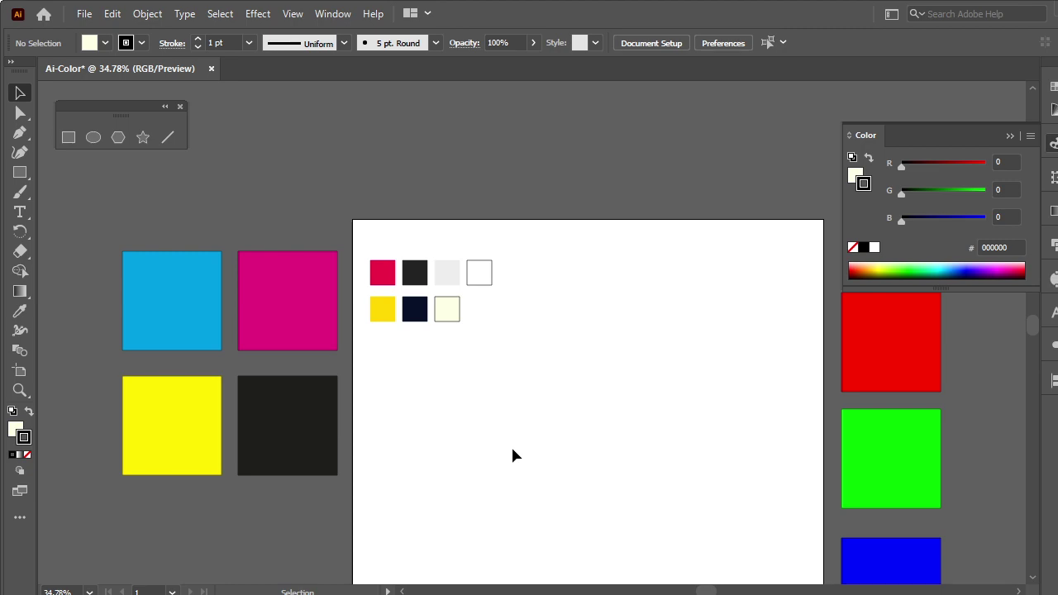
pyautogui.click(236, 560)
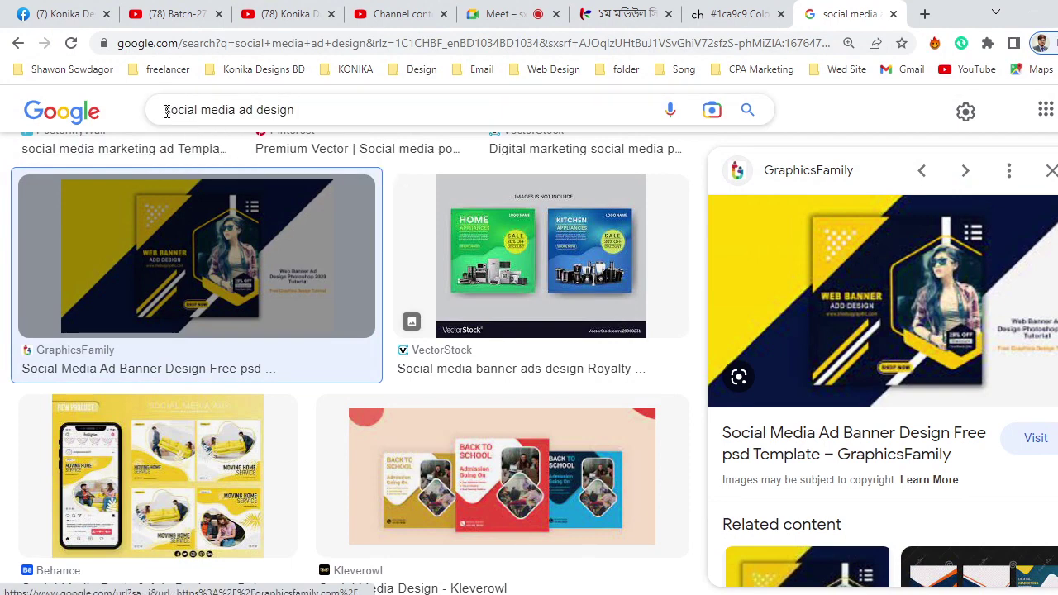
pyautogui.moveTo(164, 110); pyautogui.dragTo(341, 111)
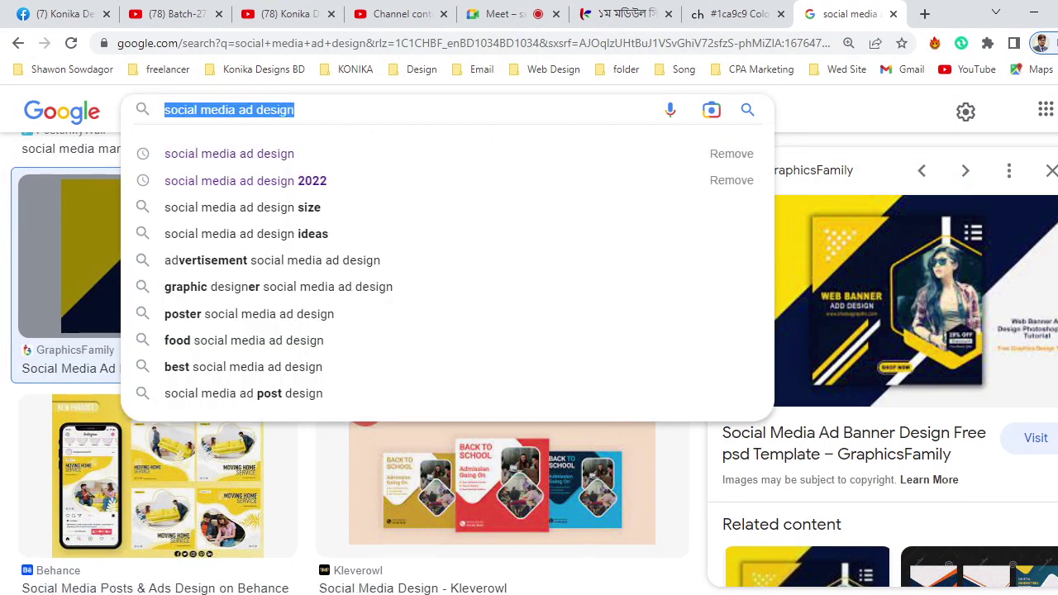
pyautogui.hotkey('alt', 'Tab')
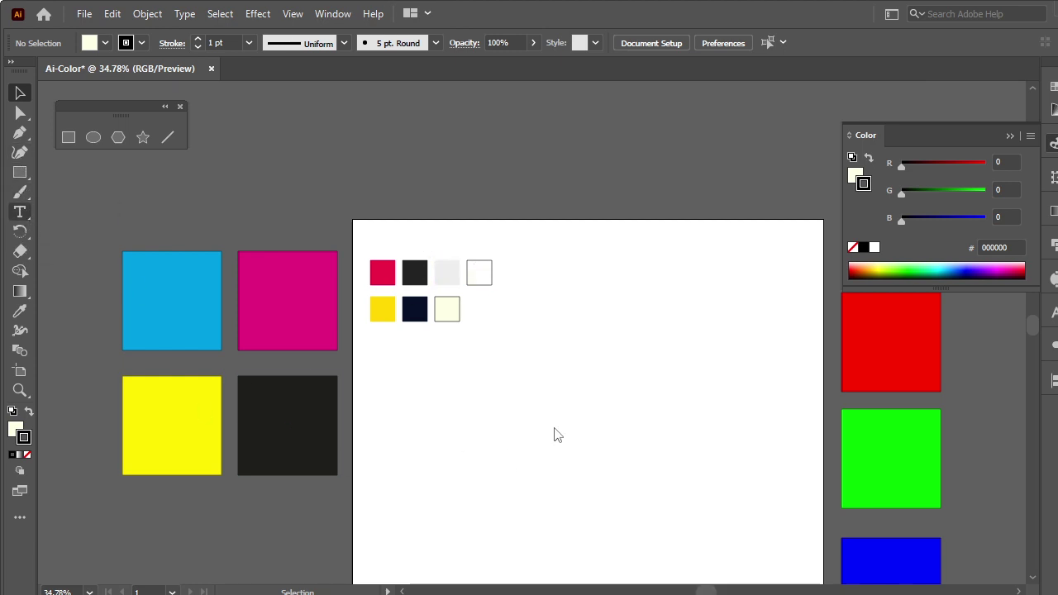
# Add the text 'social media ad design', enlarge it and move it to the artboard top
pyautogui.press('t')
pyautogui.click(514, 426)
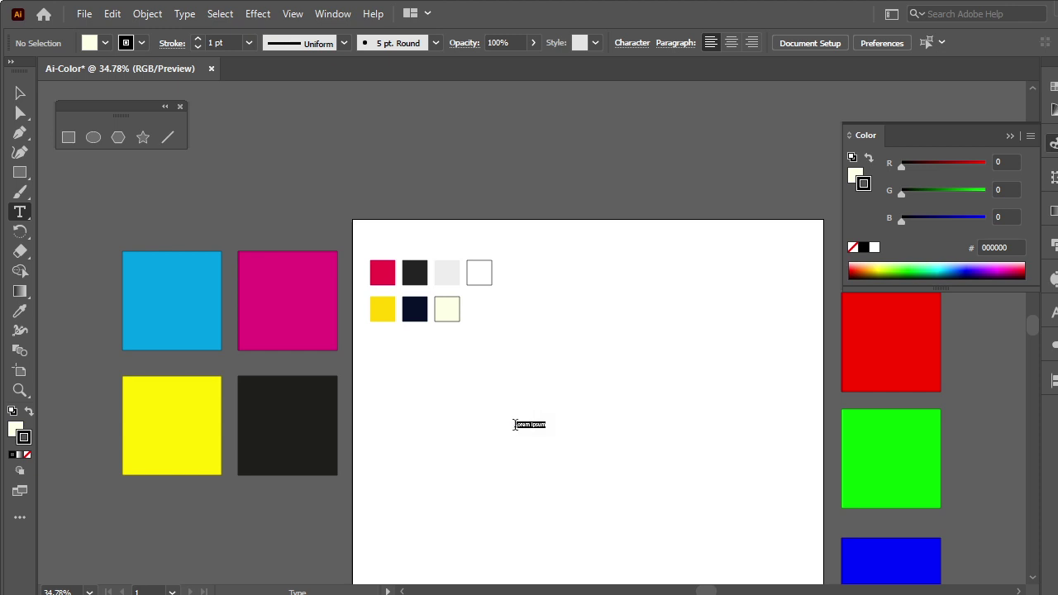
pyautogui.write('social media ad design')
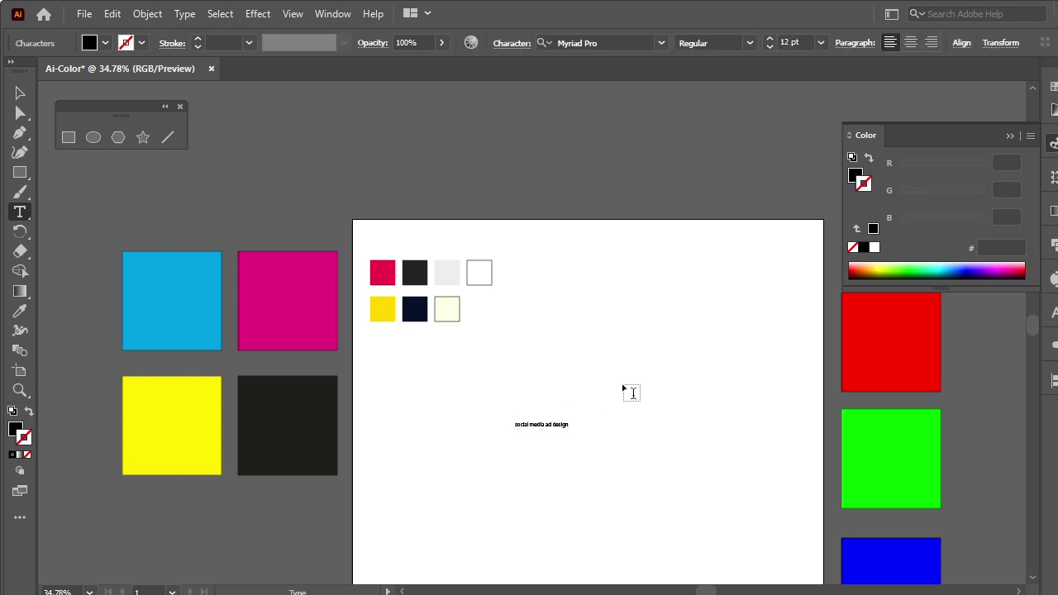
pyautogui.click(20, 93)
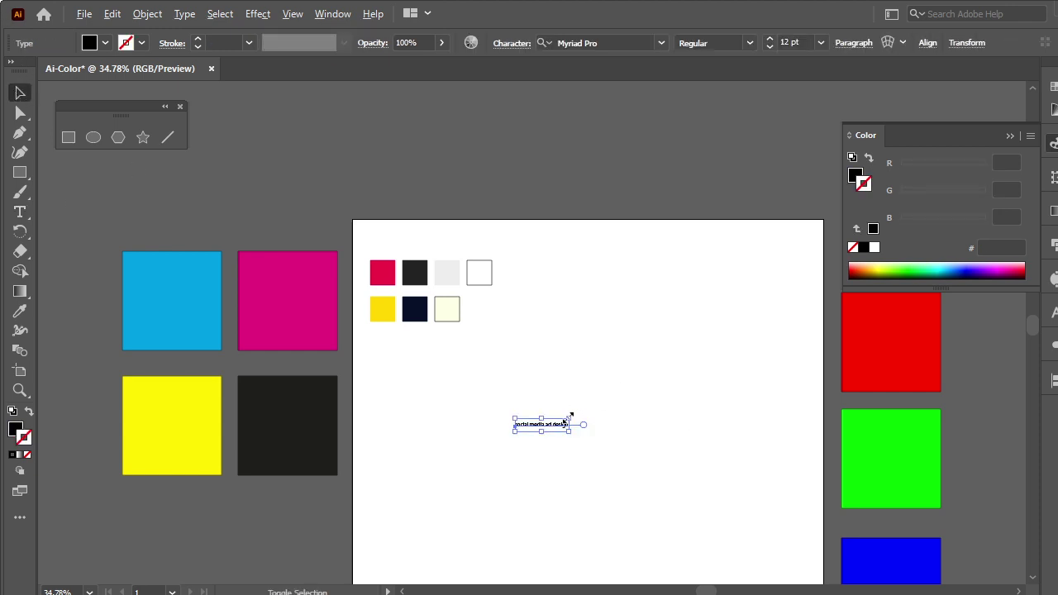
pyautogui.moveTo(568, 418); pyautogui.dragTo(674, 345)
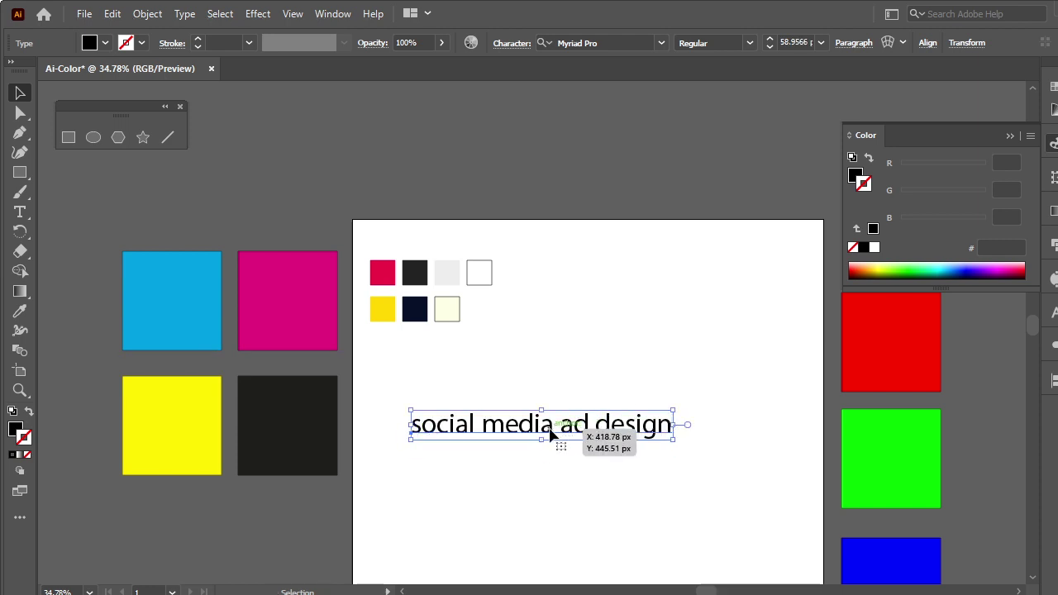
pyautogui.moveTo(563, 432); pyautogui.dragTo(507, 244)
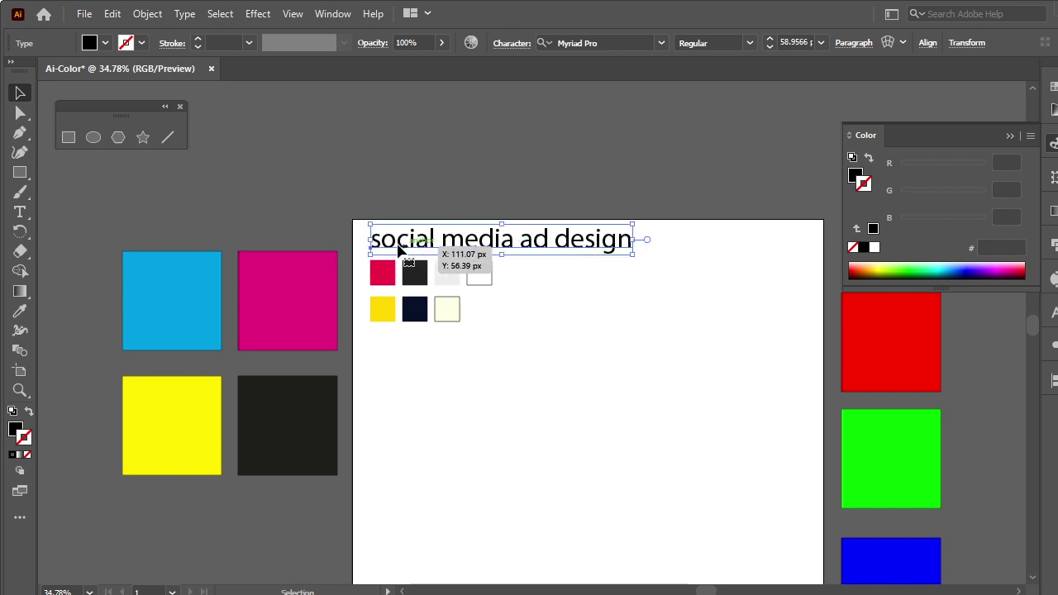
# Capitalise each word so the heading reads 'Social Media Ad Design'
pyautogui.doubleClick(383, 247)
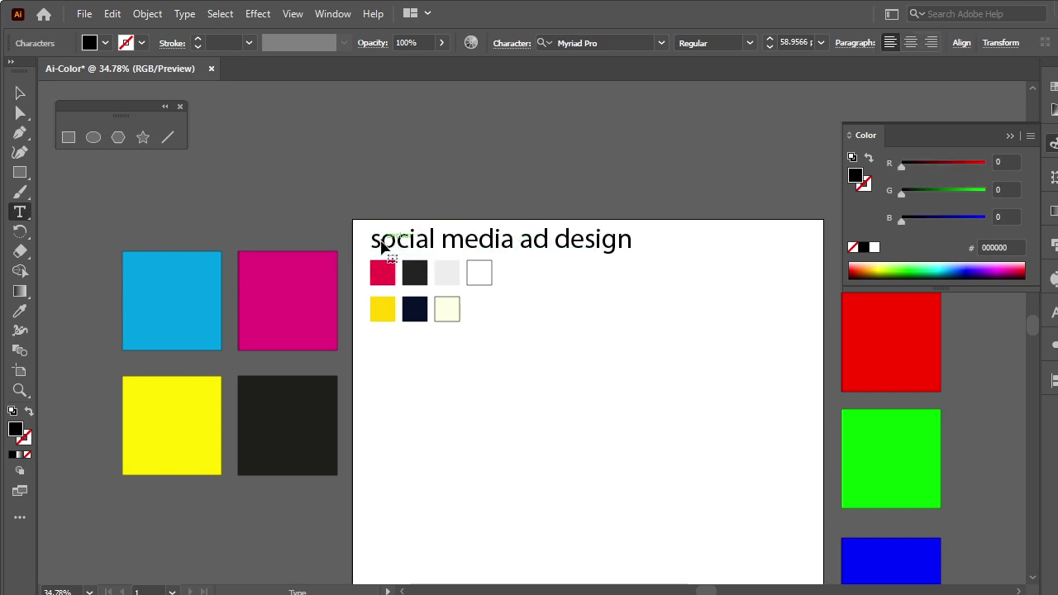
pyautogui.press('BackSpace')
pyautogui.write('S')
pyautogui.press('Right')
pyautogui.press('Right')
pyautogui.press('Right')
pyautogui.press('Right')
pyautogui.press('Right')
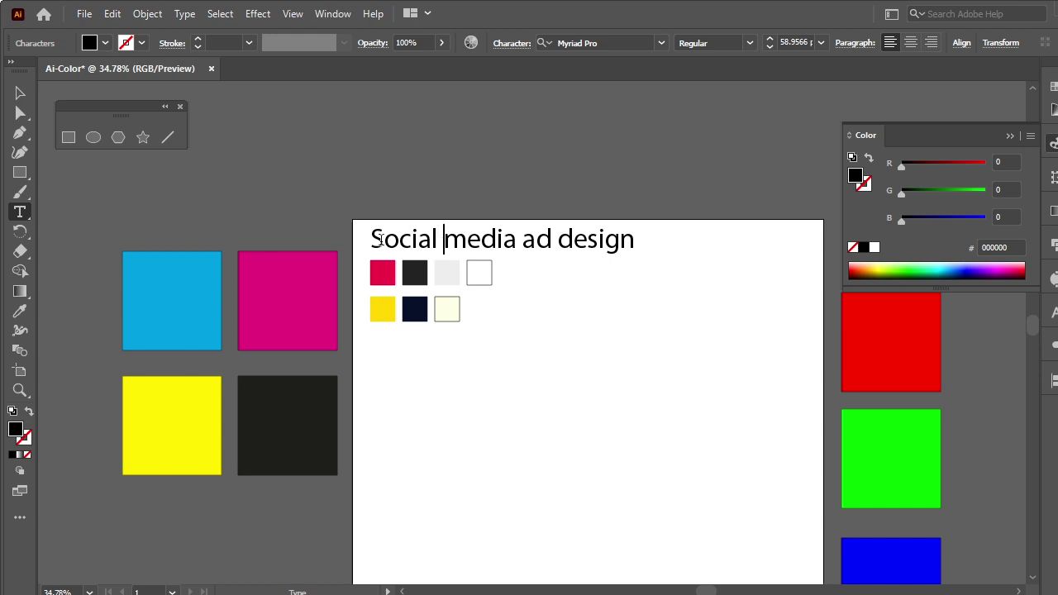
pyautogui.press('BackSpace')
pyautogui.write('M')
pyautogui.press('Right')
pyautogui.press('Right')
pyautogui.press('Right')
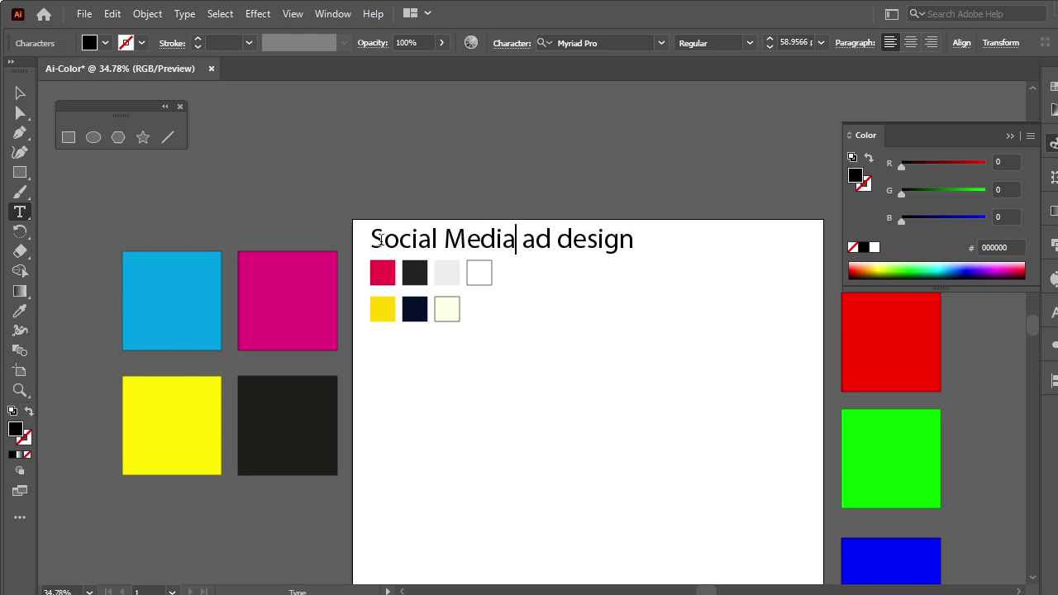
pyautogui.press('Right')
pyautogui.press('Right')
pyautogui.press('BackSpace')
pyautogui.write('A')
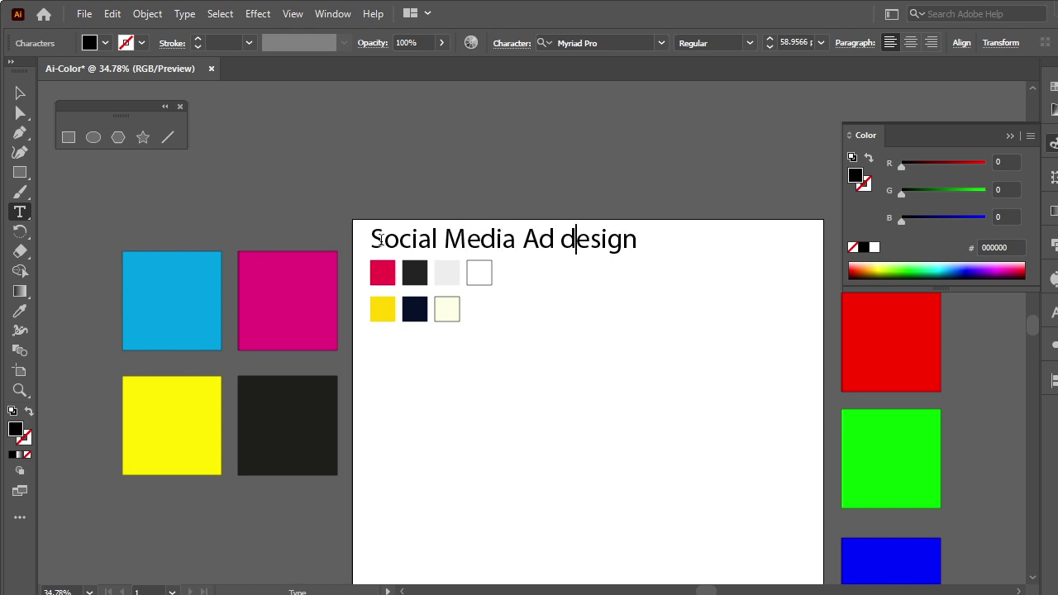
pyautogui.press('BackSpace')
pyautogui.write('D')
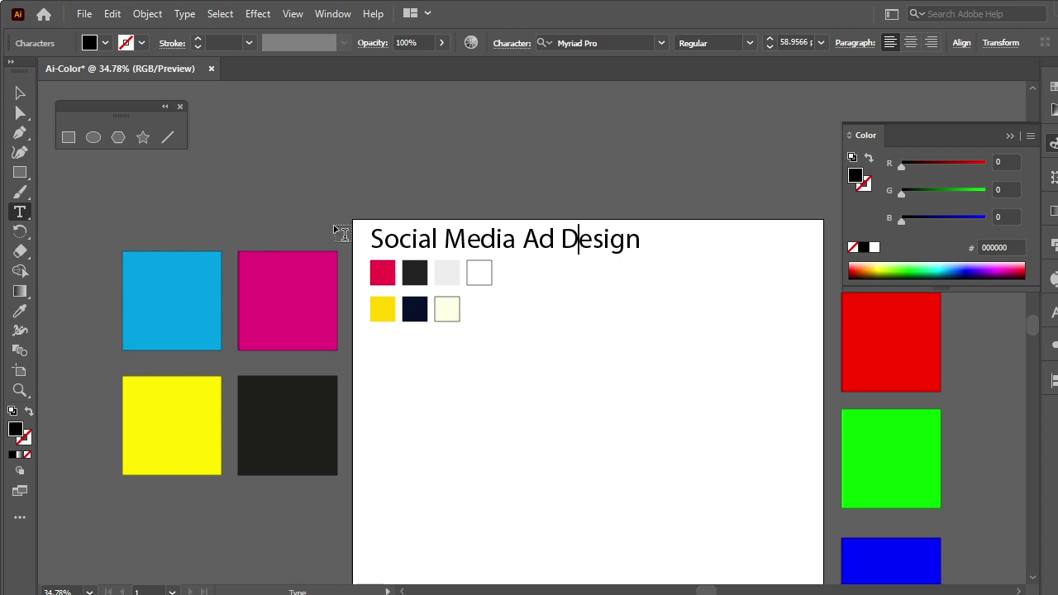
# Nudge the heading slightly down
pyautogui.click(19, 92)
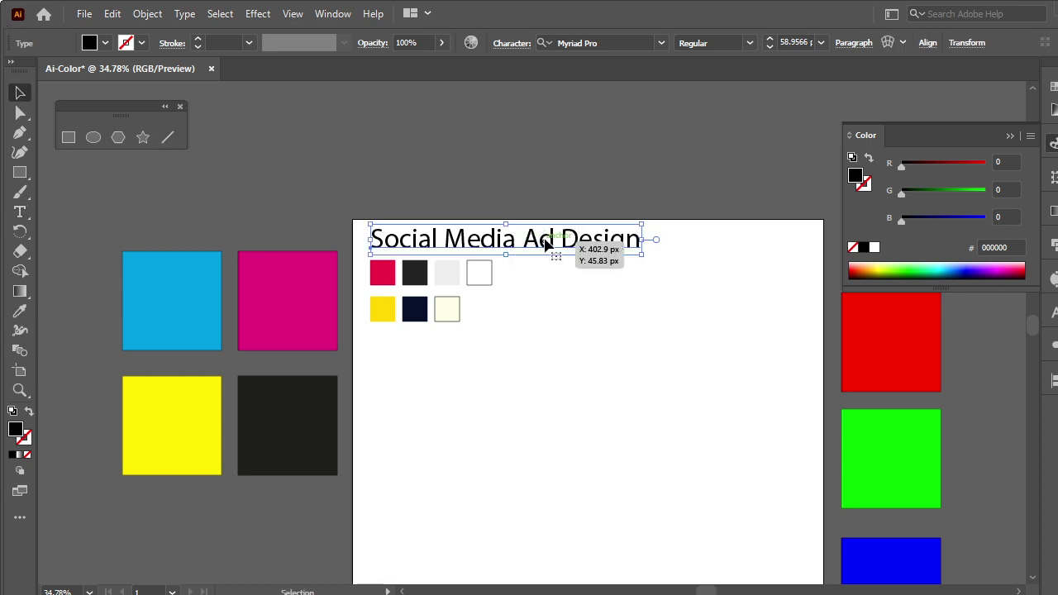
pyautogui.press('Down')
pyautogui.press('Down')
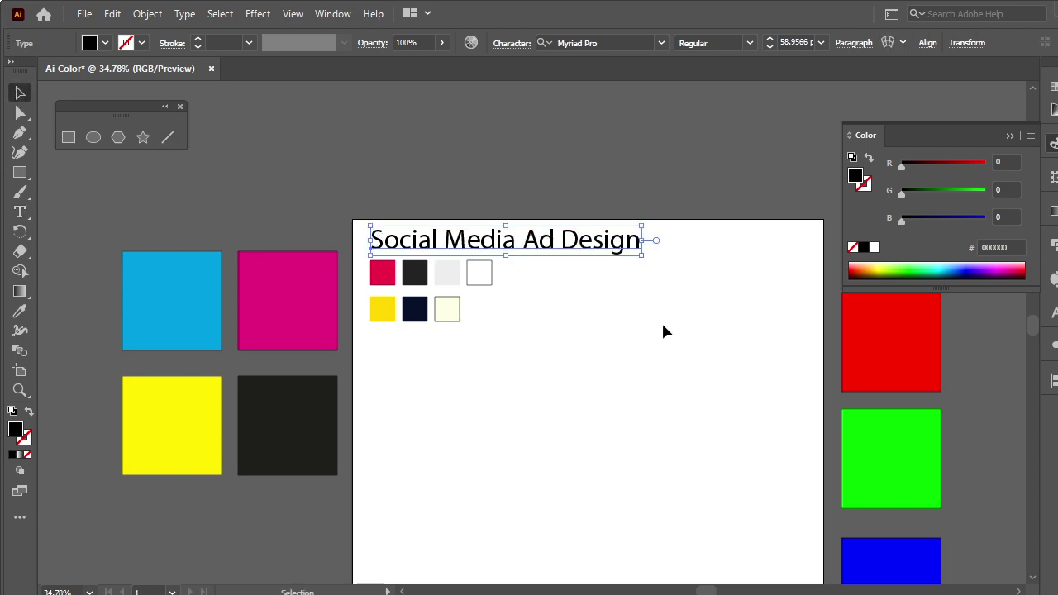
pyautogui.press('Down')
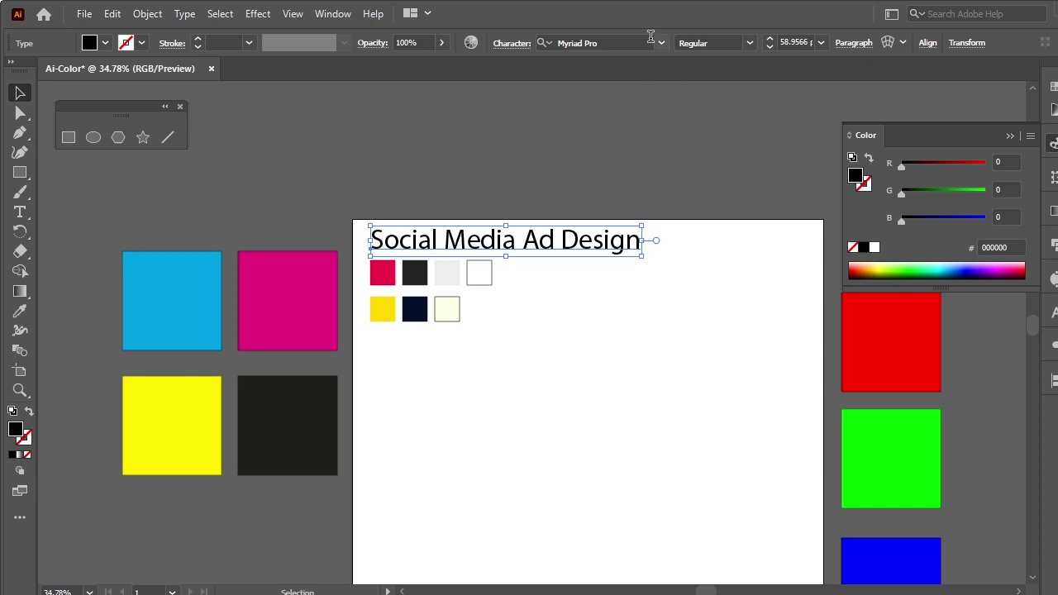
# Set the heading in AvantGarde-Demi, shrink it and centre it along the artboard top
pyautogui.click(662, 46)
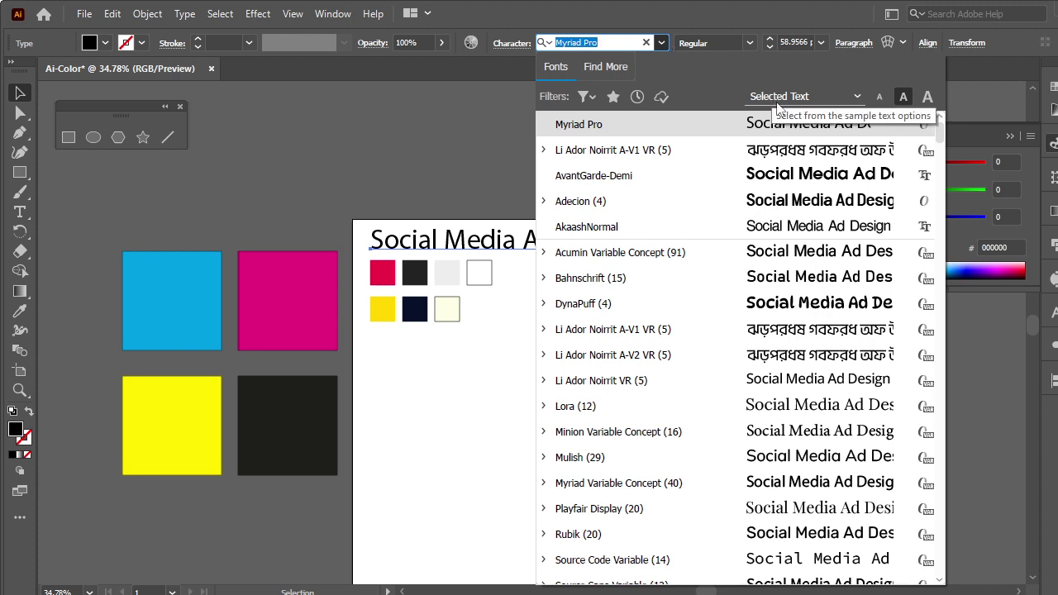
pyautogui.click(784, 175)
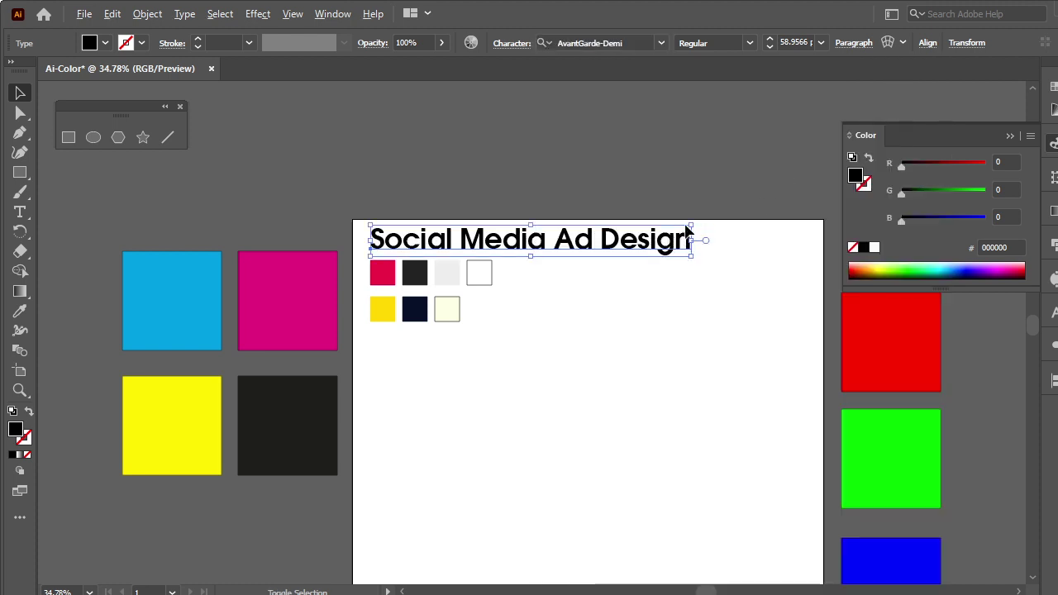
pyautogui.moveTo(691, 223)
pyautogui.mouseDown()
pyautogui.moveTo(589, 248)
pyautogui.moveTo(624, 245)
pyautogui.mouseUp()
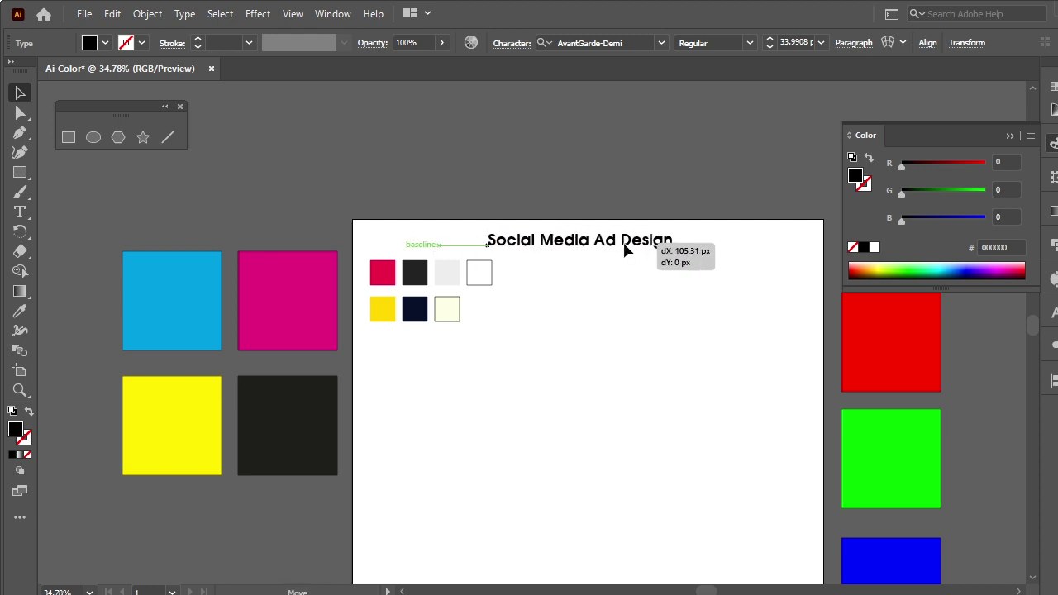
pyautogui.moveTo(624, 240); pyautogui.dragTo(626, 242)
pyautogui.click(655, 189)
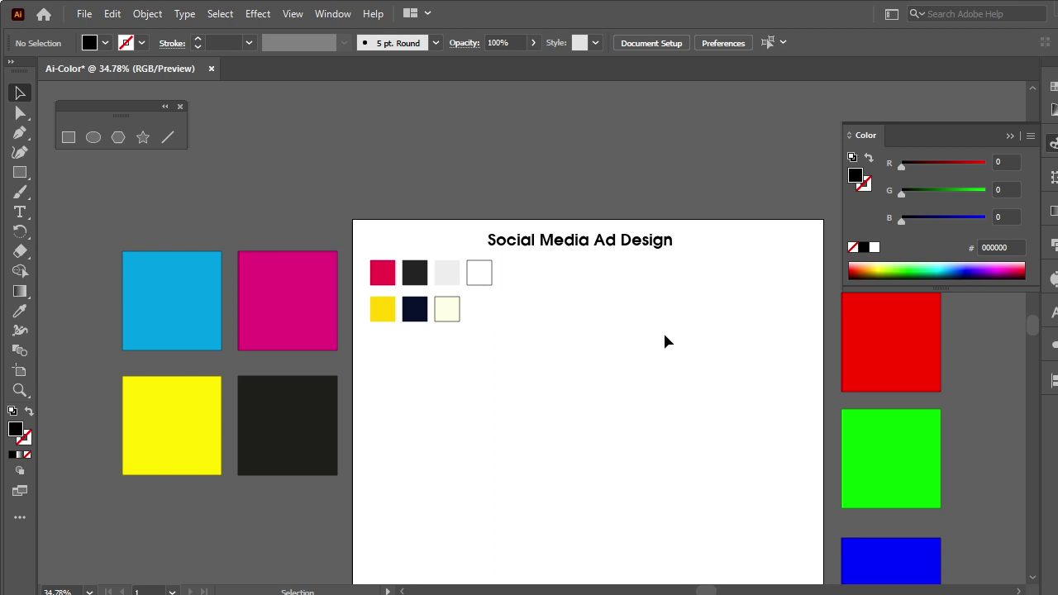
pyautogui.click(385, 275)
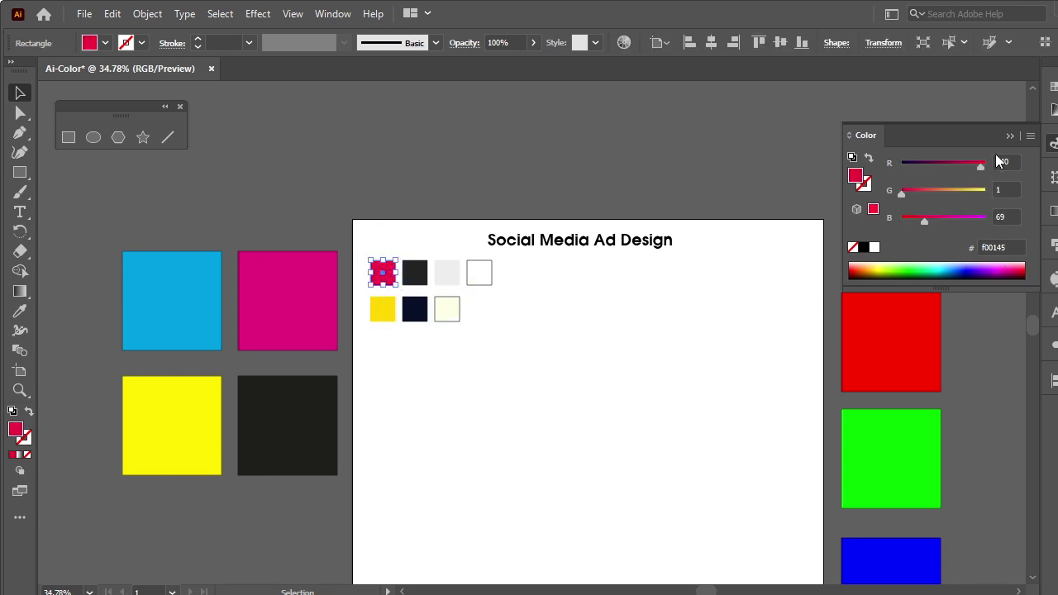
pyautogui.click(418, 277)
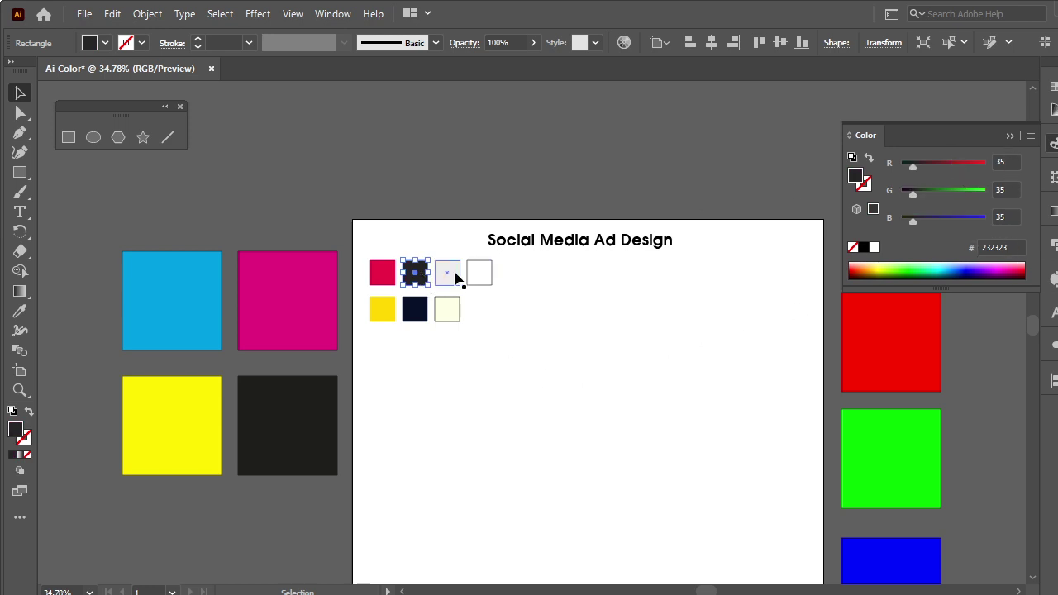
pyautogui.click(450, 276)
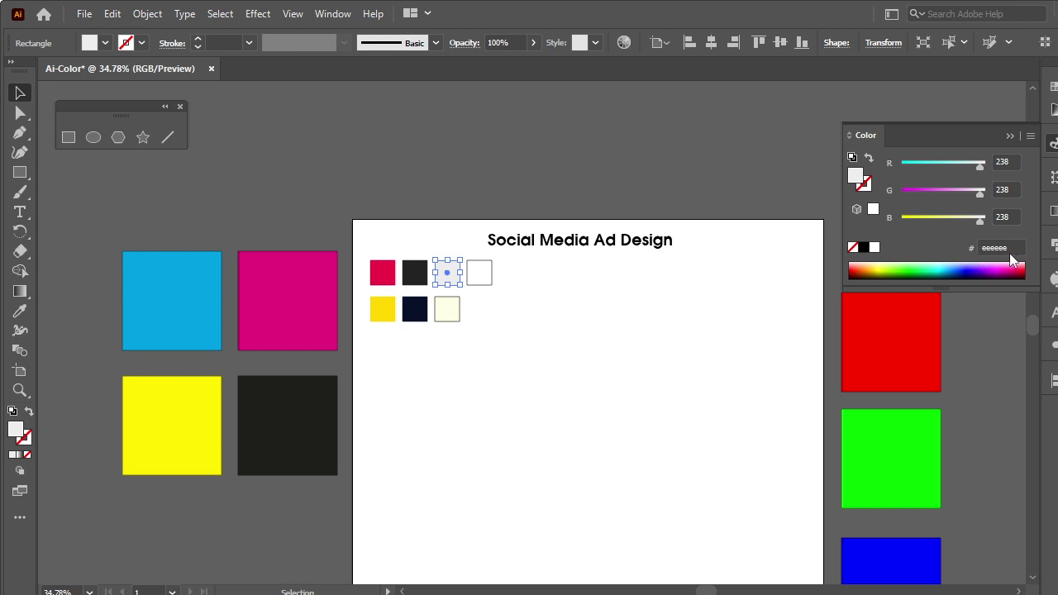
pyautogui.click(525, 372)
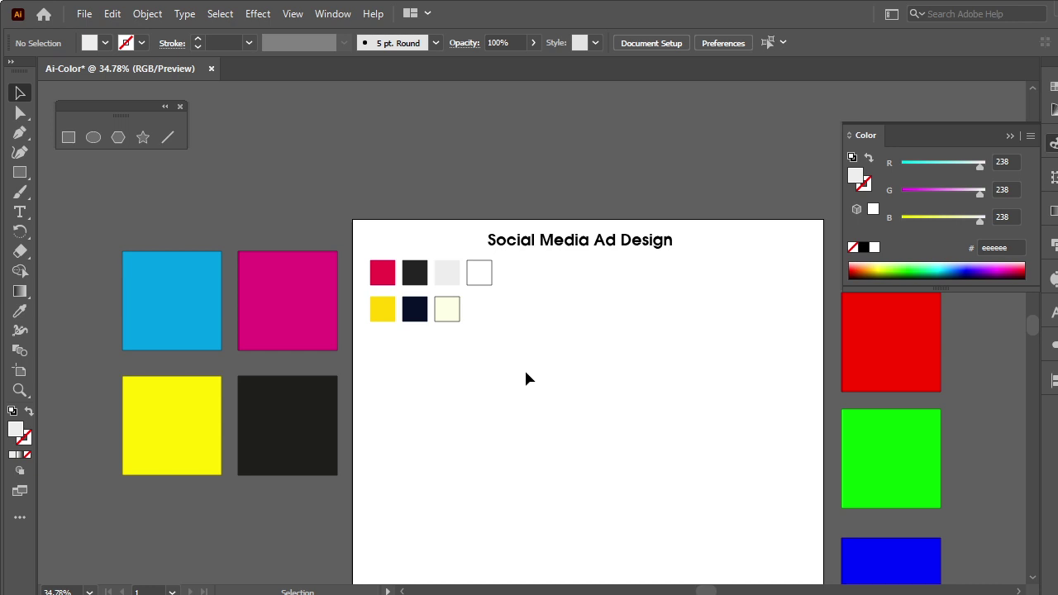
# Alt-drag a copy of the near-black square onto the artboard, enlarge it and centre it below the swatches
pyautogui.click(301, 434)
pyautogui.moveTo(301, 433); pyautogui.dragTo(530, 454)
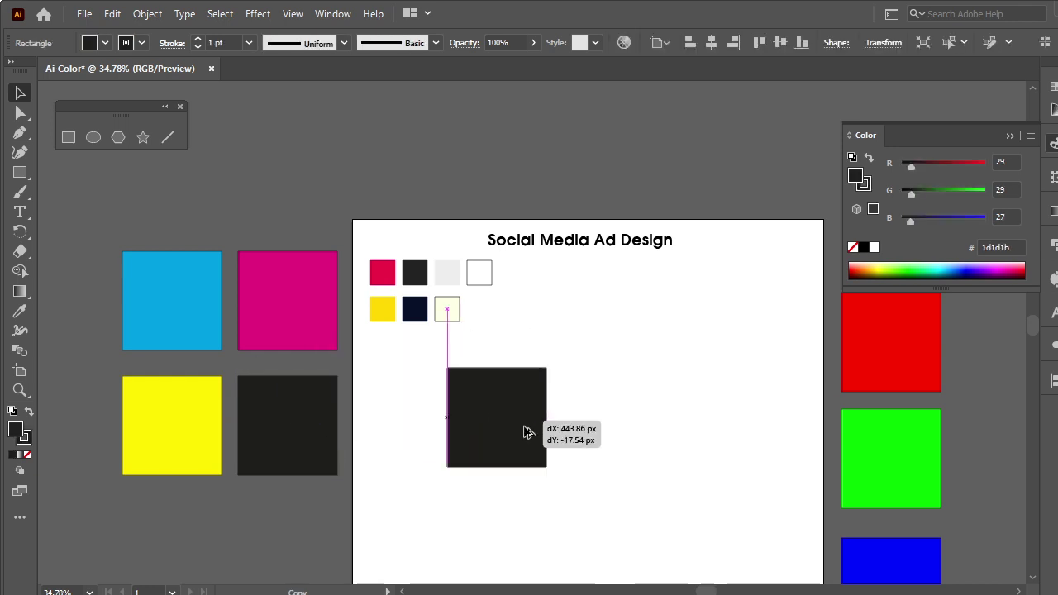
pyautogui.scroll(-3, 665, 396)
pyautogui.scroll(-2, 665, 396)
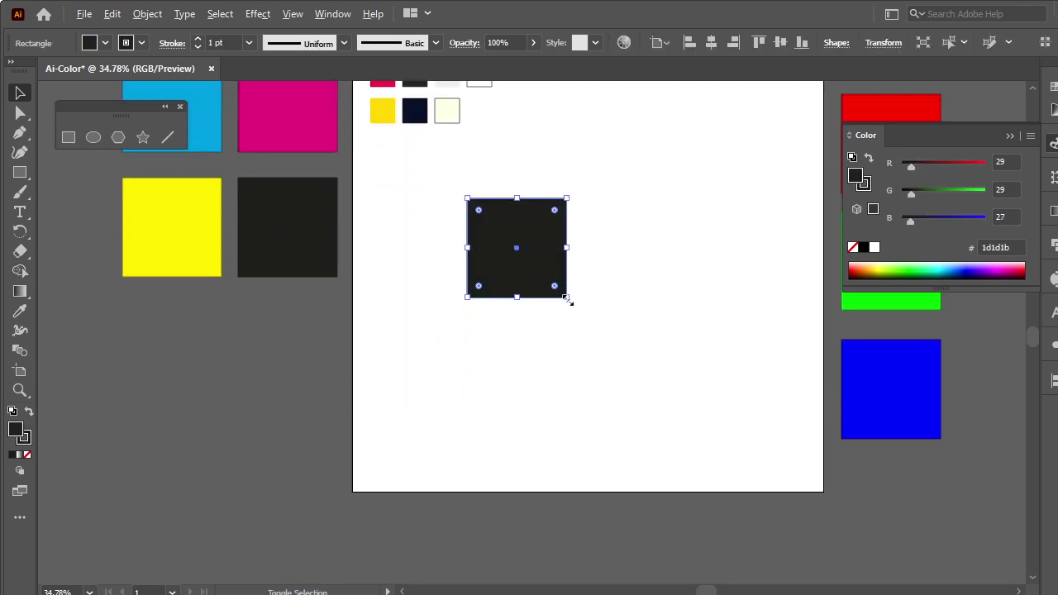
pyautogui.moveTo(566, 296); pyautogui.dragTo(604, 342)
pyautogui.moveTo(529, 281); pyautogui.dragTo(595, 374)
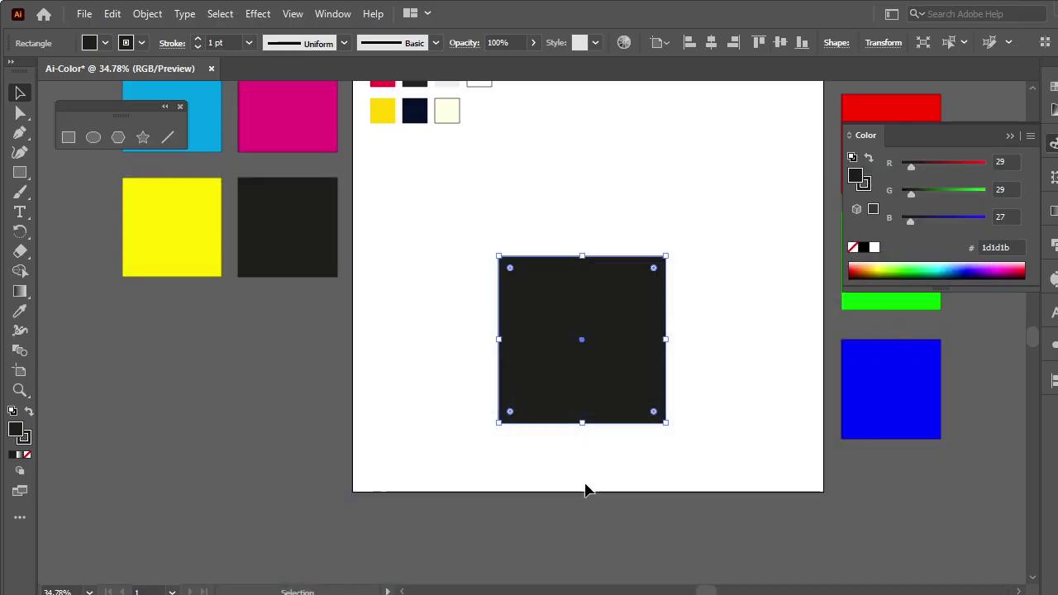
pyautogui.scroll(2, 584, 490)
pyautogui.moveTo(606, 431); pyautogui.dragTo(579, 400)
pyautogui.moveTo(582, 389); pyautogui.dragTo(582, 391)
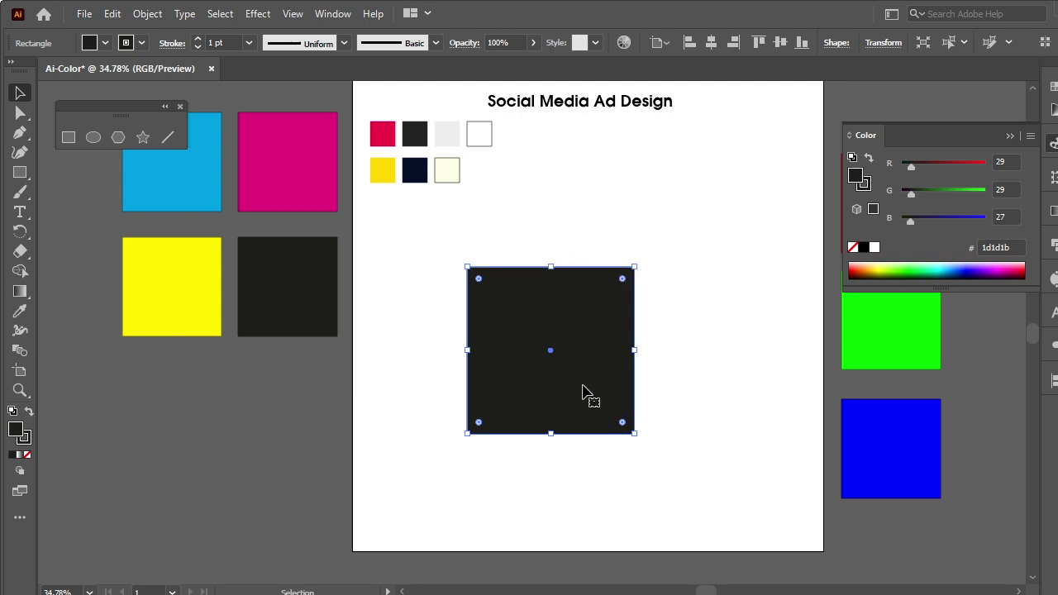